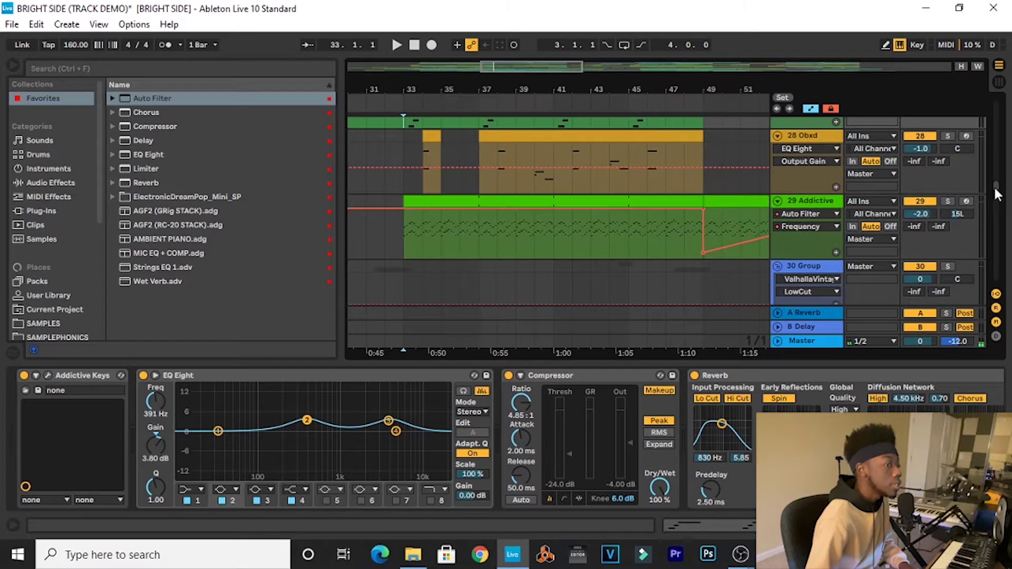
View the Addictive Keys instrument on track 27 and close its window.
scroll(996, 194, "up", 2)
scroll(997, 192, "up", 2)
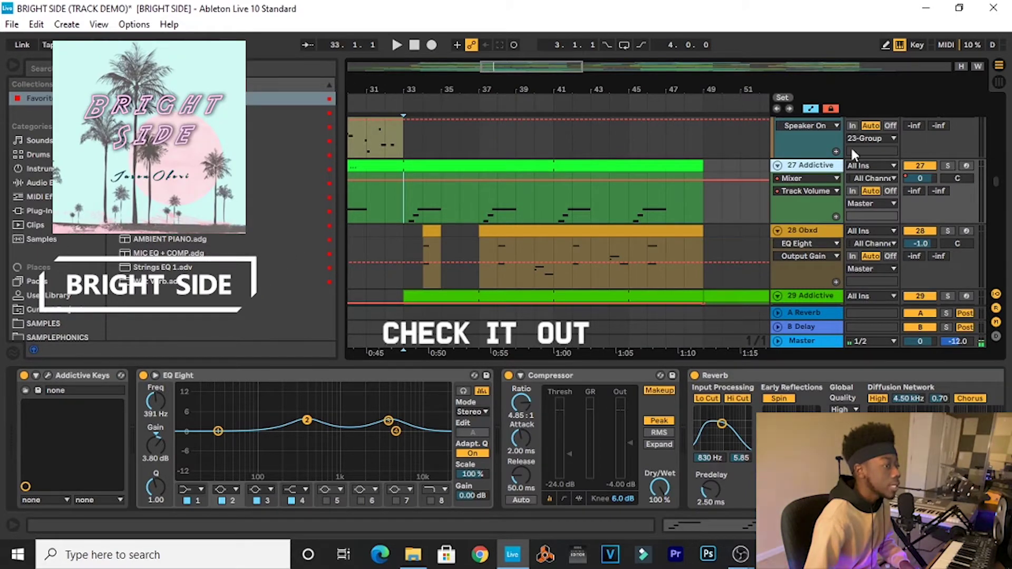
left_click(48, 376)
left_click(901, 385)
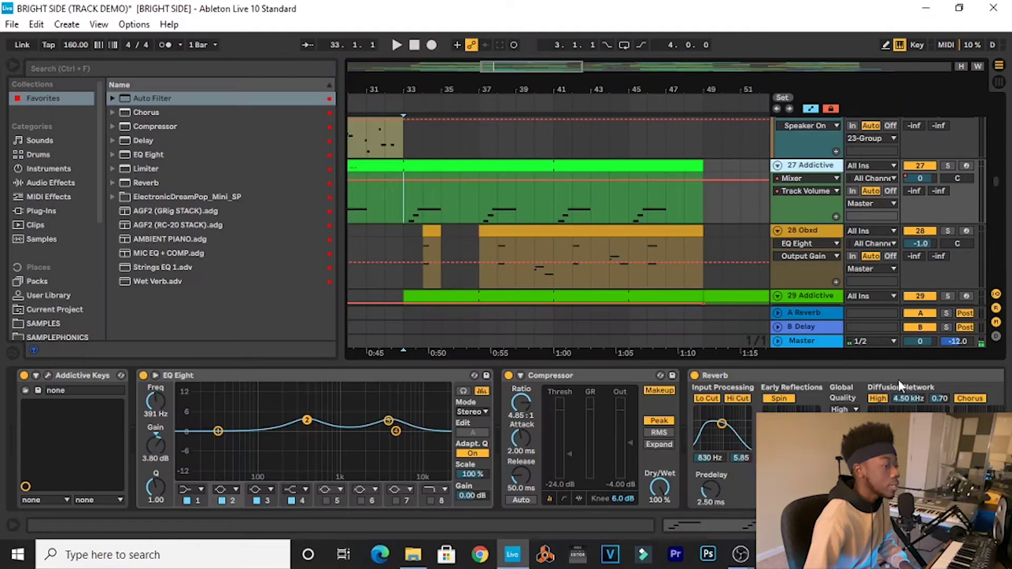
left_click(945, 525)
scroll(506, 438, "left", 3)
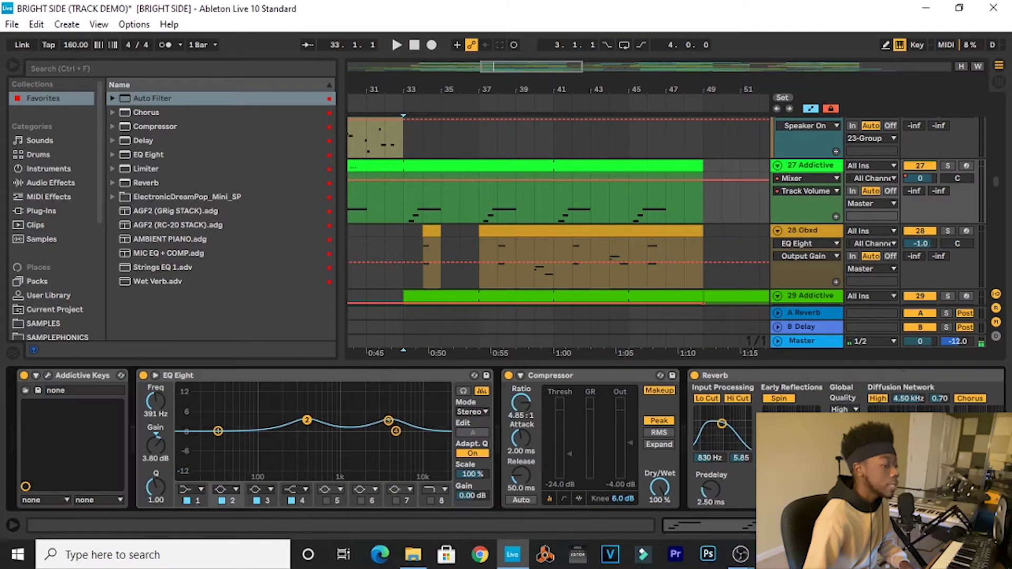
Solo track 27 Addictive Keys, audition it from bar 33, stop playback and remove the solo.
left_click(947, 166)
key("space")
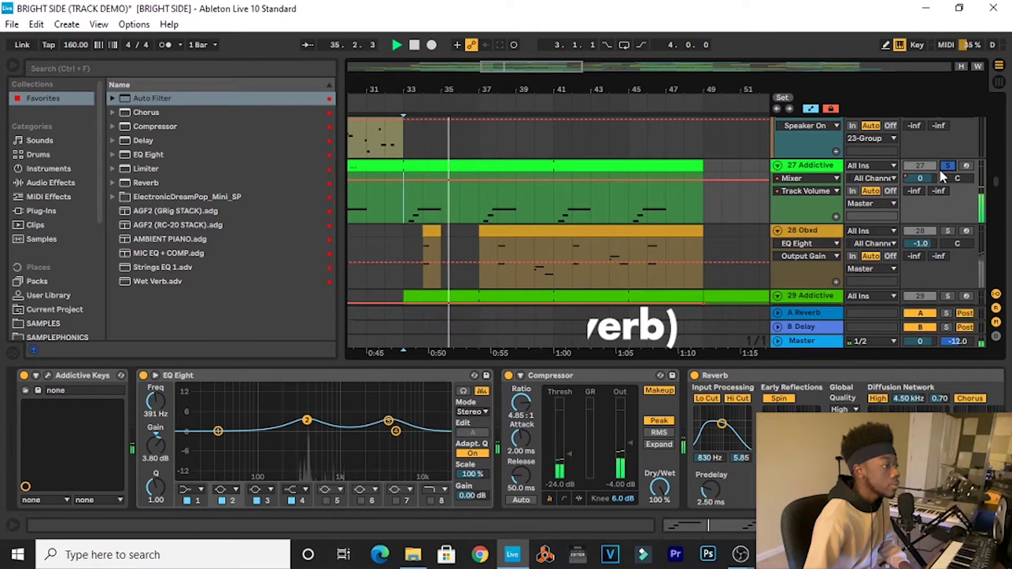
left_click(941, 168)
key("space")
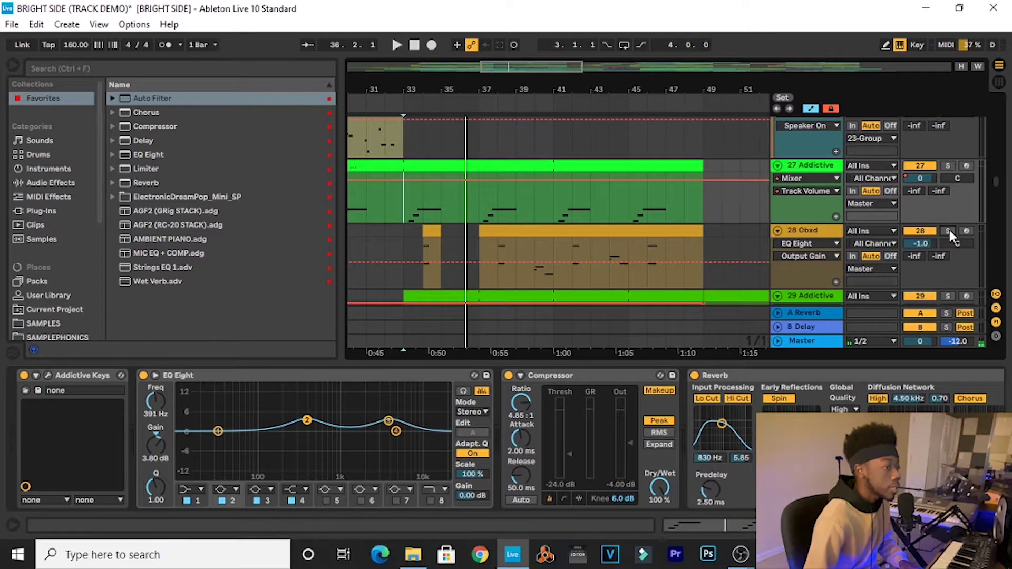
Inspect the Obxd synthesizer's settings on track 28 and close its window.
left_click(951, 232)
left_click(47, 375)
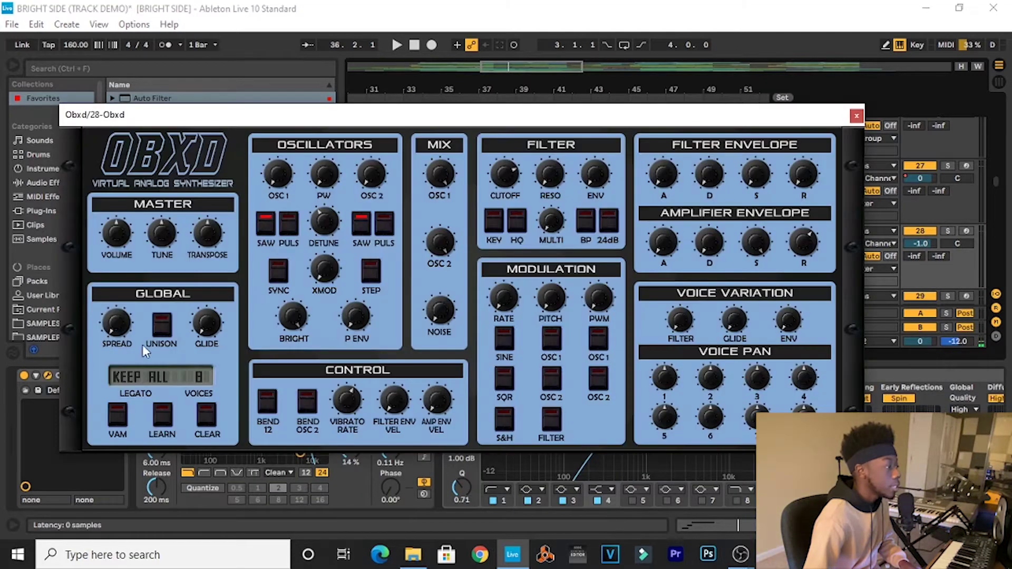
left_click(856, 115)
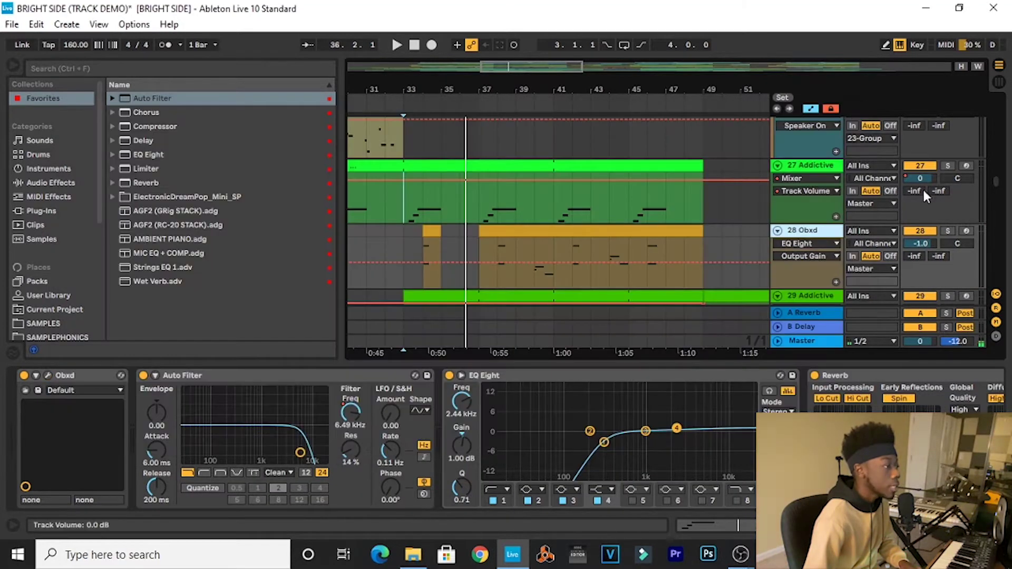
Solo track 28 Obxd, play it from bar 33 and select its clip starting at bar 37.
left_click(948, 231)
key("space")
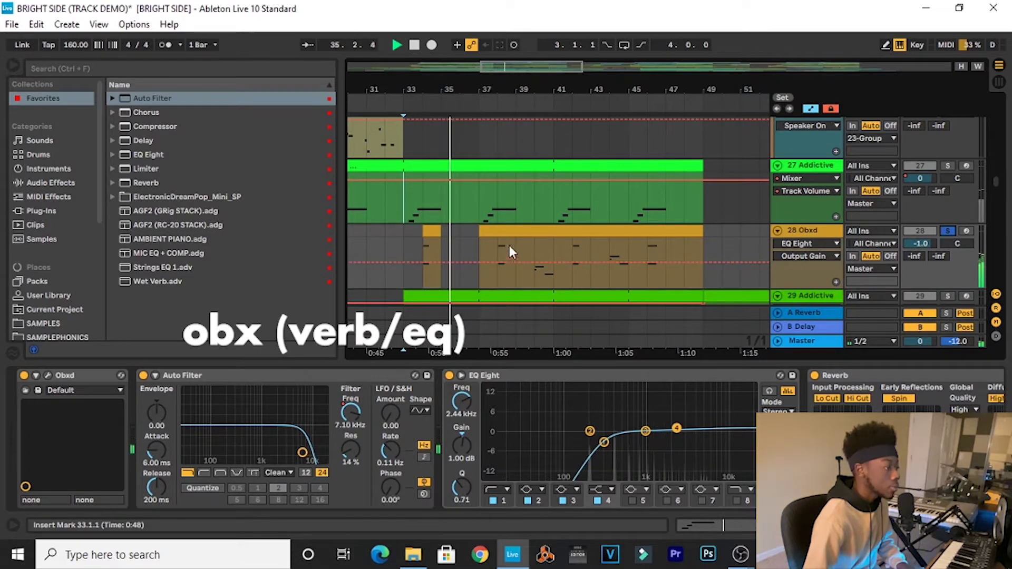
left_click(521, 228)
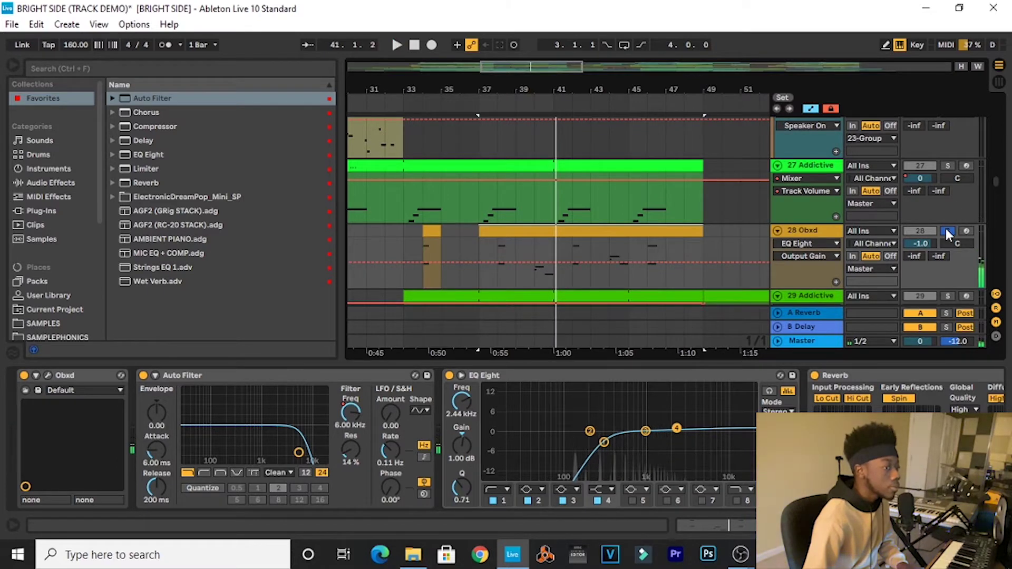
Select the clip starting at bar 33 on track 29 and inspect that track's Addictive Keys instrument.
scroll(952, 233, "down", 3)
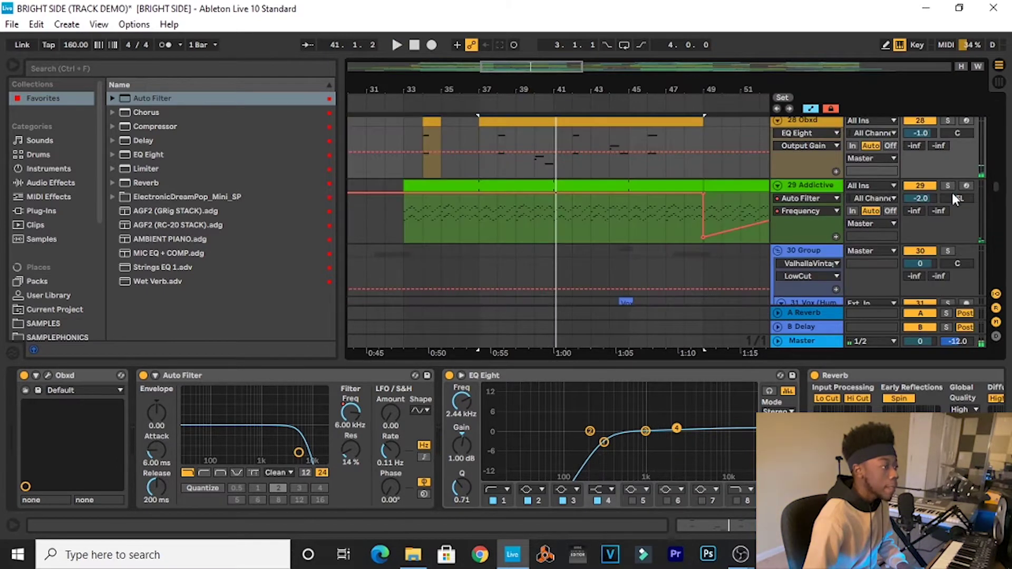
left_click(605, 183)
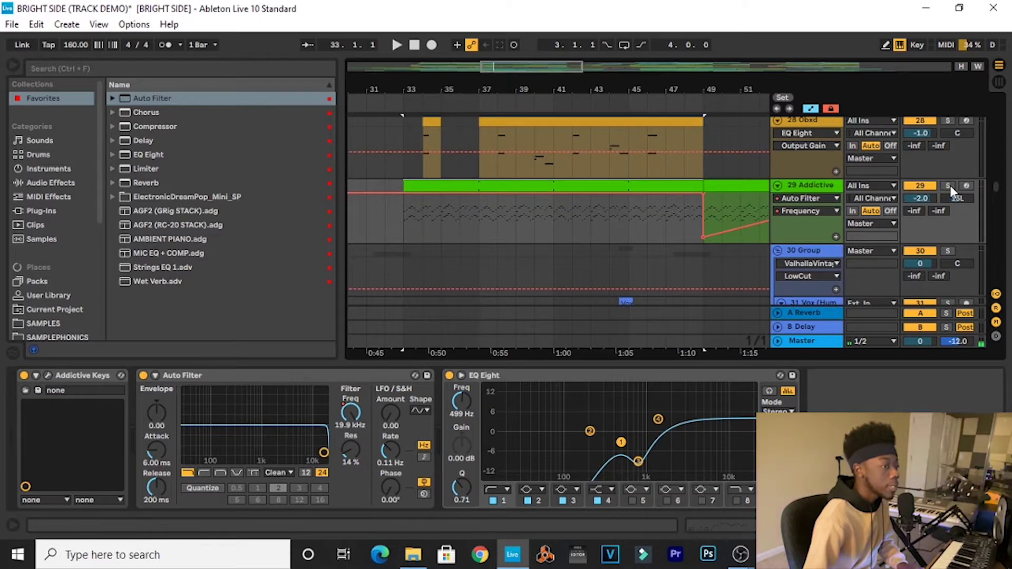
left_click(827, 190)
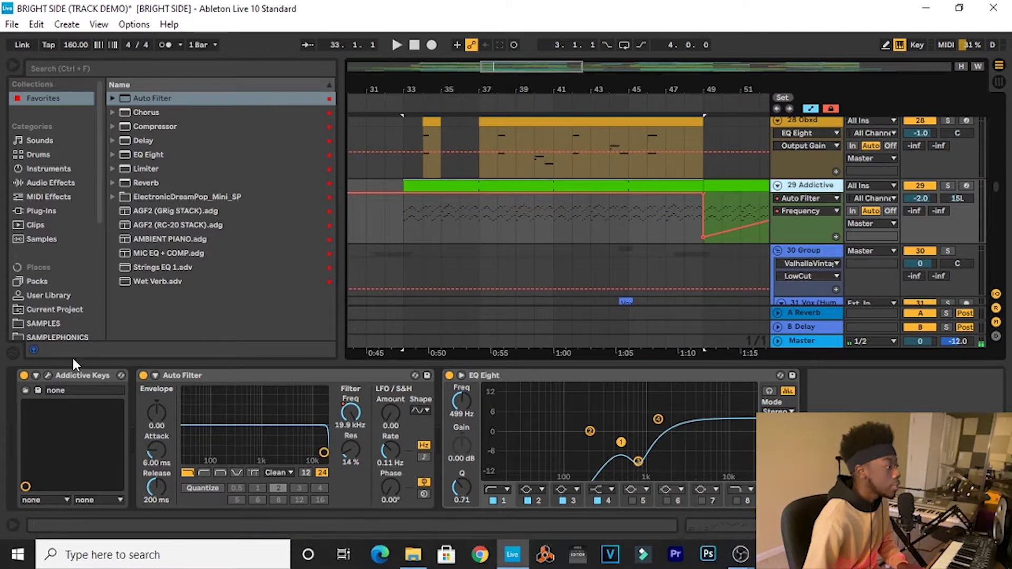
left_click(47, 375)
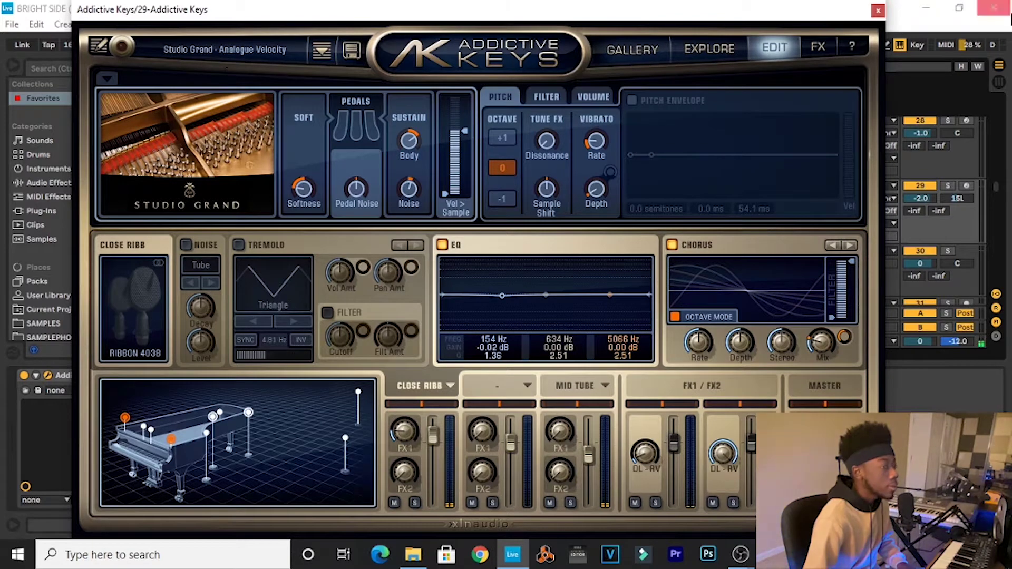
left_click(878, 10)
Solo track 29 Addictive Keys, audition it from bar 33, stop playback and remove the solo.
left_click(943, 184)
key("space")
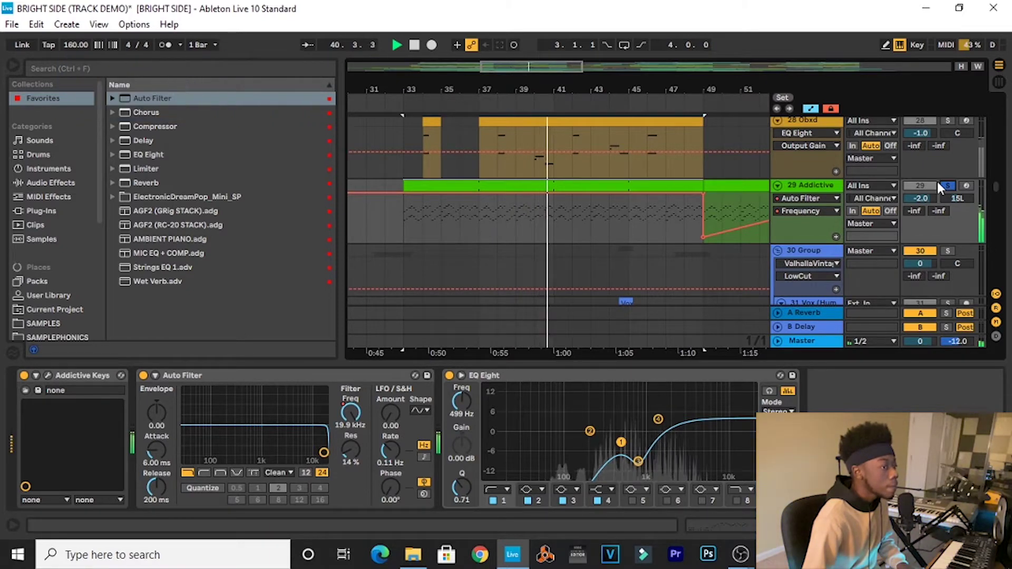
key("space")
left_click(949, 186)
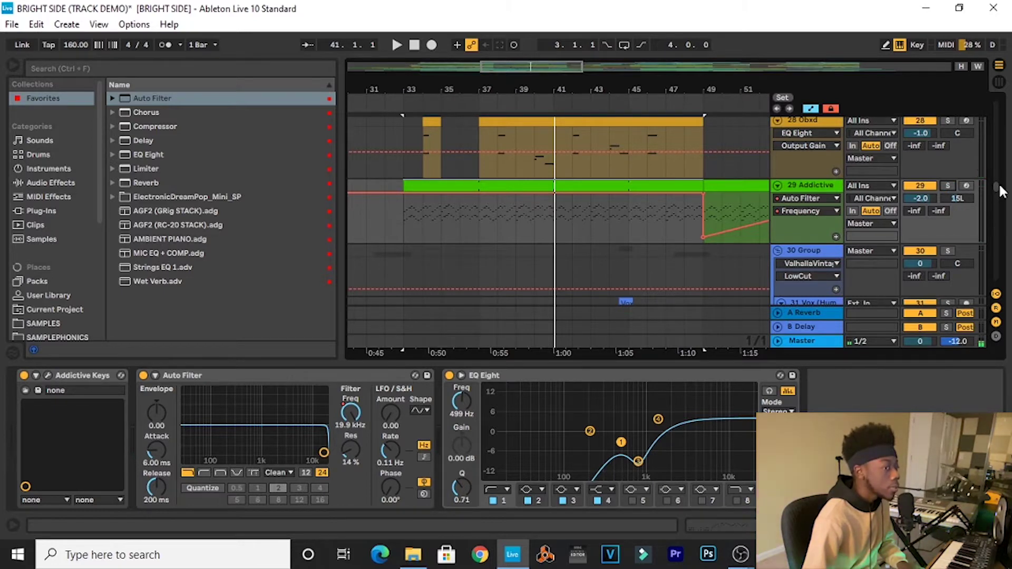
Play the soloed tracks from bar 33 while reviewing tracks 41 to 49, including the COY_Charm vocal group.
left_click_drag(1000, 191, 1002, 216)
left_click(953, 257)
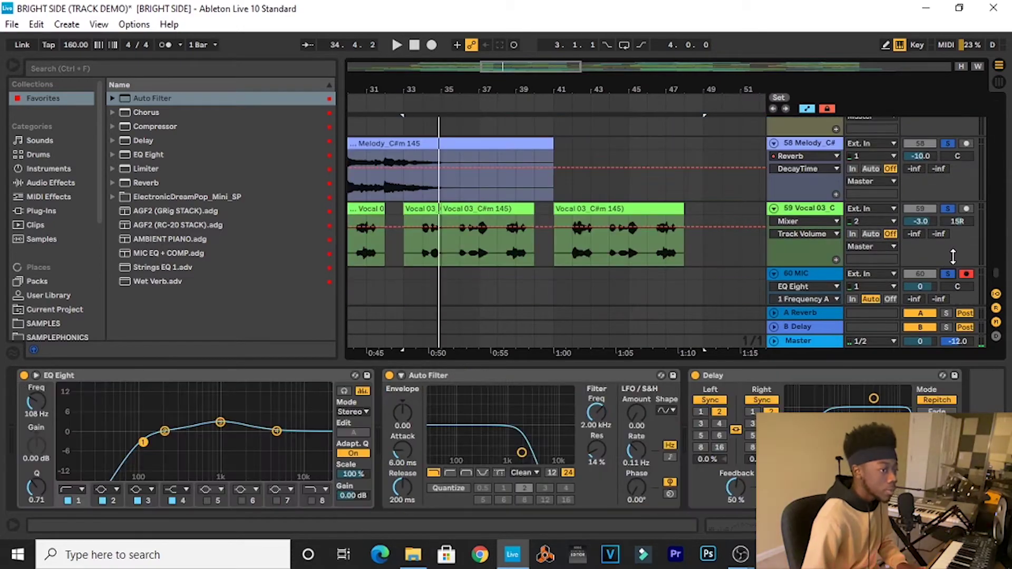
left_click_drag(998, 277, 1001, 230)
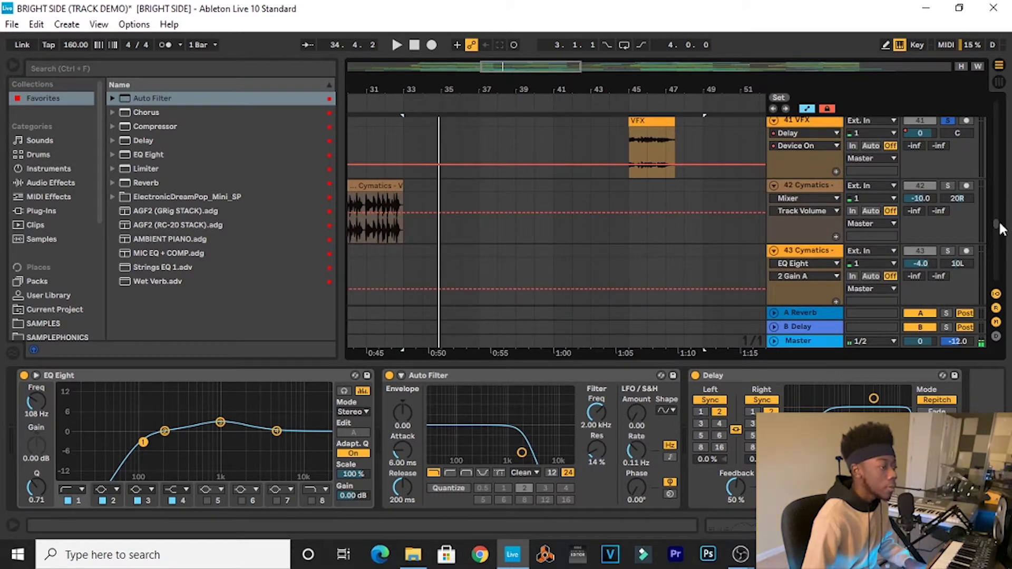
key("space")
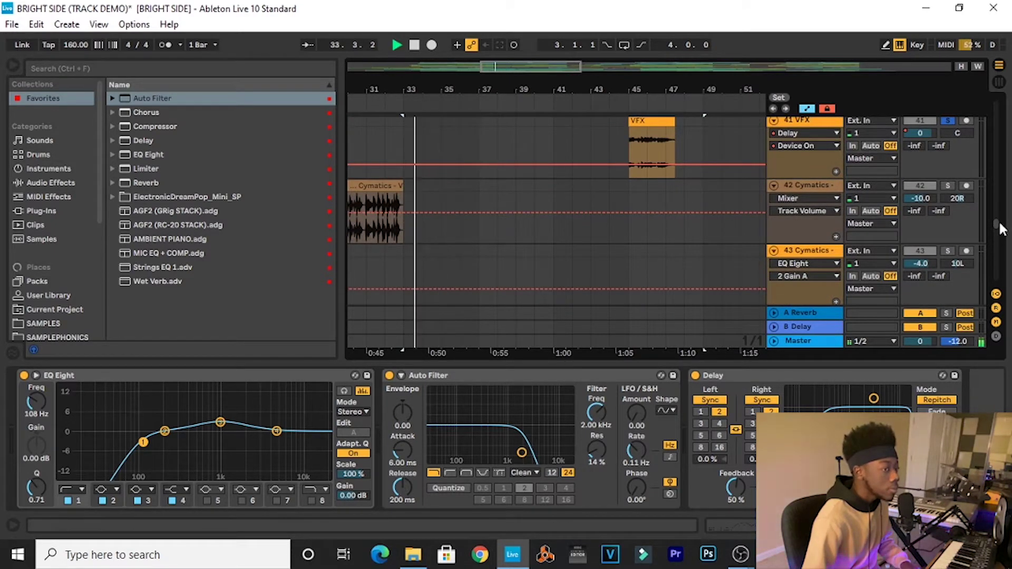
scroll(1000, 231, "down", 2)
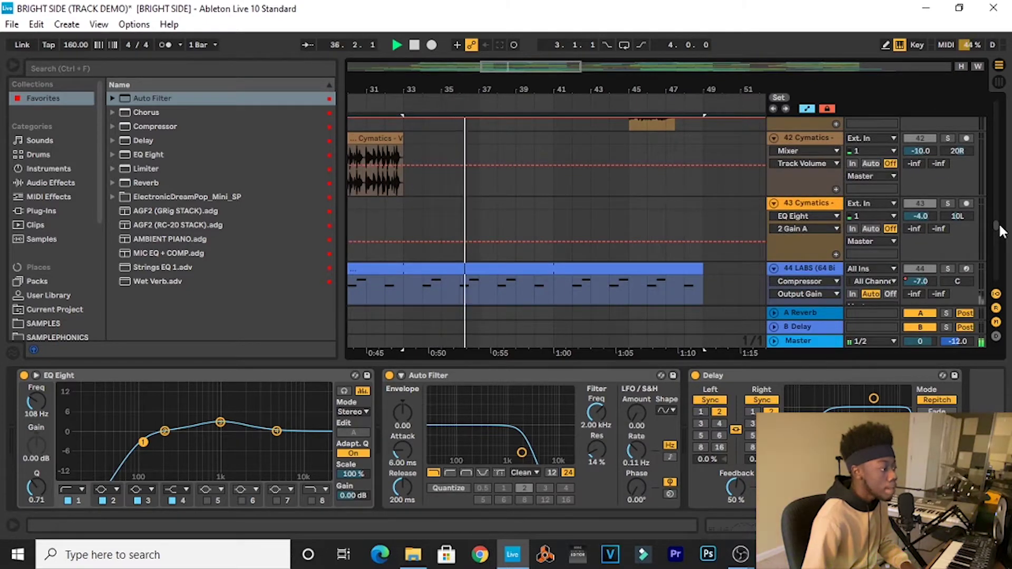
scroll(1001, 232, "down", 5)
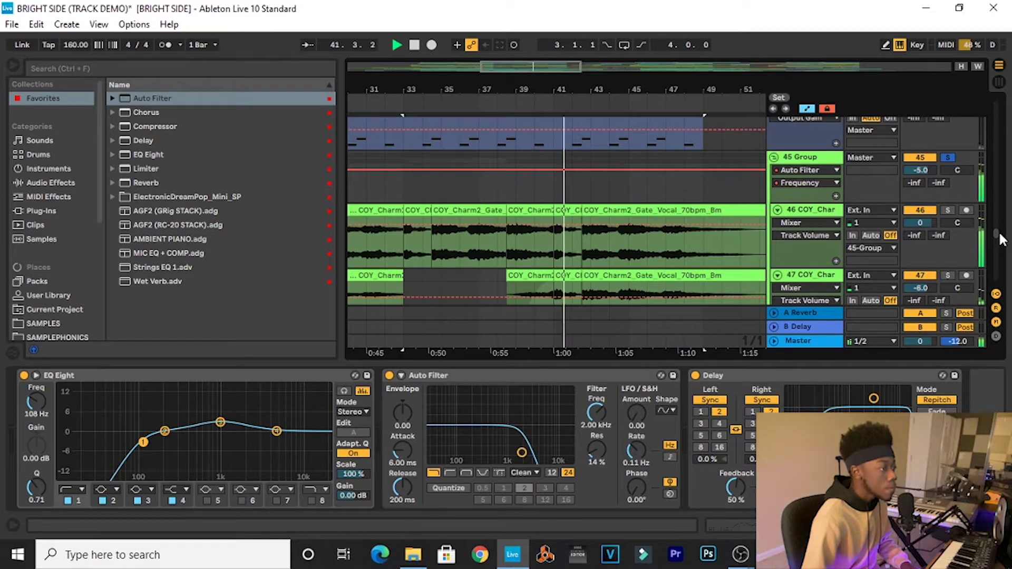
scroll(1000, 240, "down", 2)
scroll(1001, 240, "down", 2)
scroll(1002, 244, "down", 1)
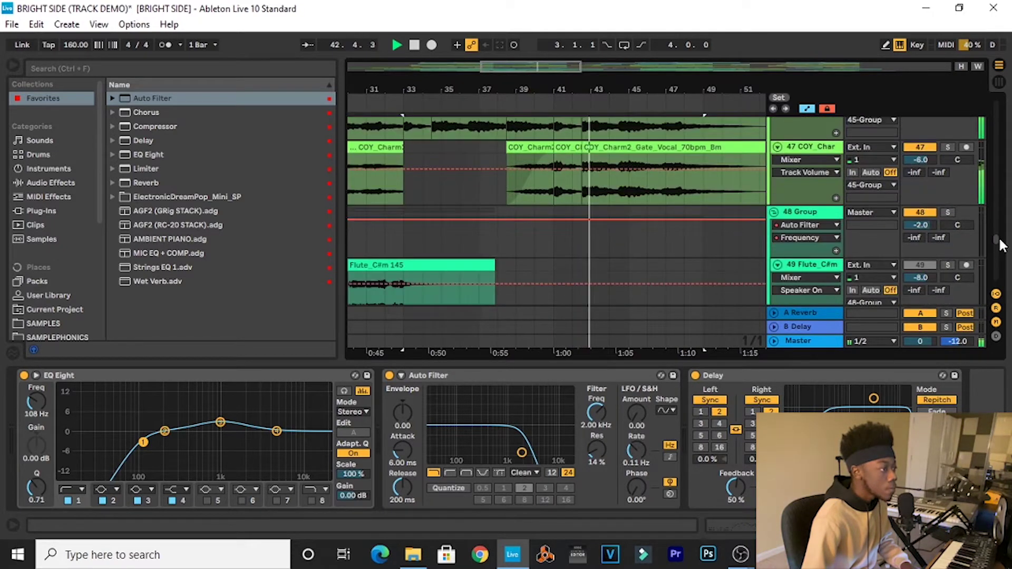
scroll(1001, 243, "down", 1)
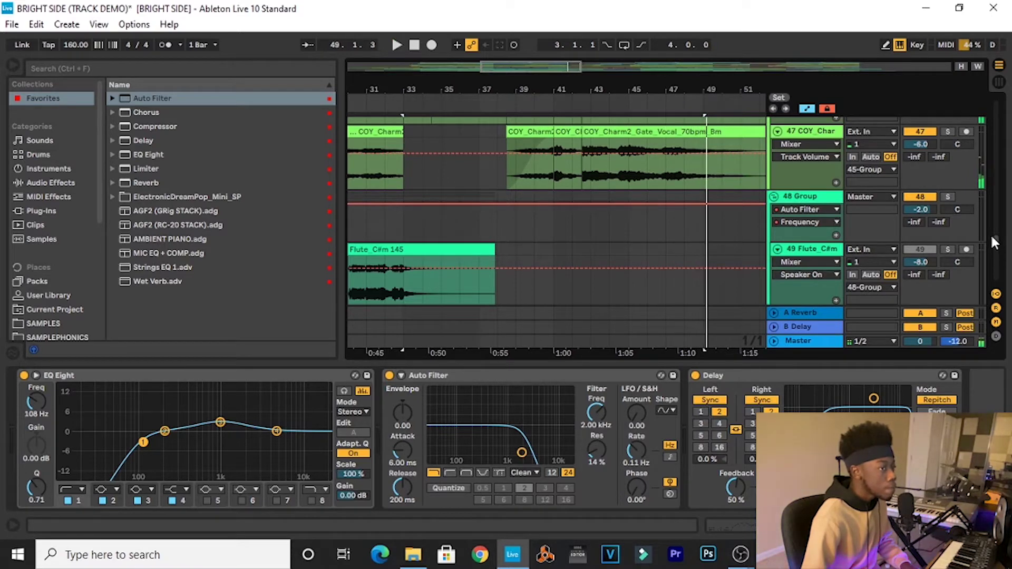
Solo track 54 Full_C#m, audition it from bar 33, stop playback and remove the solo.
scroll(999, 255, "down", 4)
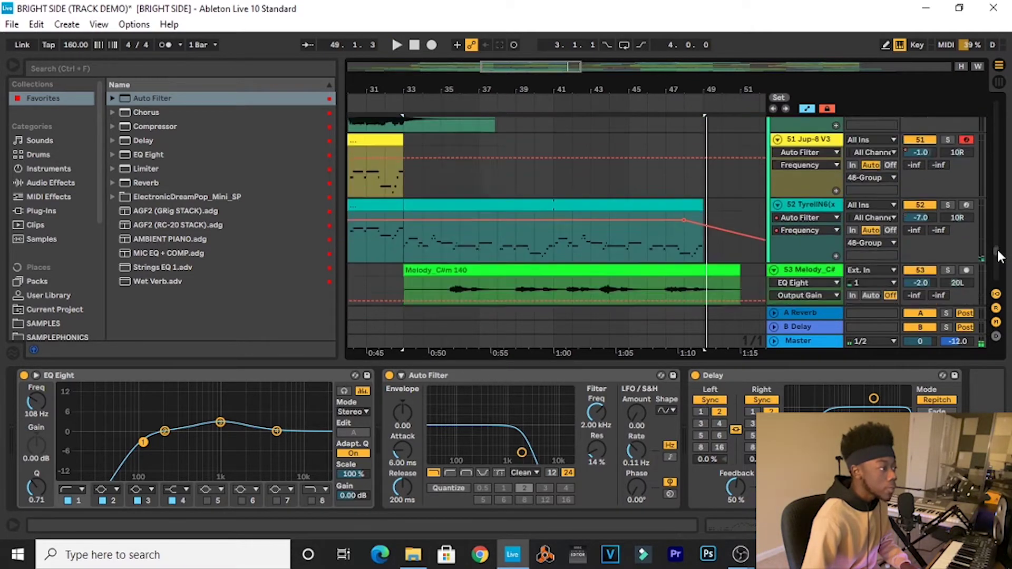
scroll(999, 258, "down", 3)
left_click(945, 216)
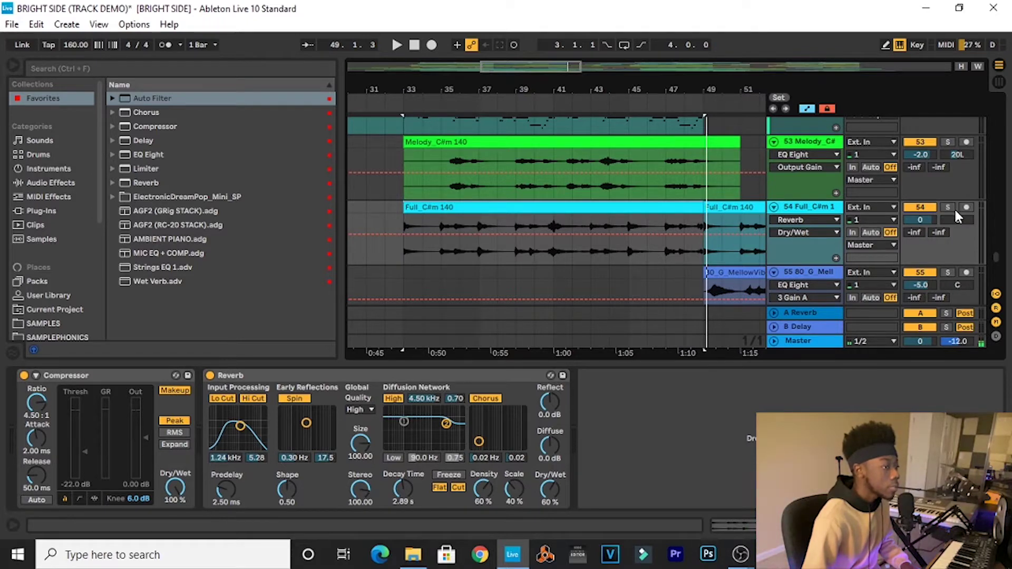
key("space")
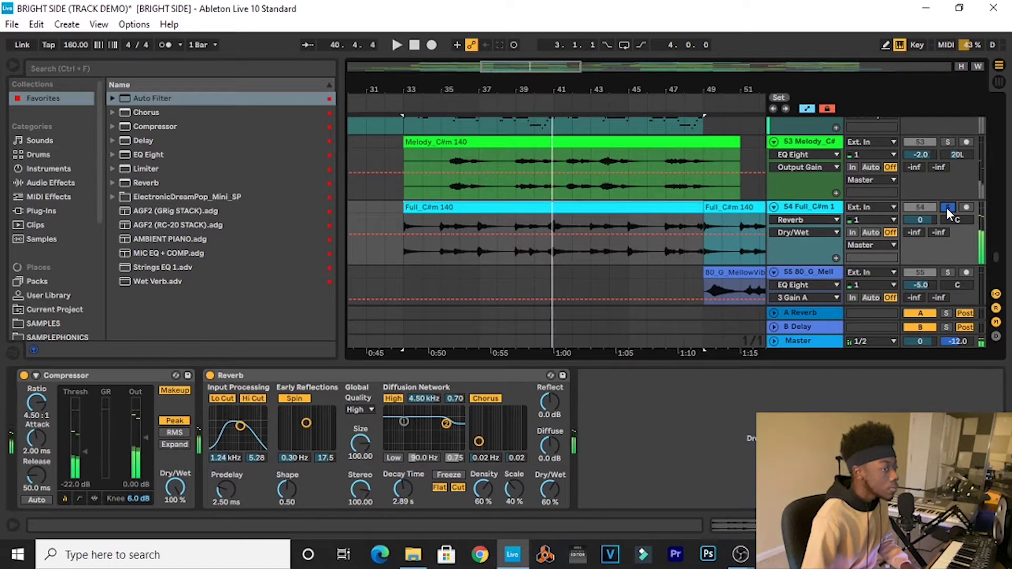
left_click(948, 209)
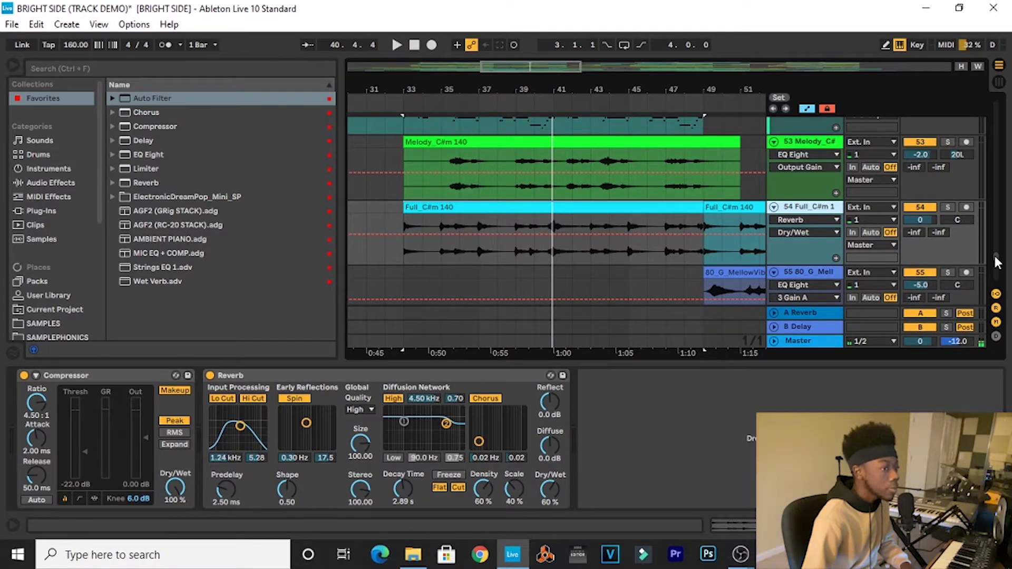
Select the Drum Rack clip spanning bars 33 to 41 and play from there while reviewing the drum and FX tracks in group 1.
left_click_drag(996, 262, 1005, 104)
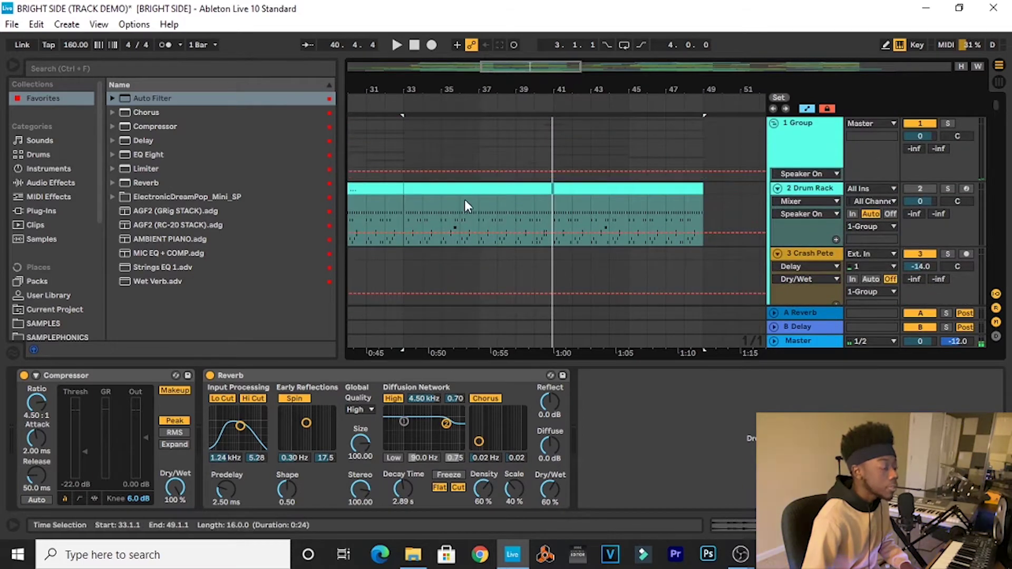
left_click(481, 184)
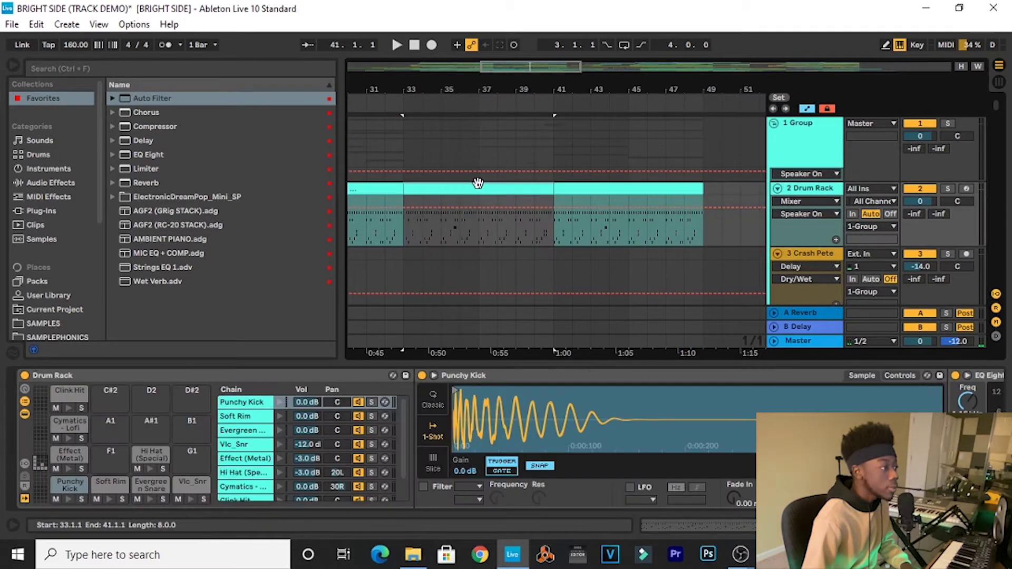
key("space")
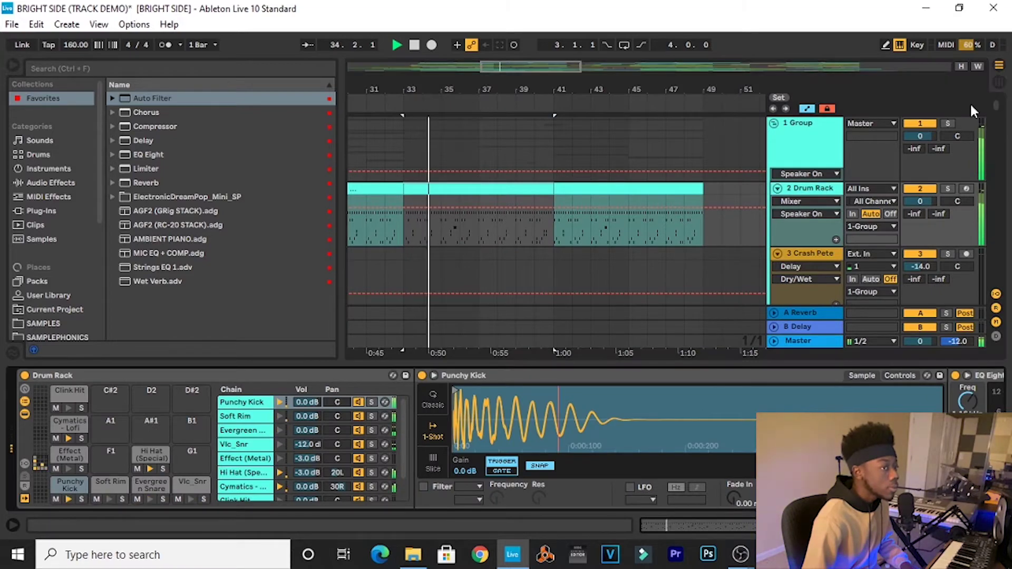
left_click_drag(992, 102, 989, 138)
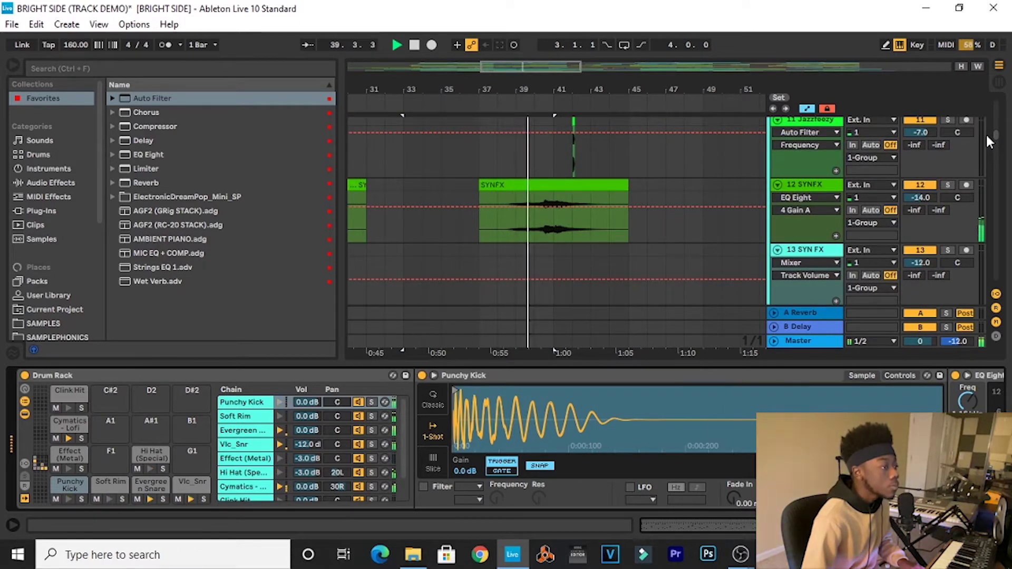
left_click_drag(987, 136, 987, 140)
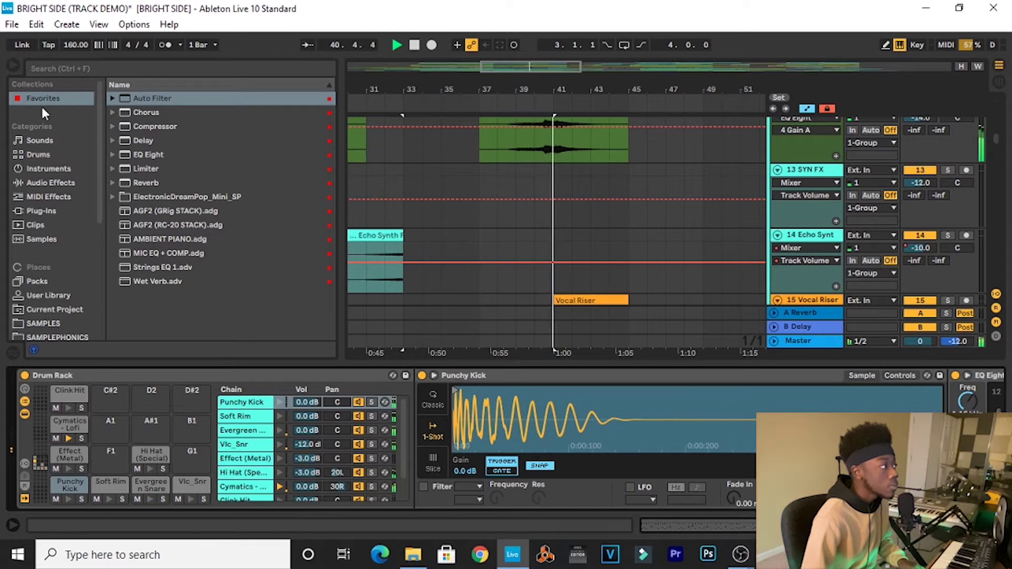
Hide the browser and fit the whole arrangement in view to review the clips on tracks 1 to 17.
left_click(9, 62)
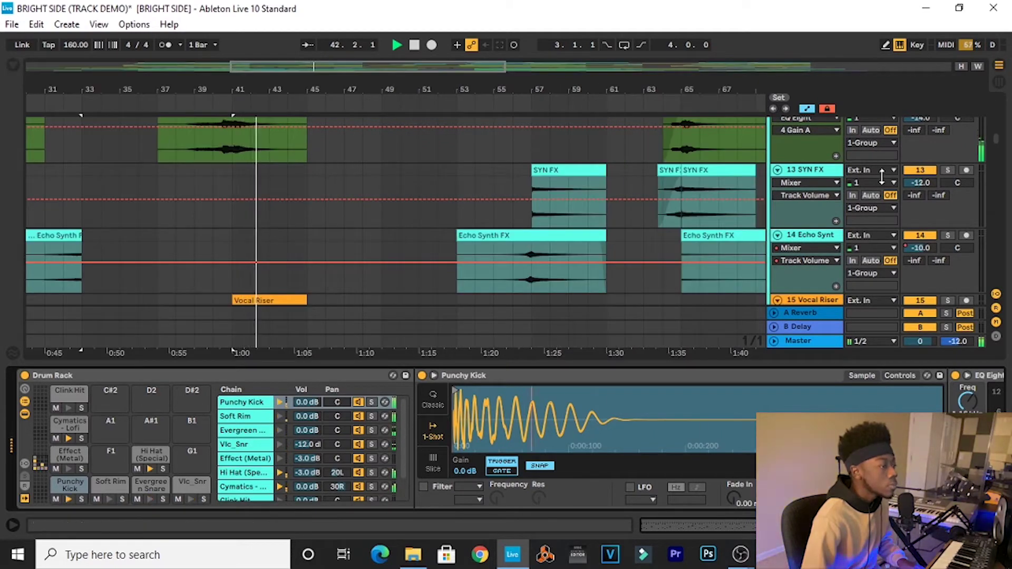
left_click_drag(1001, 140, 992, 98)
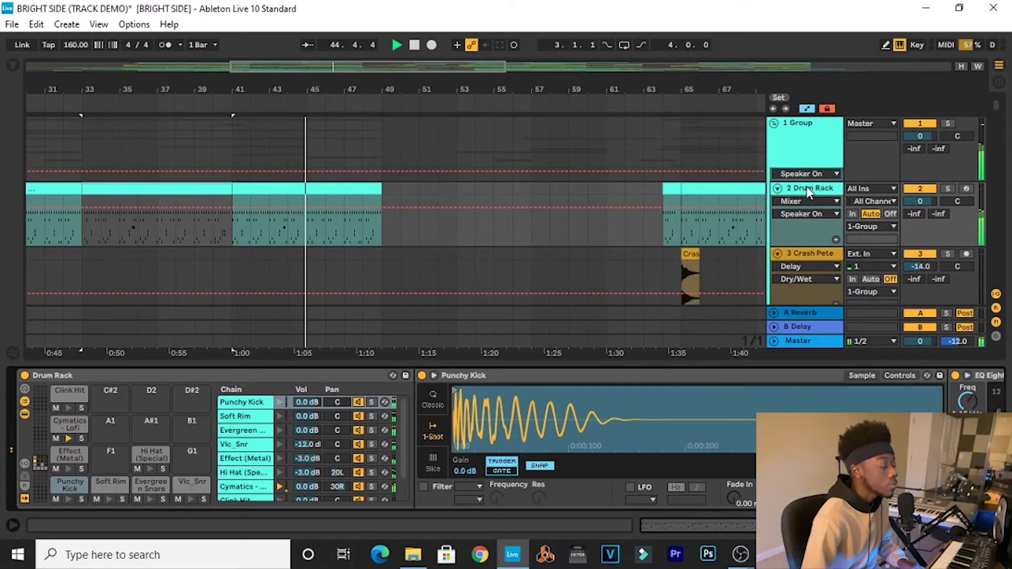
key("minus")
key("minus")
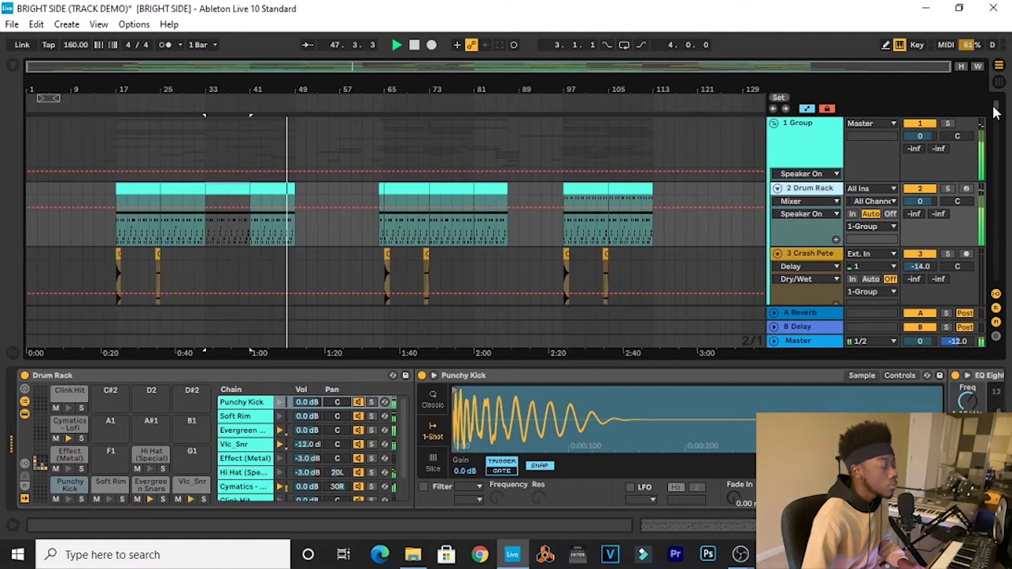
left_click_drag(995, 112, 998, 147)
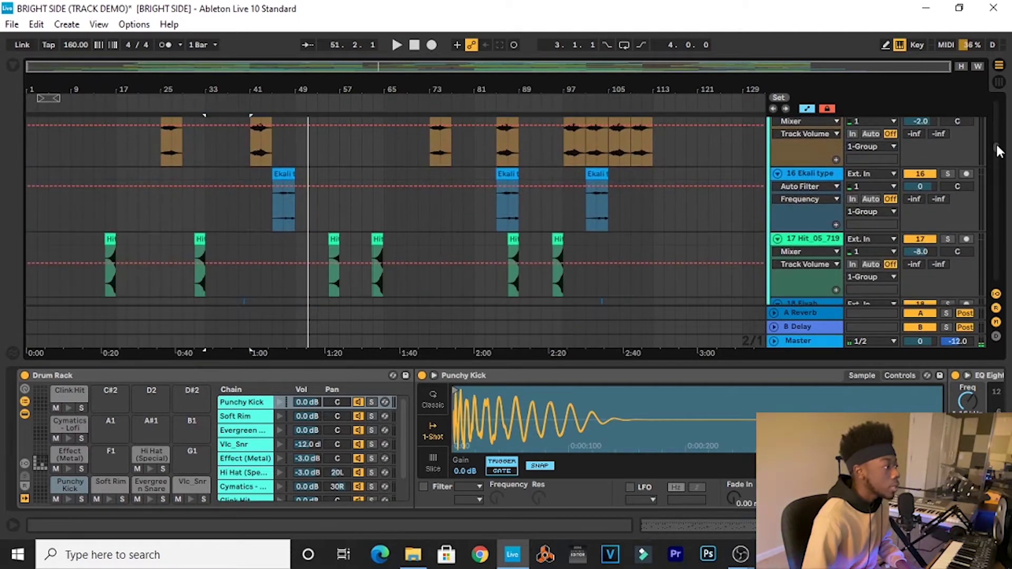
Select the Vocal Riser clip at bar 41, solo track 15 and play it from there.
left_click_drag(275, 91, 315, 163)
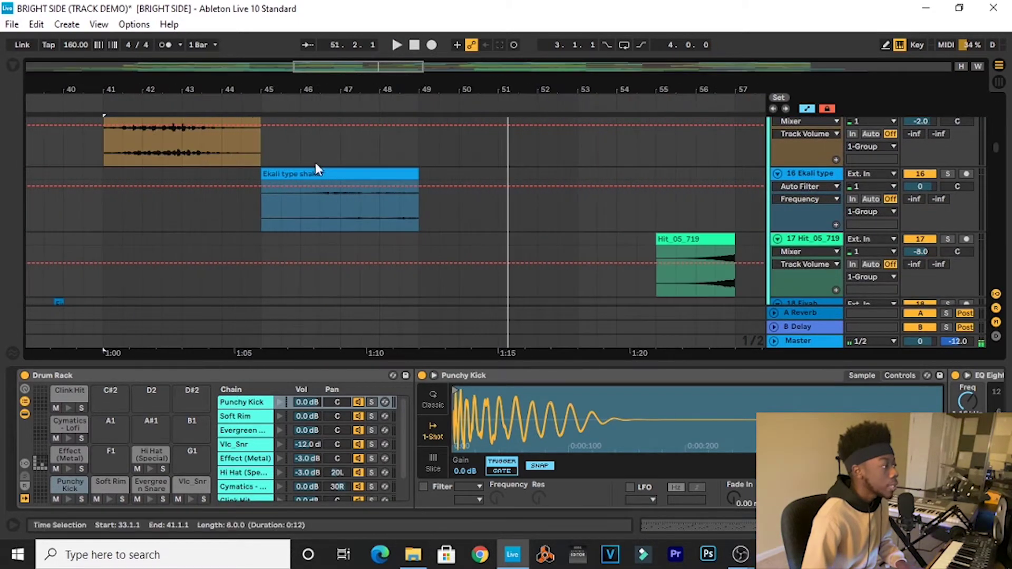
left_click(306, 167)
scroll(150, 162, "up", 1)
scroll(150, 167, "up", 1)
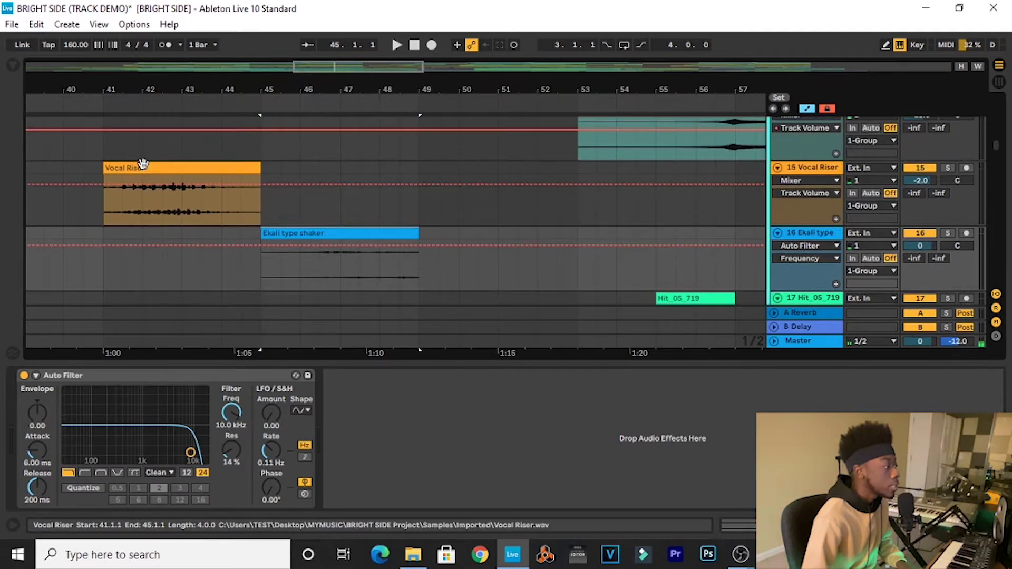
left_click(143, 174)
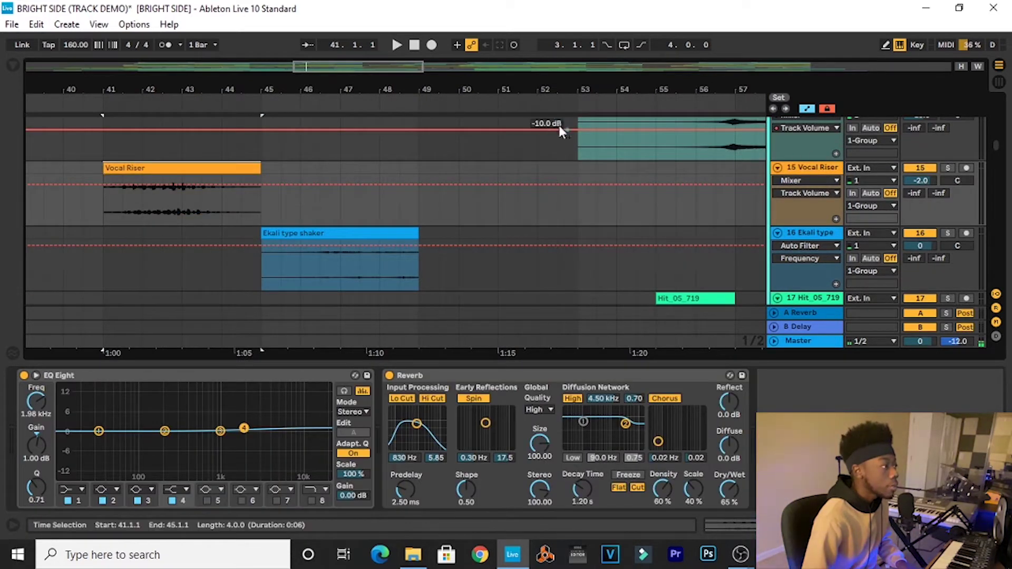
left_click_drag(361, 90, 382, 85)
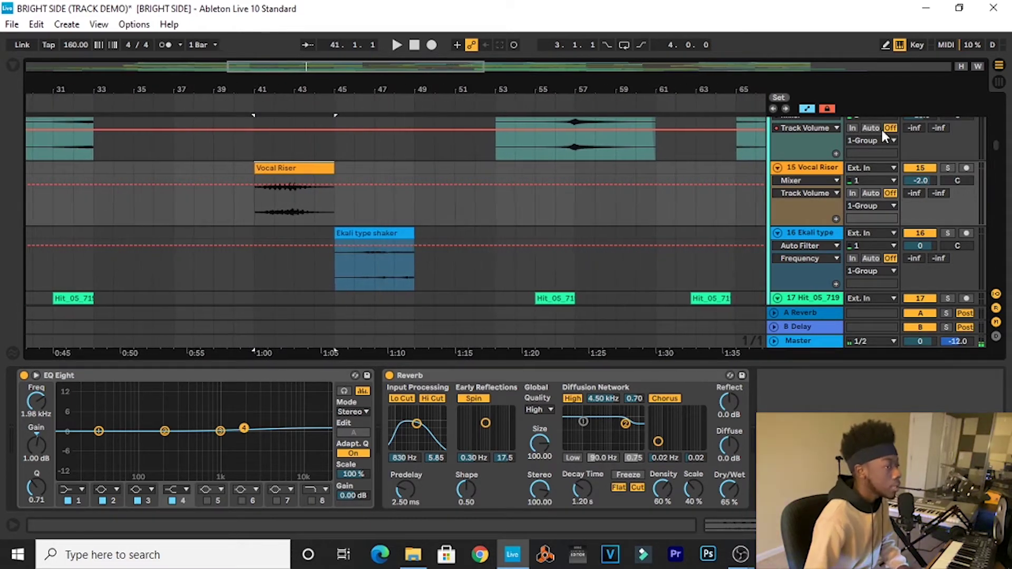
left_click(946, 168)
key("space")
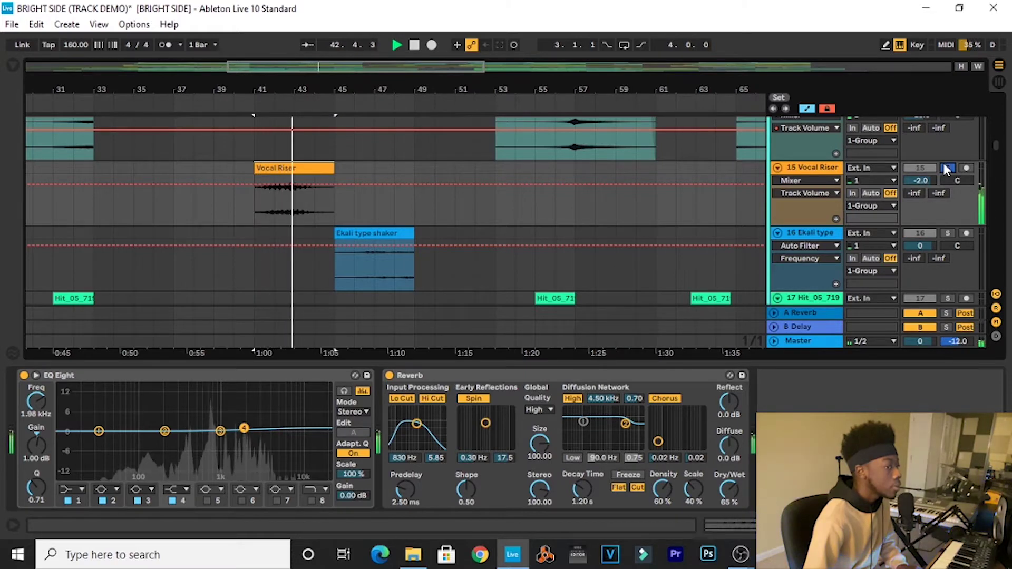
Move the solo to track 16 Ekali type during playback, show its Auto Filter, stop playback and remove the solo.
left_click(946, 232)
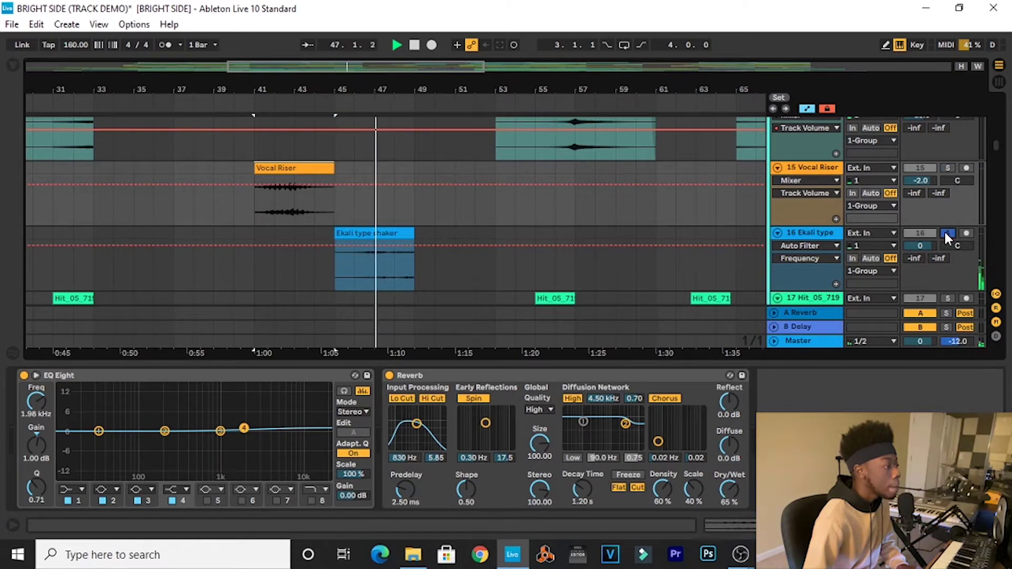
left_click(813, 234)
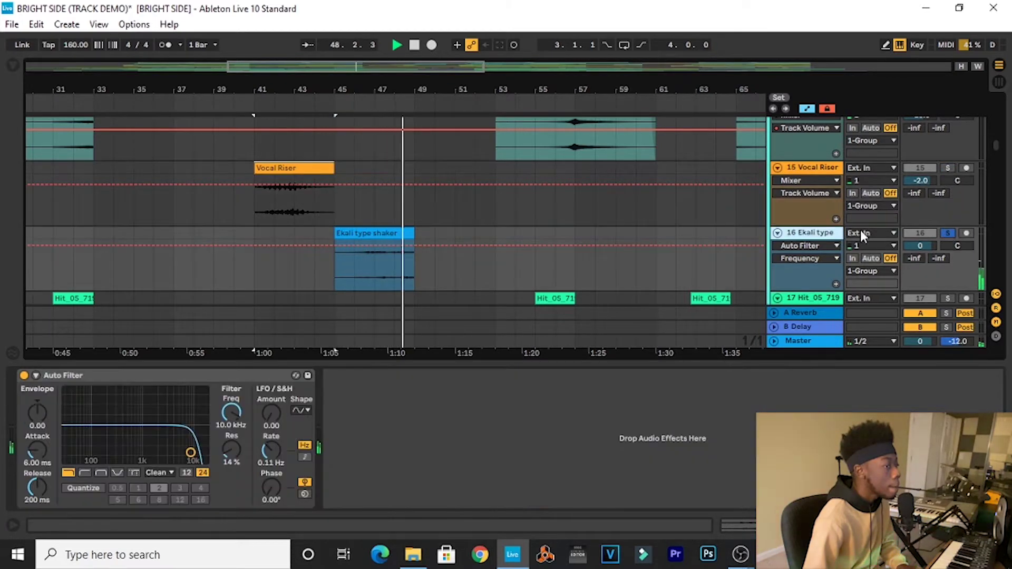
left_click(949, 234)
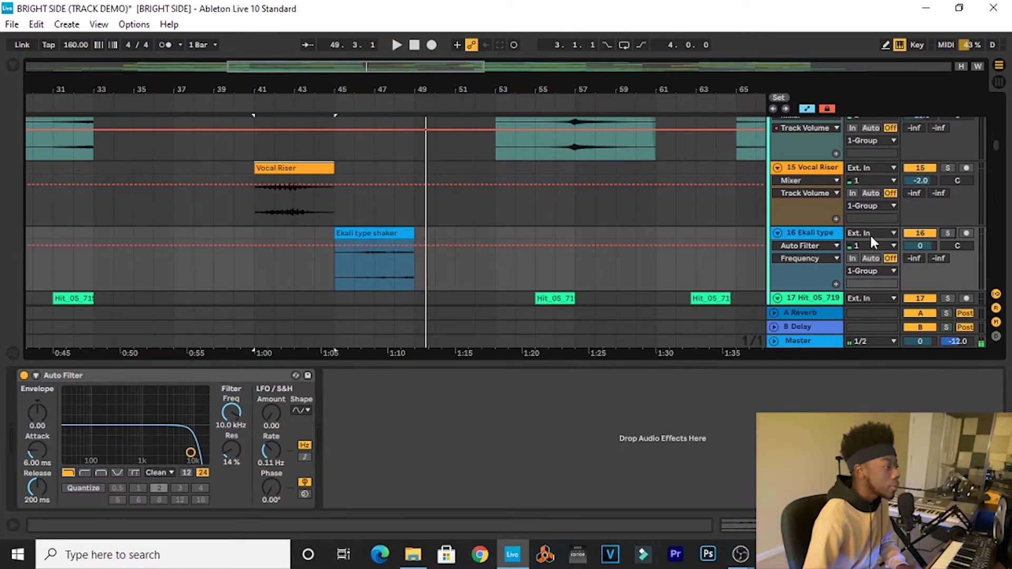
Place the insert marker at bar 49 on track 2, where the Drum Rack clip ends, to review the drum break.
mouse_move(401, 90)
left_mouse_down()
mouse_move(400, 124)
mouse_move(406, 91)
left_mouse_up()
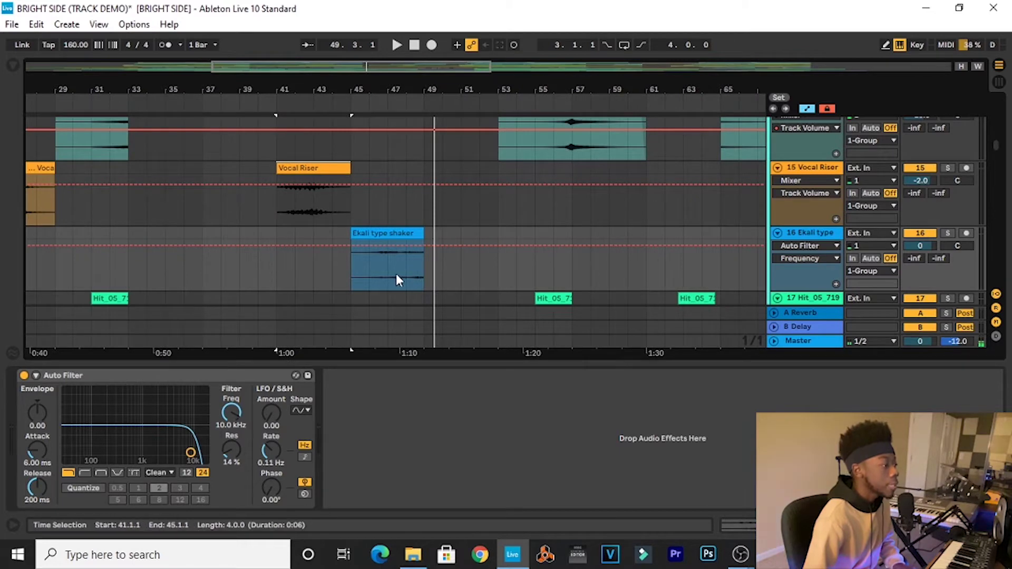
left_click(368, 261)
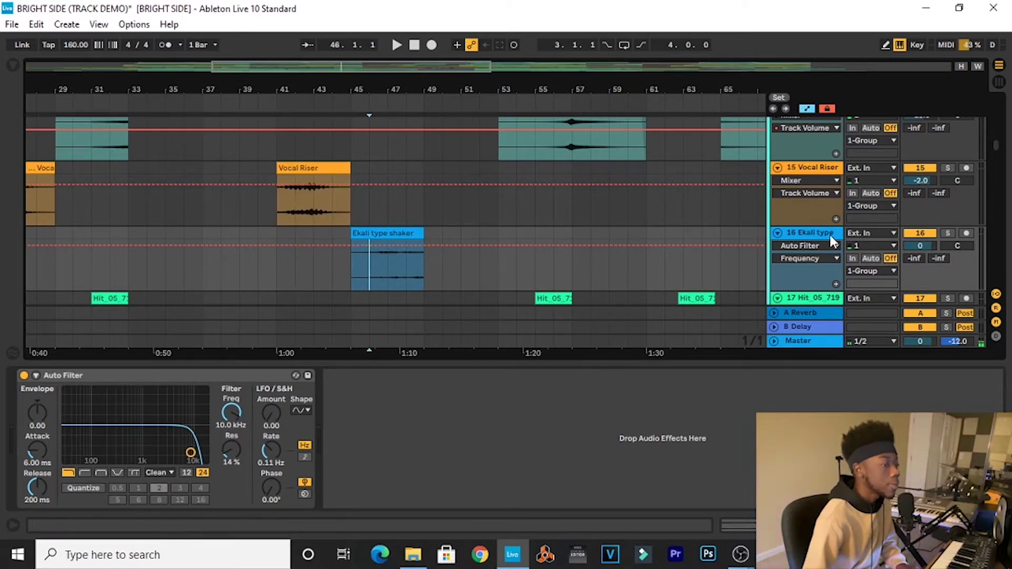
left_click_drag(993, 154, 998, 103)
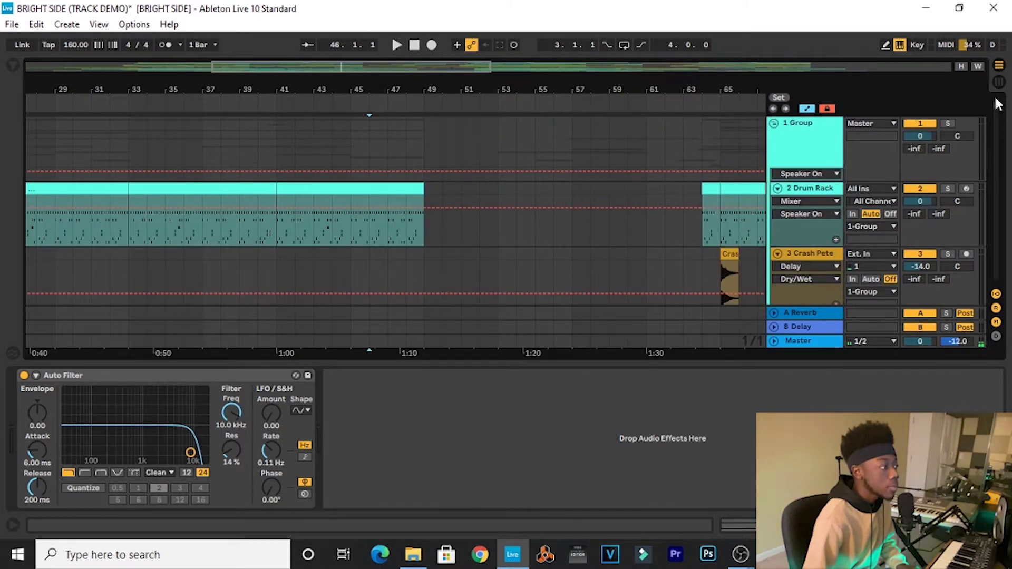
left_click(406, 207)
key("plus")
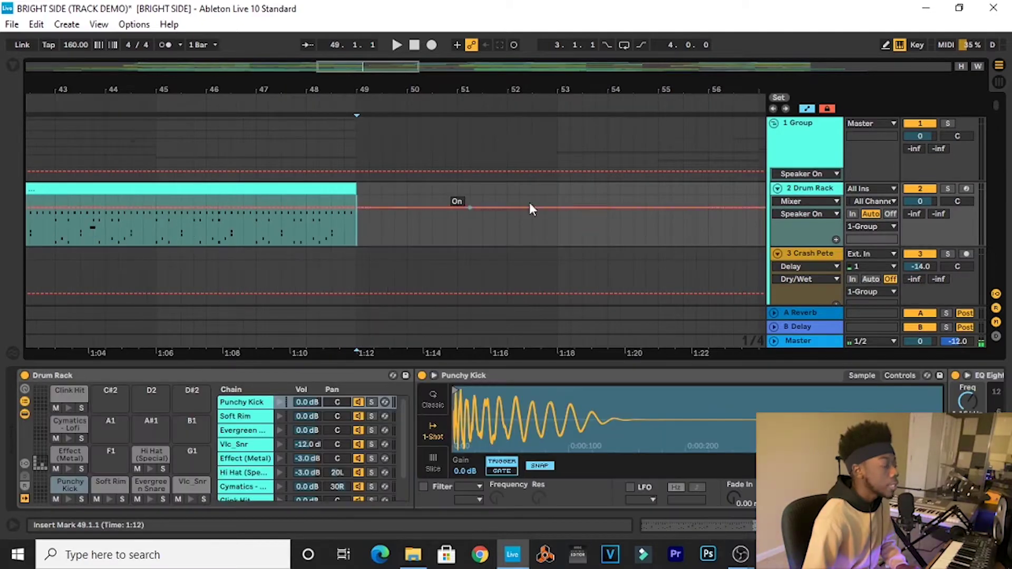
Select the 80_G_MellowVibe_01_505 clip starting at bar 49, solo track 55 and play it.
left_click_drag(994, 108, 996, 261)
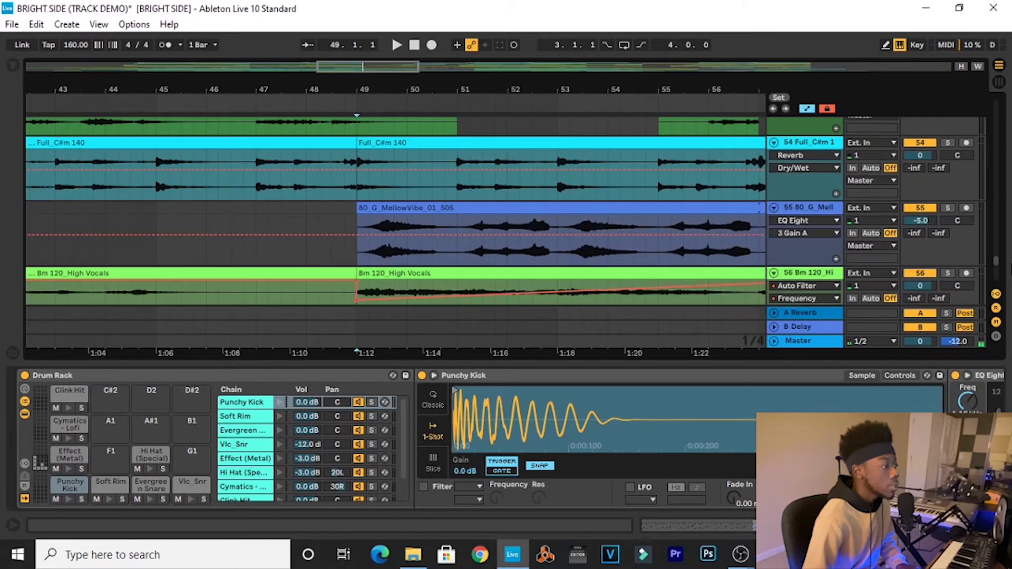
left_click_drag(548, 95, 507, 84)
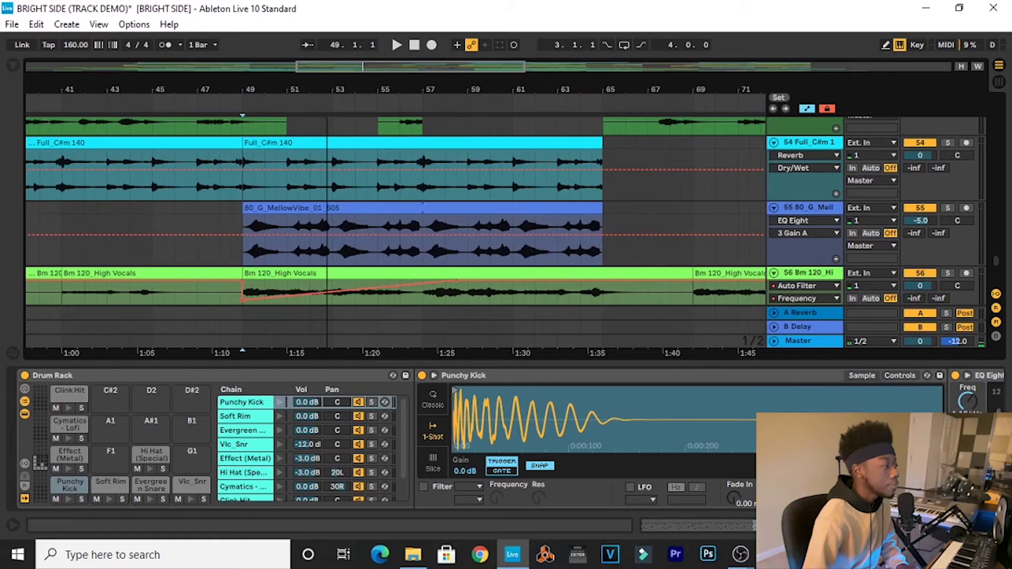
left_click(377, 207)
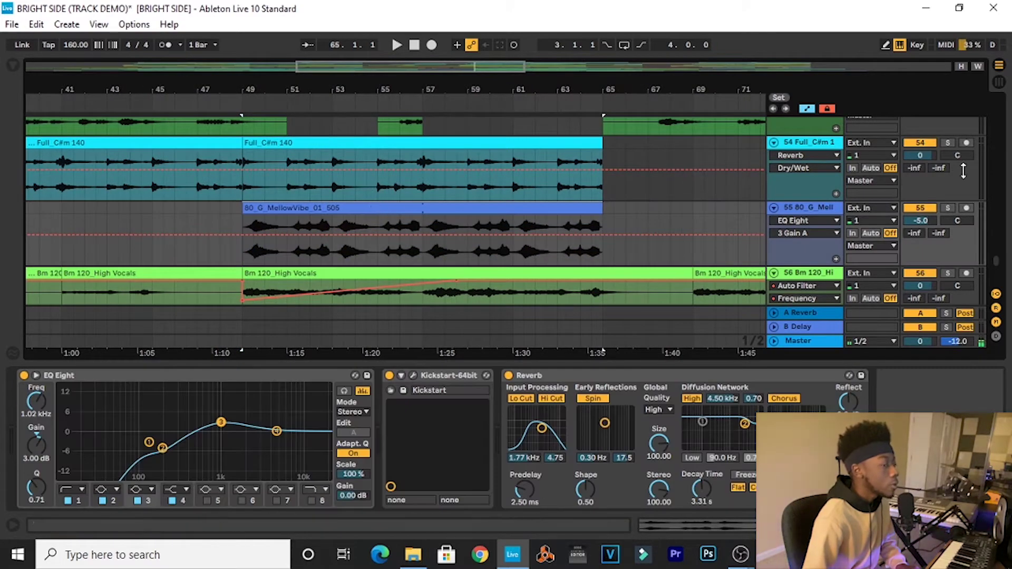
left_click(948, 208)
key("space")
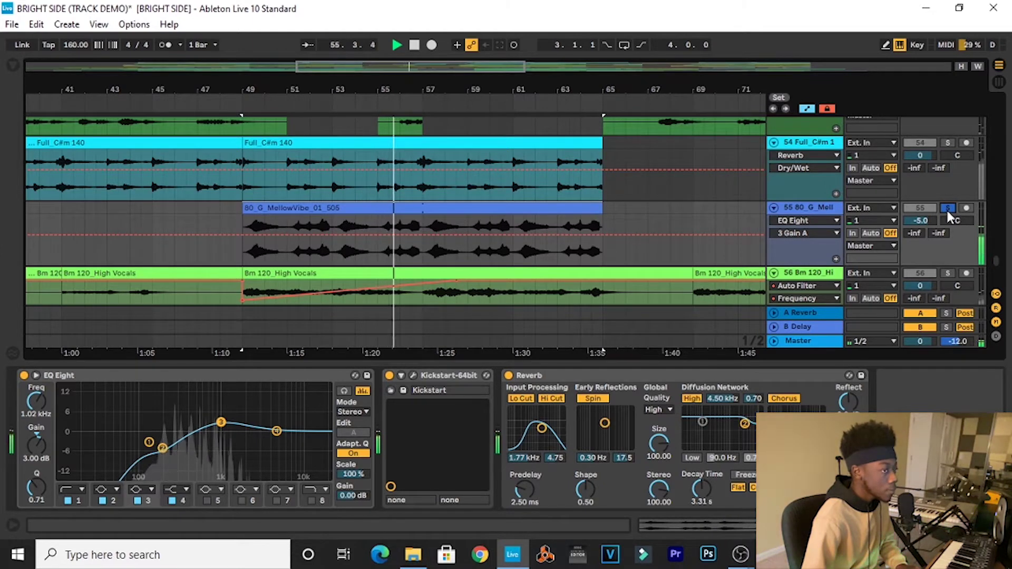
Add track 54 Full_C#m to the solo to hear it with track 55, stop playback and remove both solos.
left_click(948, 143)
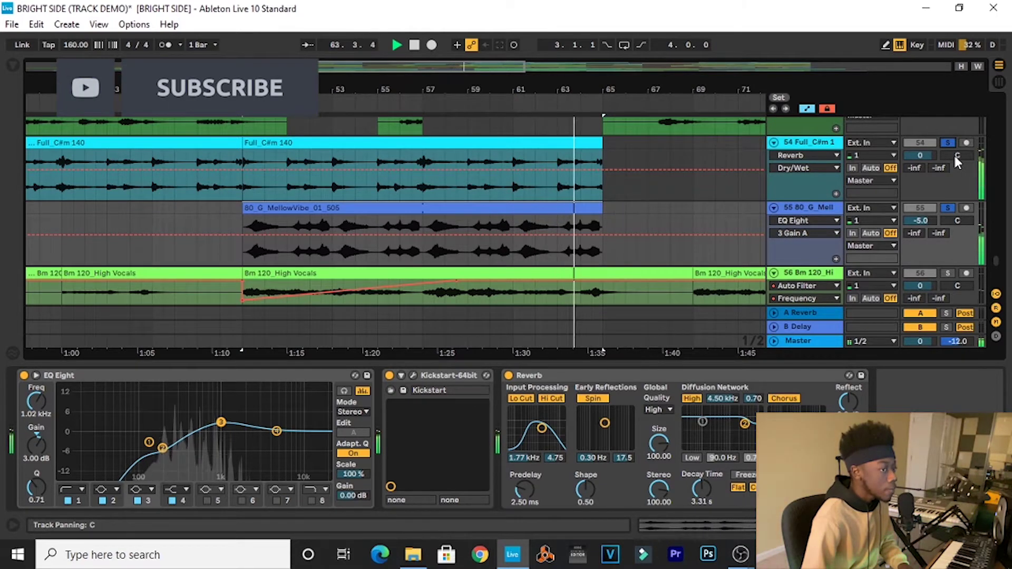
key("space")
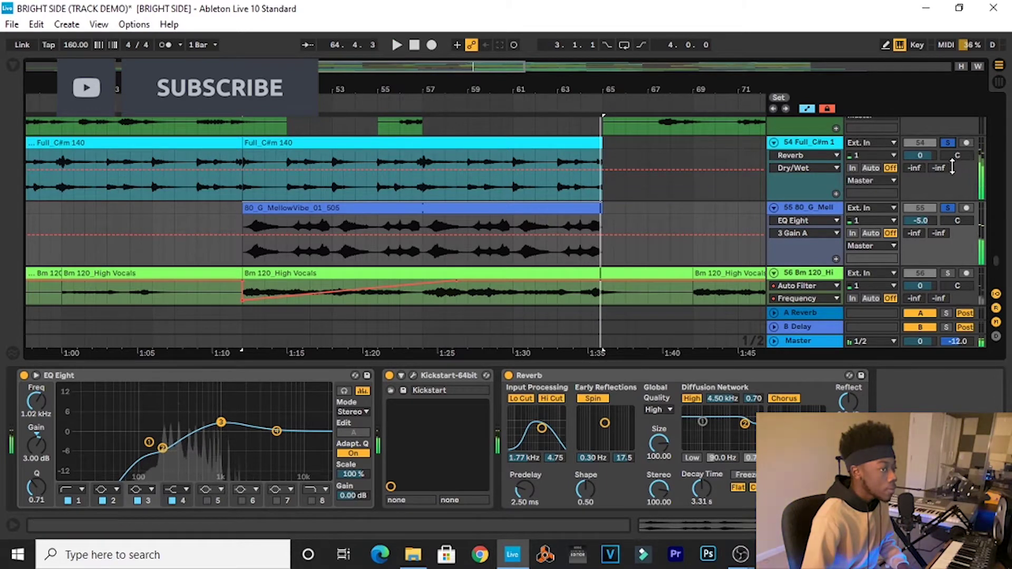
left_click(947, 142)
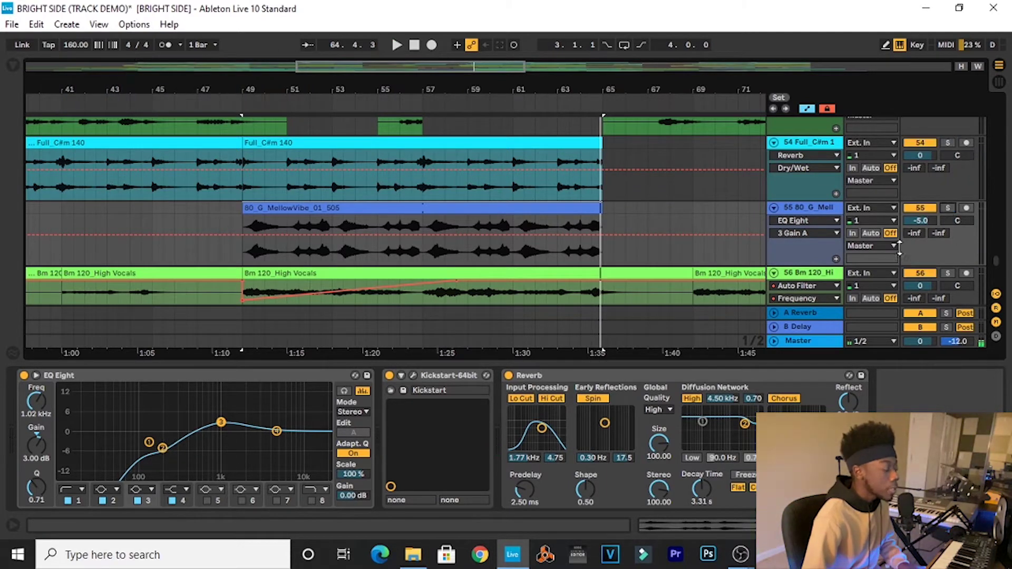
Select the Bm 120_High Vocals clip at bar 49, audition track 56 soloed through its filter sweep, stop playback and remove the solo.
left_click(288, 273)
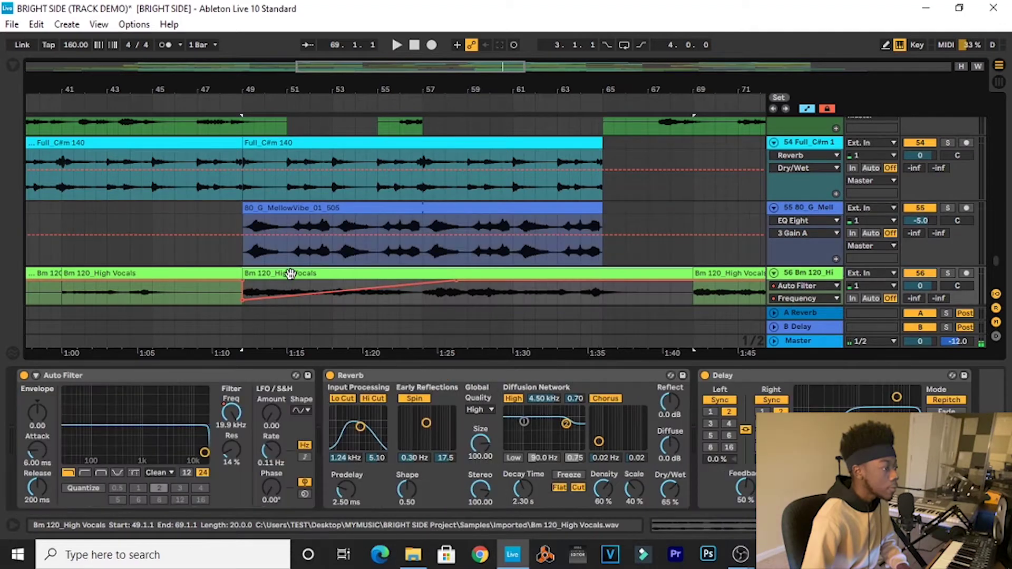
left_click(947, 273)
key("space")
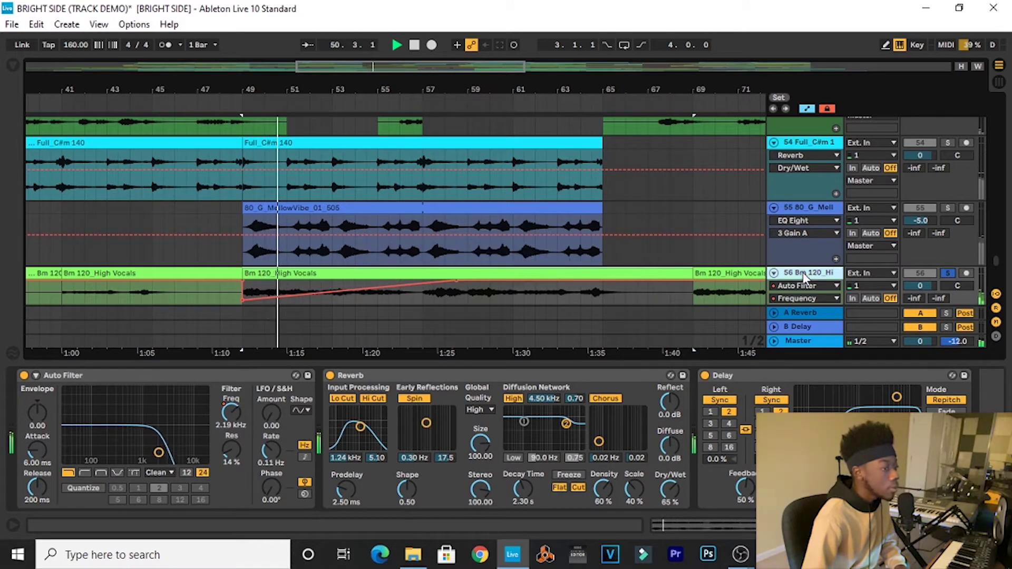
scroll(802, 274, "down", 1)
scroll(824, 262, "down", 5)
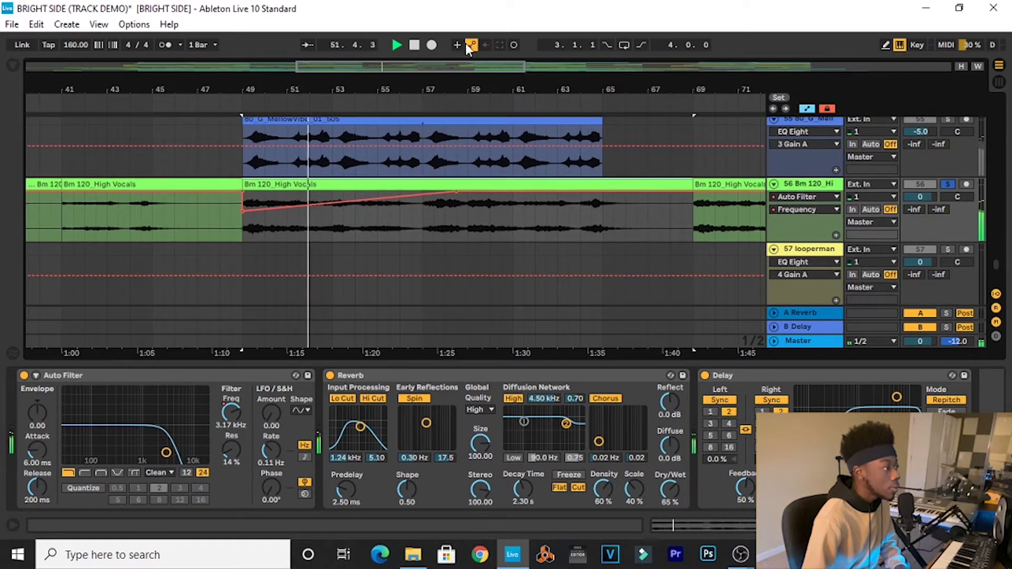
left_click_drag(466, 85, 399, 96)
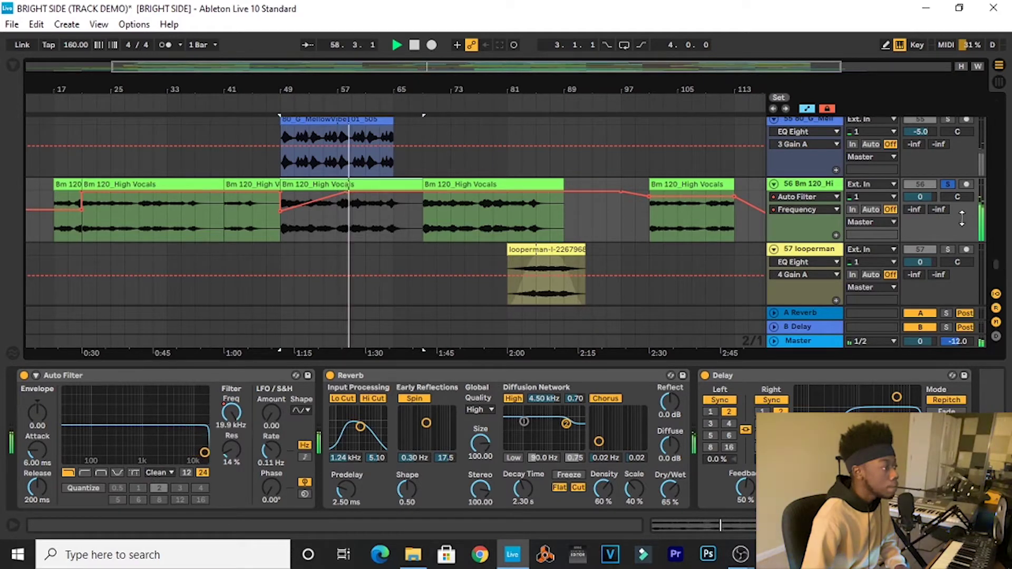
left_click(949, 190)
Examine the Auto Filter frequency automation on track 56, comparing the High Vocals clip at bar 49 with bars 71 to 93.
left_click(437, 211)
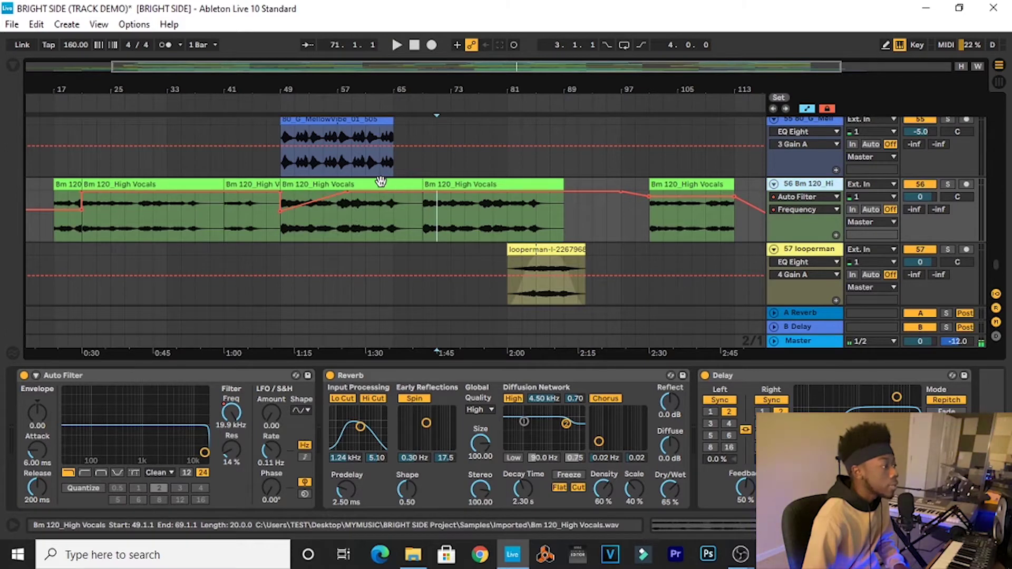
left_click(381, 181)
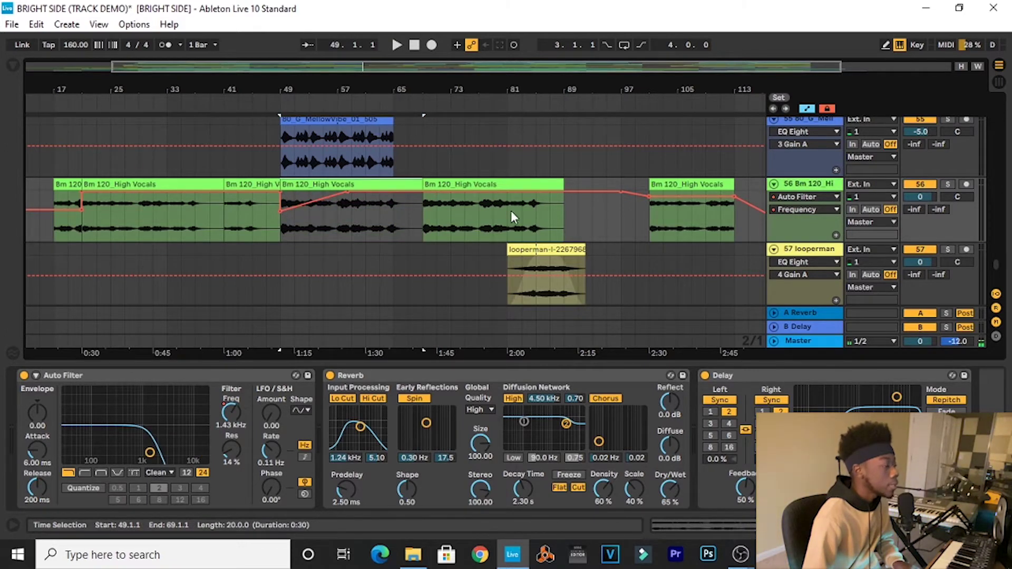
left_click(592, 214)
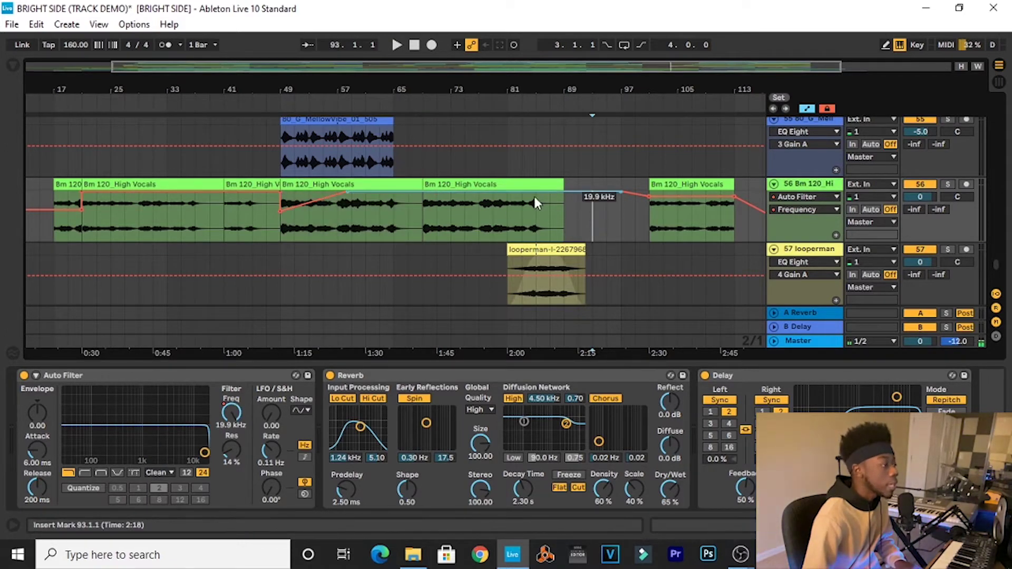
left_click(331, 184)
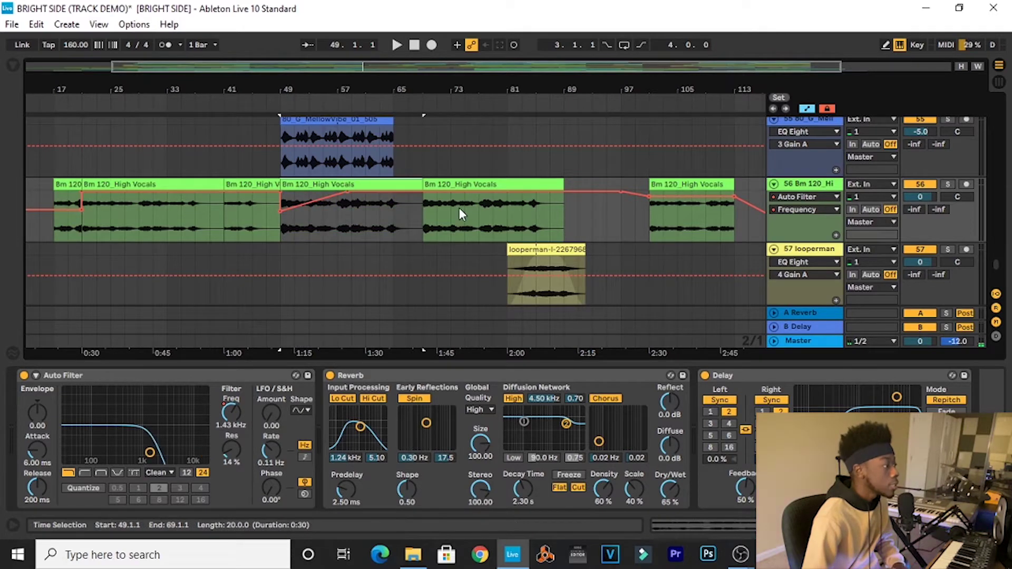
left_click(583, 217)
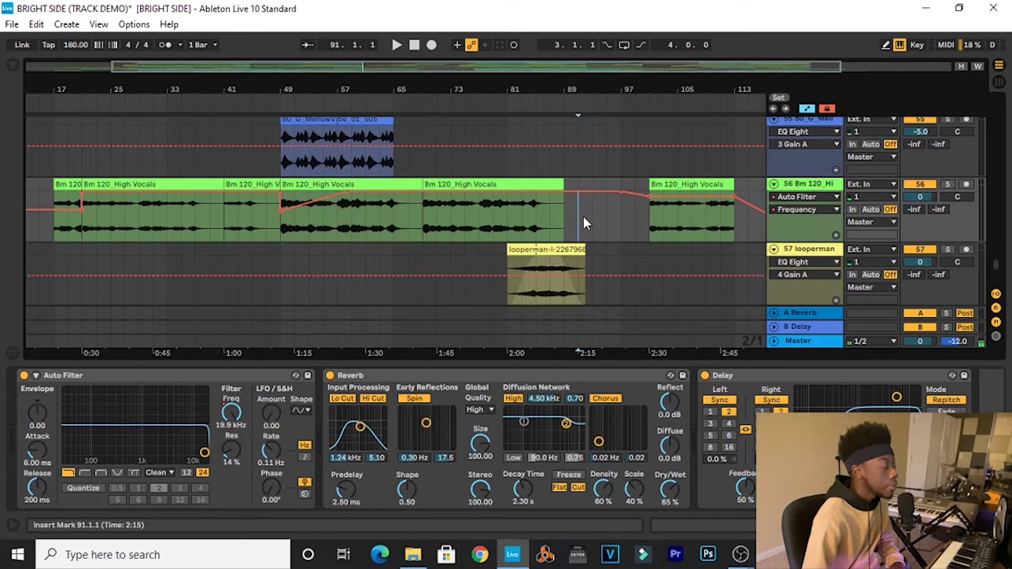
left_click(364, 184)
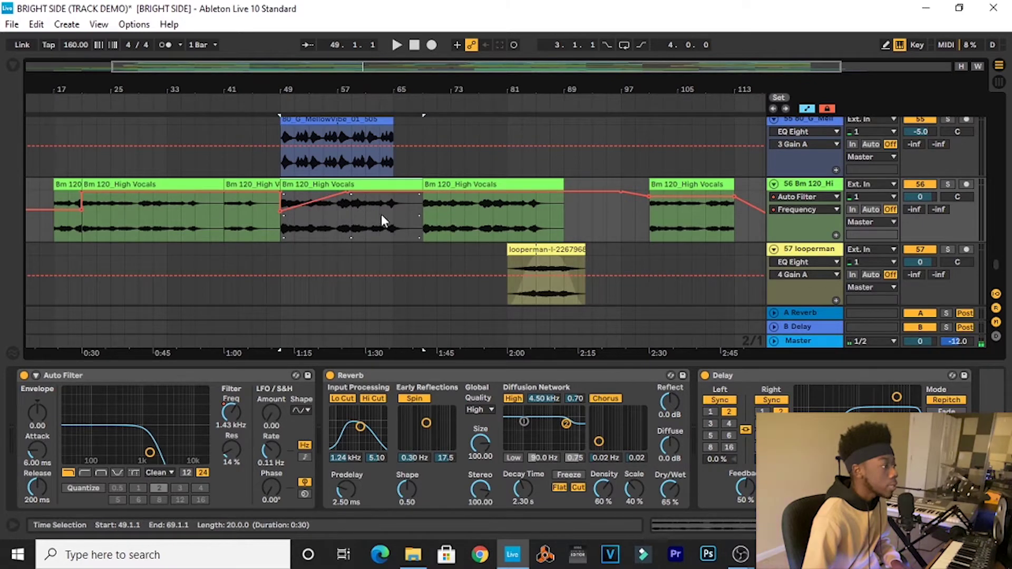
left_click(450, 225)
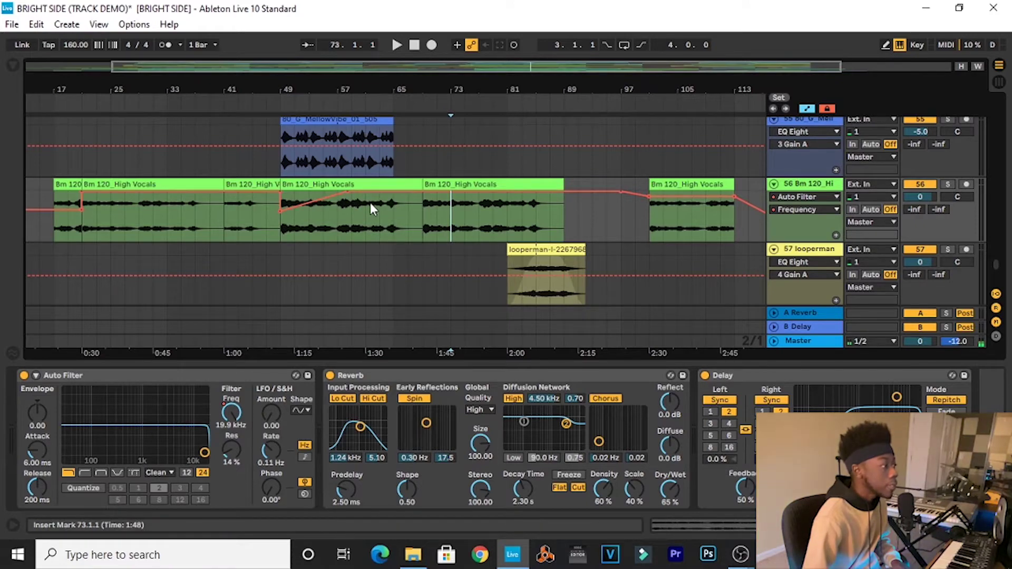
left_click(320, 181)
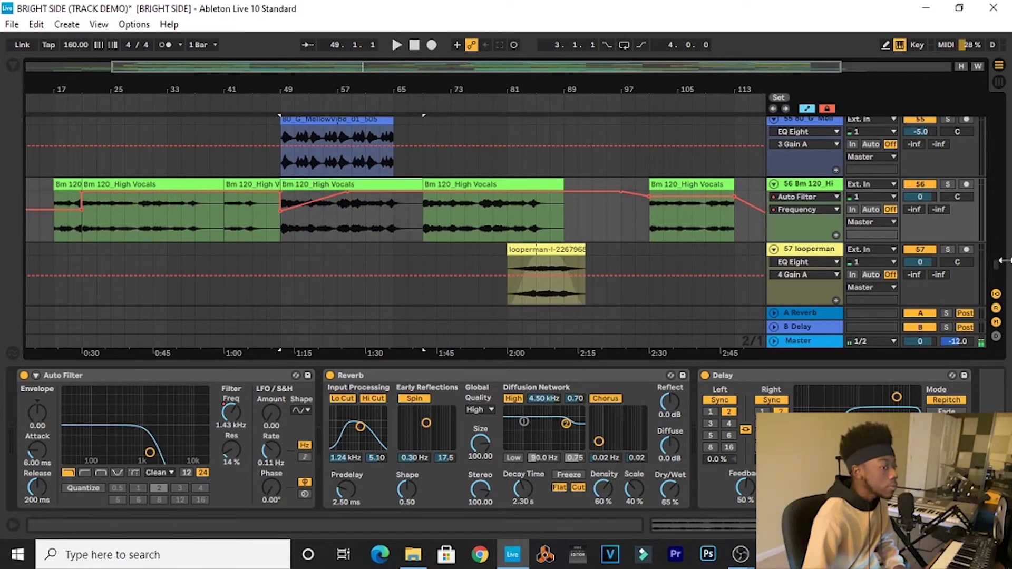
Select the Echo Synth FX clip spanning bars 53 to 61 on track 14 to review the synth effects.
left_click_drag(998, 271, 984, 136)
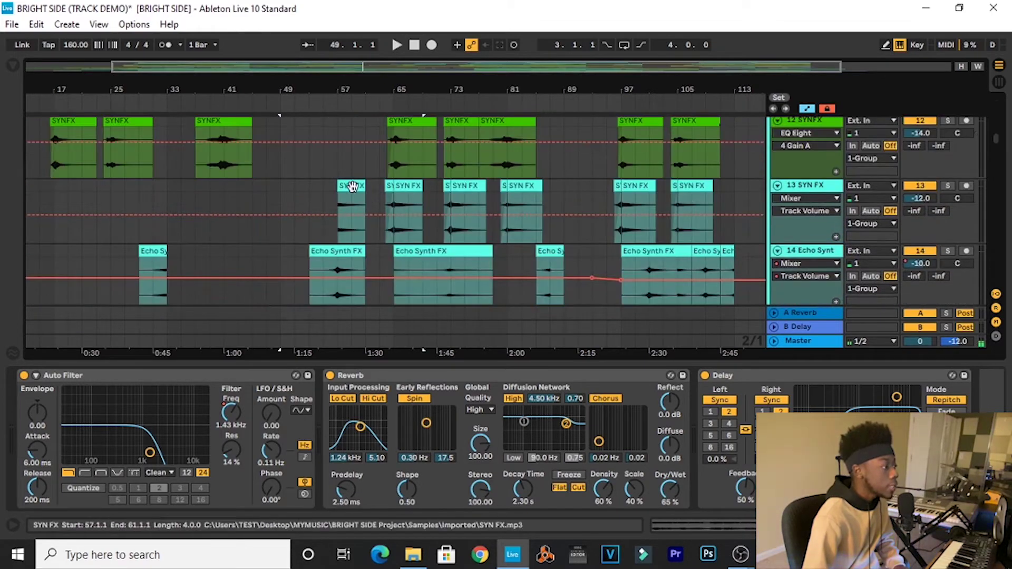
left_click(337, 257)
left_click_drag(339, 259, 339, 121)
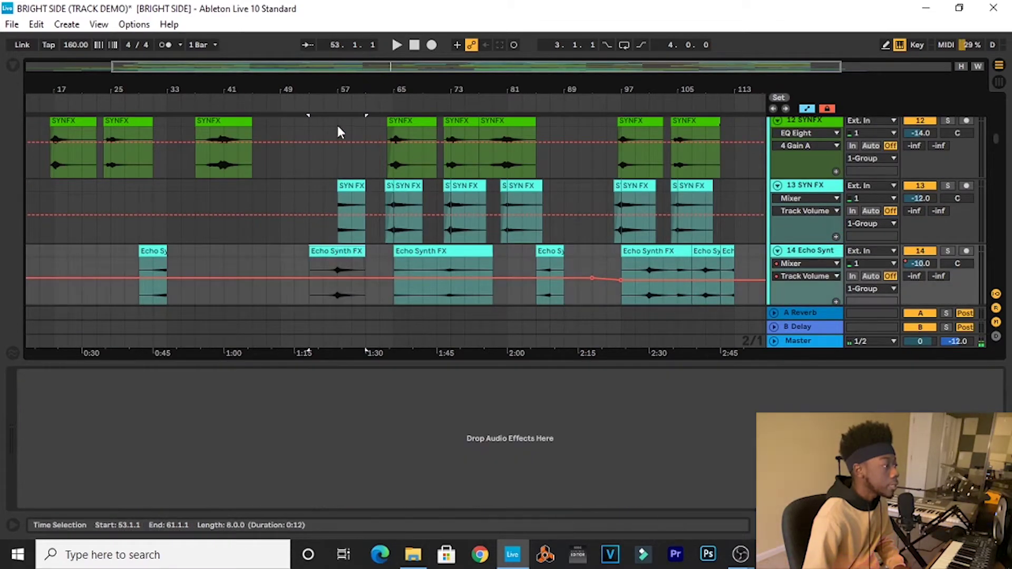
key("plus")
Select the BGVS clip at bar 50 on track 21 and audition it soloed, then stop playback and remove the solo.
left_click_drag(996, 138, 999, 164)
scroll(997, 158, "up", 1)
scroll(997, 161, "down", 4)
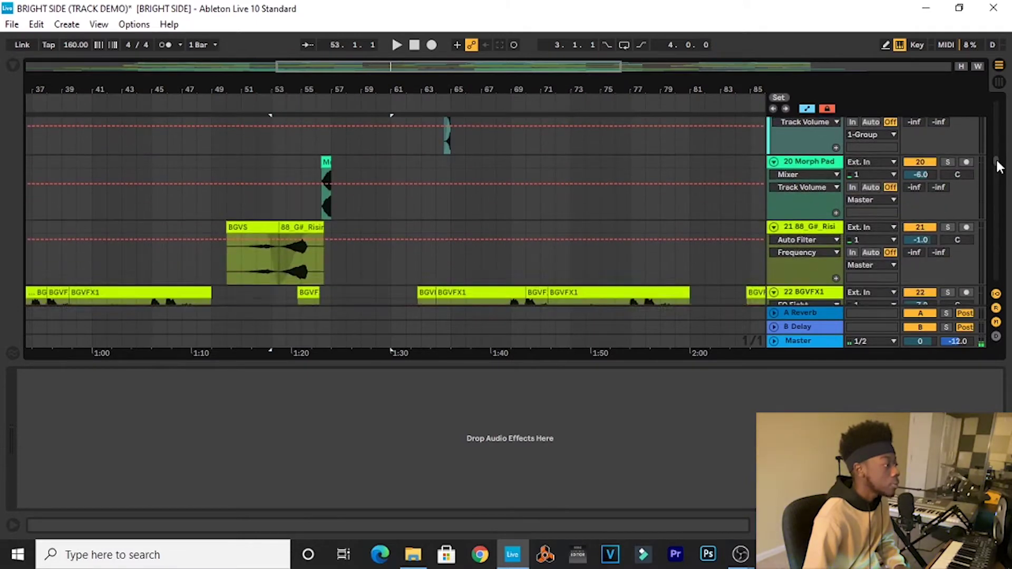
left_click(947, 211)
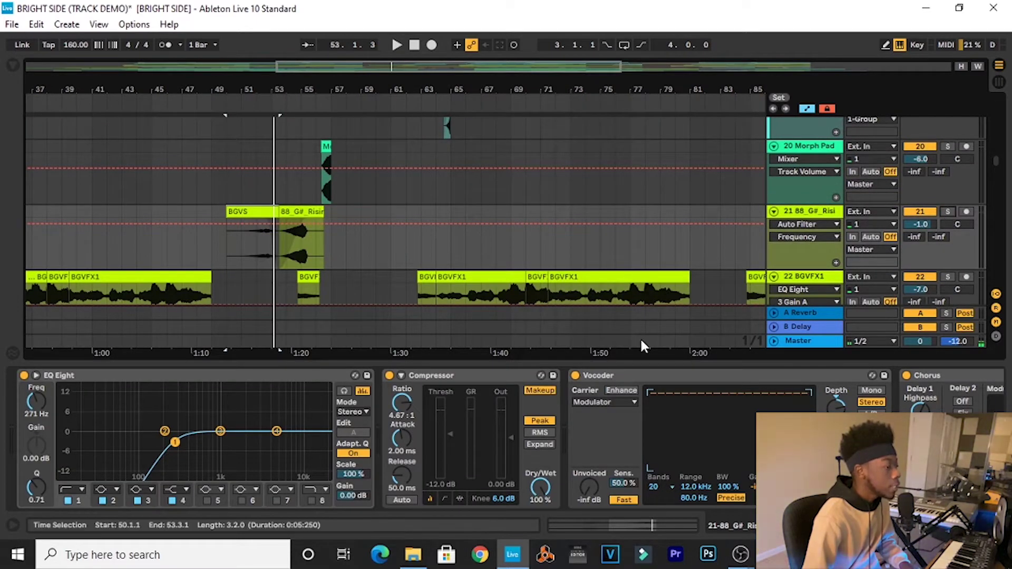
Review track 21's effects chain through the Chorus, Reverb and Delay, and audition the track soloed from bar 51.
left_click(936, 377)
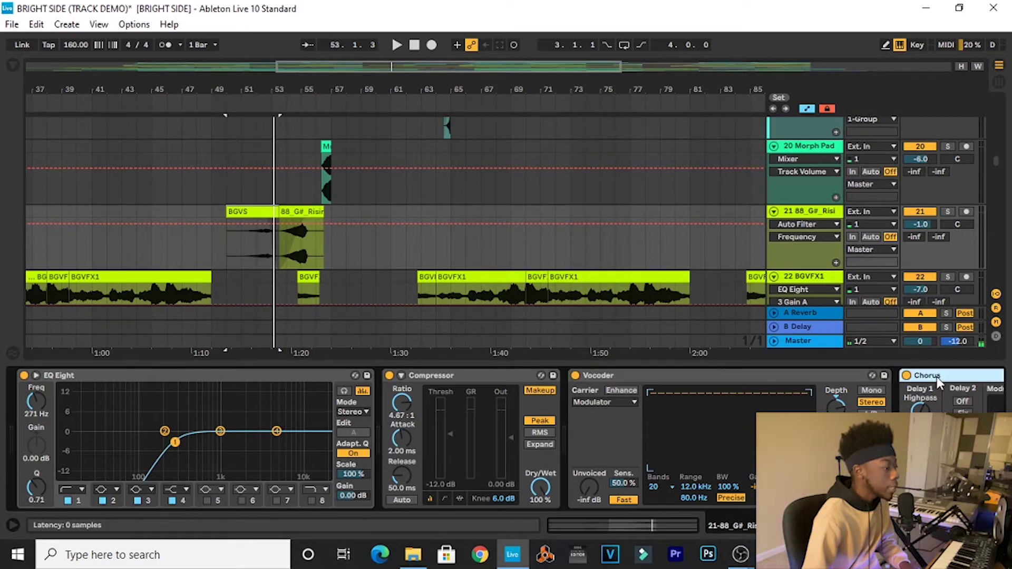
scroll(506, 438, "right", 10)
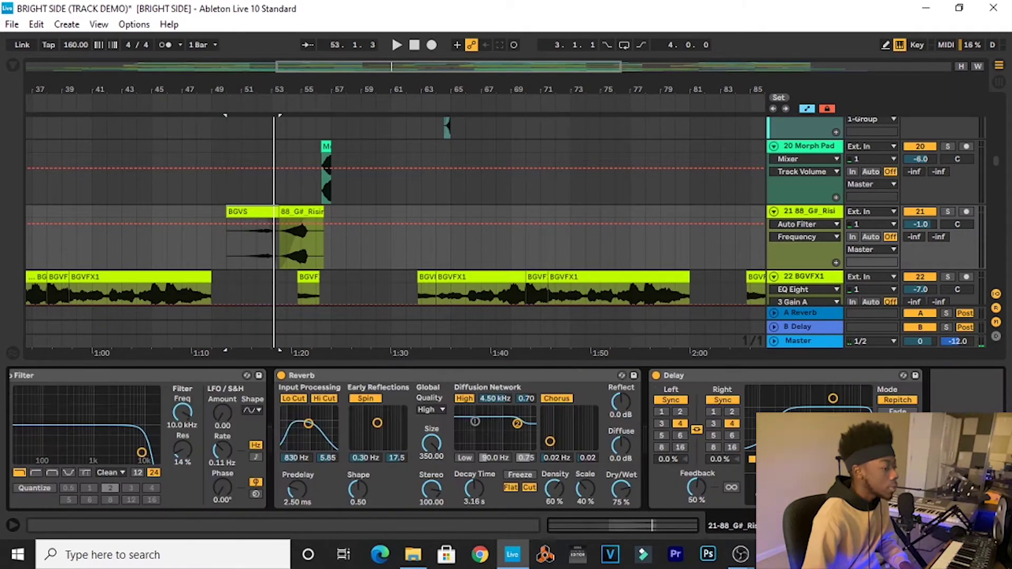
scroll(506, 437, "left", 5)
scroll(506, 437, "left", 5)
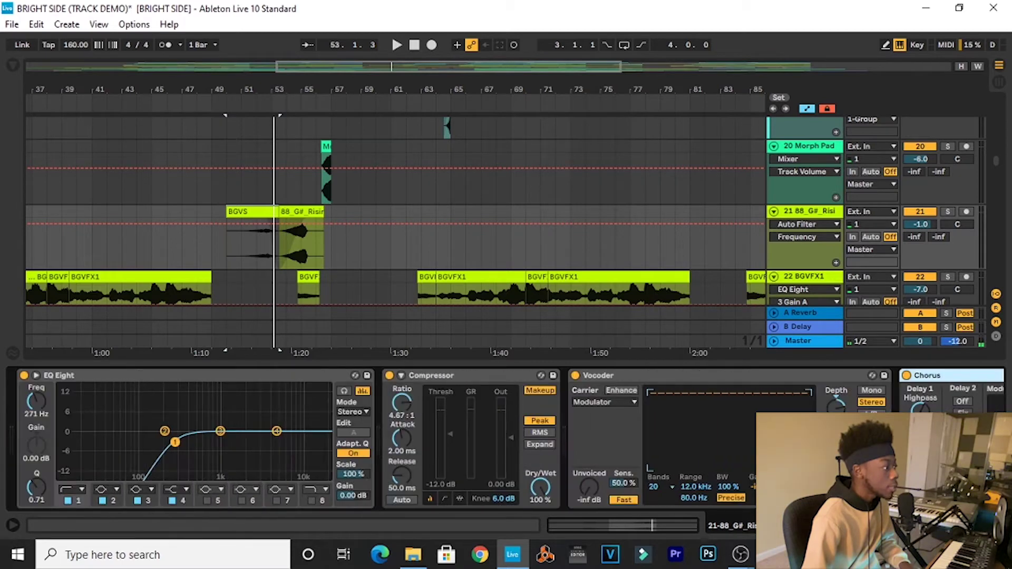
left_click(241, 250)
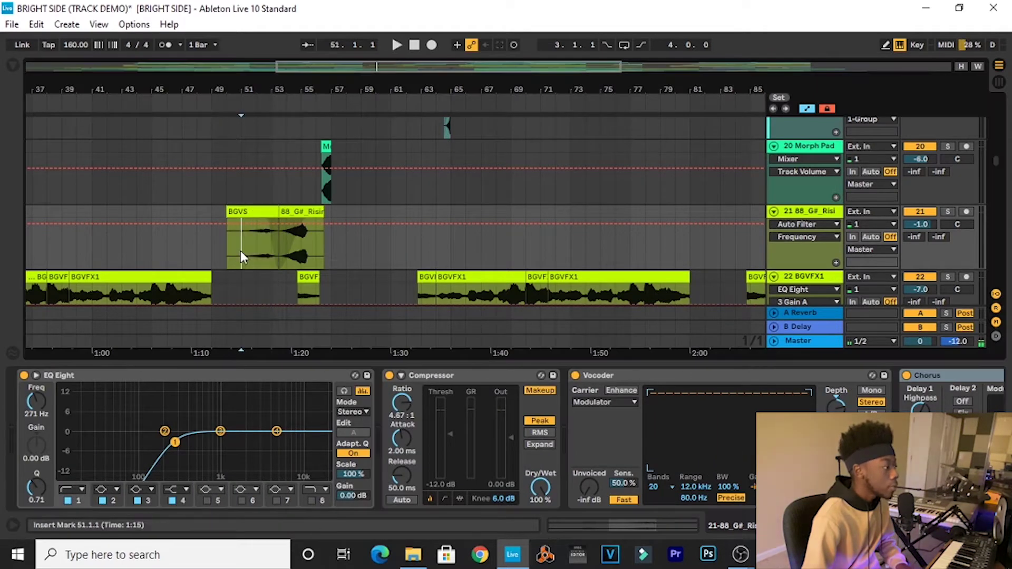
left_click(948, 212)
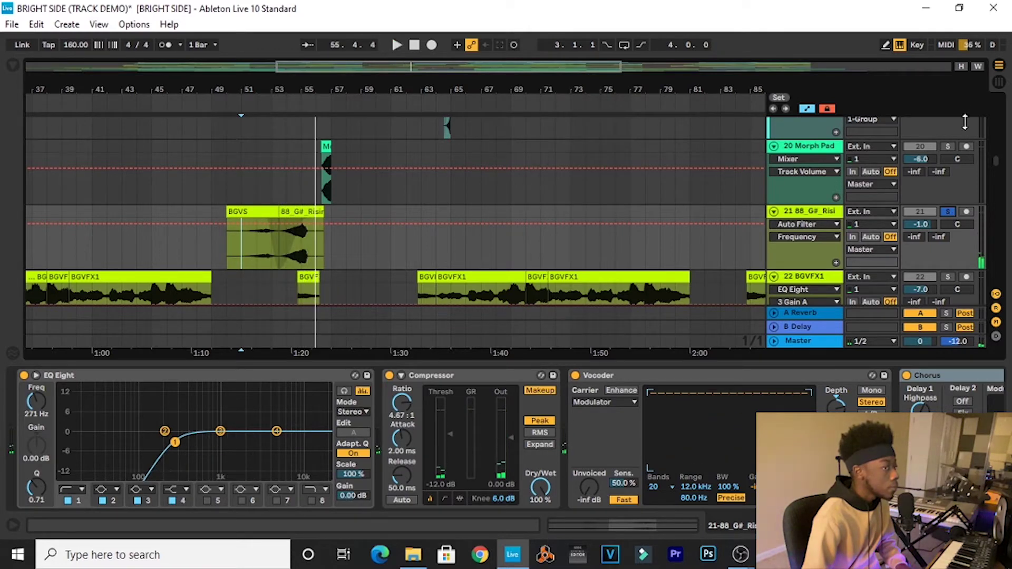
Show the effects on track 20 Morph Pad and inspect the Morph Pad G#m clip between bars 56 and 57 up close.
left_click(828, 150)
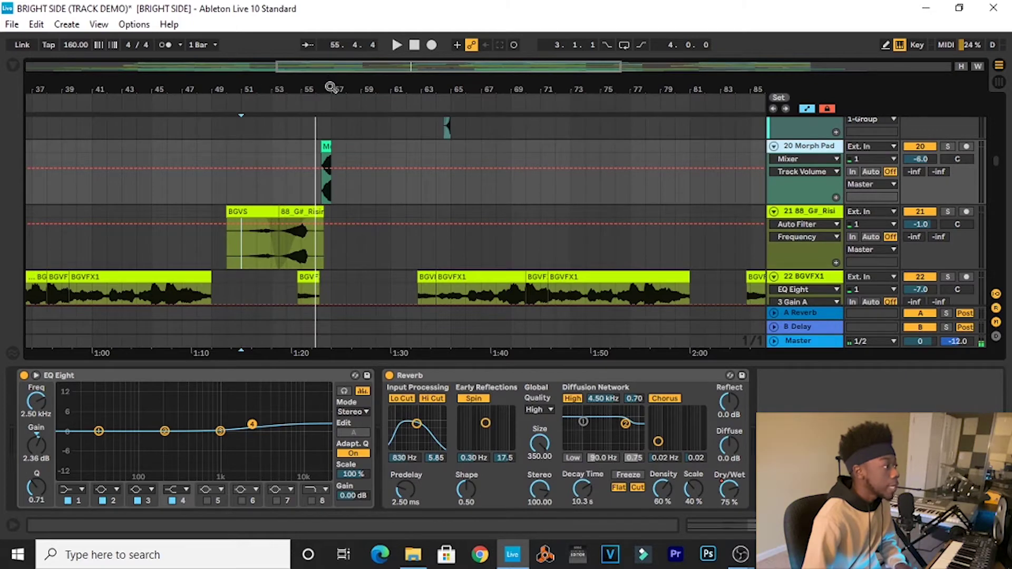
left_click_drag(330, 87, 338, 126)
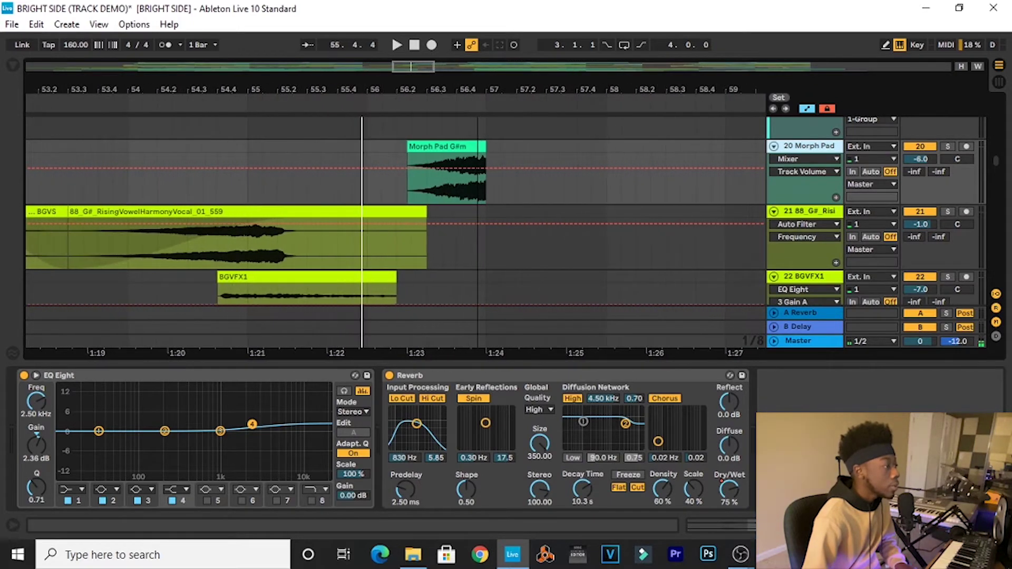
left_click(368, 200)
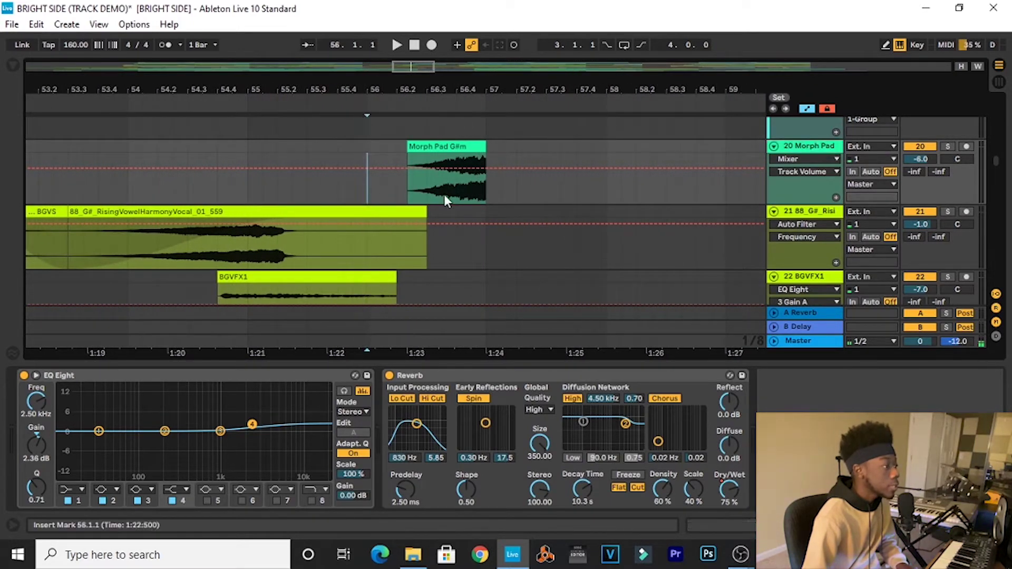
left_click(437, 146)
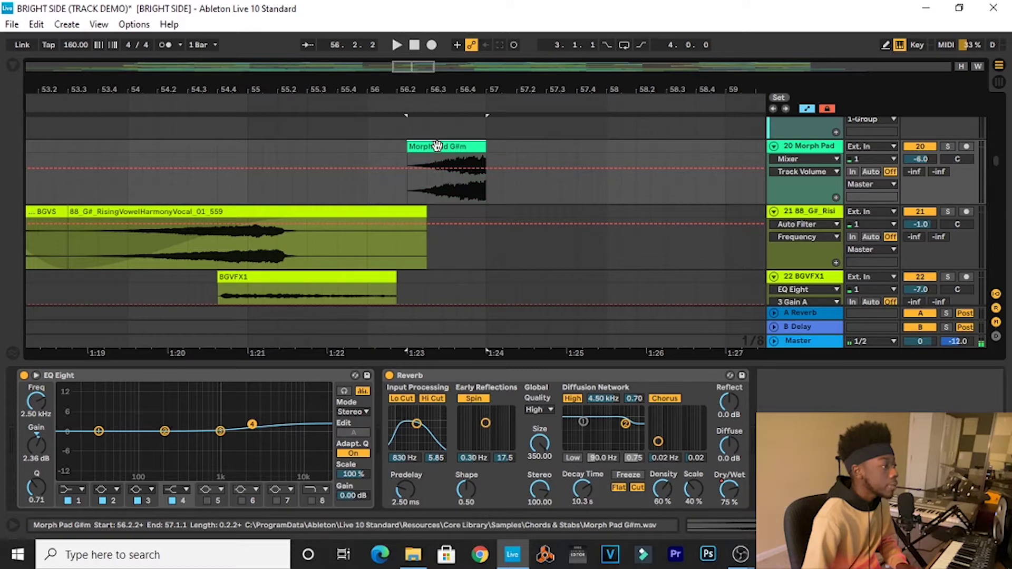
left_click(501, 182)
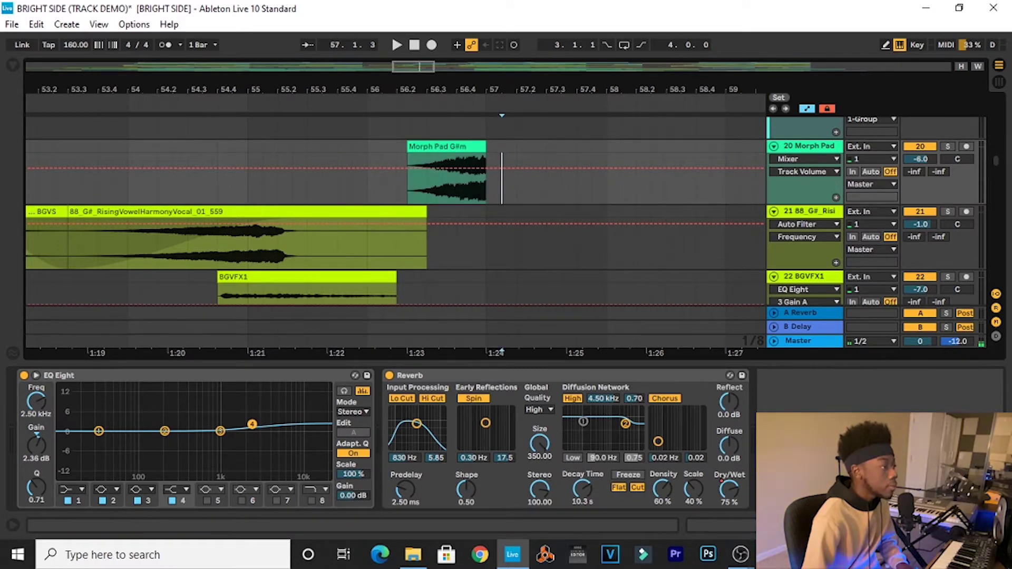
Select the Morph Pad G#m clip on track 20, audition it soloed, and remove the solo.
left_click_drag(520, 85, 423, 89)
left_click(352, 142)
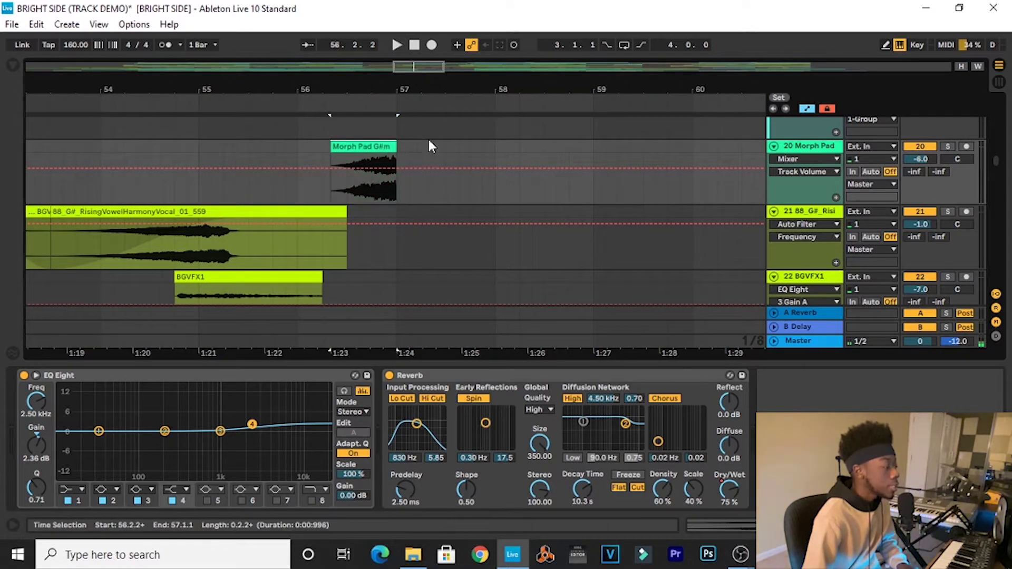
key("space")
scroll(941, 158, "down", 1)
left_click(947, 132)
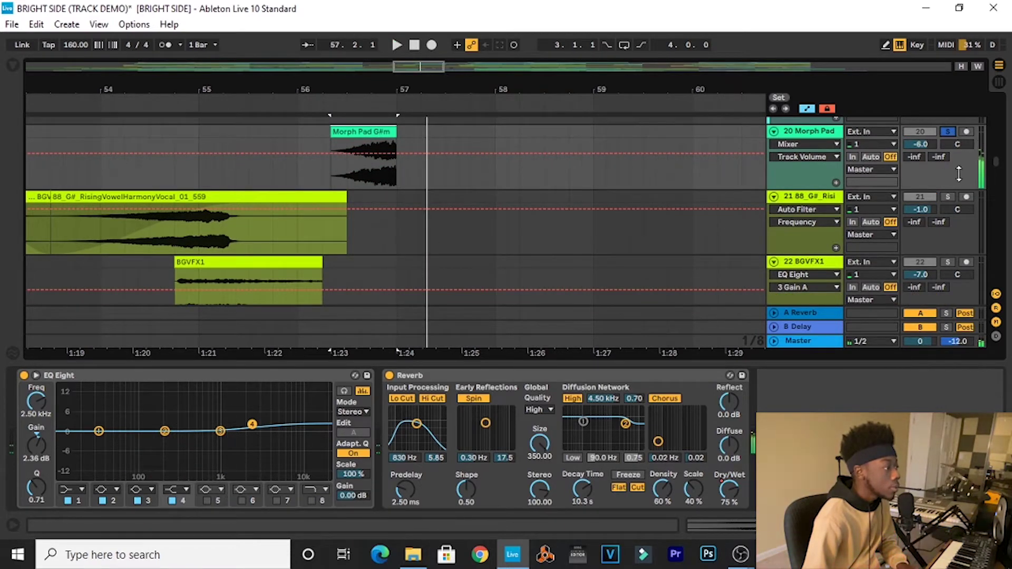
scroll(796, 245, "down", 1)
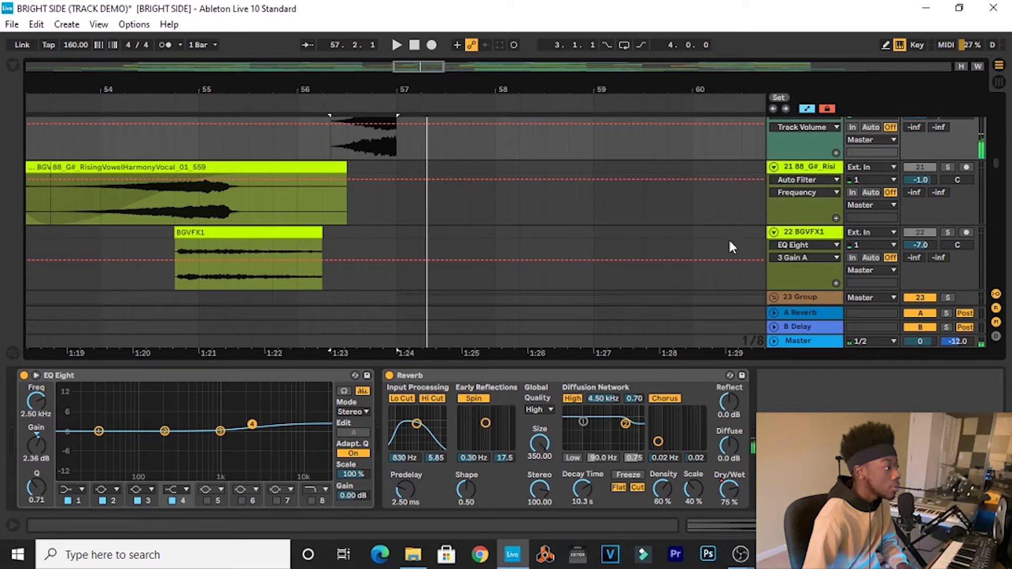
scroll(733, 250, "up", 1)
scroll(738, 248, "down", 1)
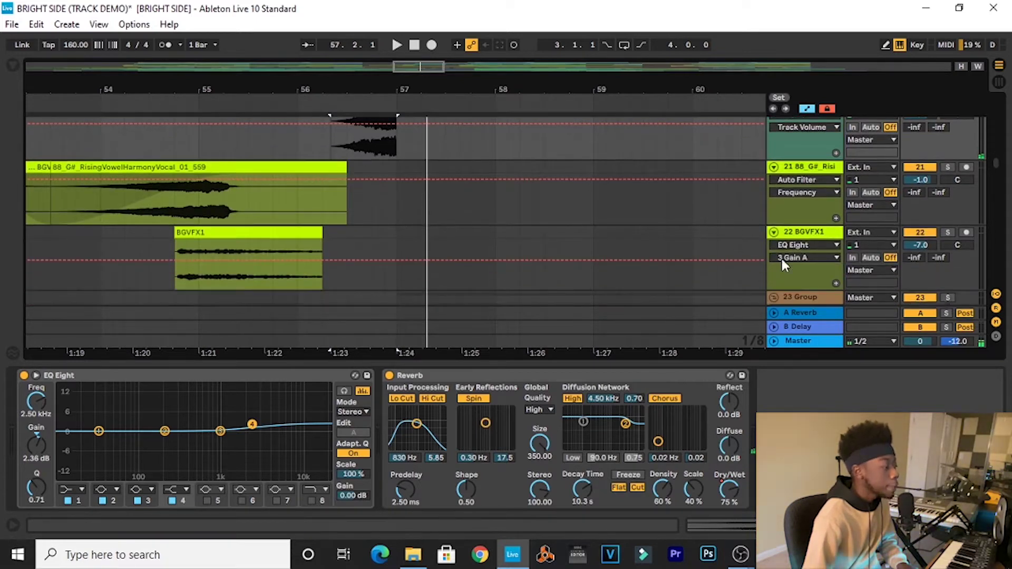
Select the short BGVFX1 clip starting in bar 54 on track 22 to review its effects and its place in the arrangement.
left_click(246, 233)
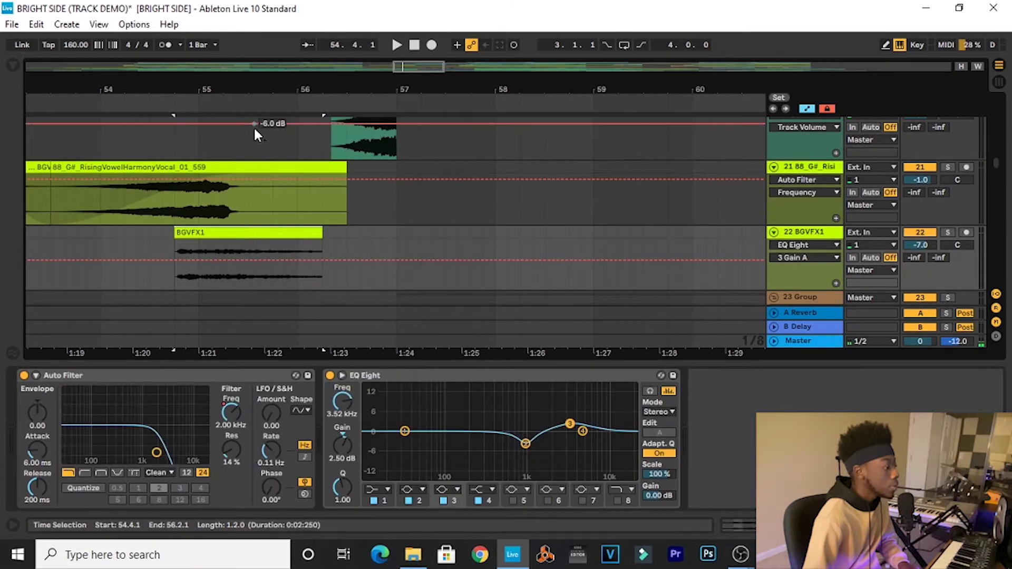
scroll(254, 125, "down", 2)
scroll(363, 89, "down", 2)
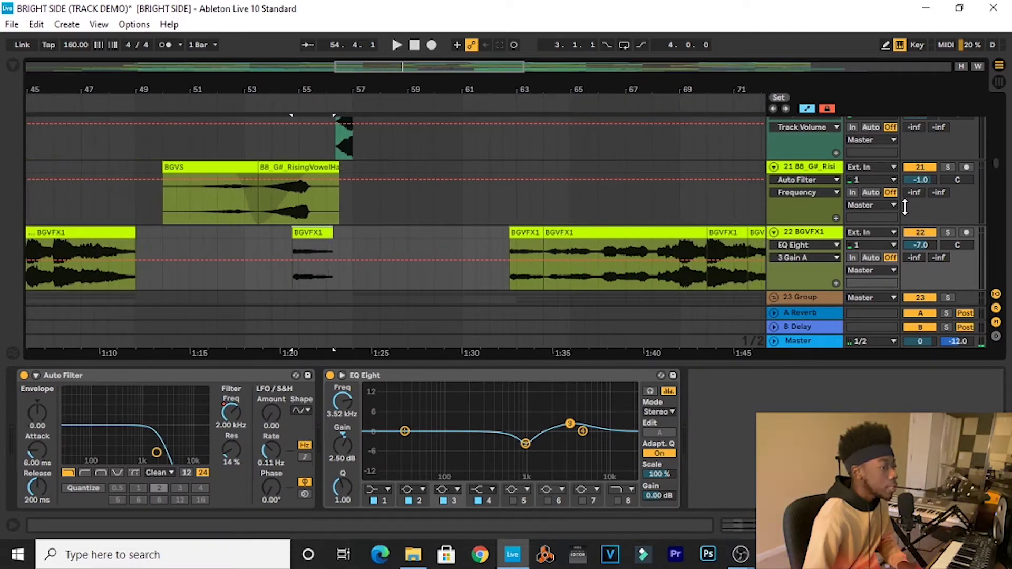
Play from bar 56 on the Hit_05_719 track, auditioning tracks 14 Echo Synth FX and 13 SYN FX soloed, and stop playback.
scroll(747, 173, "up", 3)
scroll(785, 180, "up", 5)
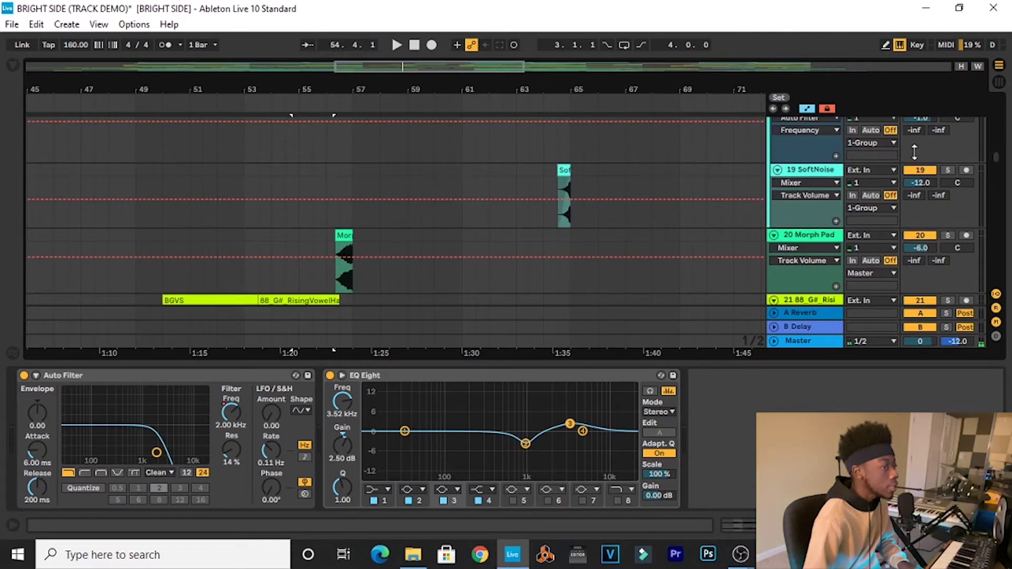
scroll(995, 153, "down", 1)
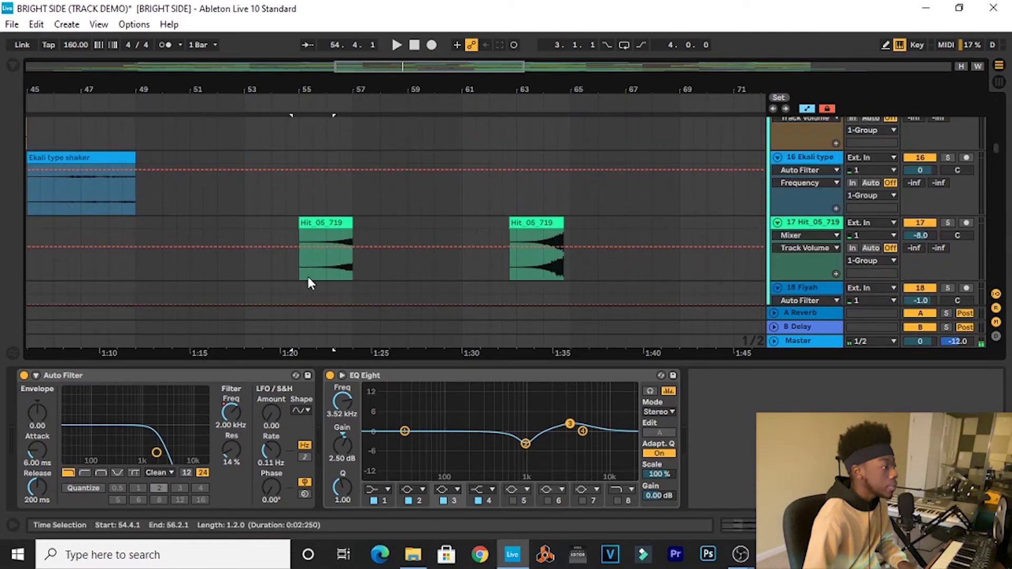
left_click(321, 267)
key("space")
left_click_drag(1000, 169, 995, 136)
left_click(946, 171)
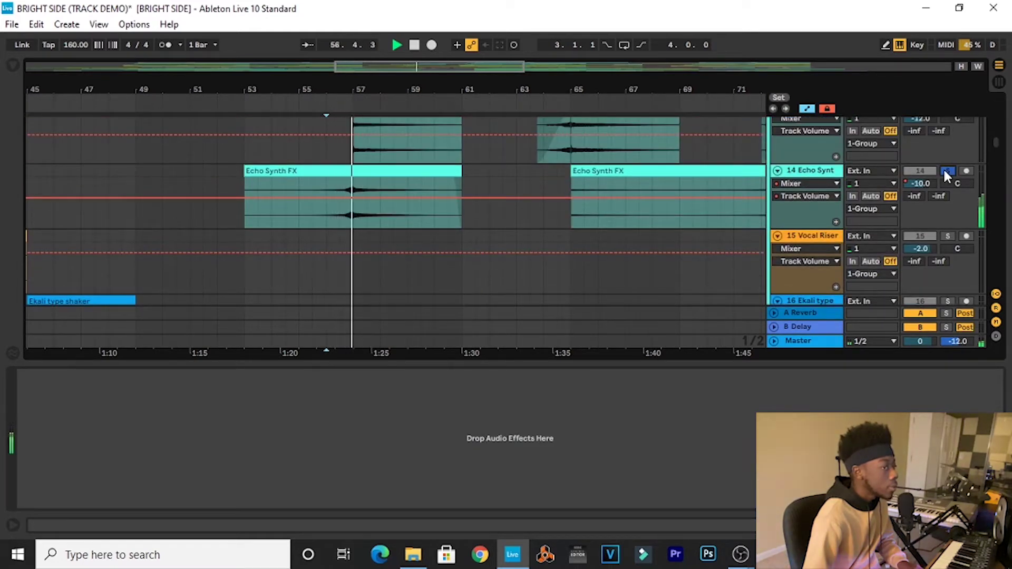
scroll(950, 185, "up", 2)
left_click(949, 180)
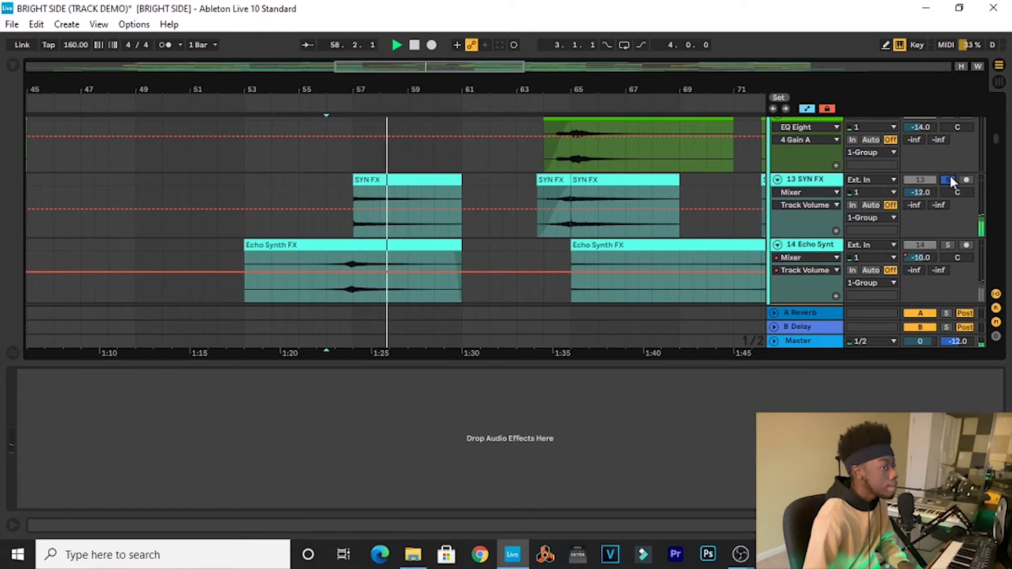
left_click_drag(995, 139, 984, 256)
key("space")
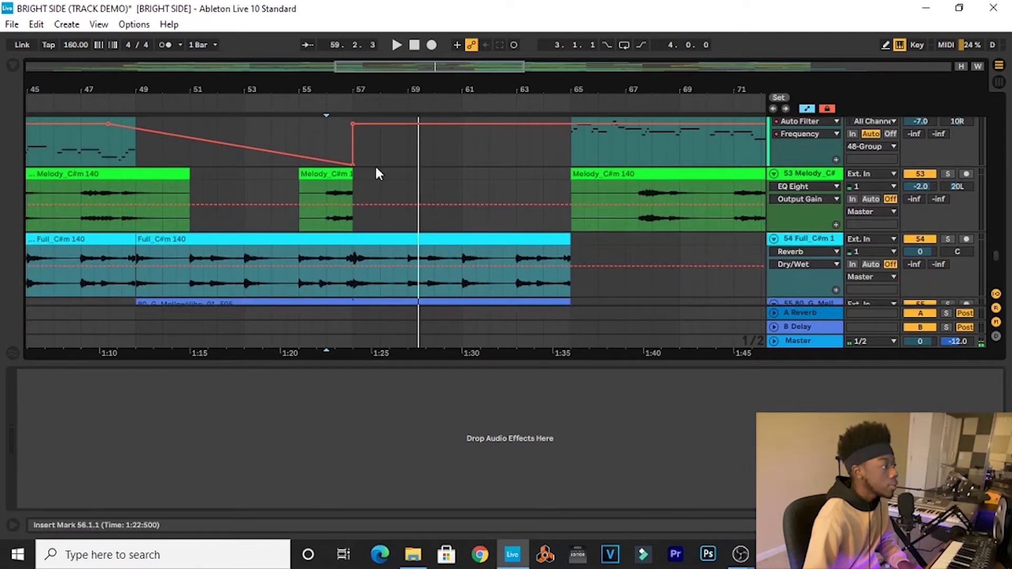
Play the arrangement from bar 54 and mute track 54 Full_C#m during playback.
left_click(271, 206)
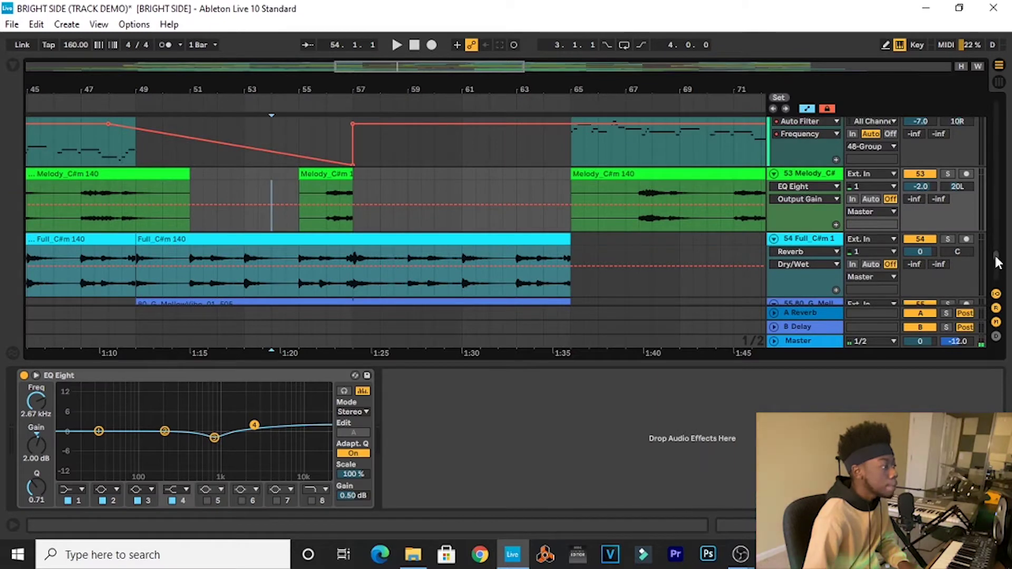
key("space")
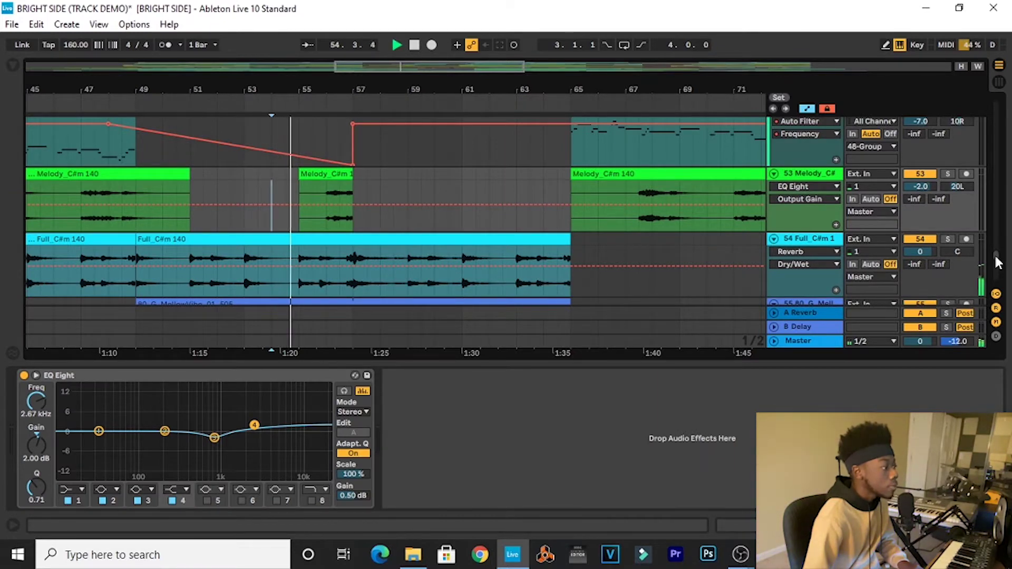
left_click_drag(998, 262, 998, 268)
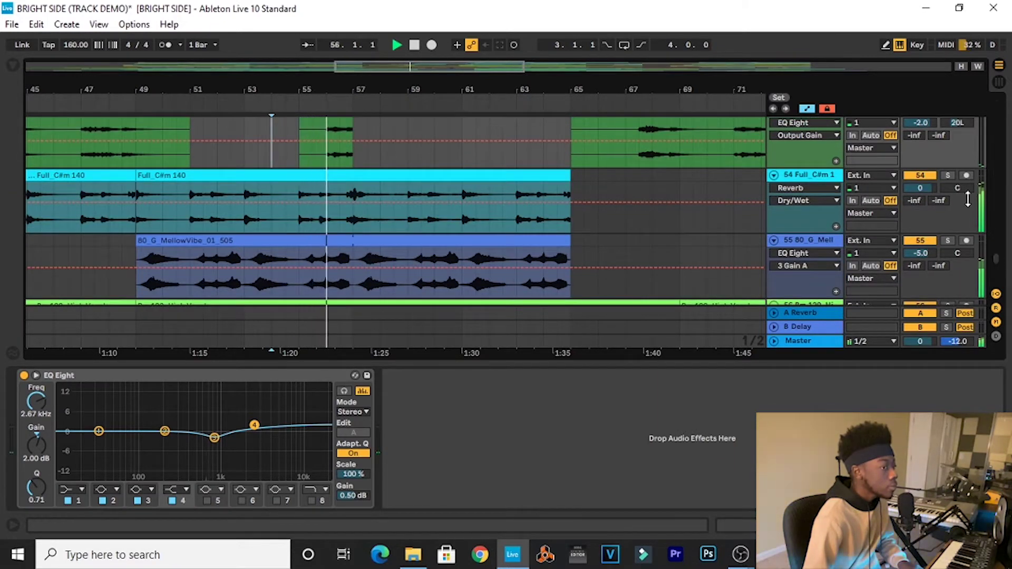
left_click(921, 175)
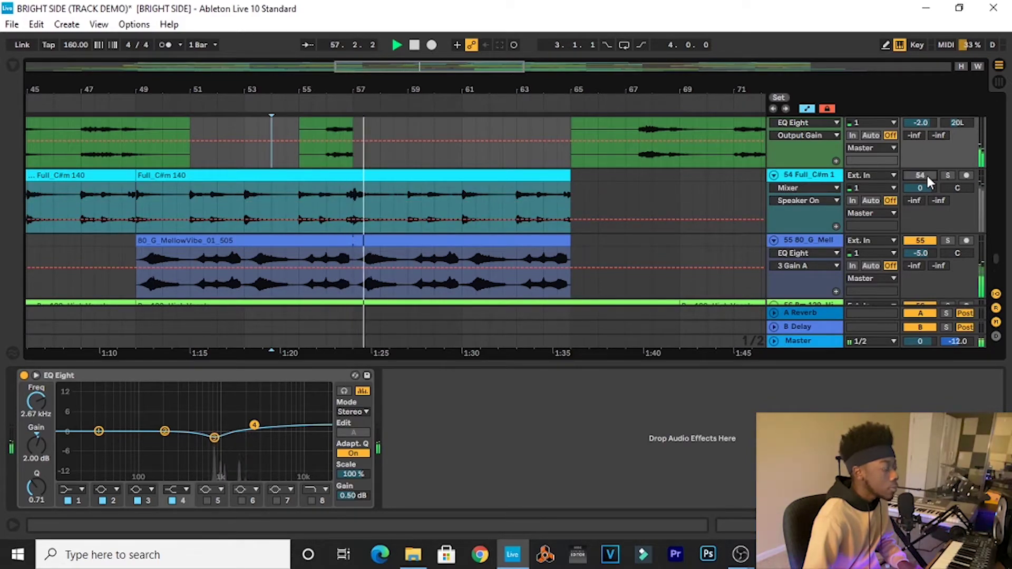
Solo track 24 SYNBASS during playback, remove the solo, and stop playback at bar 65.
left_click_drag(998, 264, 1003, 176)
left_click(948, 123)
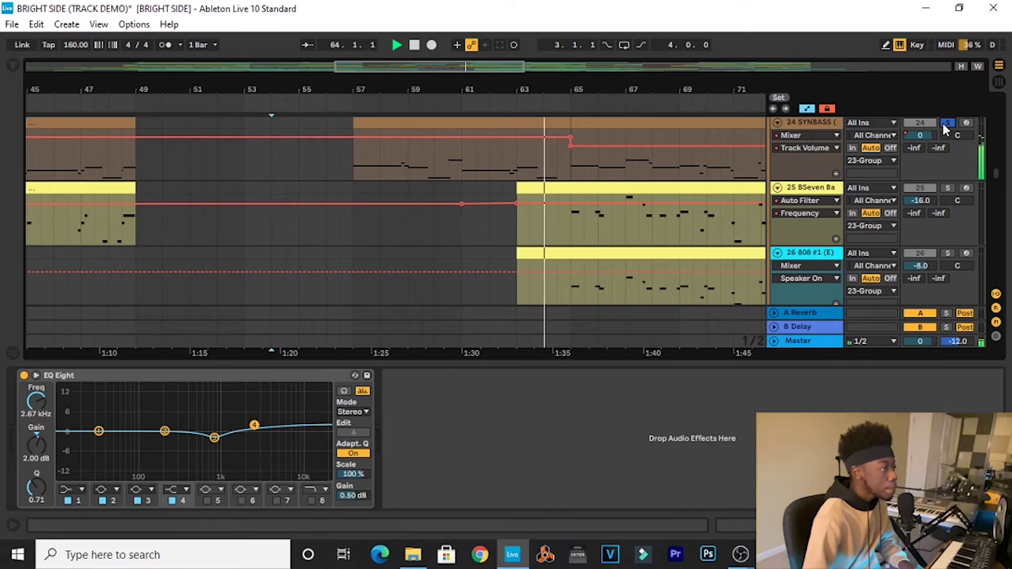
left_click(947, 123)
left_click_drag(997, 180, 1002, 268)
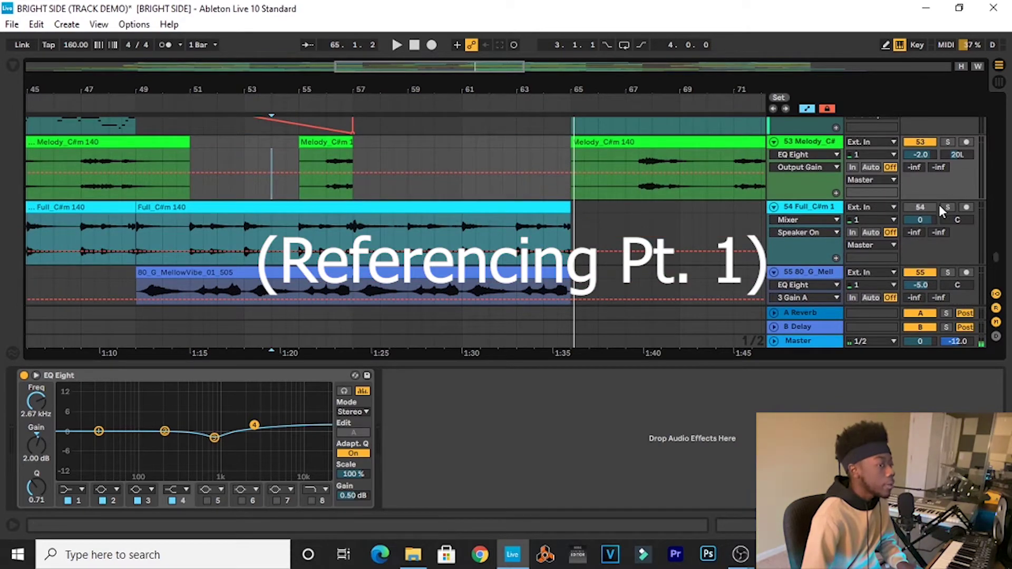
Unmute track 54 Full_C#m, show the whole arrangement, and select the section from bar 49 to 65.
left_click(921, 210)
key("minus")
key("minus")
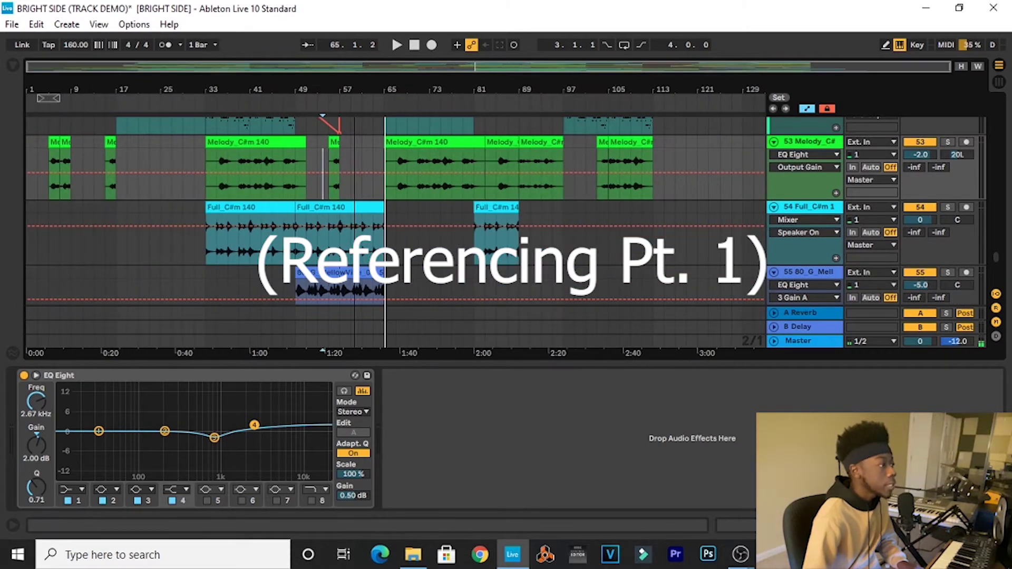
left_click(314, 205)
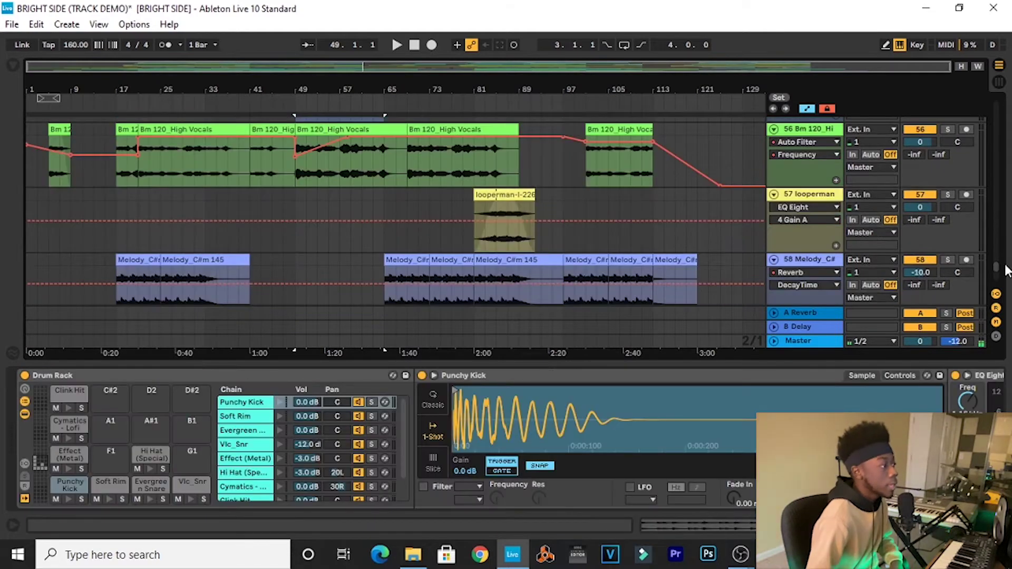
left_click_drag(1005, 269, 1004, 262)
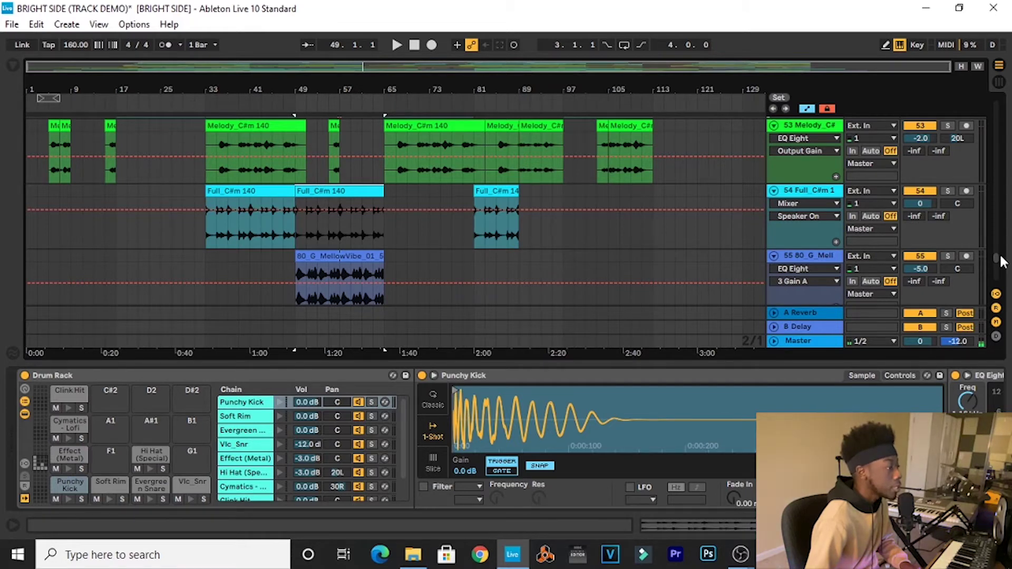
scroll(1001, 260, "up", 1)
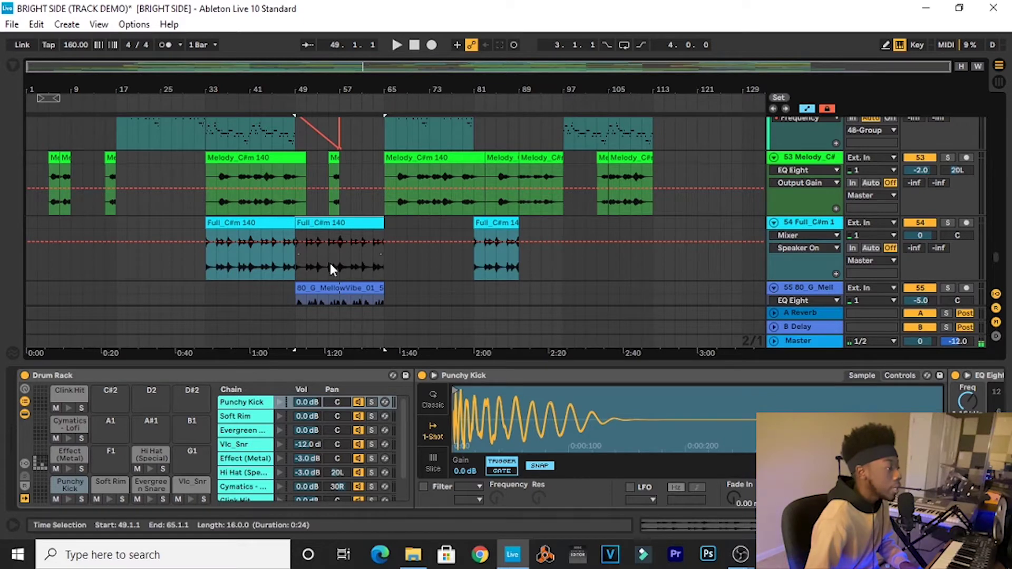
Place the insert marker at bar 65 on track 54, then select the Full_C#m 140 clip spanning bars 49 to 65.
left_click(391, 263)
left_click(382, 257)
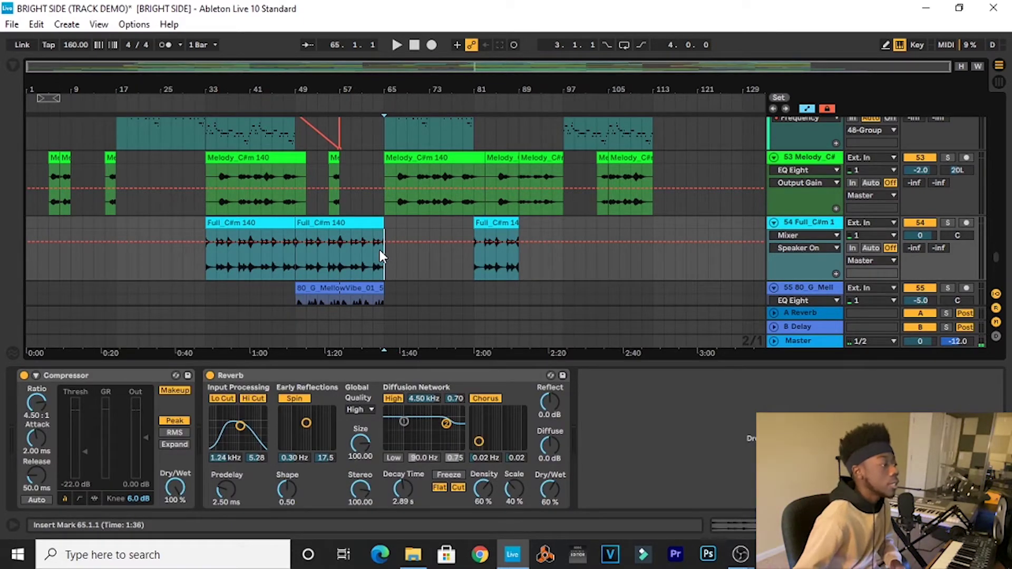
left_click(366, 216)
key("0")
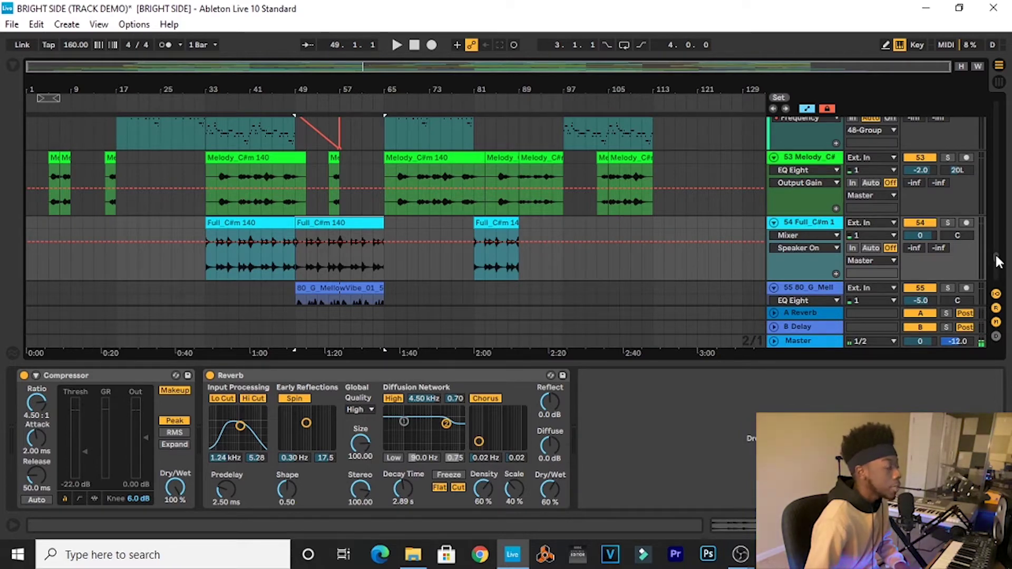
scroll(998, 261, "up", 5)
scroll(998, 261, "down", 5)
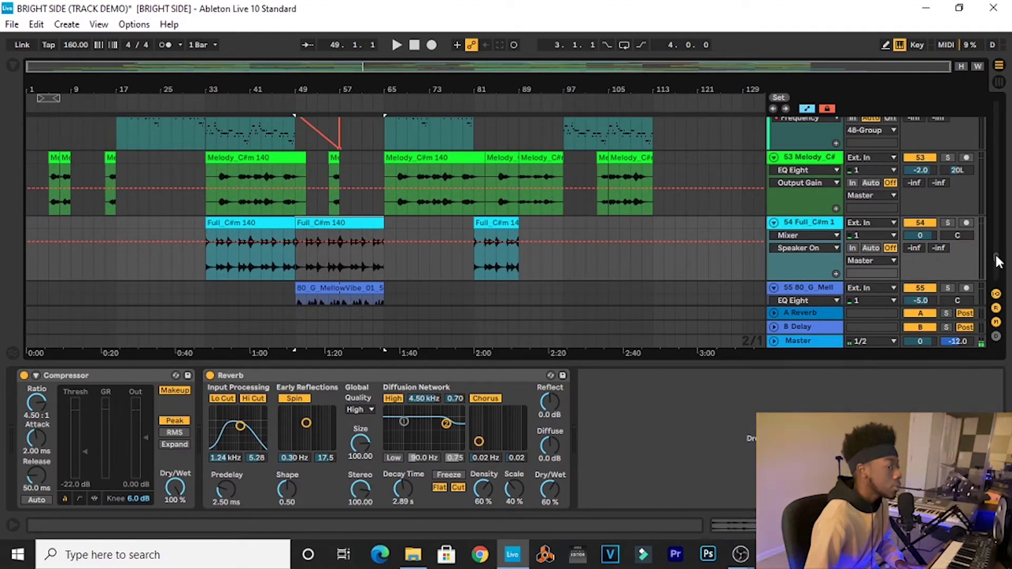
scroll(998, 261, "up", 5)
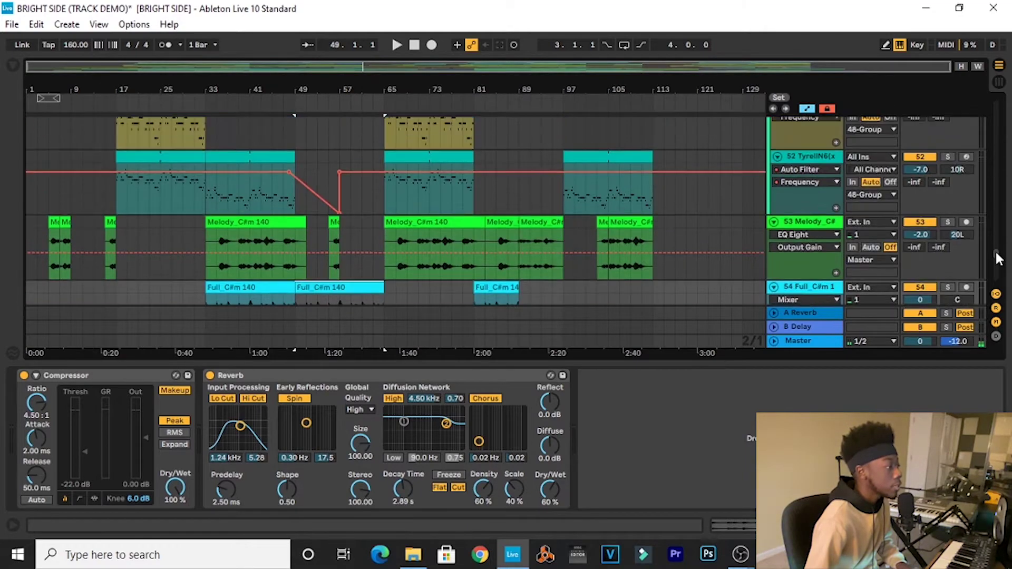
Examine the clip layout of the drum, crash, FX and vocal riser tracks from Drum Rack down to track 21.
left_click(825, 192)
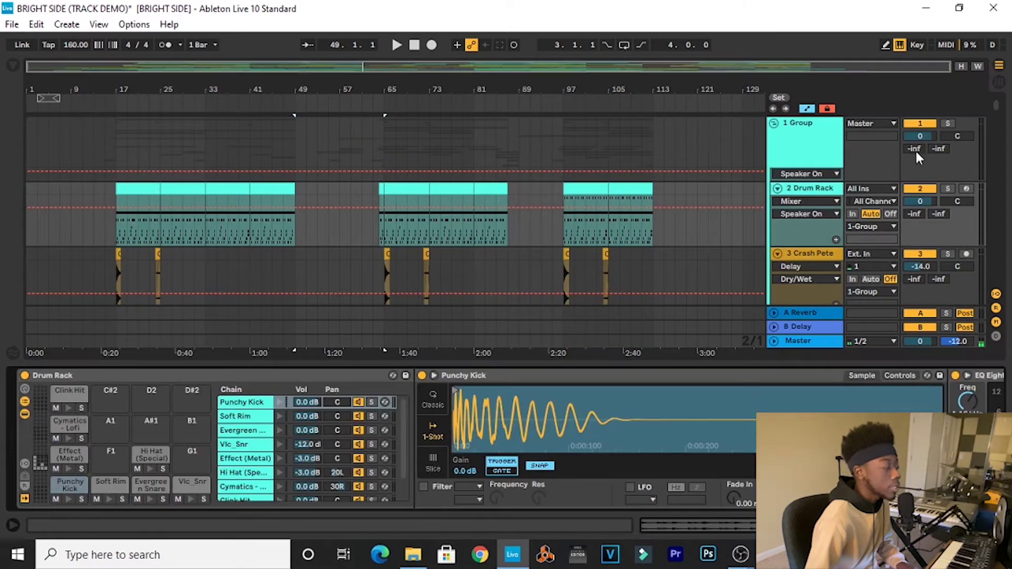
left_click_drag(998, 110, 984, 150)
scroll(984, 144, "up", 1)
scroll(976, 144, "down", 2)
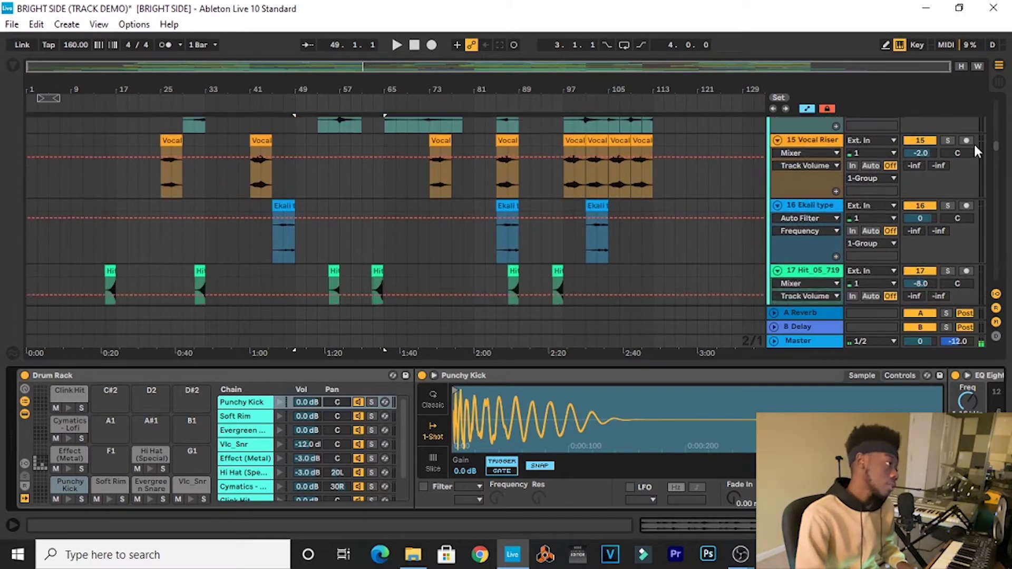
scroll(972, 150, "down", 3)
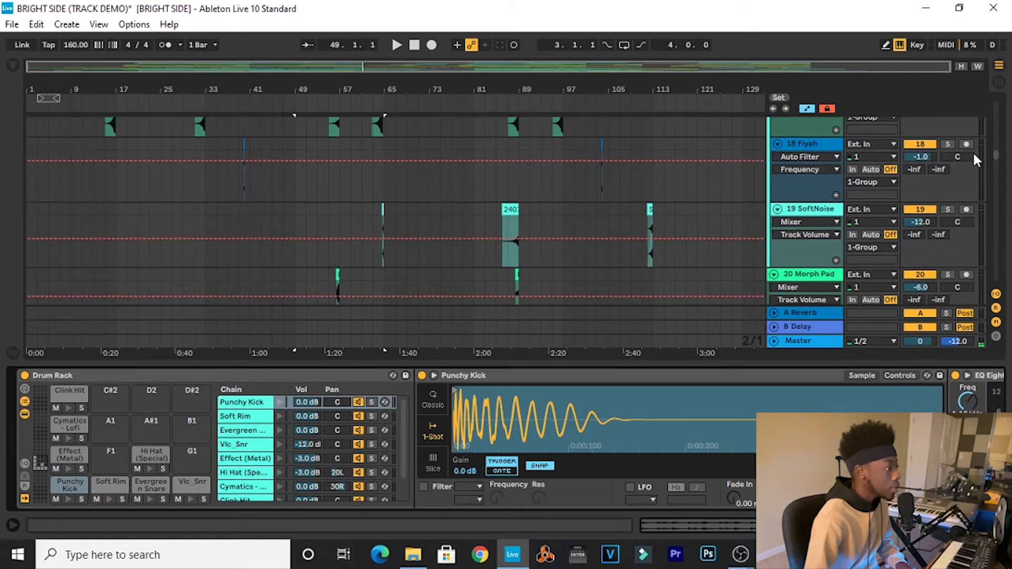
scroll(974, 153, "down", 5)
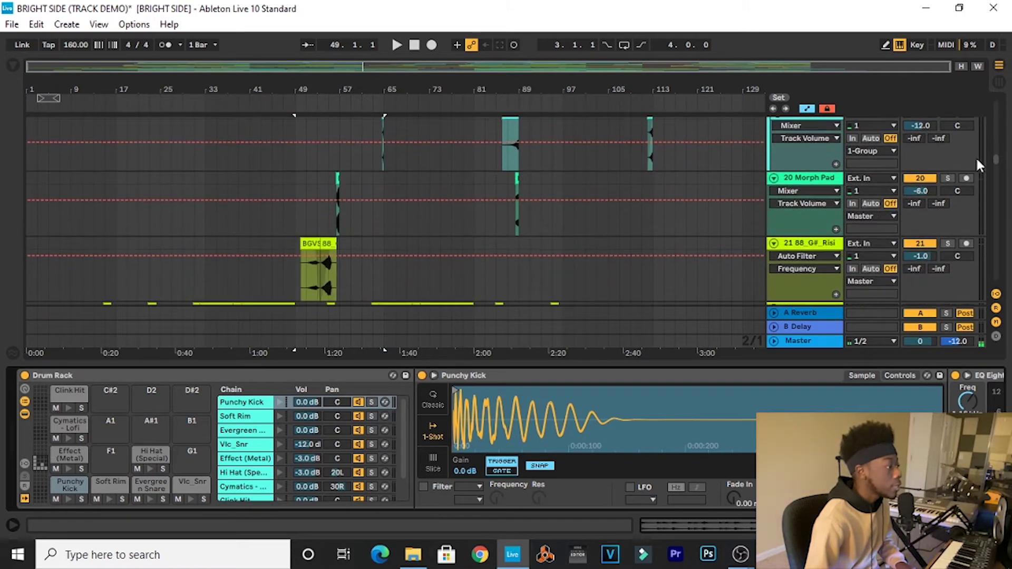
scroll(976, 159, "up", 20)
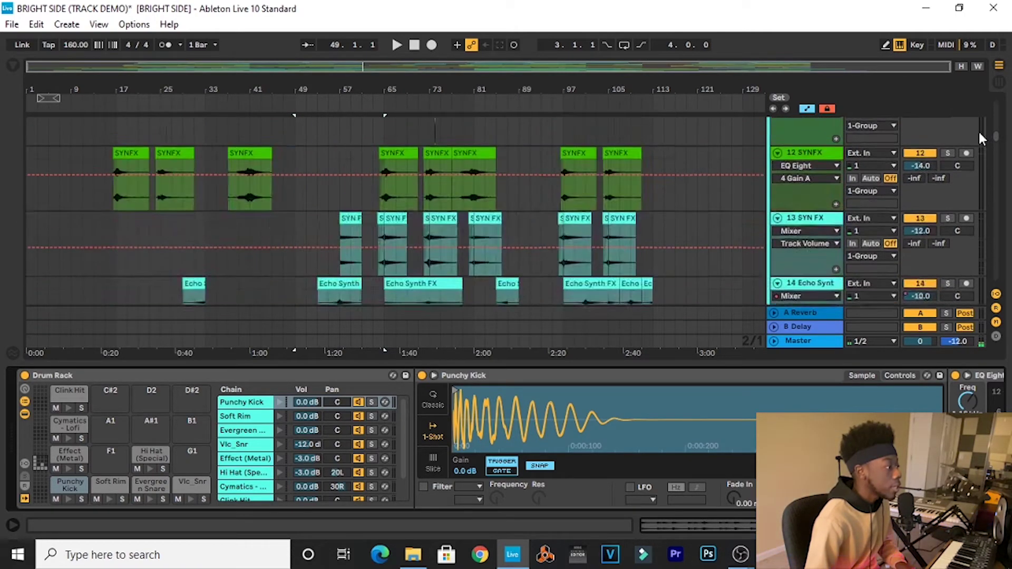
scroll(979, 102, "up", 2)
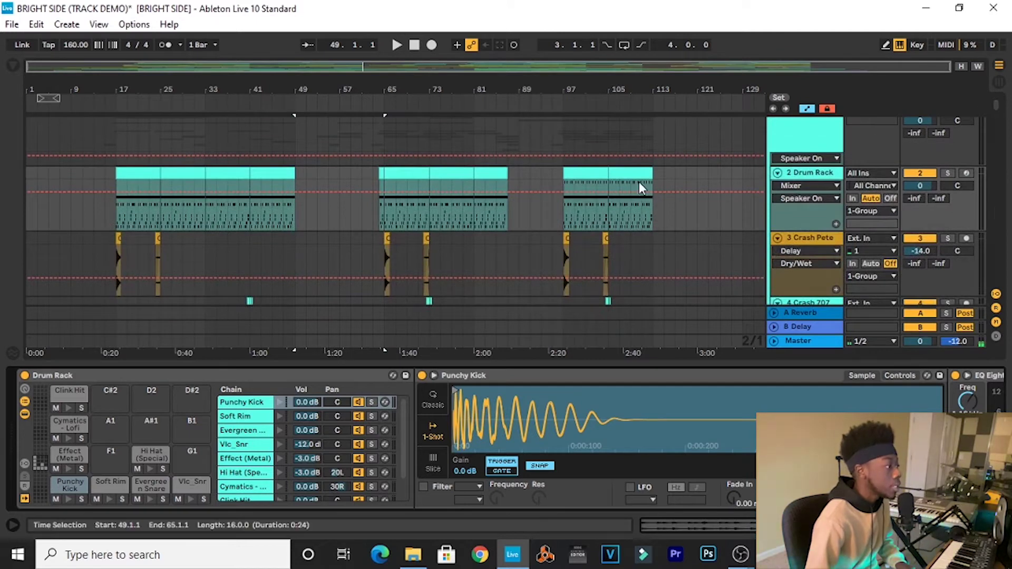
Play the arrangement from bar 53, solo track 56 Bm 120_High Vocals during playback, and stop.
left_click(337, 213)
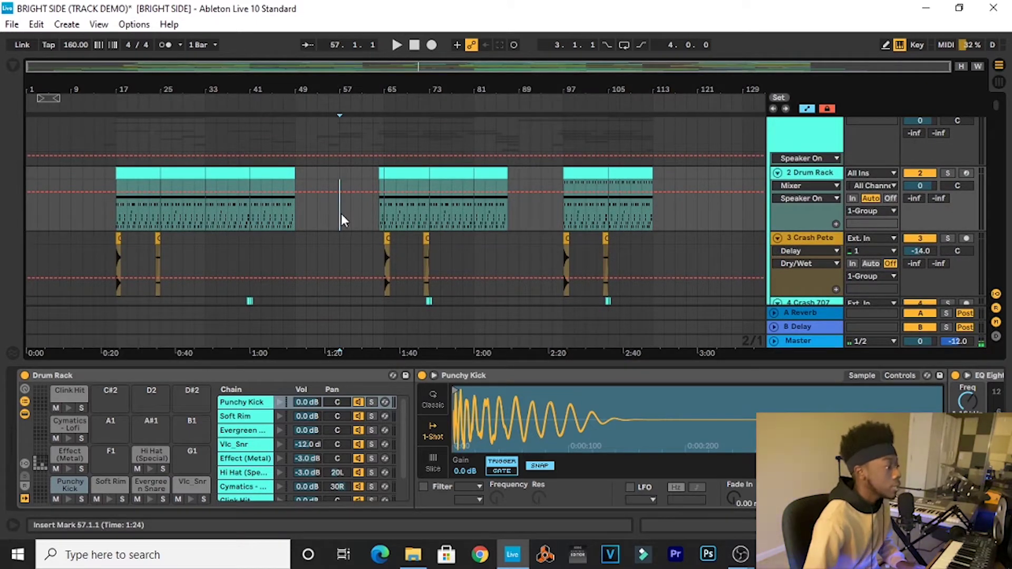
left_click(318, 215)
key("space")
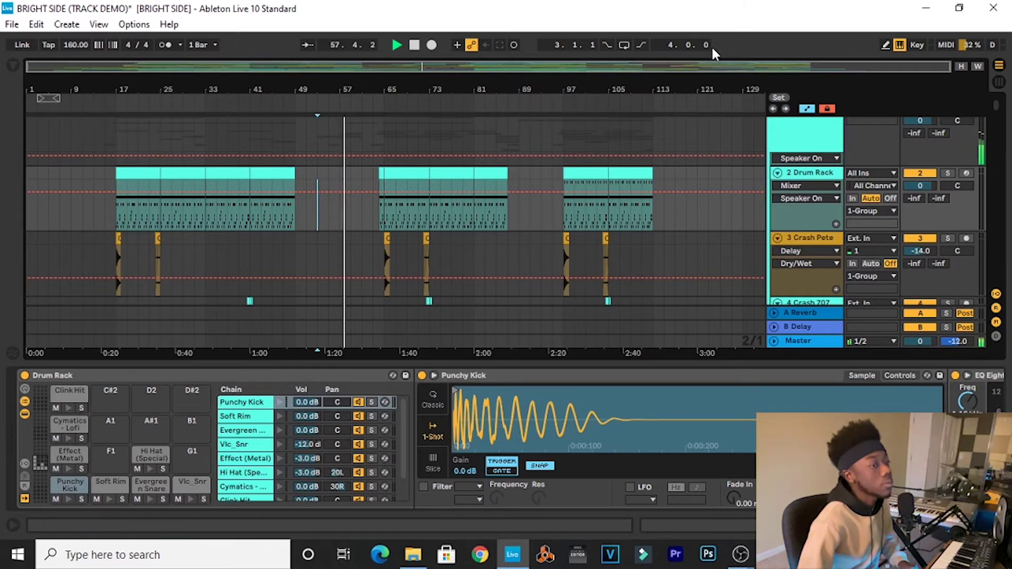
left_click_drag(997, 108, 991, 261)
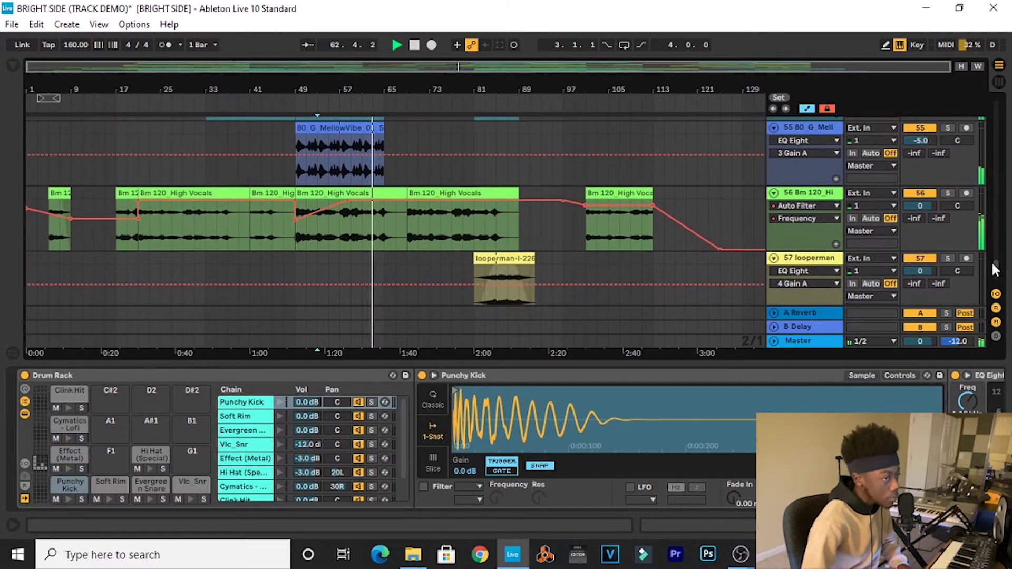
left_click(948, 194)
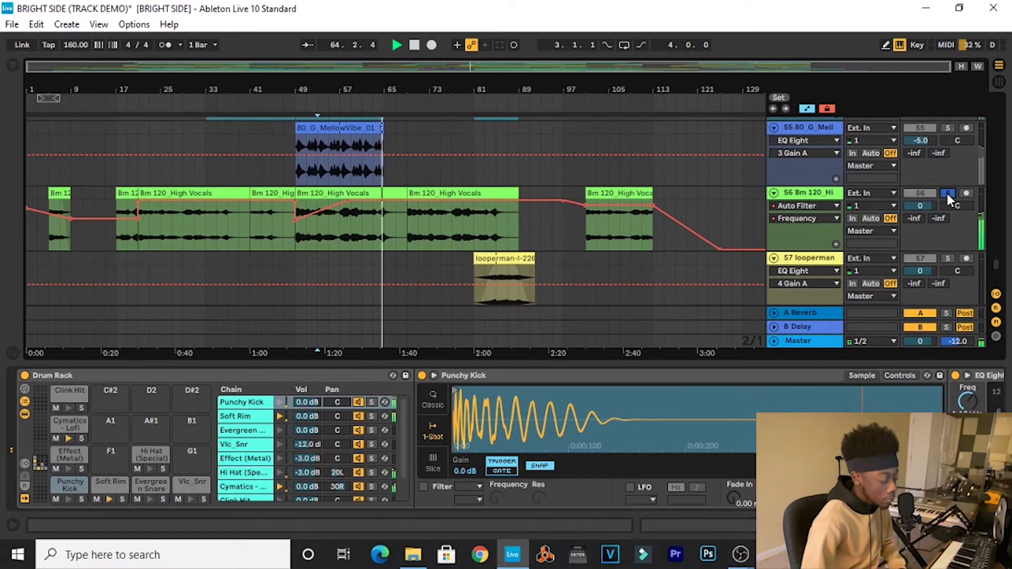
key("space")
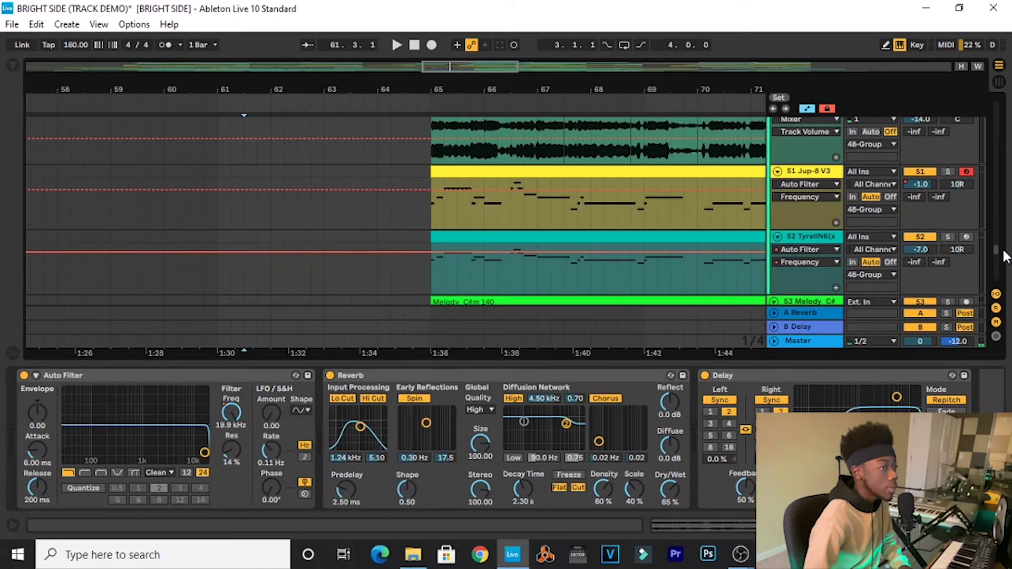
Show the Auto Filter frequency automation on track 2 Drum Rack and highlight the range from 63.1.1 to 64.4.1.
scroll(1005, 258, "down", 1)
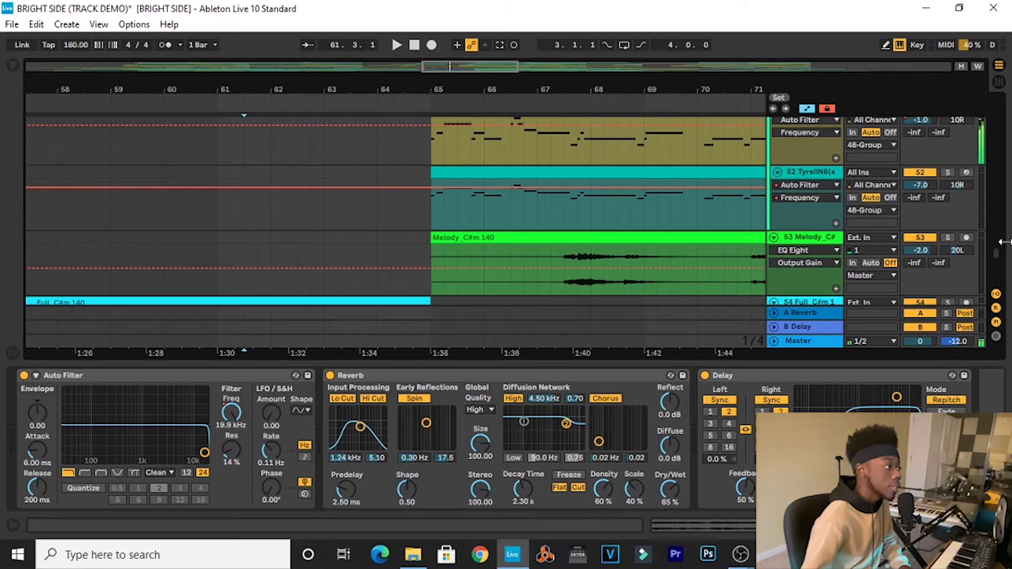
left_click_drag(995, 259, 1010, 108)
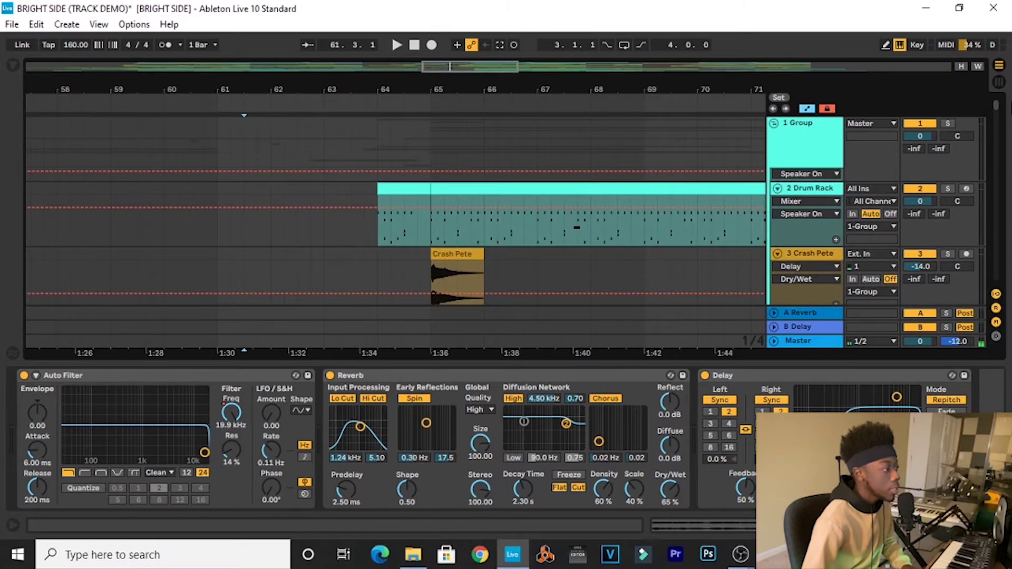
left_click(813, 188)
scroll(506, 440, "right", 5)
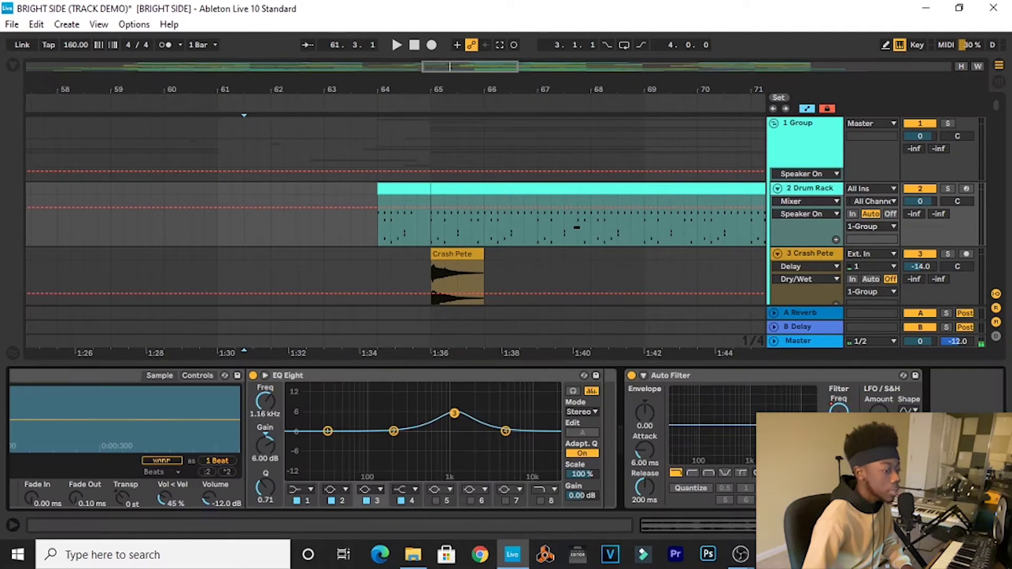
left_click(839, 410)
left_click_drag(322, 220, 424, 238)
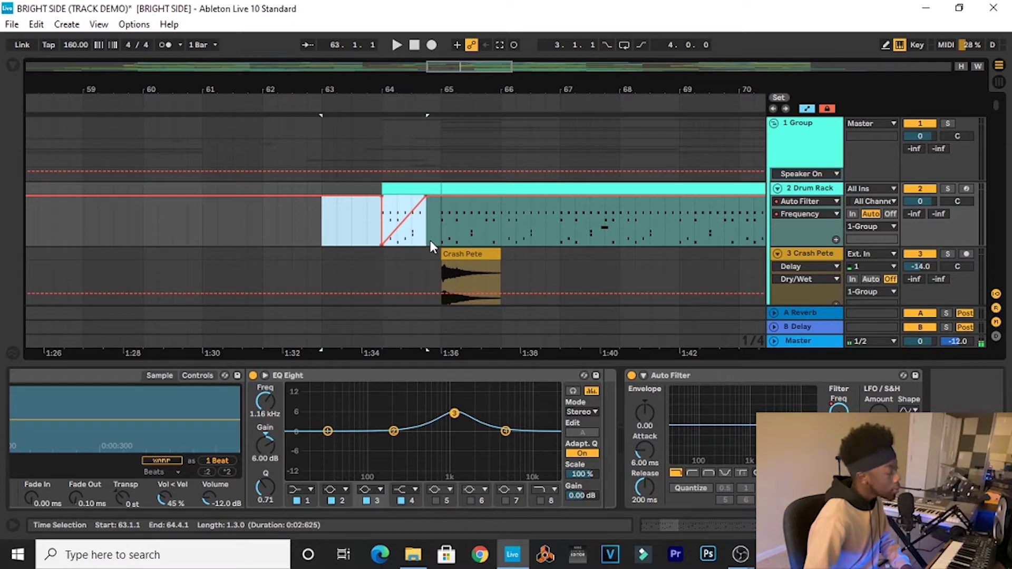
left_click(499, 225)
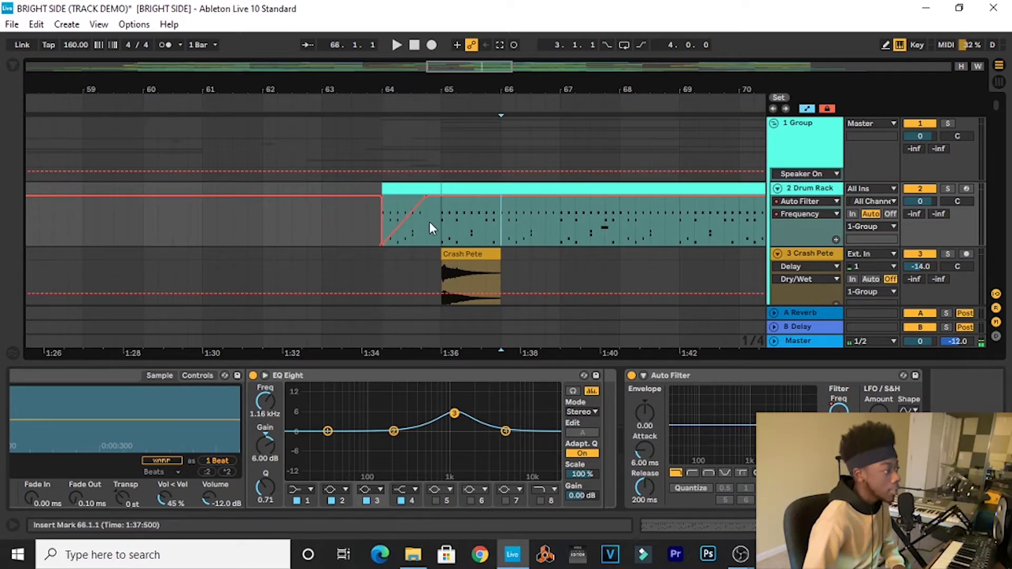
Play the drum filter sweep from bar 63, briefly solo 1 Group during playback, and stop near bar 65.
left_click(329, 223)
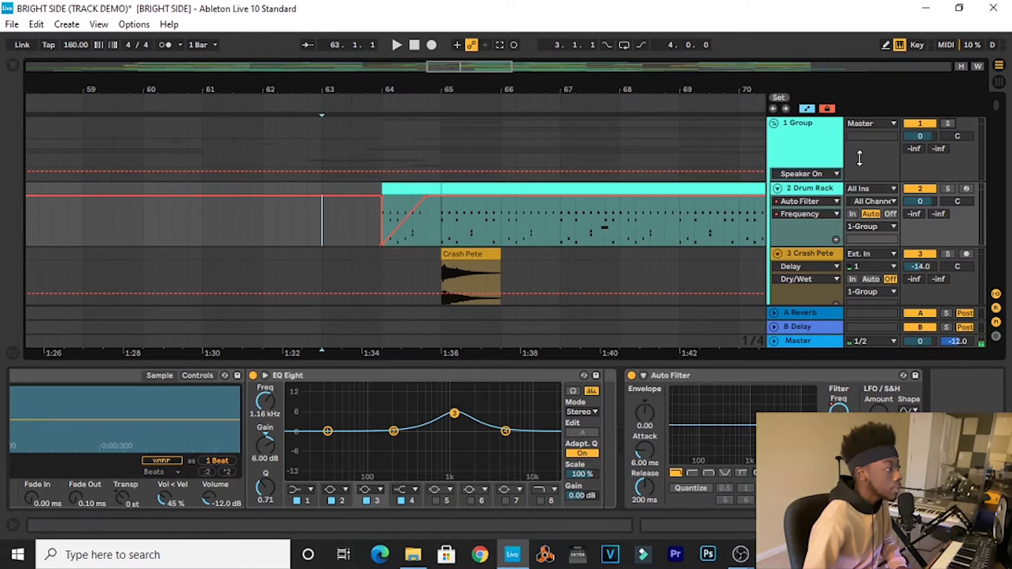
key("space")
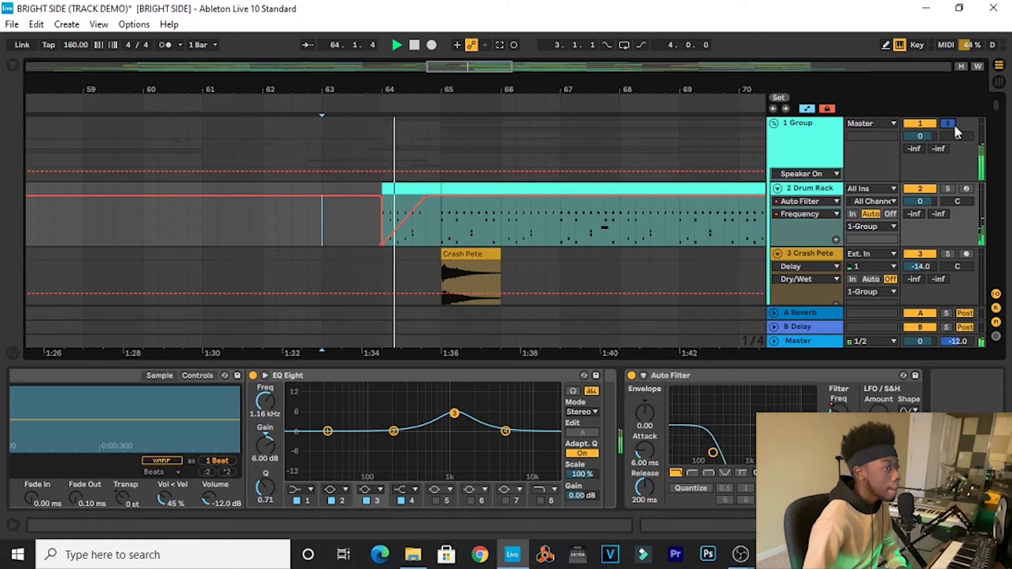
left_click(948, 123)
left_click(948, 123)
key("space")
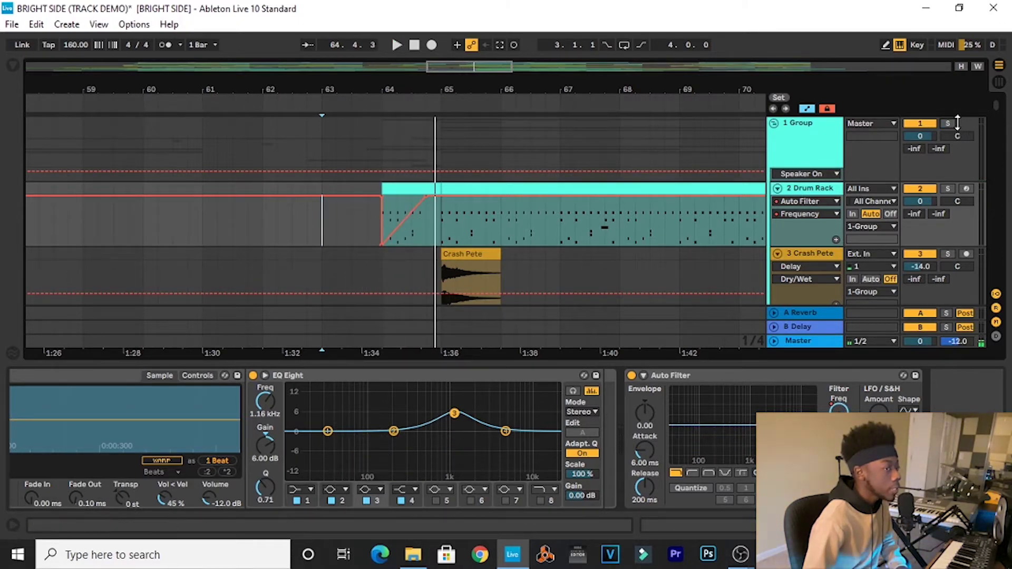
Replay the transition from bar 63 in the full mix, then solo 1 Group and play it again.
key("space")
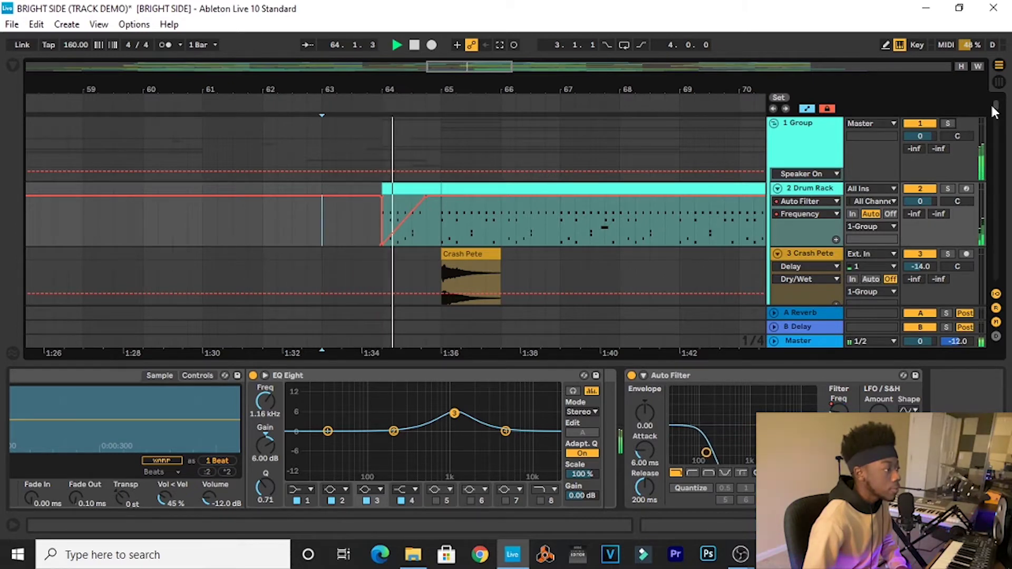
key("space")
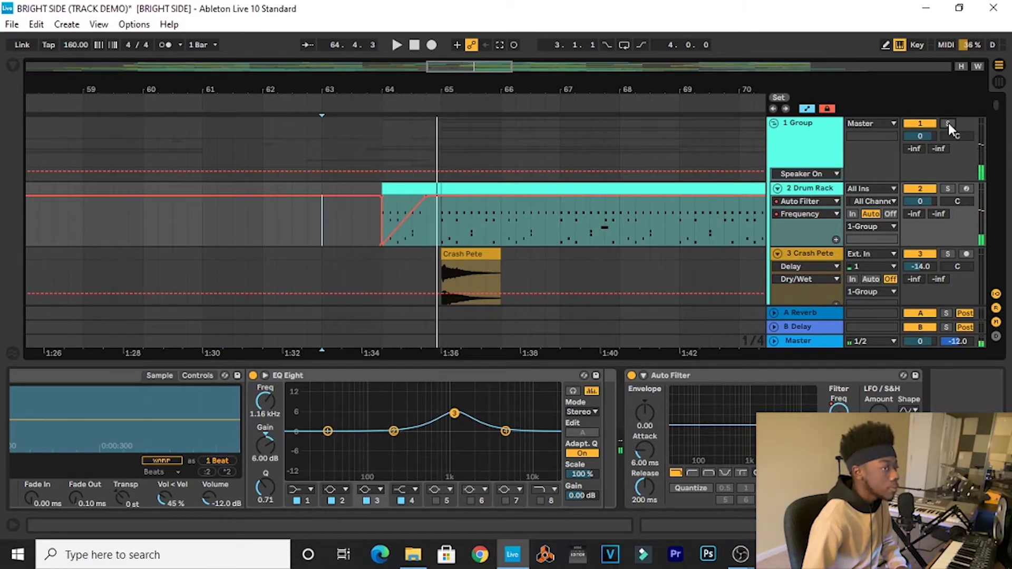
left_click(948, 122)
key("space")
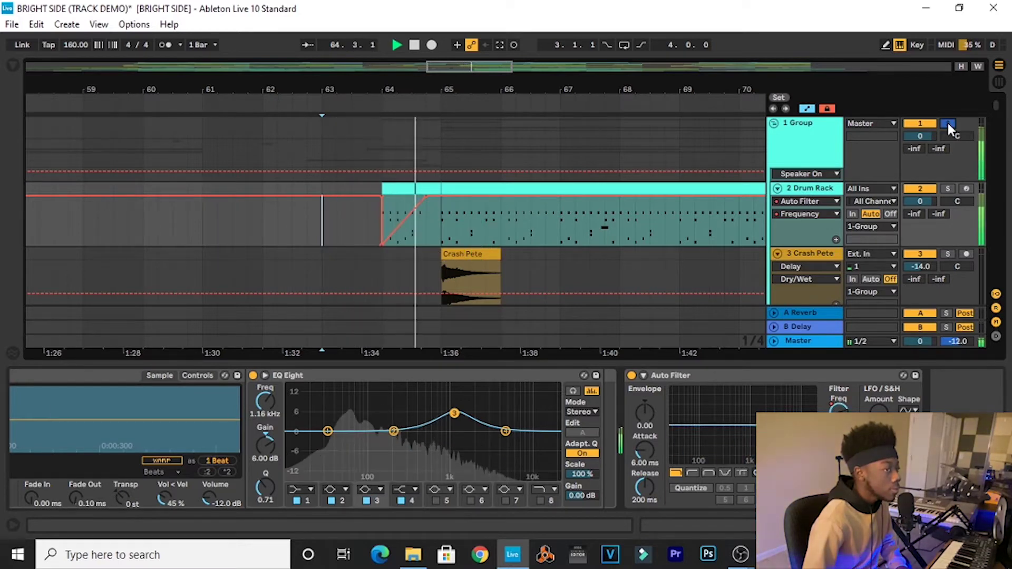
key("space")
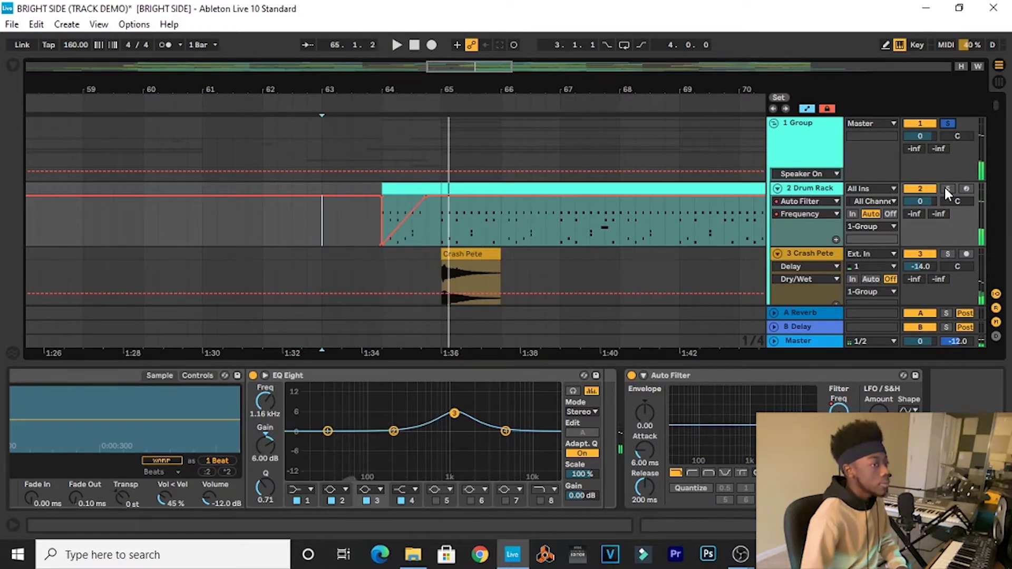
Remove the solo from track 29 Addictive K and play the section from bar 57 in the full mix.
key("minus")
key("minus")
key("minus")
scroll(384, 229, "down", 5)
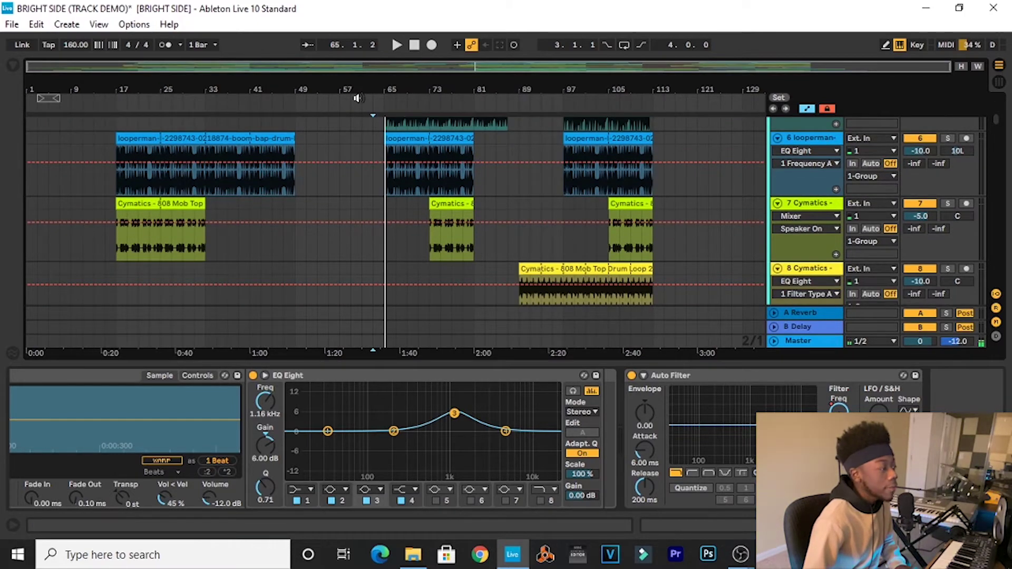
left_click_drag(360, 99, 360, 159)
left_click_drag(997, 120, 1010, 154)
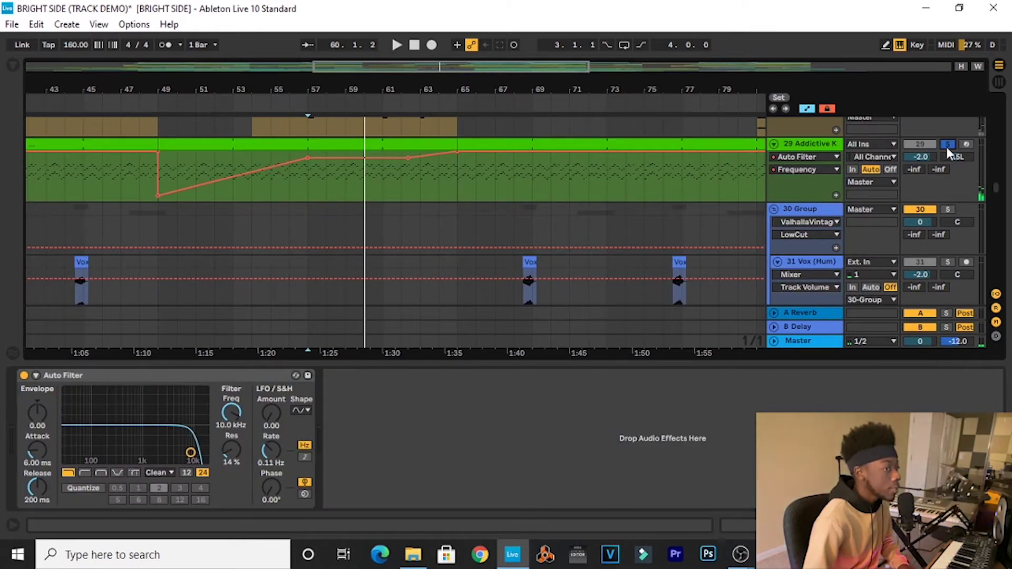
left_click(947, 145)
key("space")
Place the insert marker at bar 63 on track 12 SYNFX, then select track 13 SYN FX.
left_click_drag(995, 193, 996, 275)
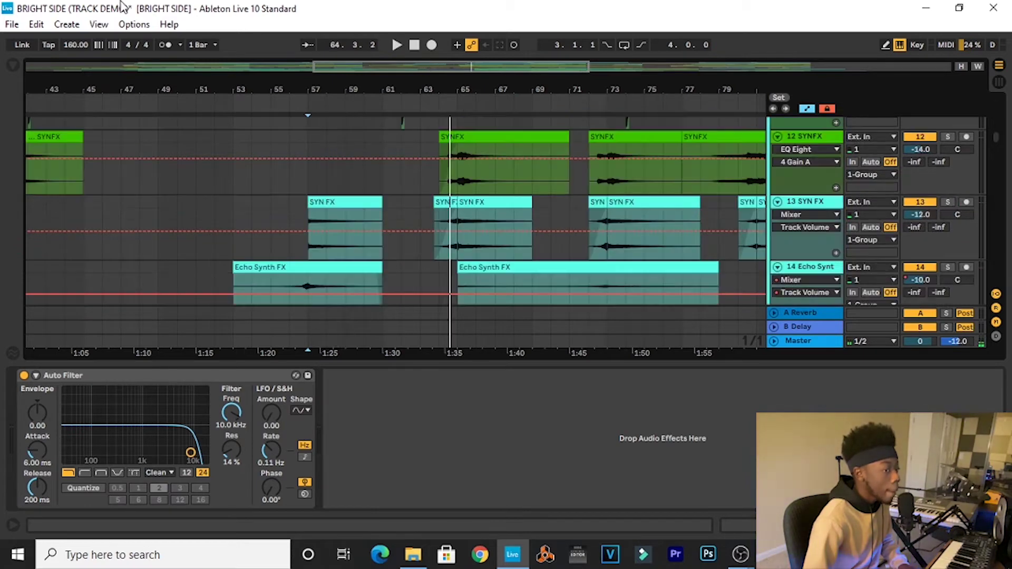
left_click(420, 176)
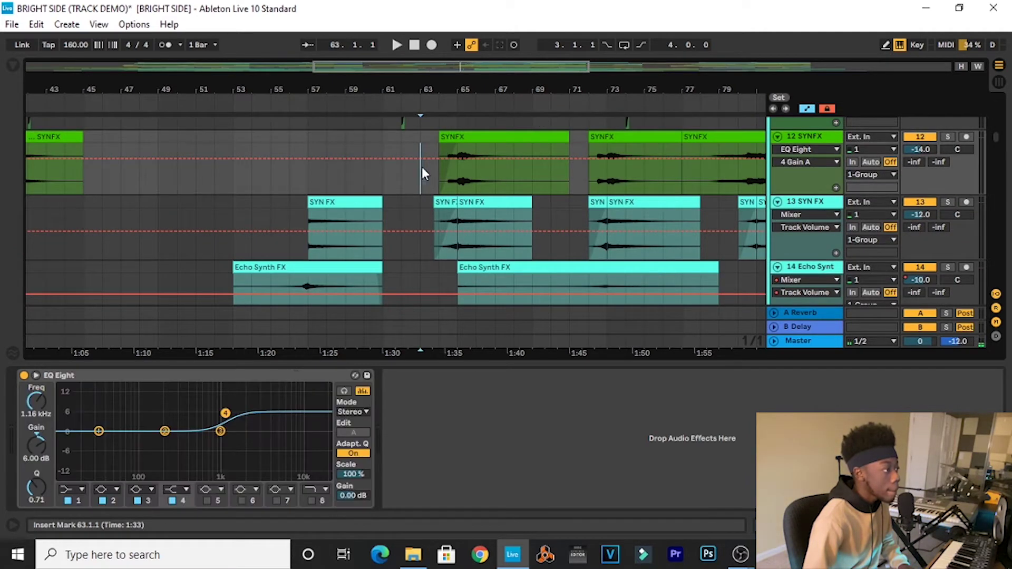
left_click_drag(438, 88, 297, 108)
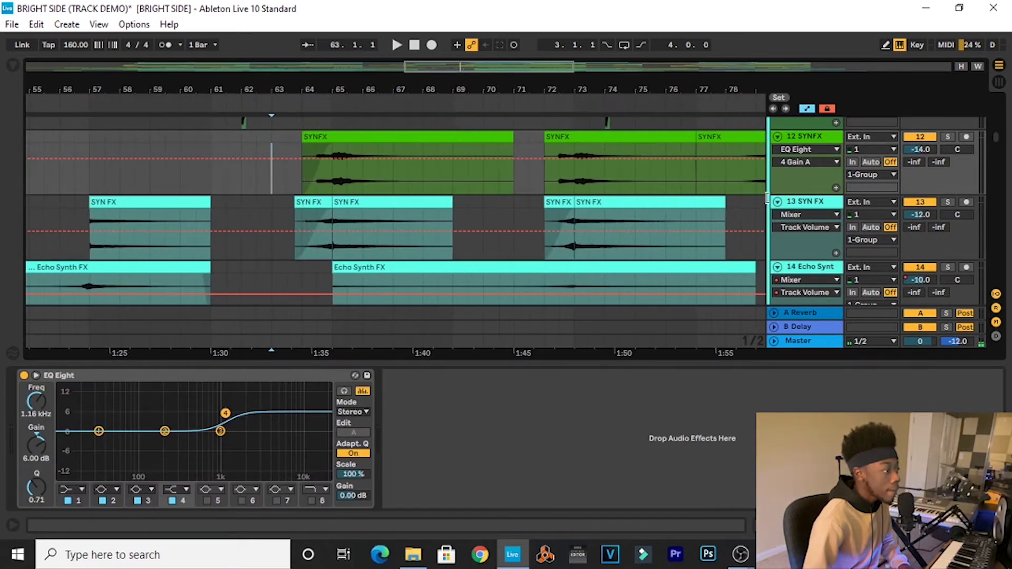
left_click(811, 201)
Select the guitar loop clip at bars 63 to 65 on track 37 and play it with the track temporarily soloed.
left_click_drag(993, 140, 999, 200)
left_click(309, 229)
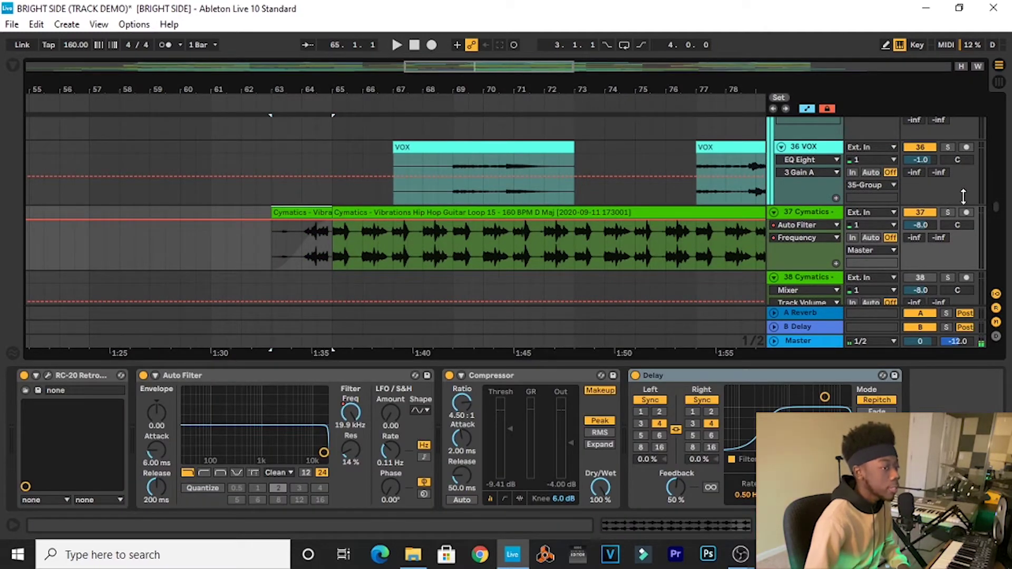
key("minus")
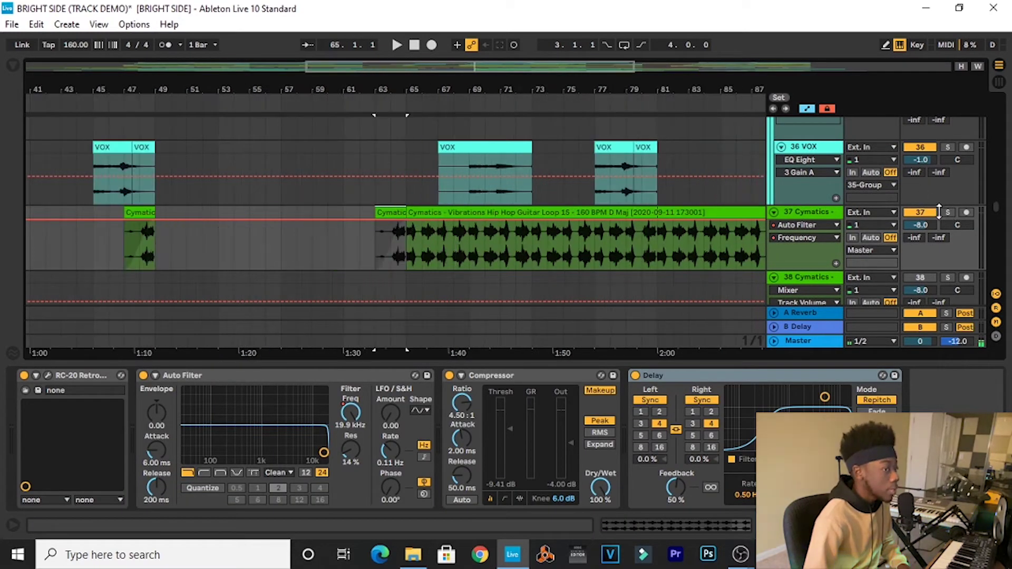
left_click(949, 212)
key("space")
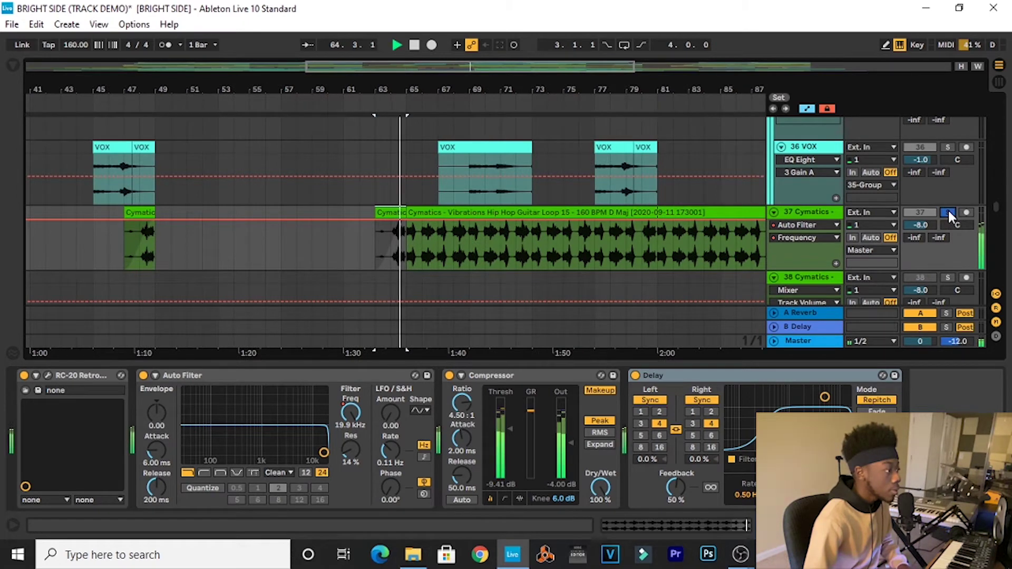
key("space")
left_click(948, 212)
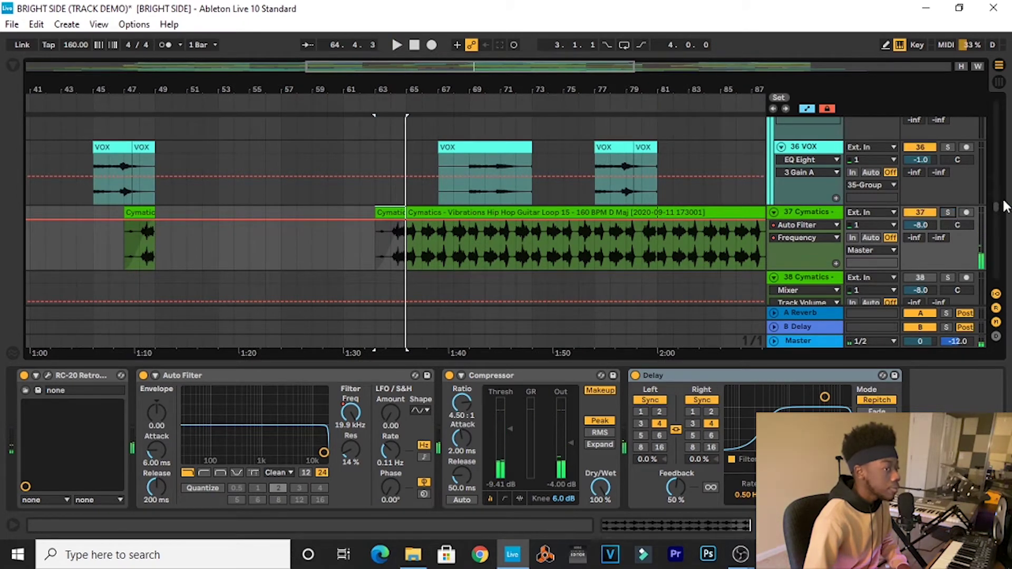
Play from bar 63 with track 17 Hit_05_719 soloed, then return to the Drum Rack track.
scroll(1005, 205, "up", 10)
key("space")
left_click(947, 191)
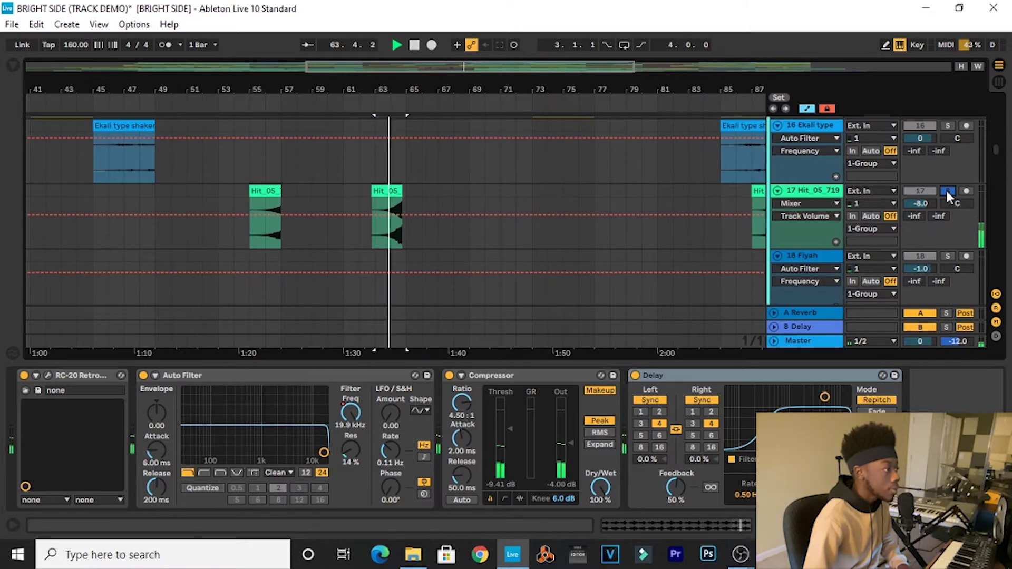
scroll(991, 167, "down", 5)
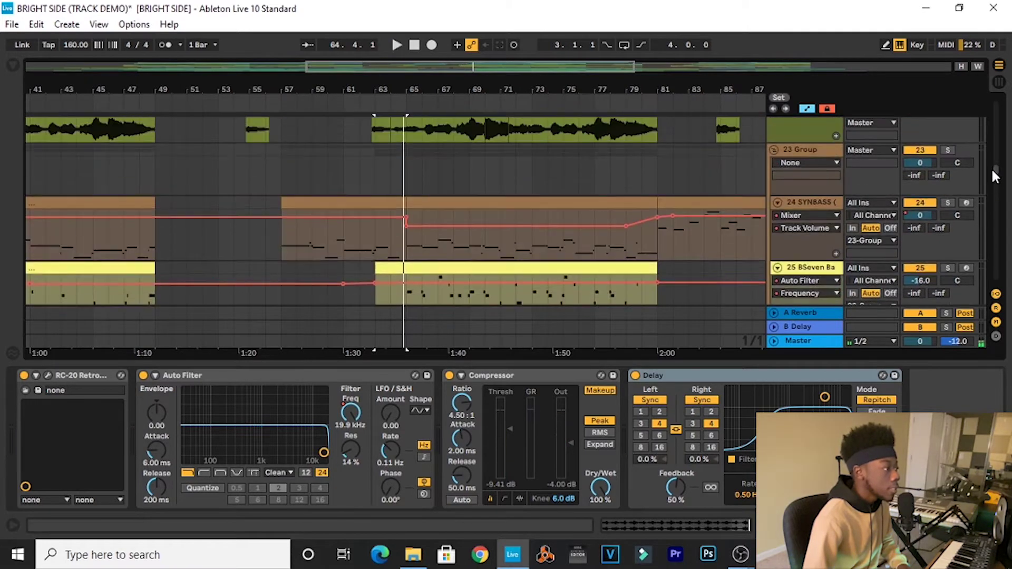
scroll(992, 173, "down", 4)
left_click_drag(991, 174, 1004, 92)
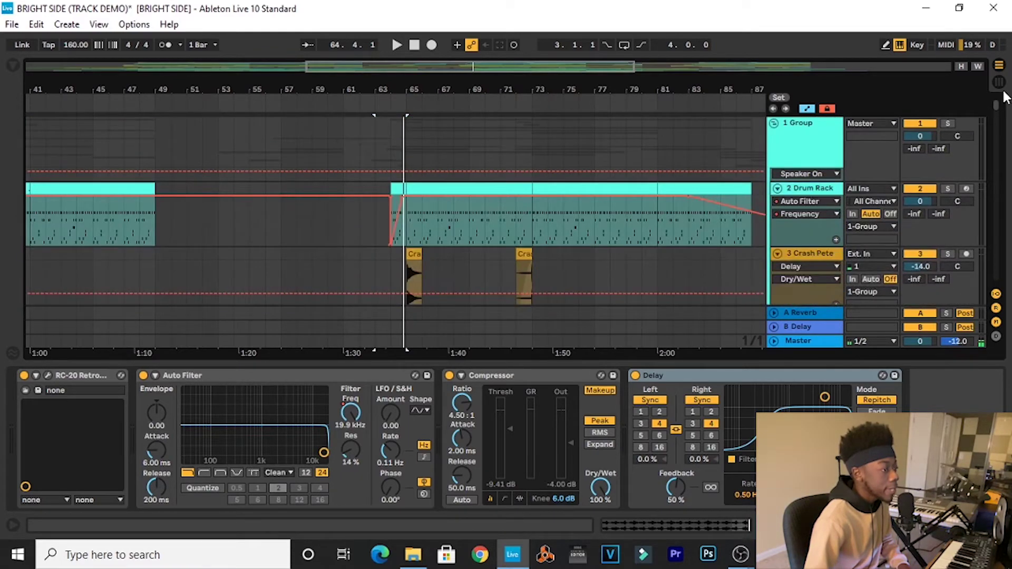
Solo the drum tracks in 1 Group and play them from bar 61 into the second drop.
left_click(402, 203)
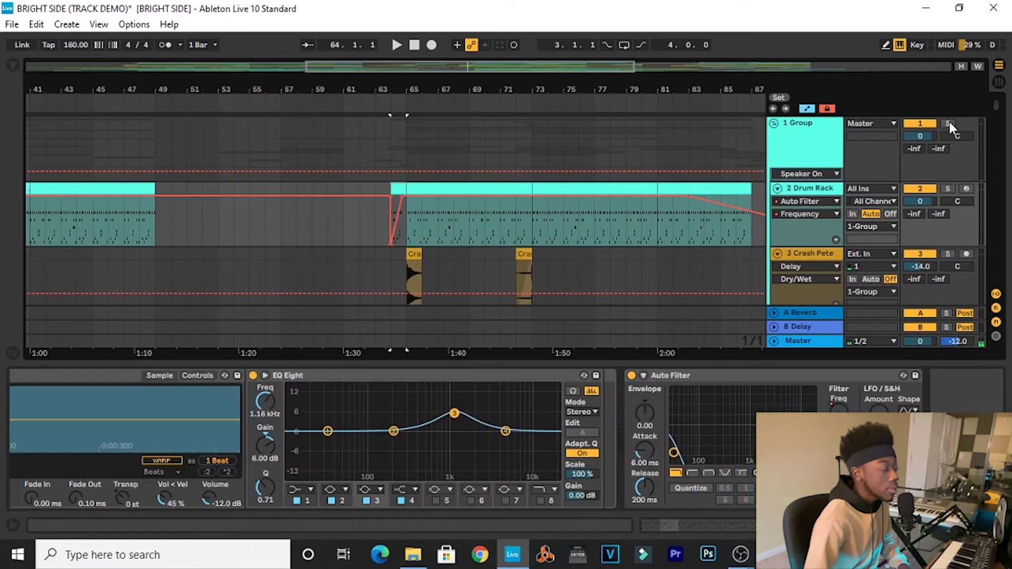
left_click(903, 131)
mouse_move(996, 105)
left_mouse_down()
mouse_move(999, 204)
mouse_move(997, 90)
left_mouse_up()
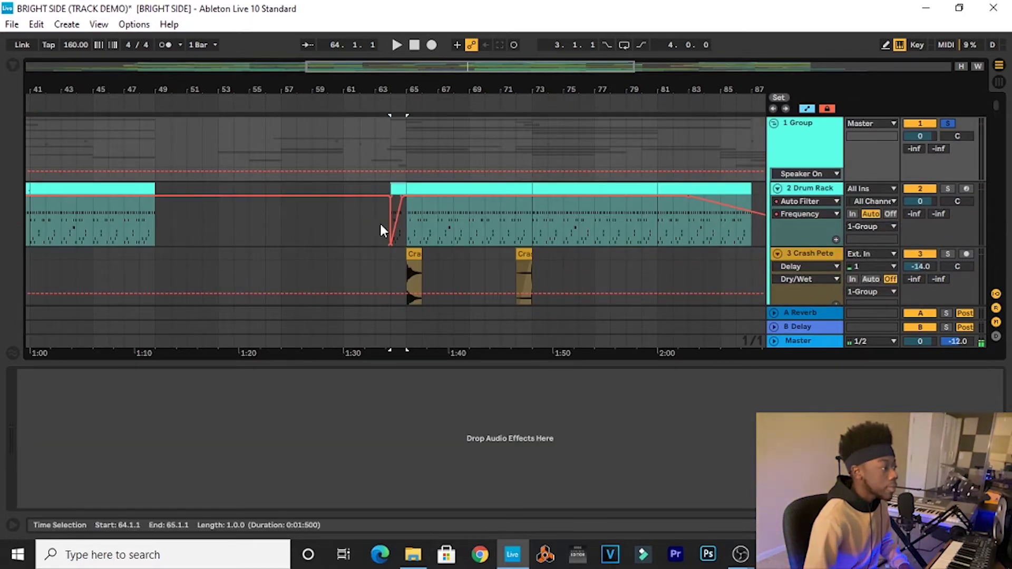
left_click(343, 219)
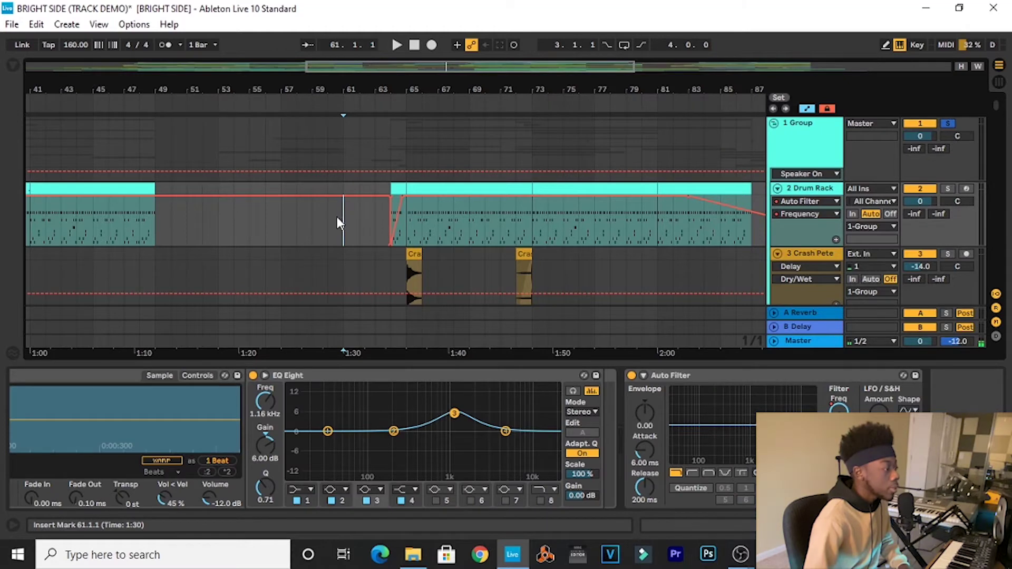
key("space")
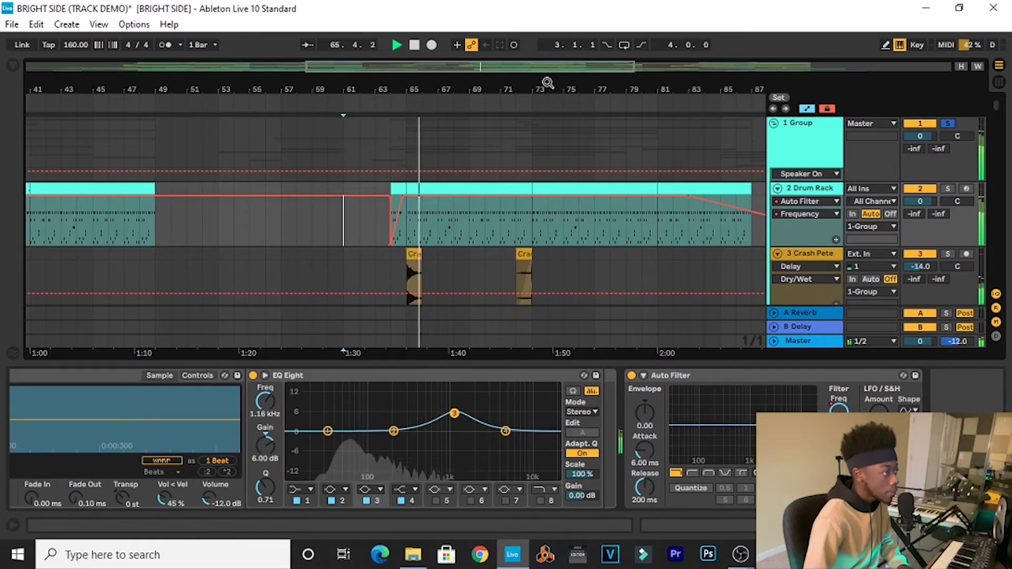
Select track 2 Drum Rack during playback, then stop at bar 81 and remove the solo from 1 Group.
left_click_drag(548, 83, 422, 83)
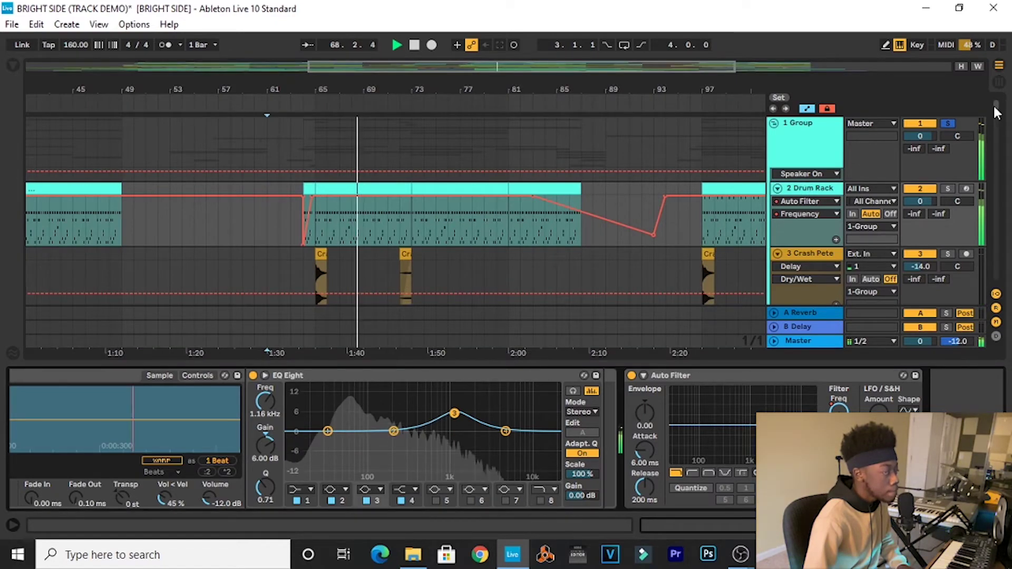
left_click_drag(996, 112, 994, 165)
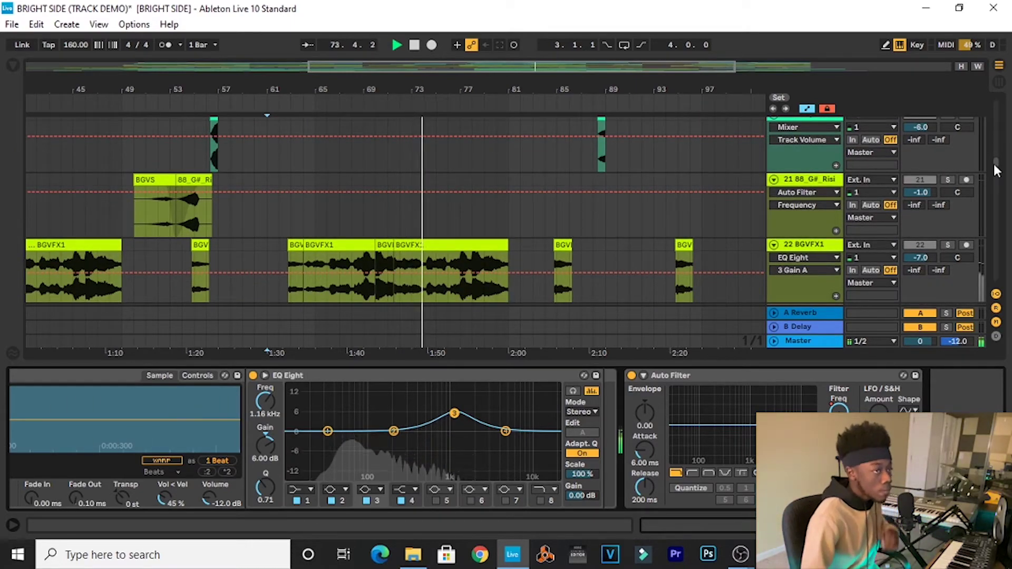
left_click_drag(995, 165, 991, 91)
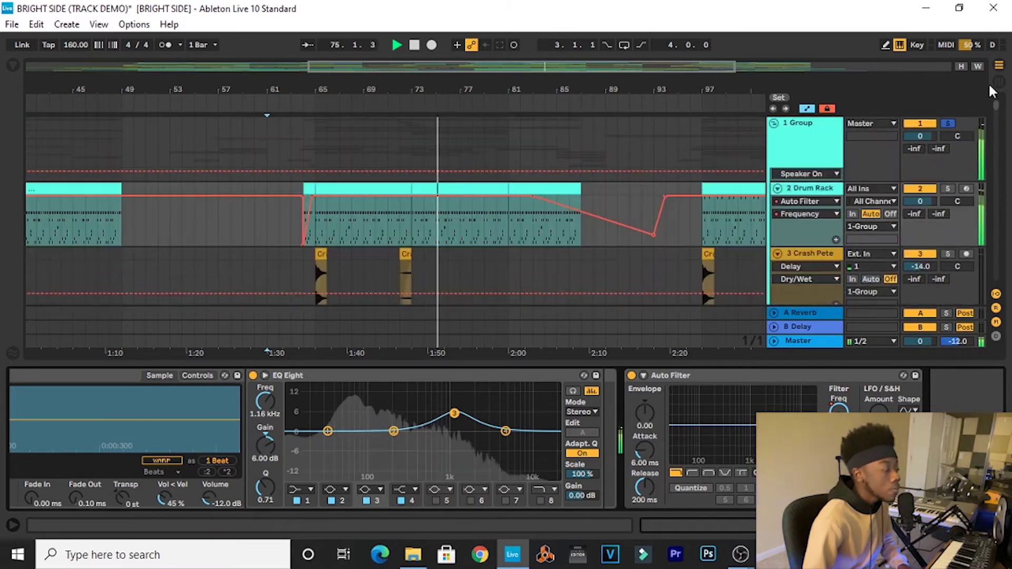
left_click(826, 193)
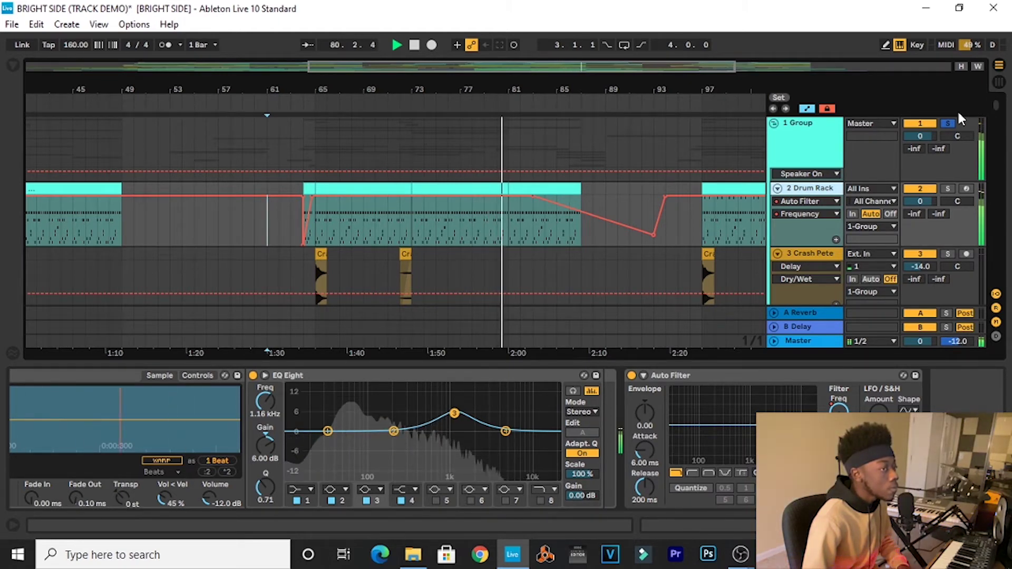
key("space")
Select the clip at bars 65 to 89 on track 29 Addictive K, then place the insert marker at bar 75 on track 28 Obxd.
left_click_drag(996, 108, 1002, 194)
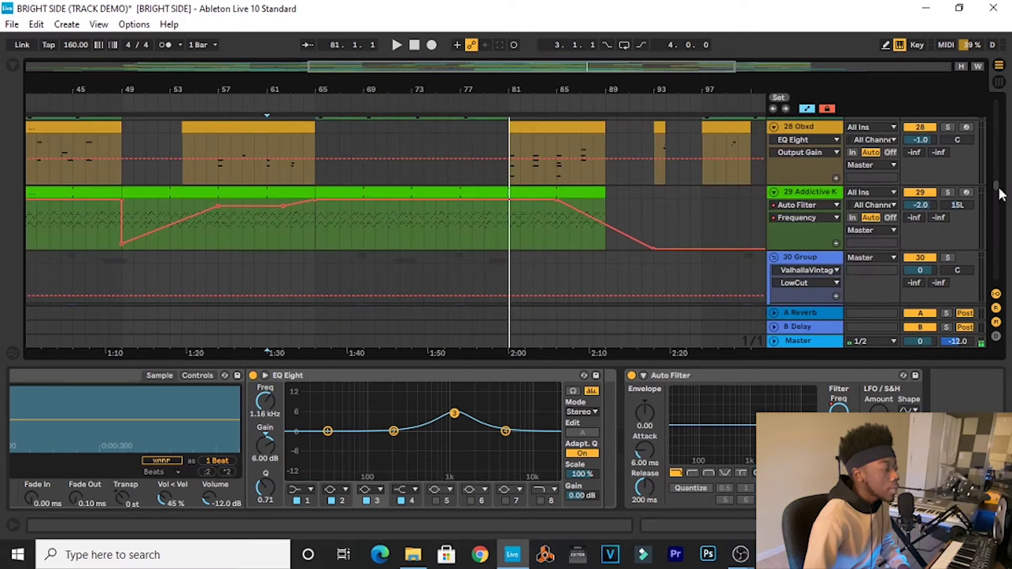
scroll(1002, 193, "up", 1)
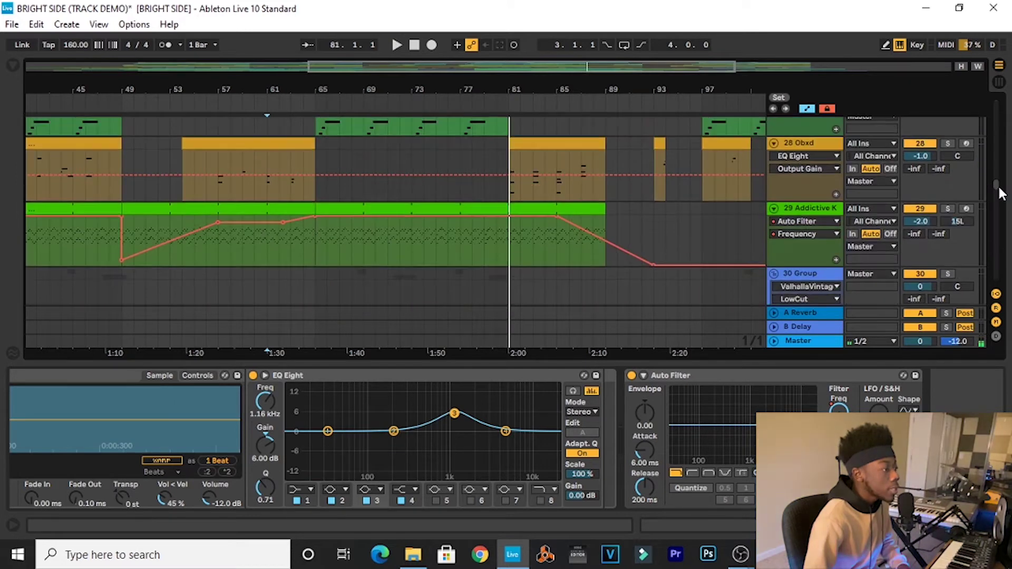
left_click(380, 204)
scroll(412, 129, "up", 3)
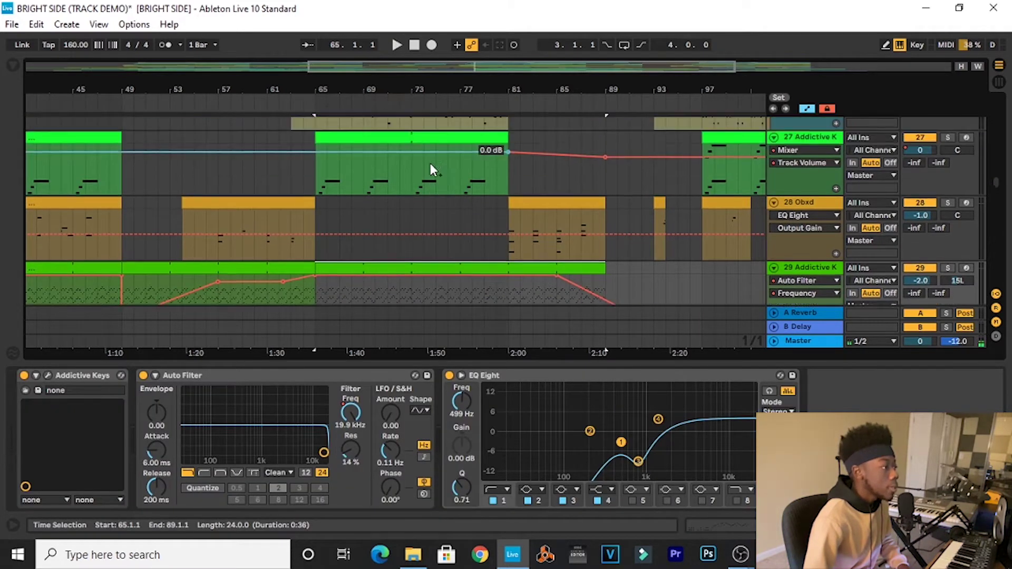
scroll(430, 166, "up", 1)
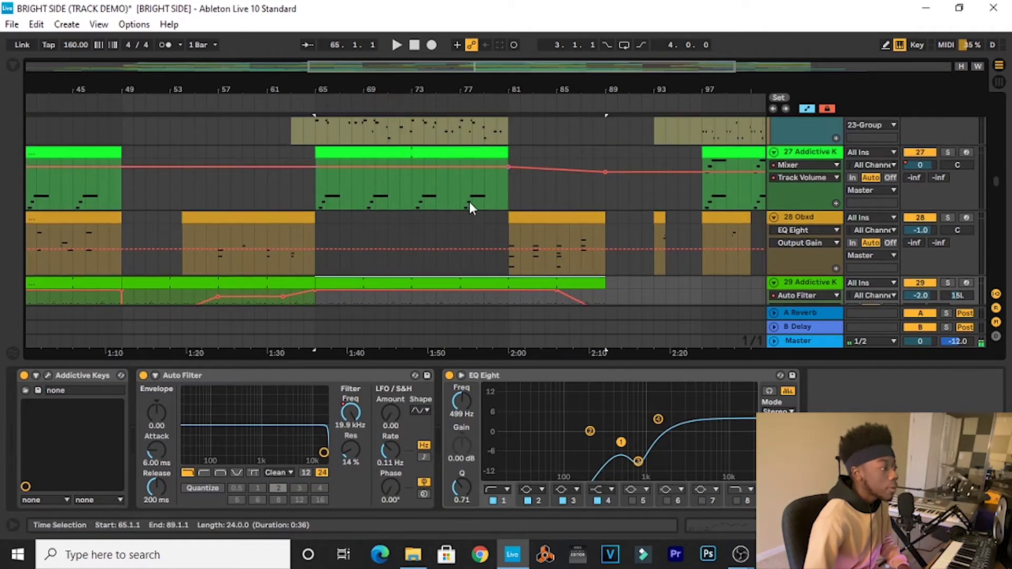
left_click(458, 231)
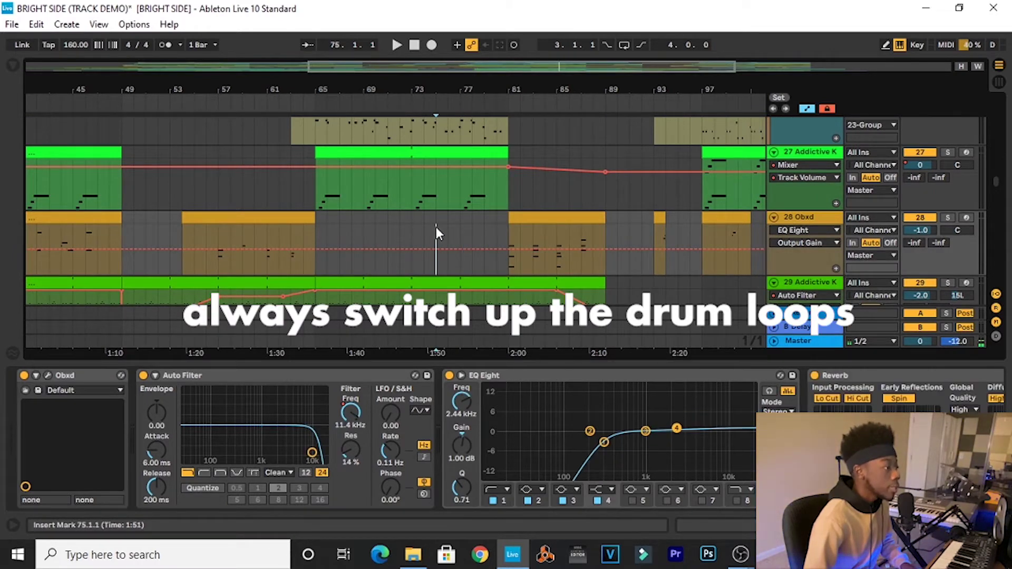
Reselect the clip at bars 65 to 89 on track 29 Addictive K and play it with the track temporarily soloed.
left_click_drag(425, 80, 406, 282)
left_click(407, 283)
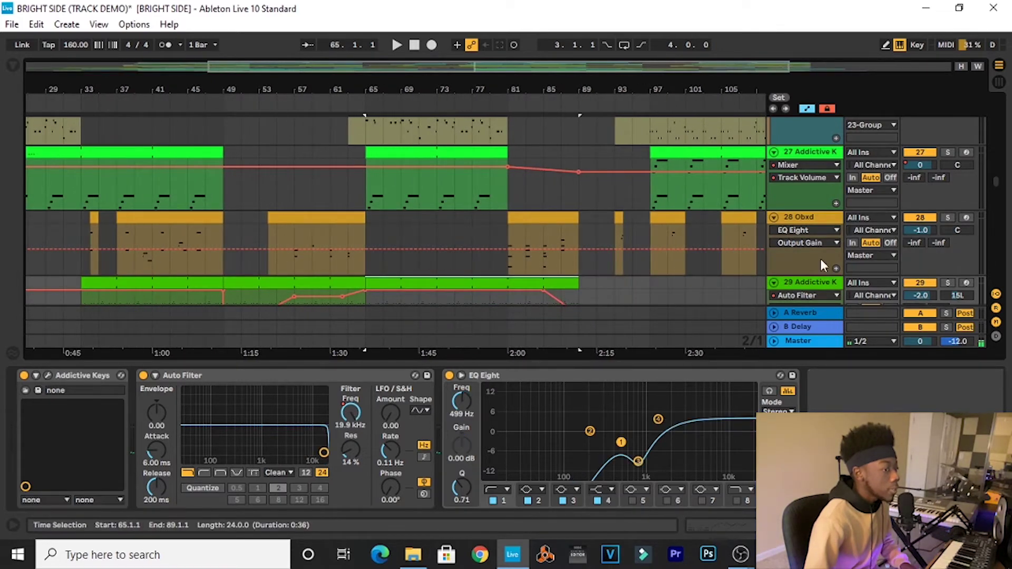
left_click(948, 283)
key("space")
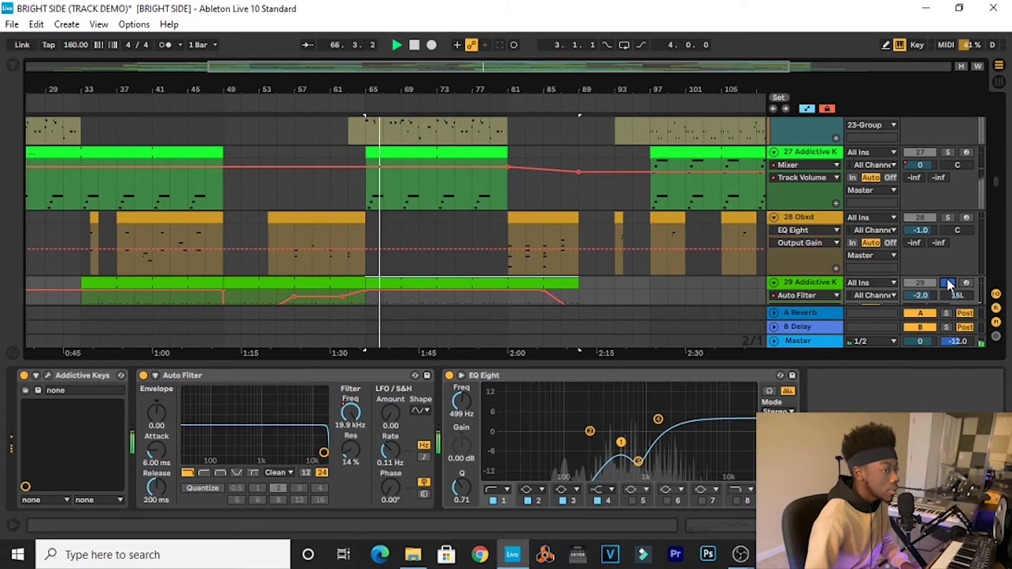
key("space")
left_click(948, 283)
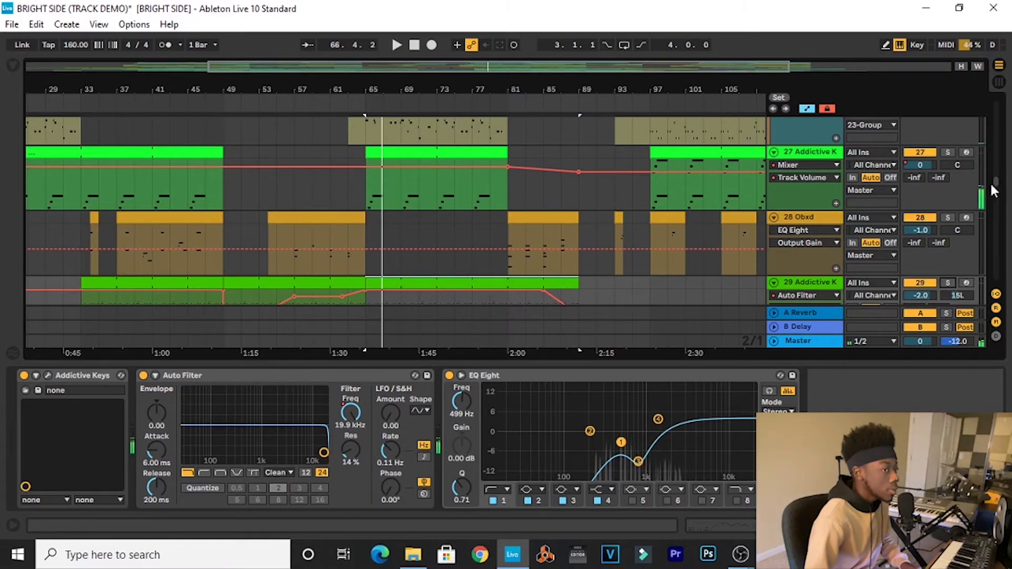
Play from bar 65 with track 26 808 #1 (E) temporarily soloed, then show that track's devices.
left_click_drag(991, 182, 994, 177)
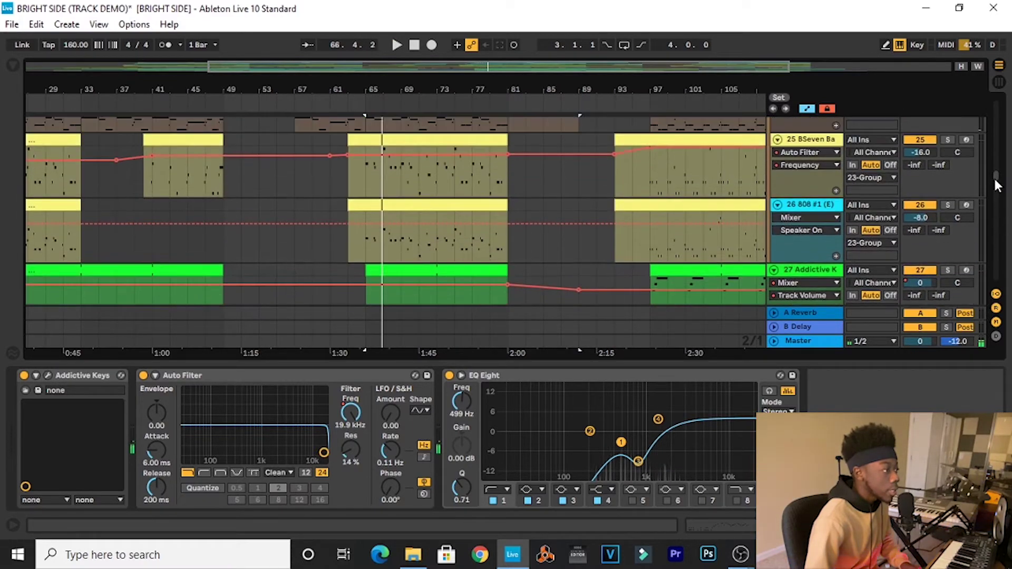
left_click(948, 205)
key("space")
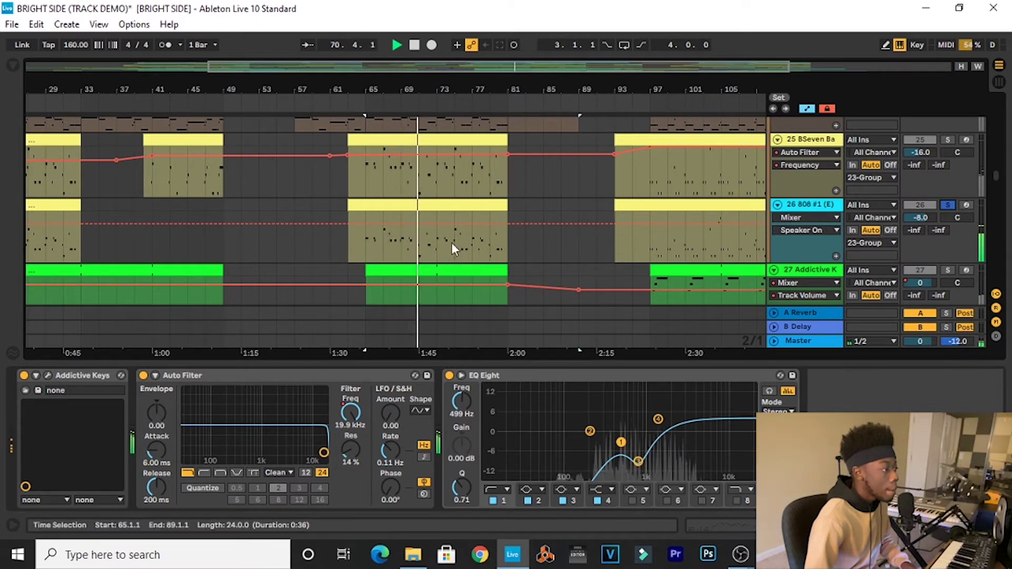
left_click(947, 204)
key("space")
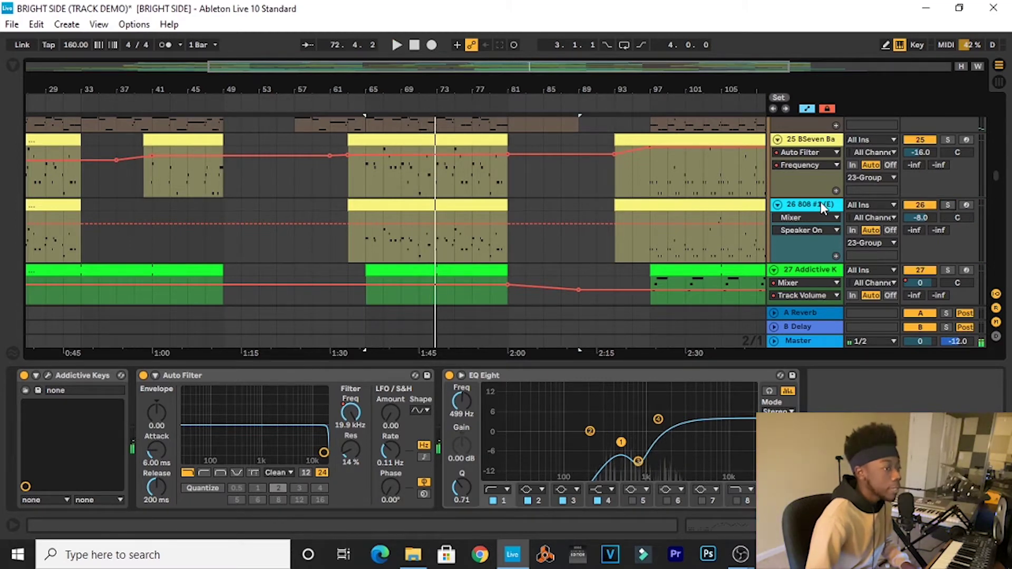
left_click(822, 207)
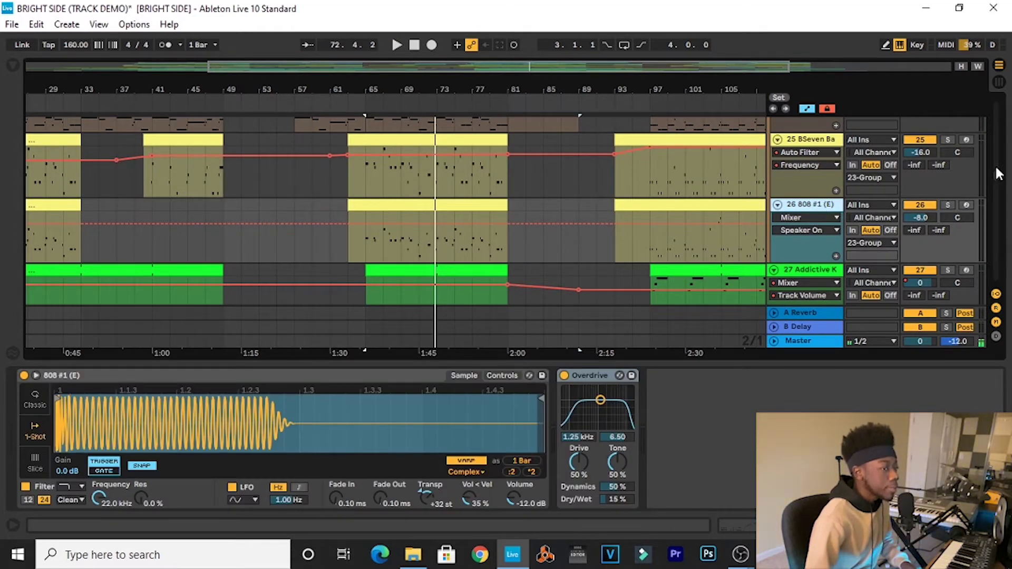
Select the Melody_C#m 145 clip at bars 65 to 73 on track 58, then place the insert marker at bar 65 on track 57.
left_click_drag(991, 177, 984, 208)
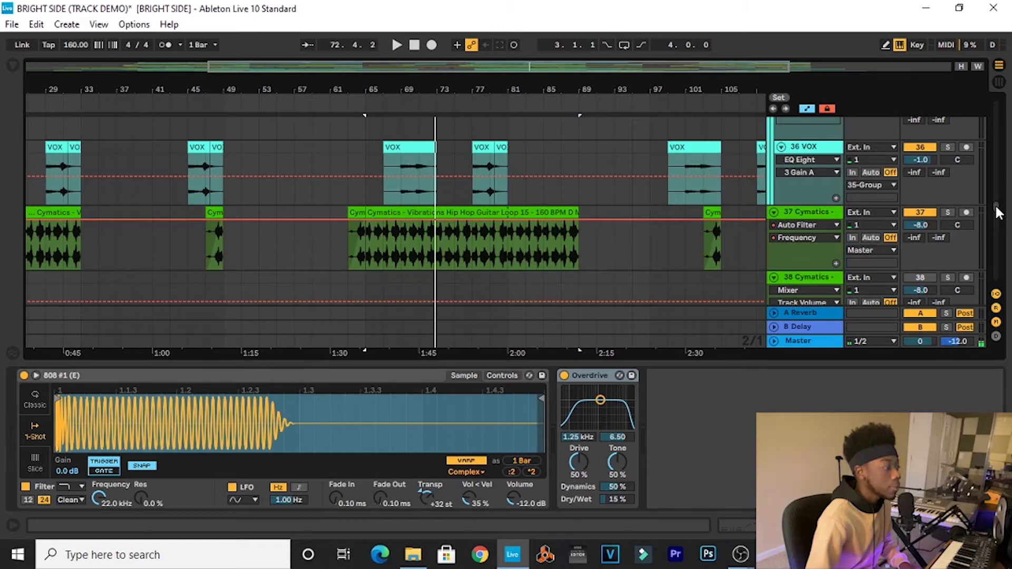
left_click_drag(1001, 215, 998, 273)
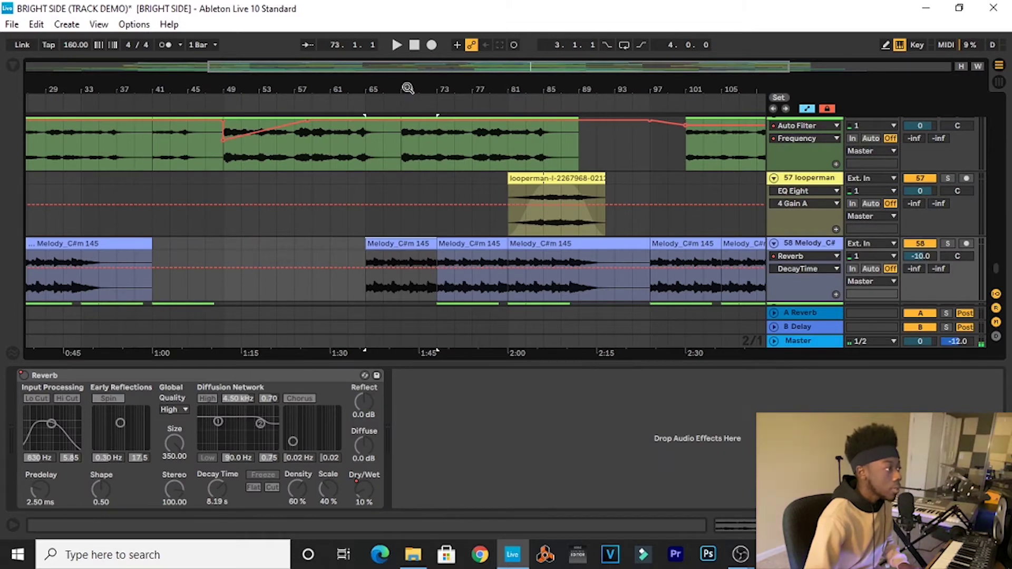
left_click_drag(408, 88, 367, 89)
left_click(318, 223)
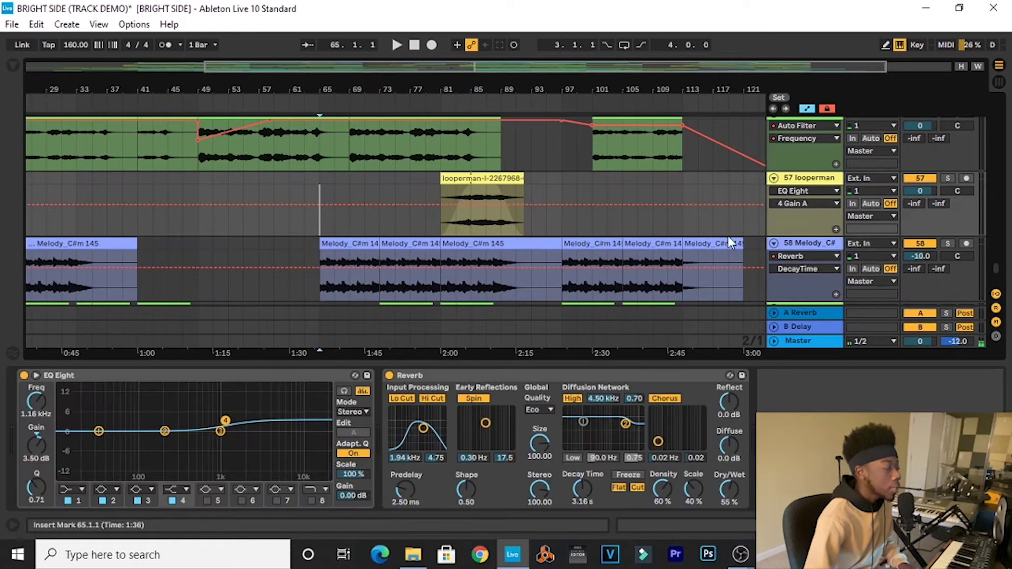
Switch record arming from track 51 Jup-8 V3 to track 44 LABS and play the full mix from bar 81.
left_click_drag(996, 274, 979, 245)
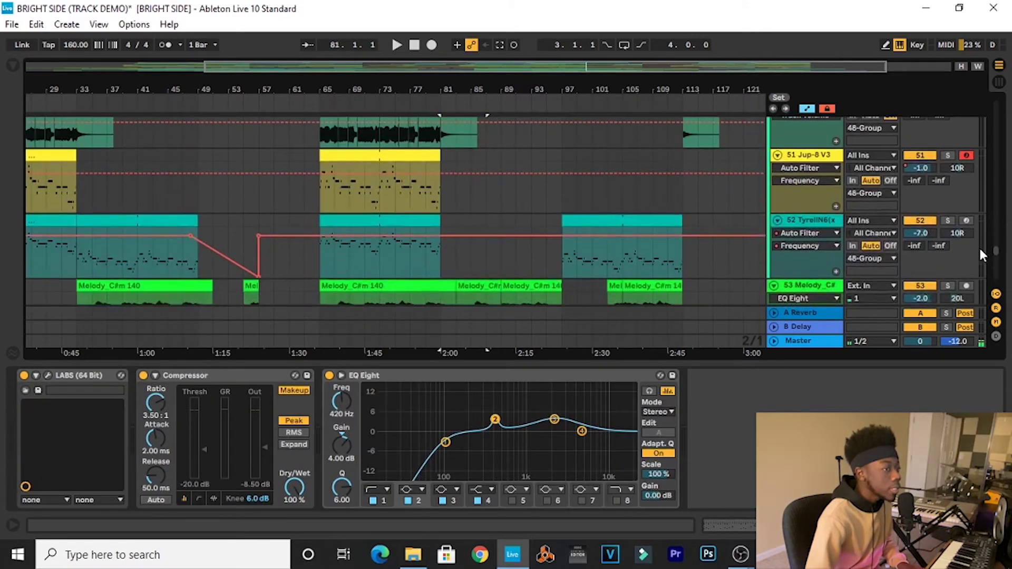
scroll(979, 246, "up", 3)
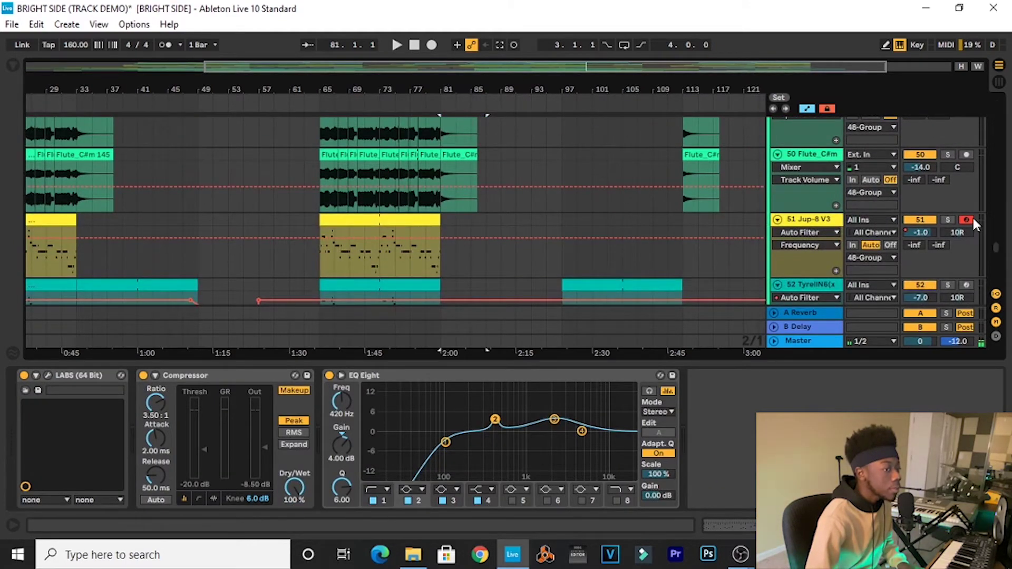
left_click(968, 221)
left_click_drag(998, 253, 983, 236)
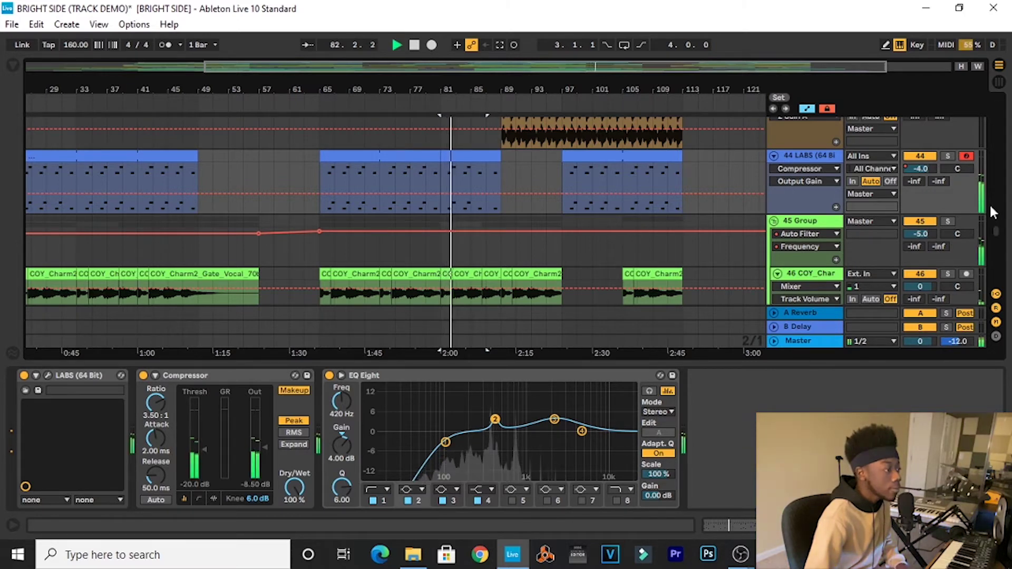
key("space")
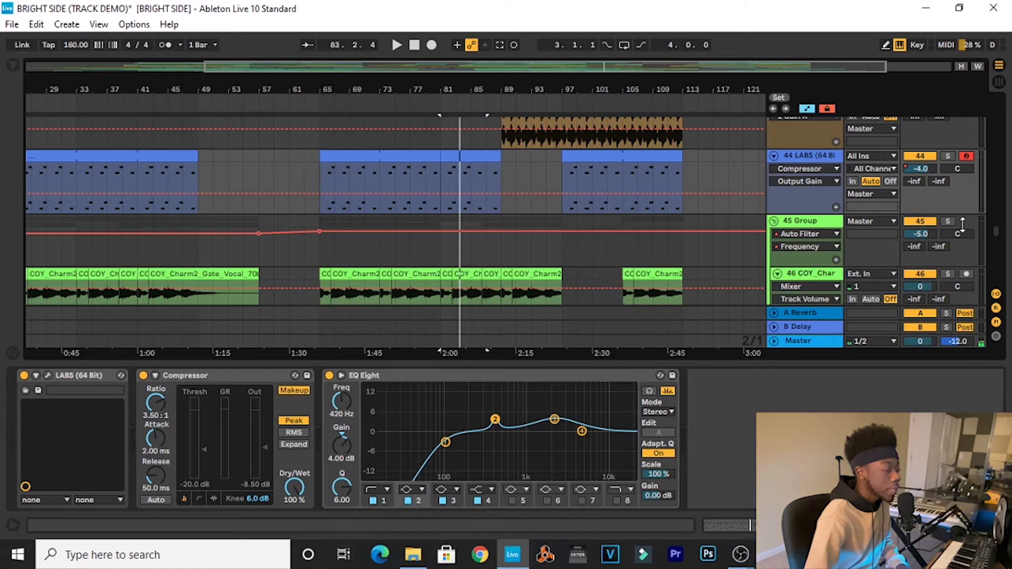
Play from bar 81 with 45 Group soloed, then audition track 56 Bm 120_High Vocals with solo.
left_click(948, 220)
key("space")
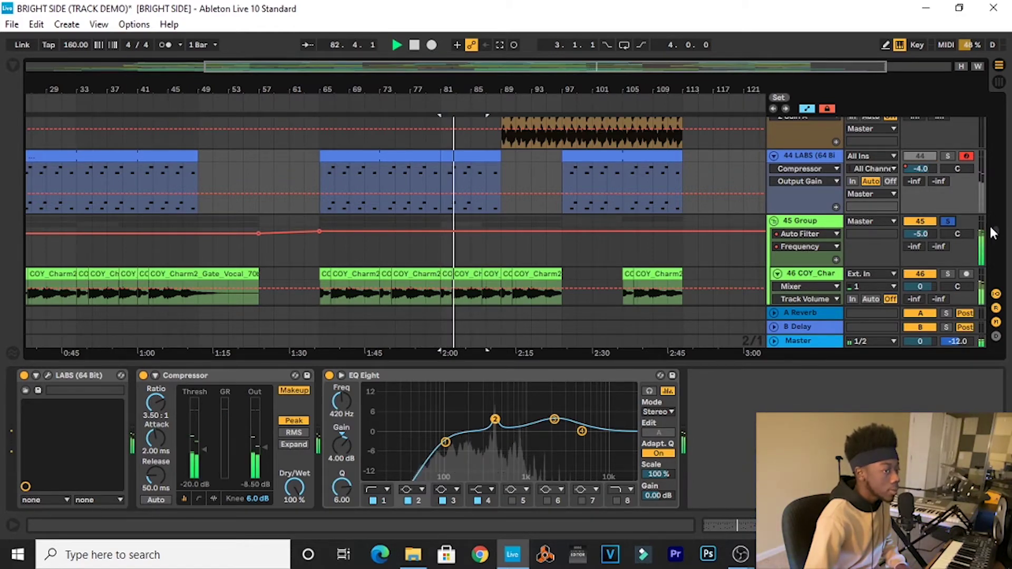
left_click_drag(996, 232, 995, 263)
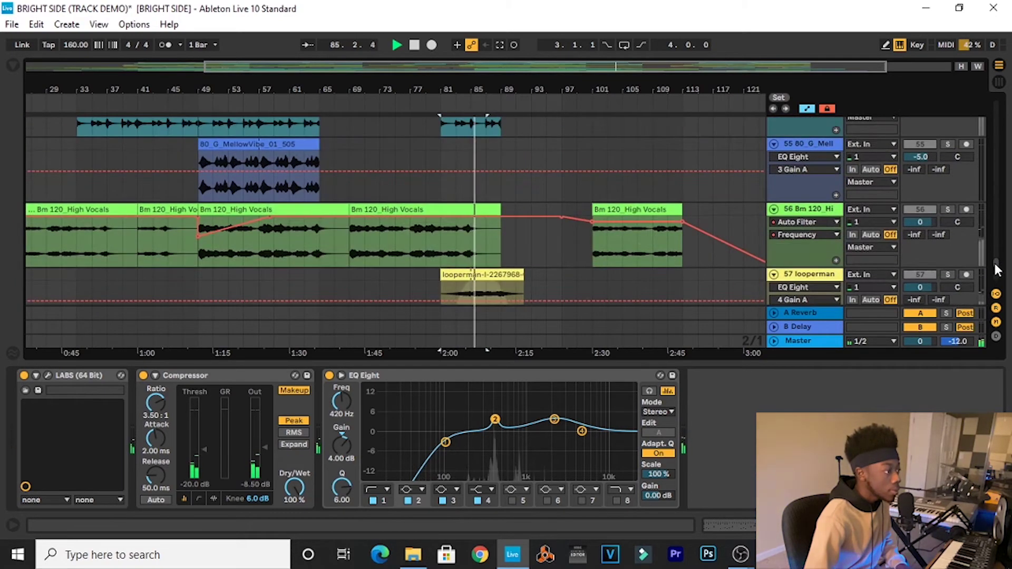
left_click(948, 209)
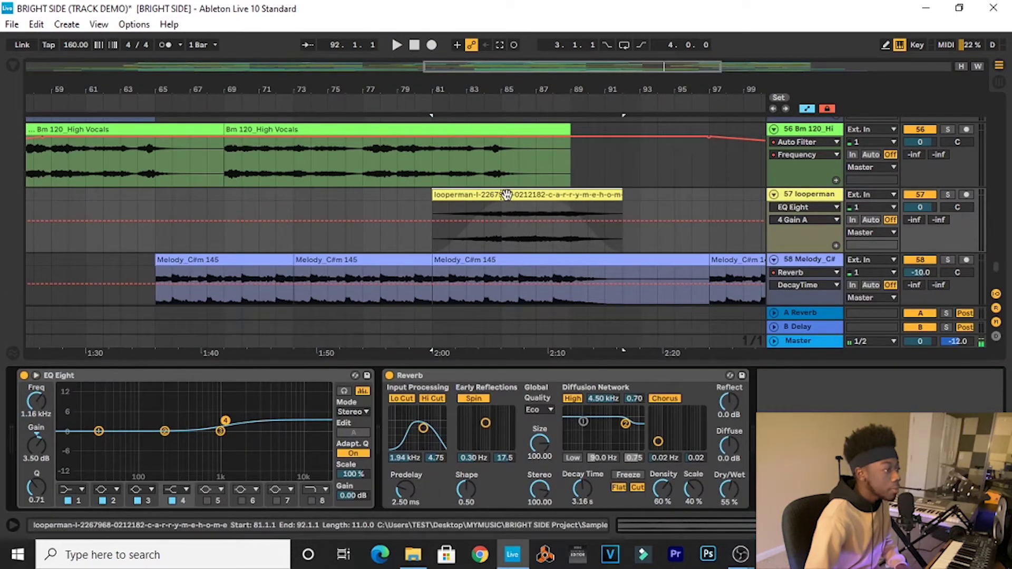
Inspect the looperman clip at bars 81 to 92 on track 57 and play it with the track soloed.
left_click(508, 196)
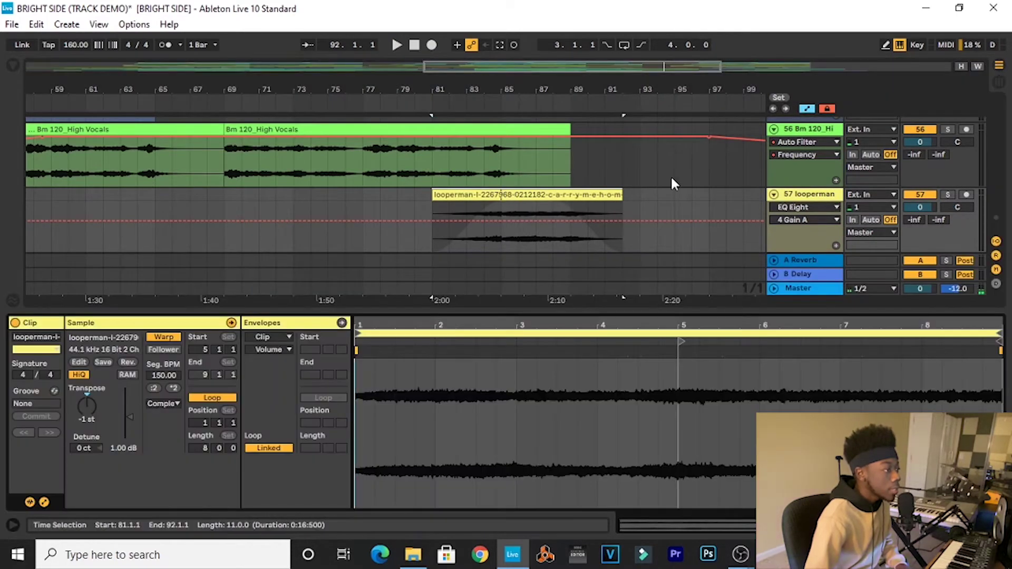
left_click(808, 197)
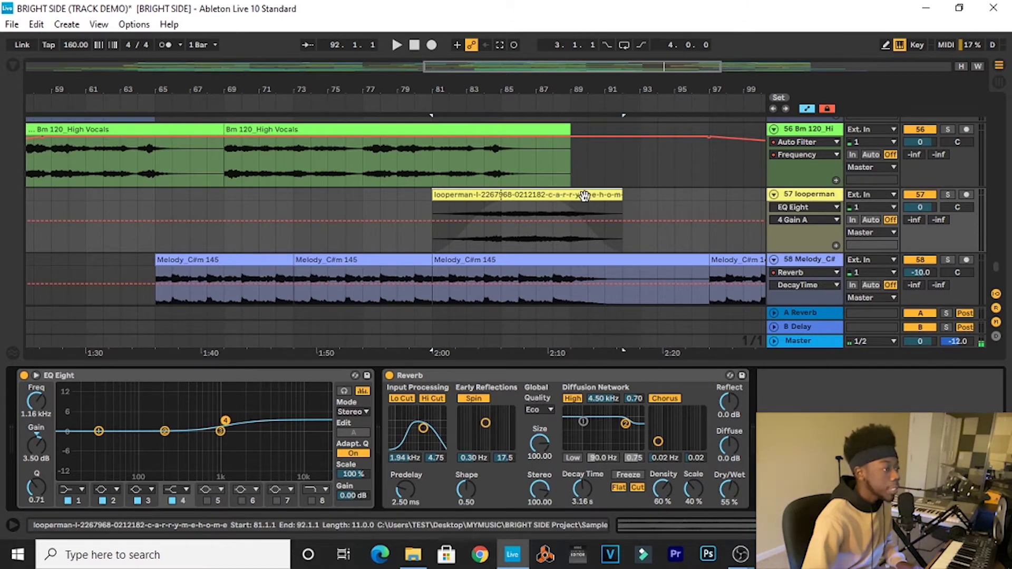
left_click(951, 189)
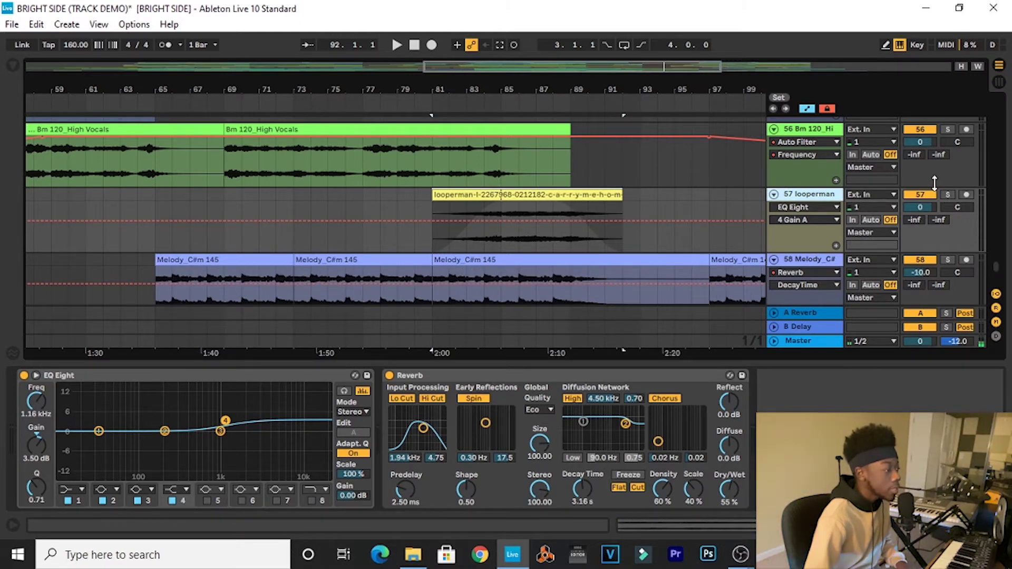
left_click(947, 194)
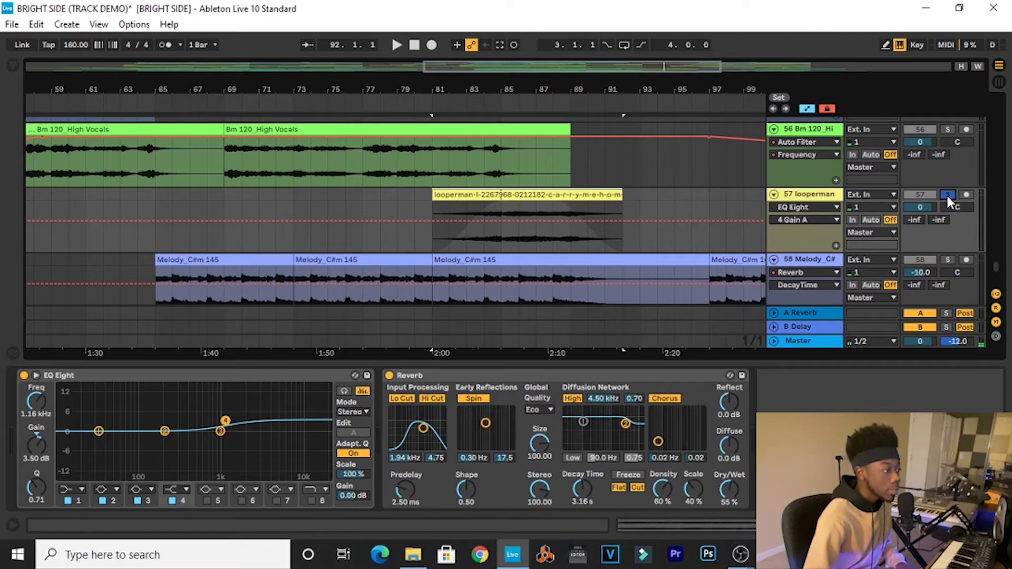
key("space")
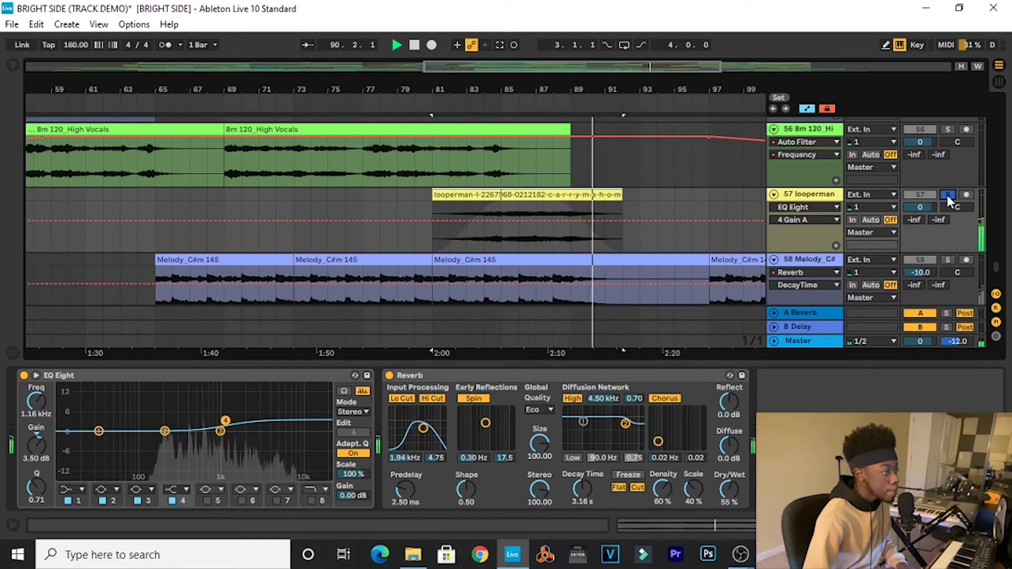
Remove the solo from track 57 looperman and replay the full mix from bar 81.
left_click(947, 196)
key("space")
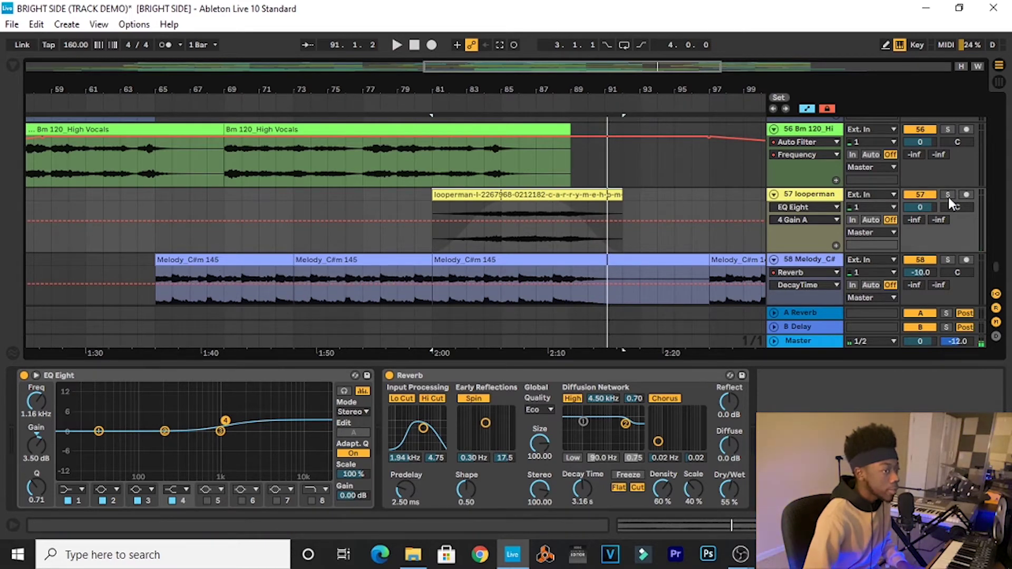
key("space")
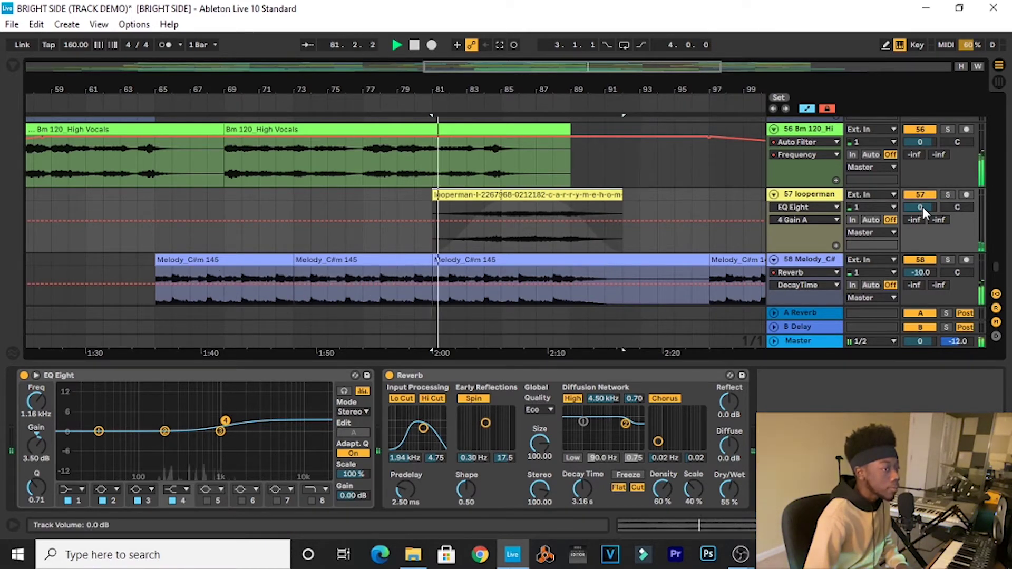
Try raising the volume of track 57 looperman to 4.0 dB during playback, and undo the change.
left_click(922, 206)
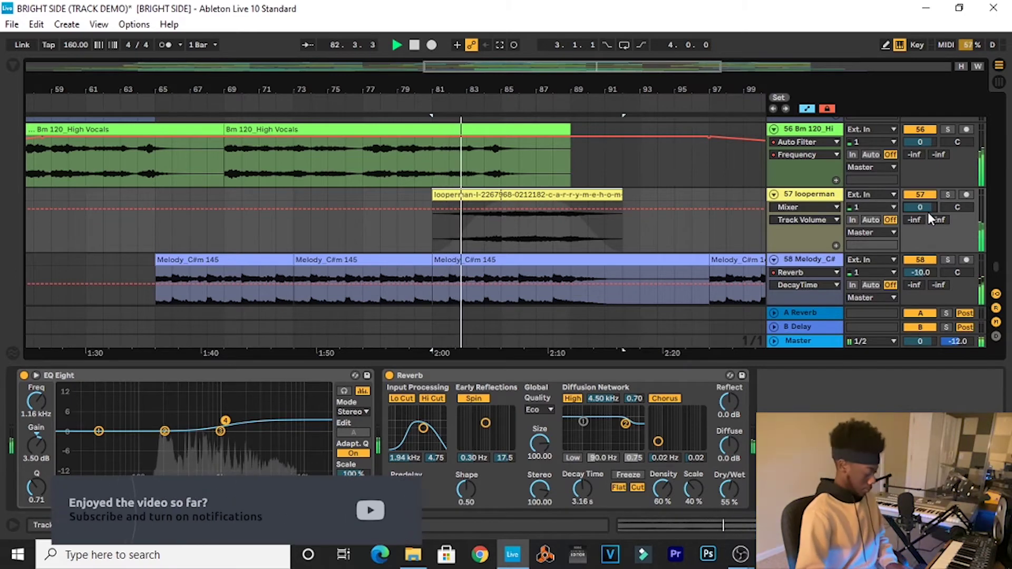
left_click_drag(929, 210, 929, 200)
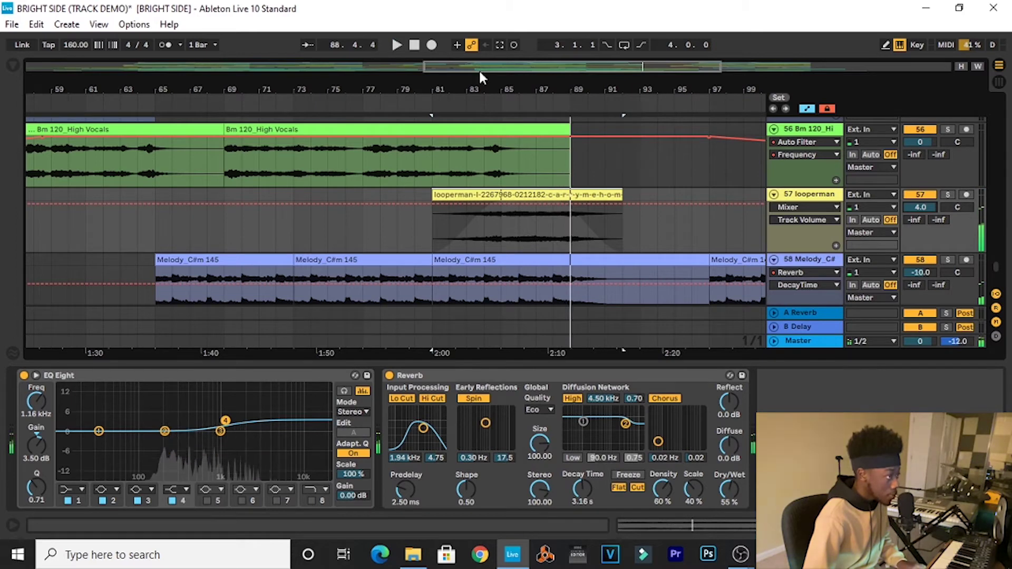
key("ctrl+z")
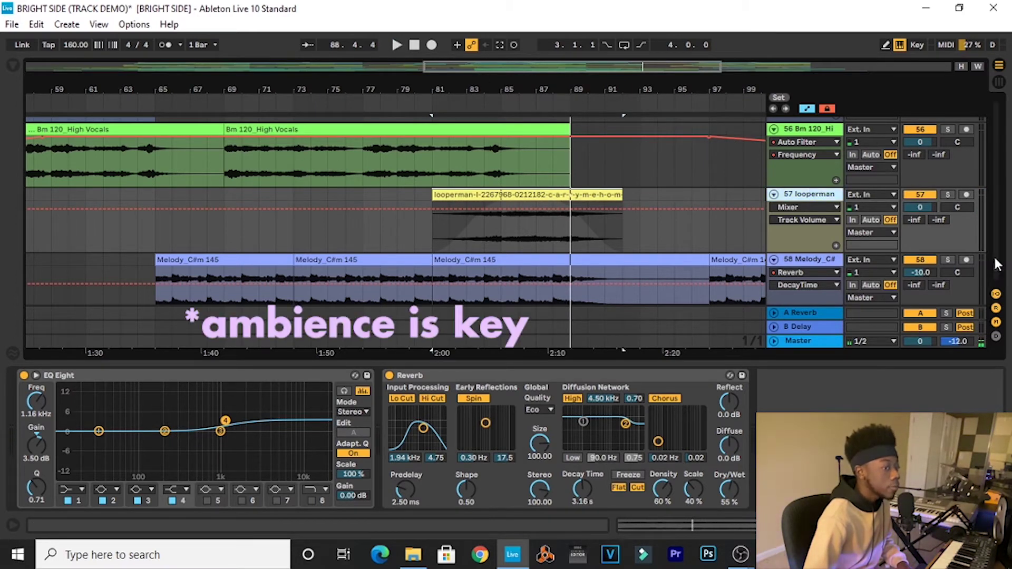
Select the Vocal 03_C#m 145 clip at bar 81 on track 59 and audition it with the track soloed.
mouse_move(1000, 271)
left_mouse_down()
mouse_move(1000, 285)
mouse_move(1009, 285)
left_mouse_up()
scroll(395, 211, "up", 3)
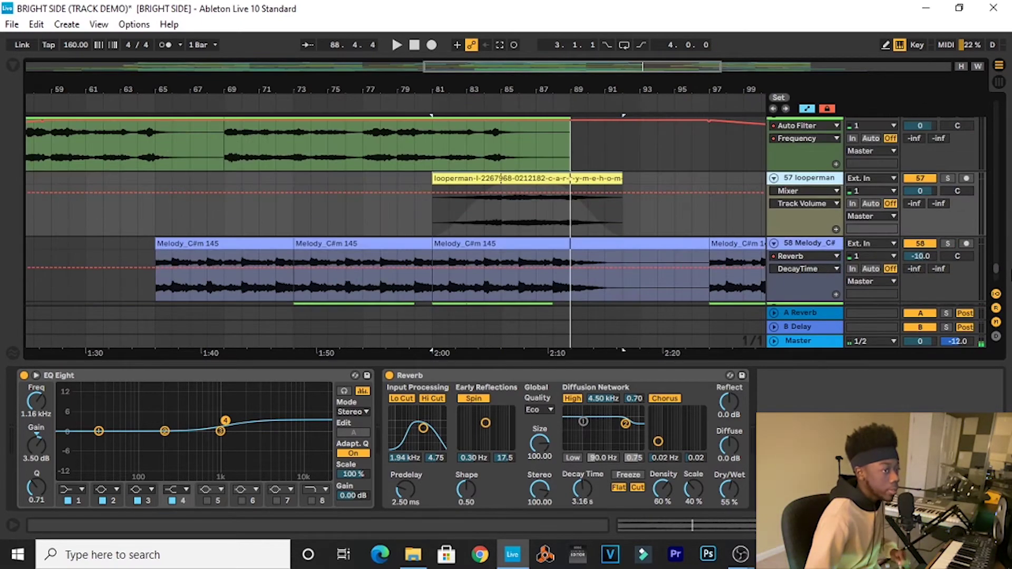
left_click(467, 173)
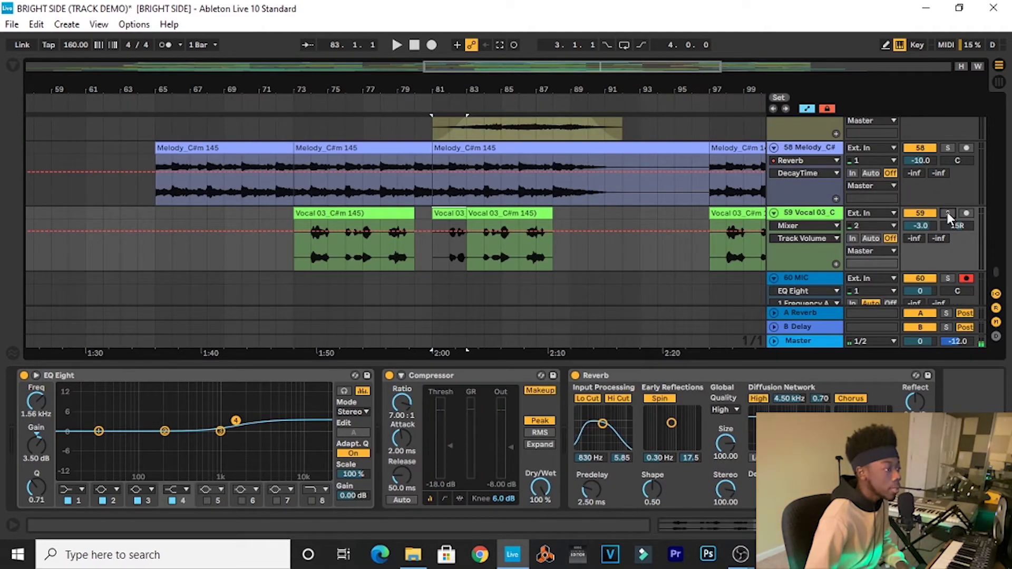
key("space")
left_click(947, 212)
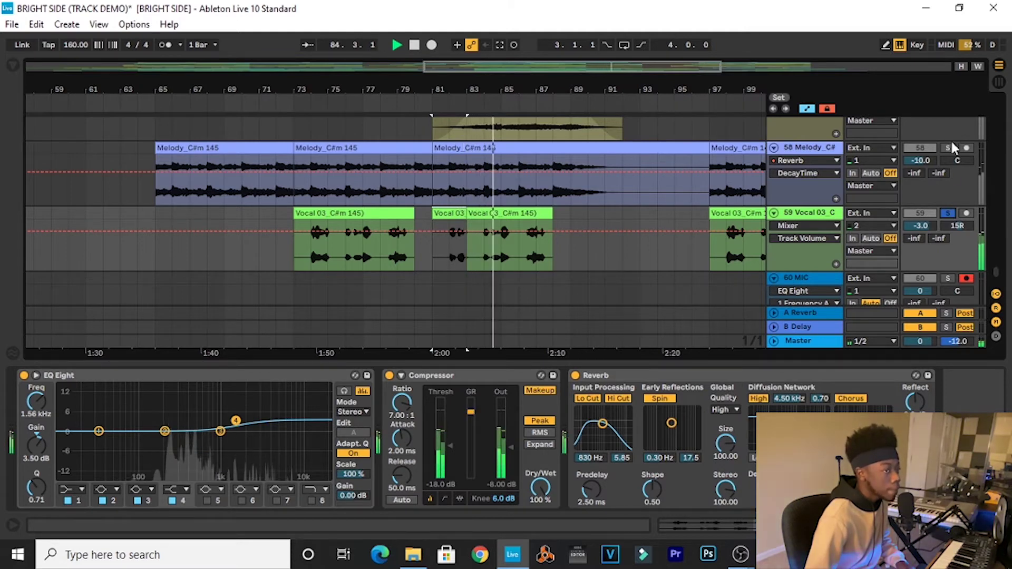
key("space")
left_click(949, 213)
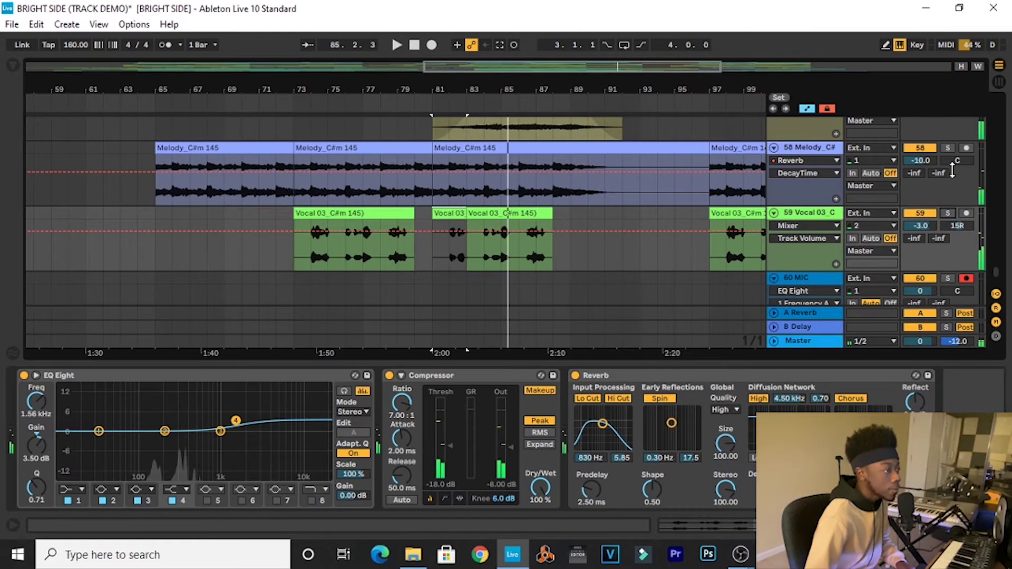
Audition the Melody_C#m 145 clip from bar 81 with track 58 soloed, with the whole arrangement in view.
left_click(947, 147)
left_click(546, 147)
key("space")
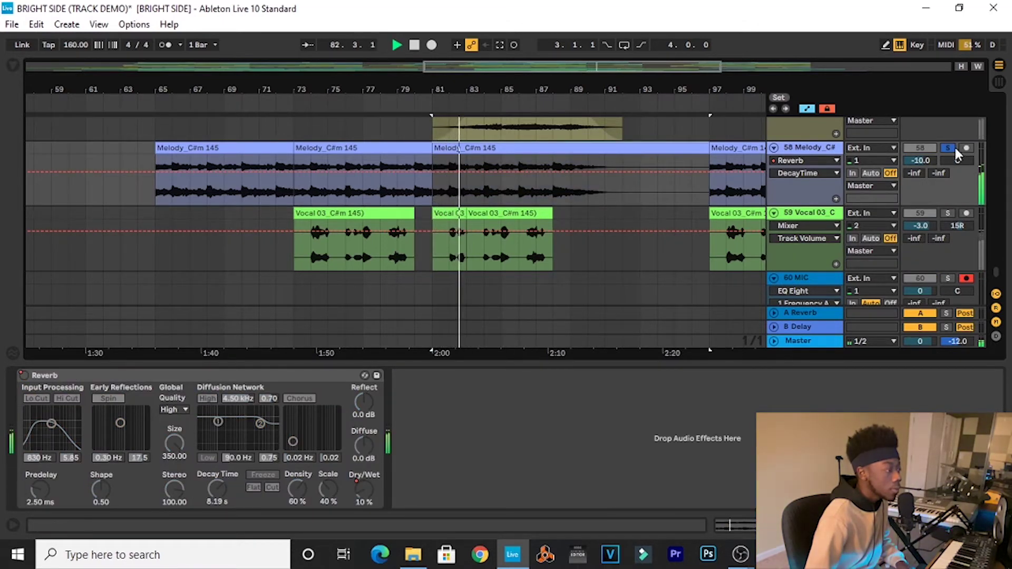
left_click_drag(497, 90, 401, 31)
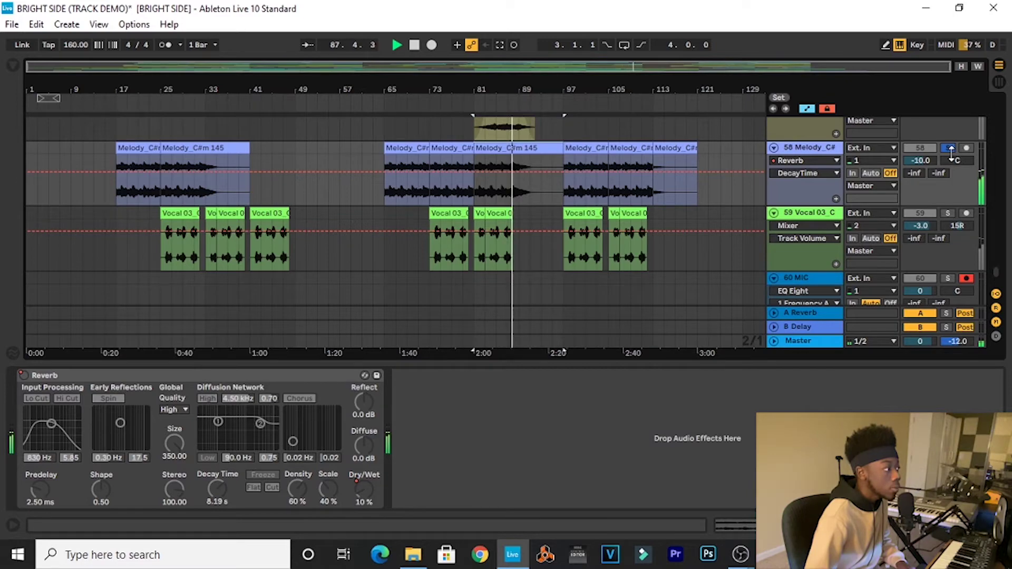
key("space")
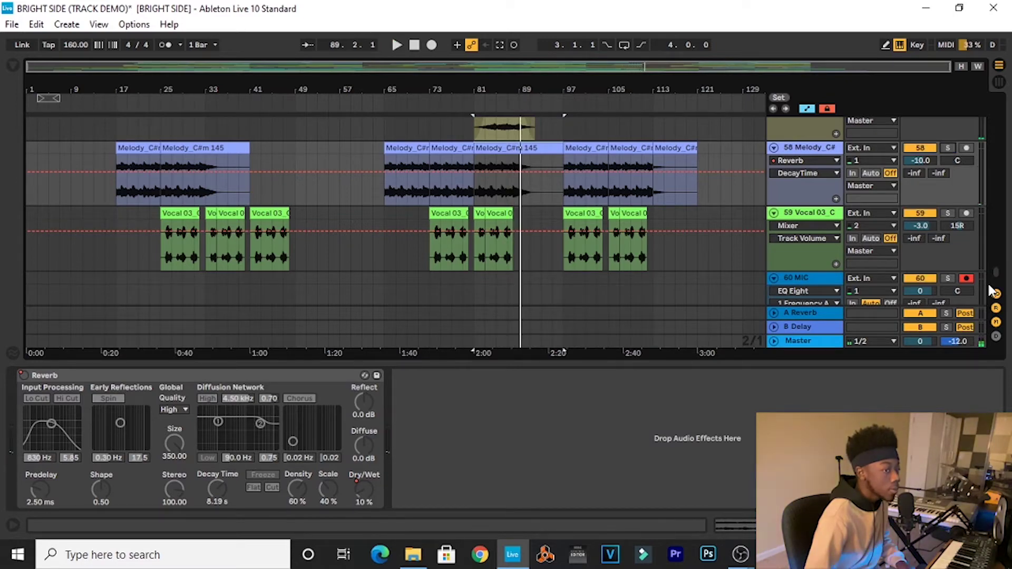
Play the full mix from bar 81, then audition track 28 Obxd with solo.
left_click_drag(995, 274, 1007, 108)
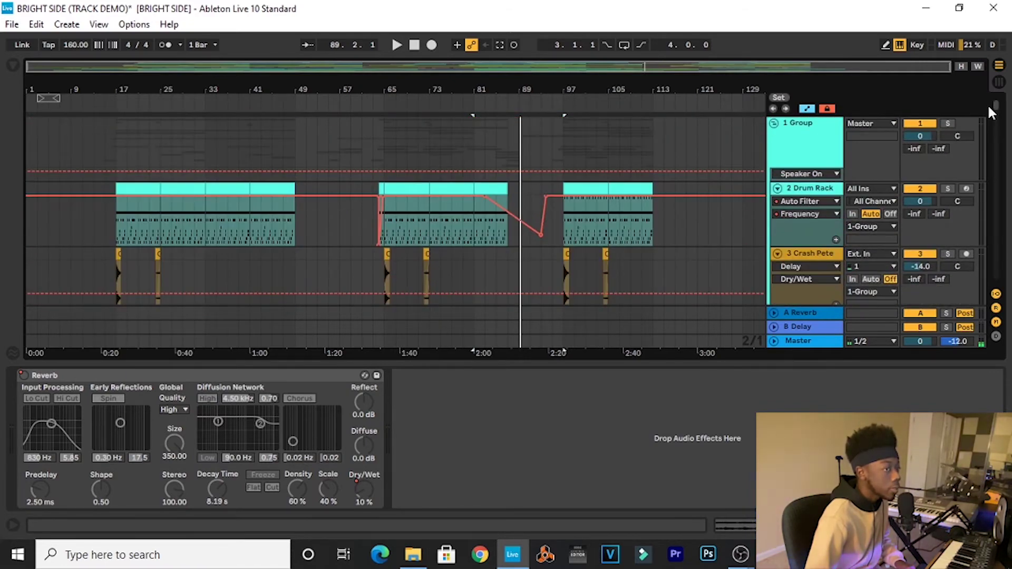
key("space")
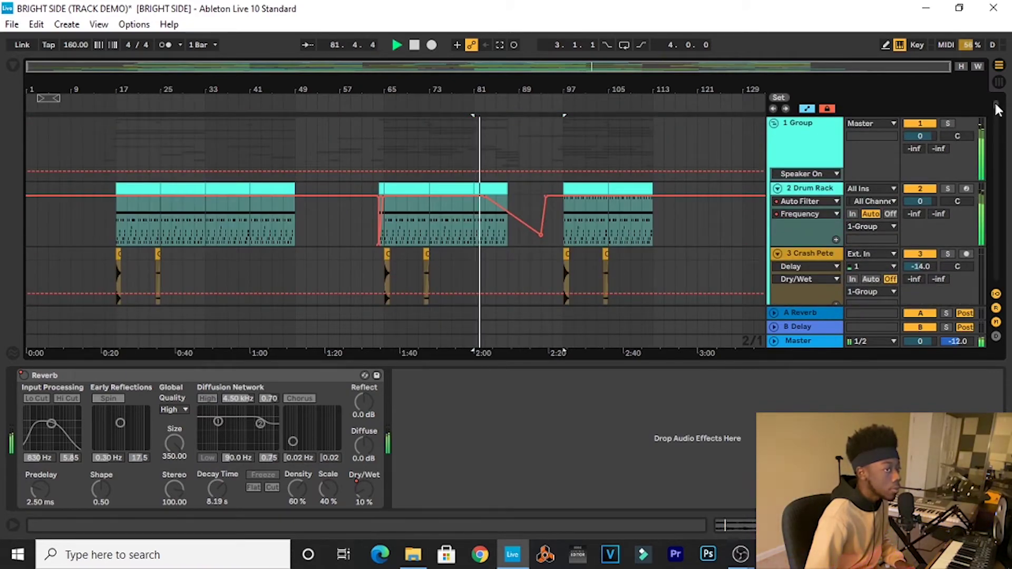
left_click_drag(998, 109, 1010, 179)
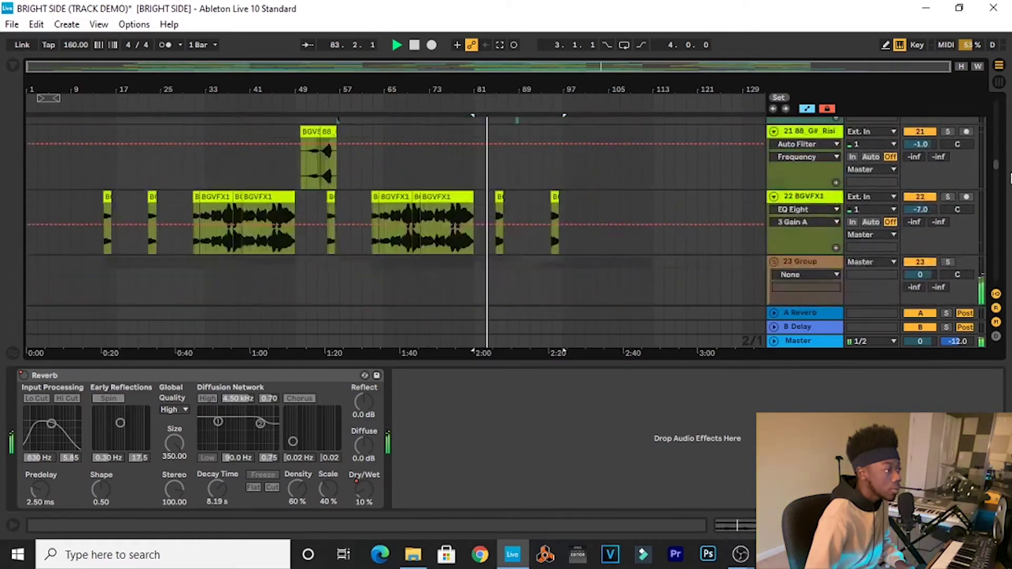
scroll(962, 228, "down", 6)
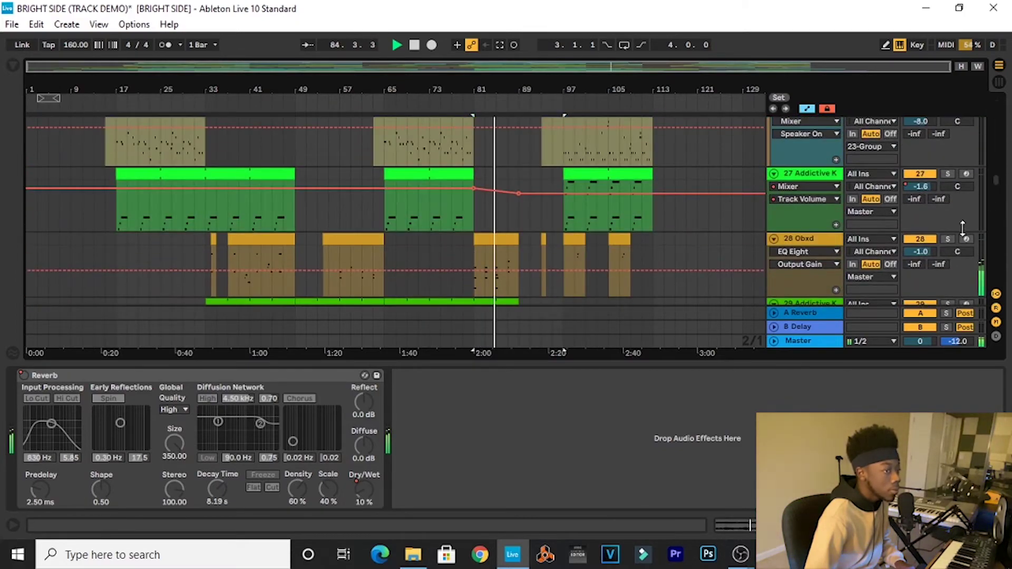
left_click(952, 238)
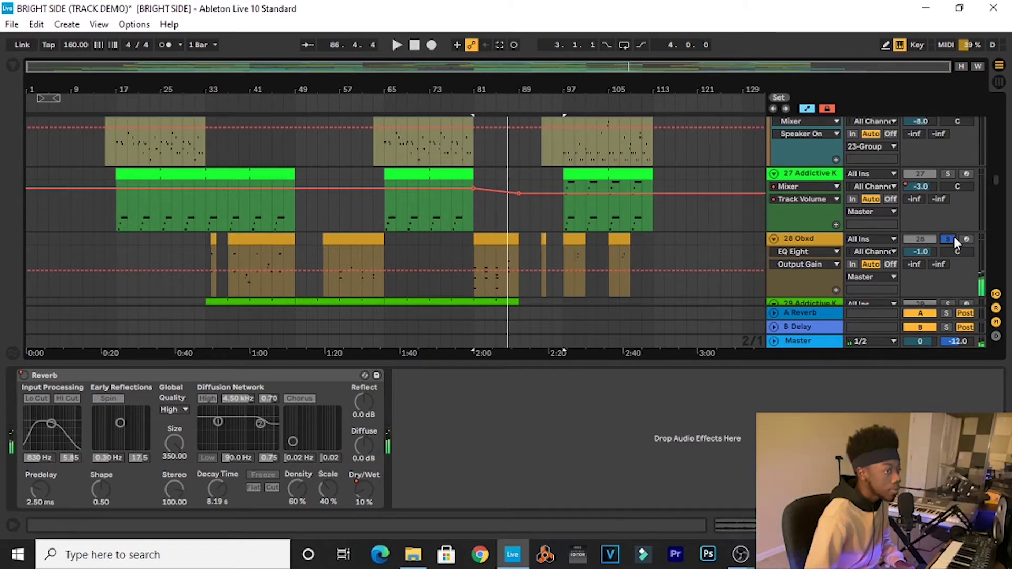
left_click(954, 239)
Select the clip at bars 81 to 89 on track 28 Obxd and inspect the track's ValhallaSupermassive settings.
left_click(487, 245)
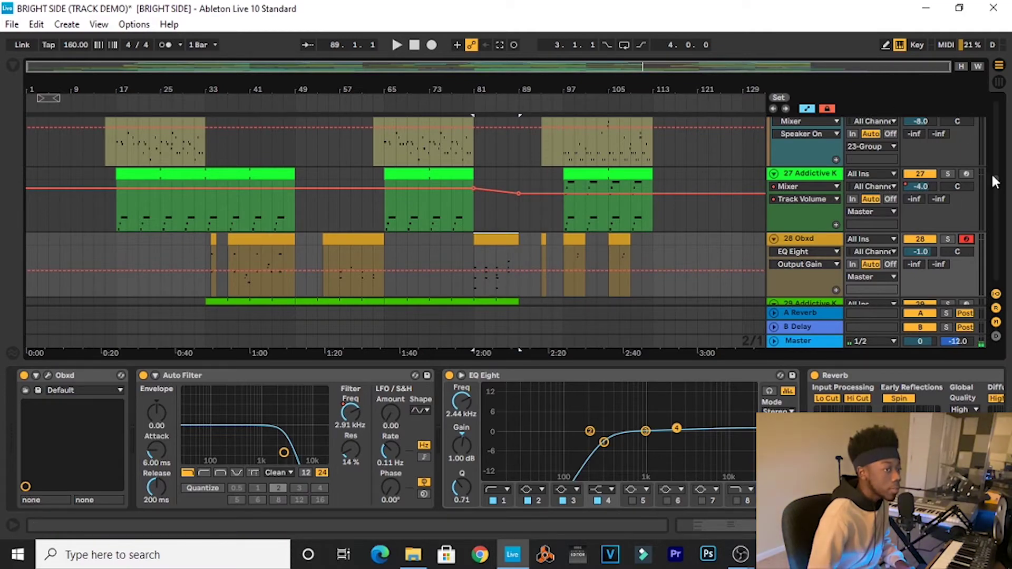
mouse_move(994, 182)
left_mouse_down()
mouse_move(997, 235)
mouse_move(994, 183)
mouse_move(1005, 175)
left_mouse_up()
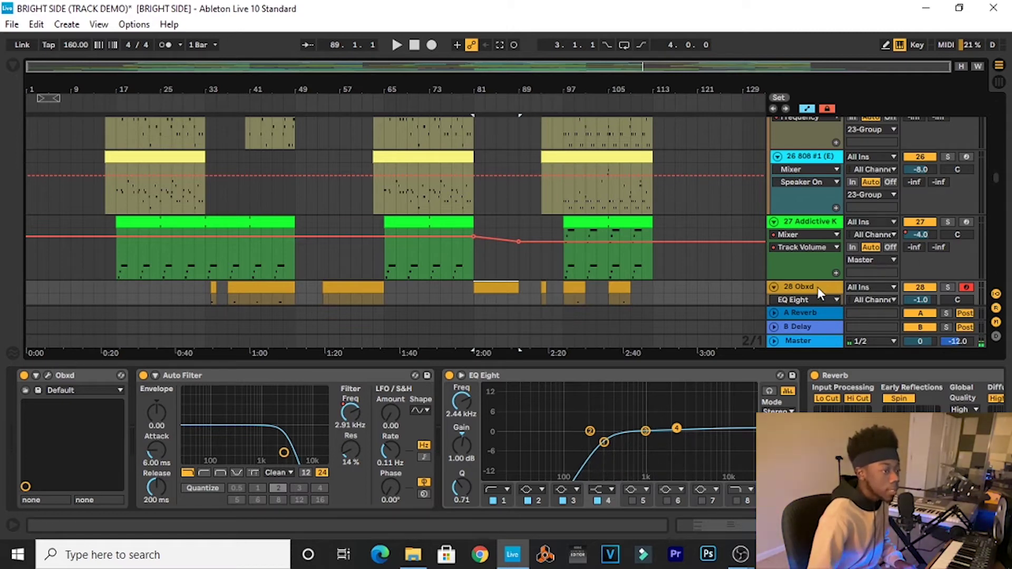
scroll(825, 244, "down", 1)
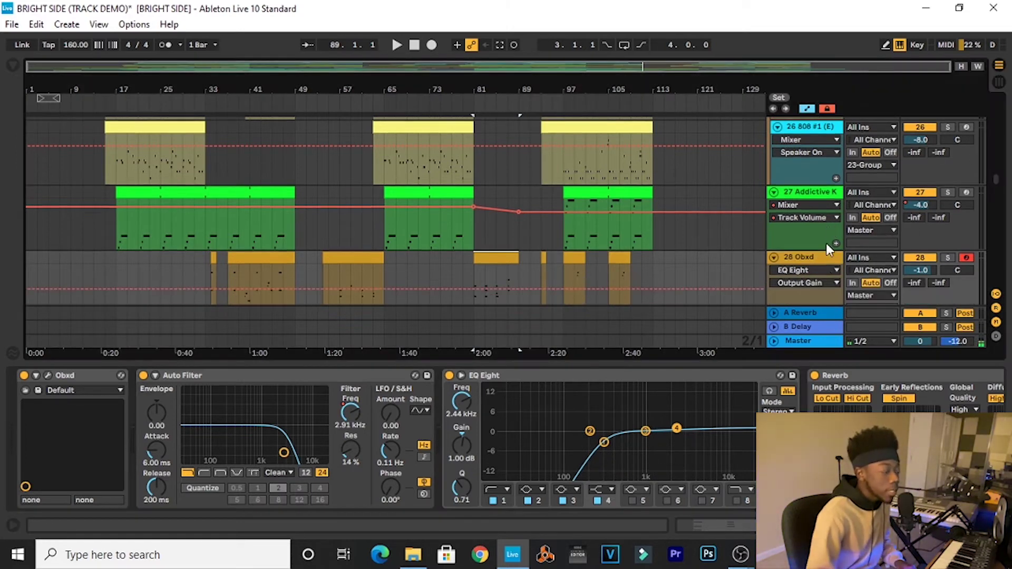
left_click(526, 267)
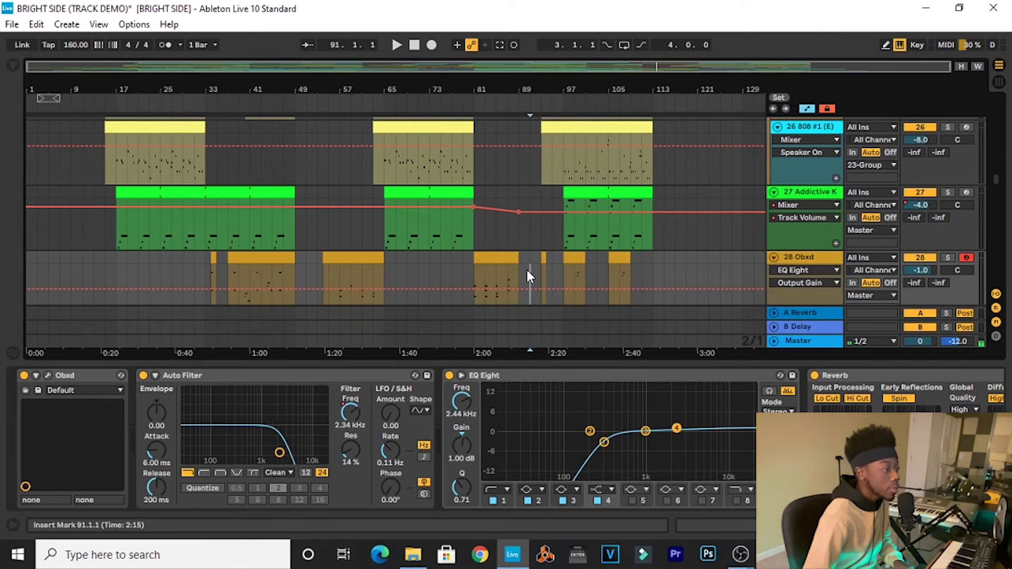
left_click_drag(525, 268, 475, 269)
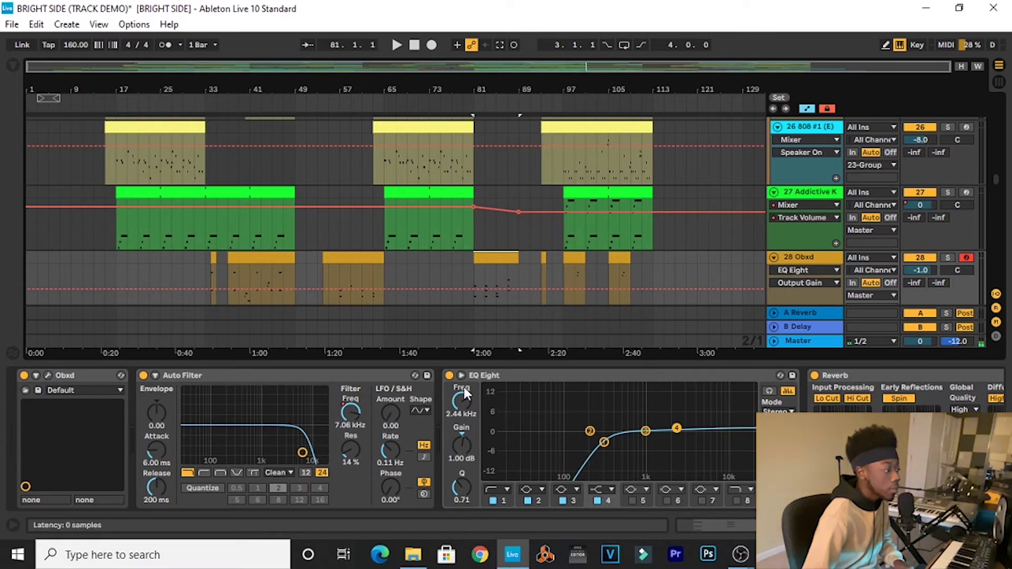
scroll(369, 438, "right", 5)
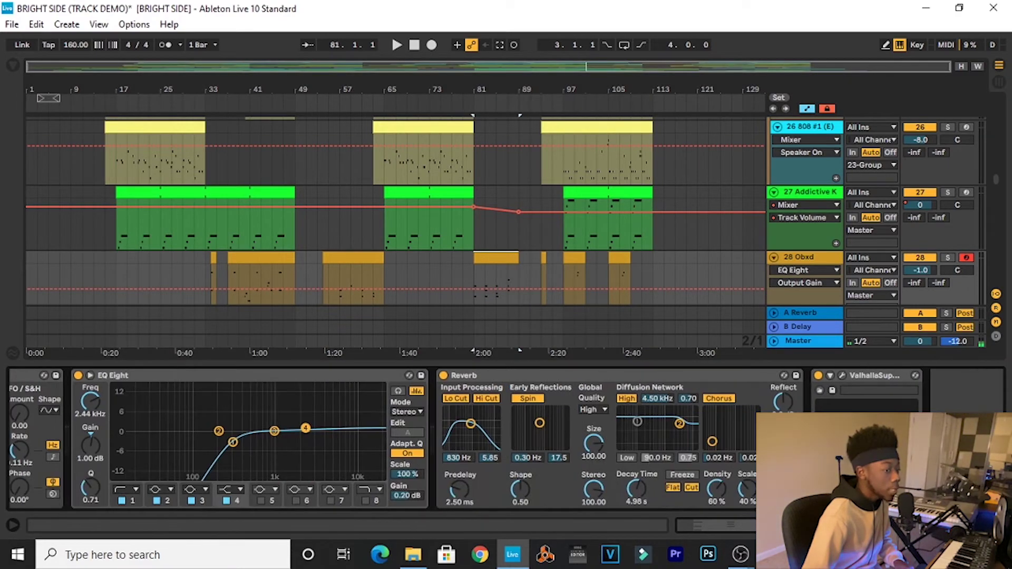
left_click(842, 375)
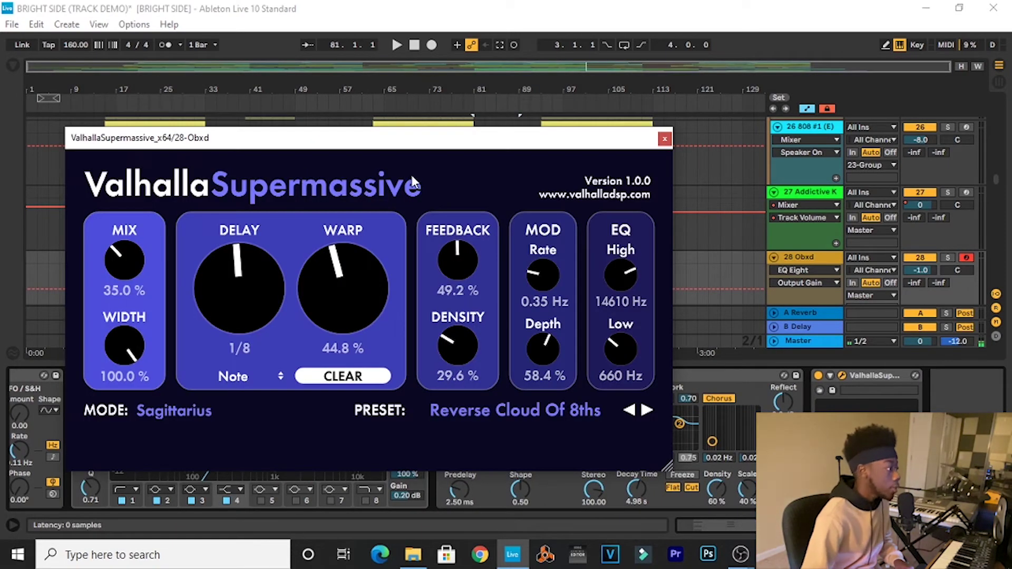
left_click(665, 138)
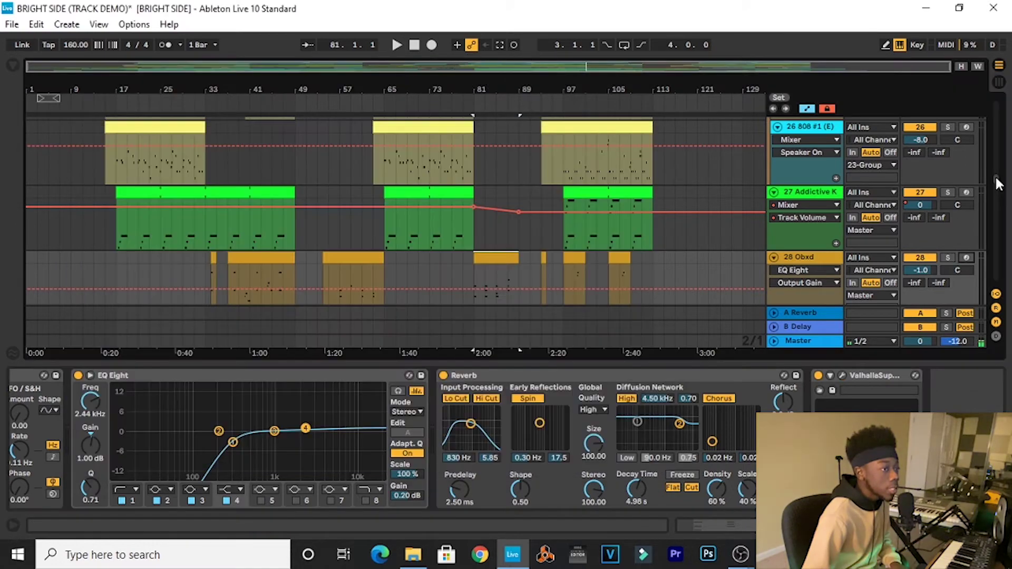
Play from bar 85 with track 14 Echo Synth soloed, then switch the solo to track 15 Vocal Riser.
scroll(981, 137, "up", 10)
scroll(980, 136, "down", 3)
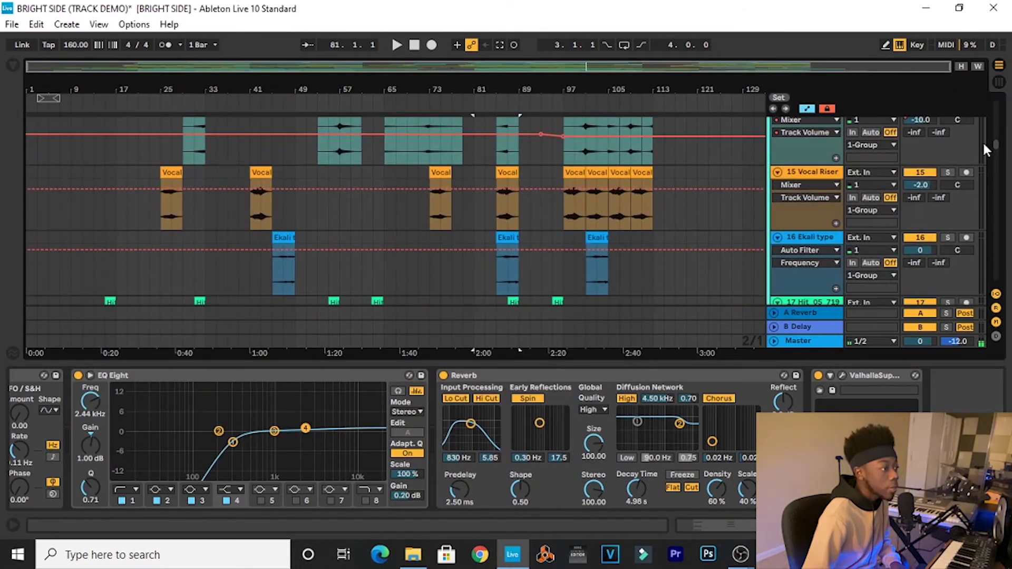
scroll(984, 143, "up", 1)
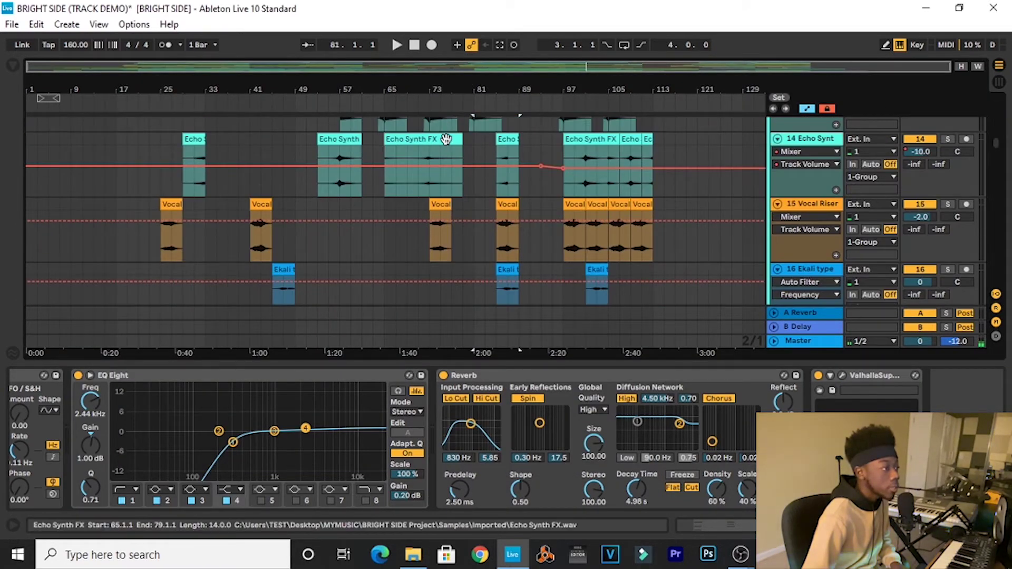
left_click(947, 155)
key("space")
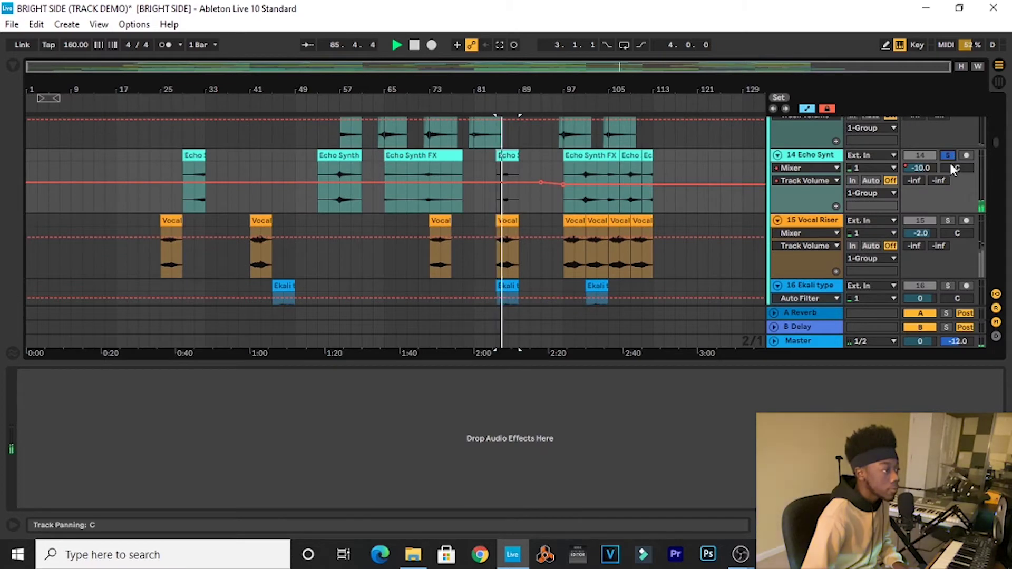
left_click(948, 220)
scroll(896, 240, "down", 3)
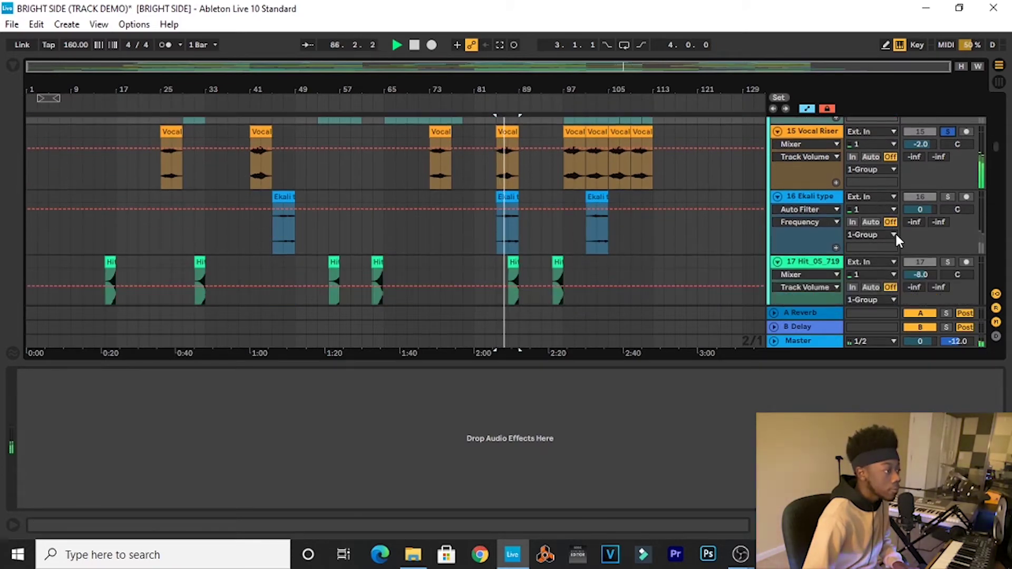
key("space")
Play from bar 85 with track 16 Ekali type soloed.
left_click(948, 196)
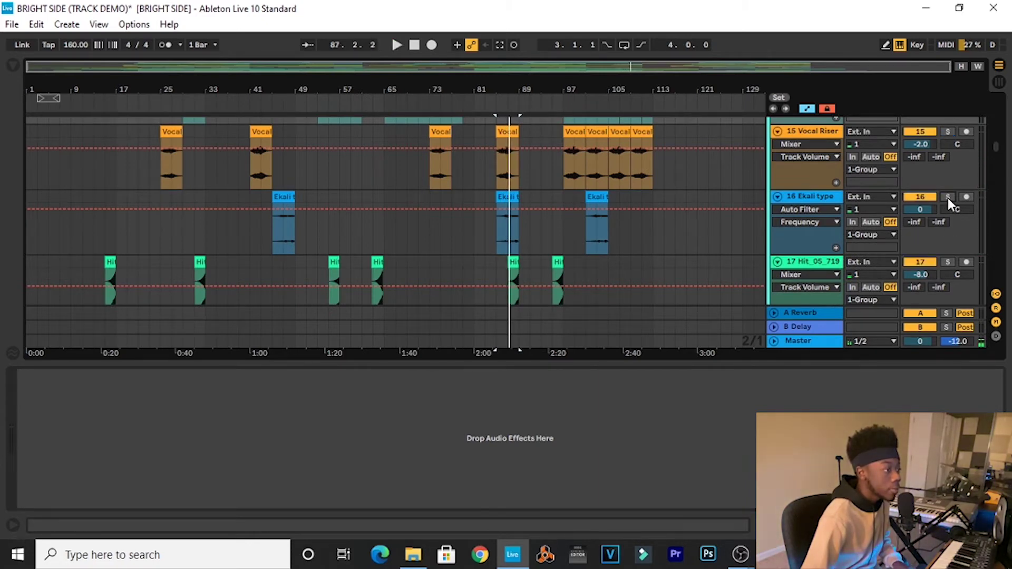
left_click(947, 196)
key("space")
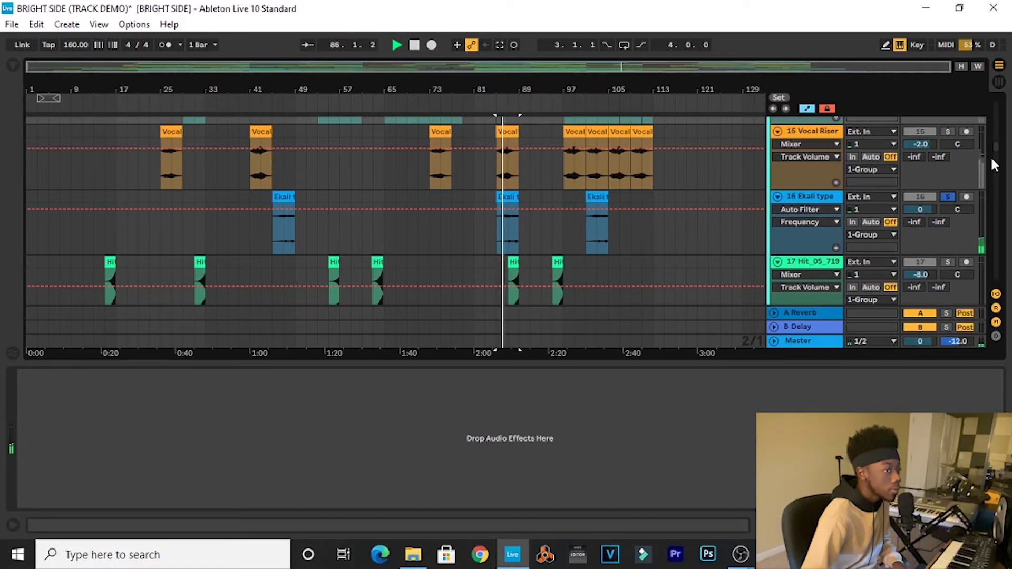
Select the track 2 Drum Rack clip at bar 81 and play it with 1 Group soloed.
left_click_drag(999, 149, 991, 96)
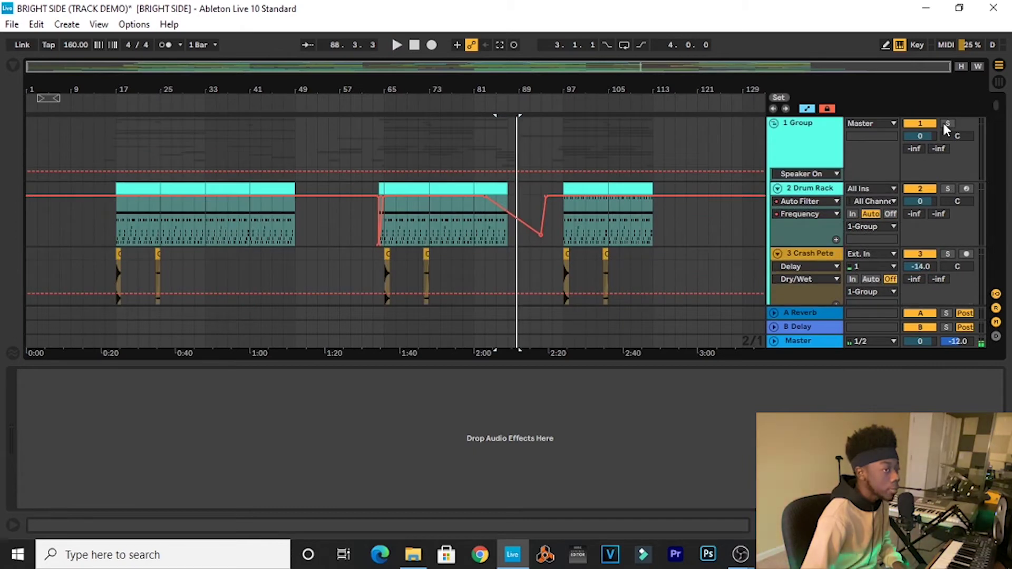
left_click(492, 188)
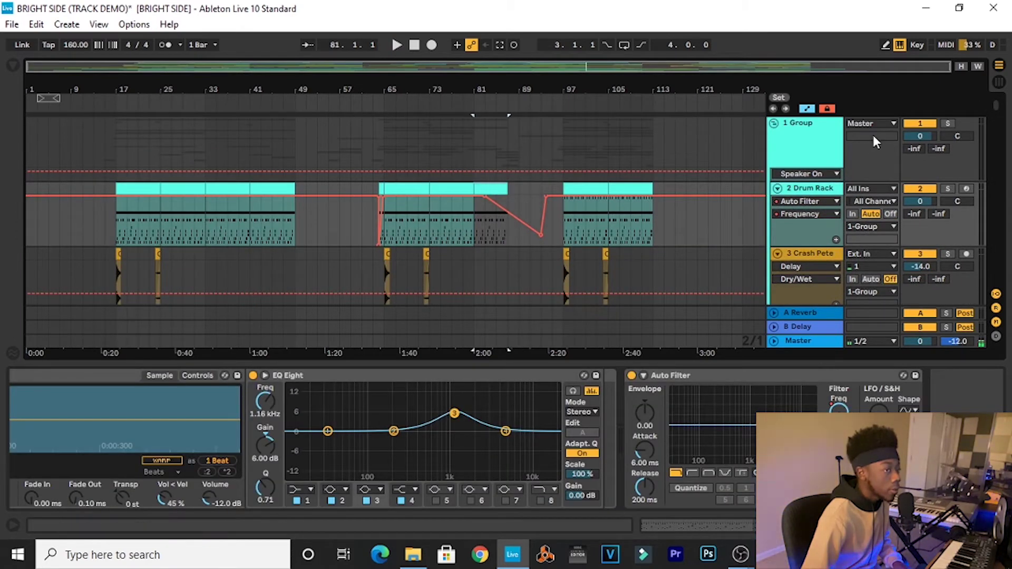
left_click(950, 122)
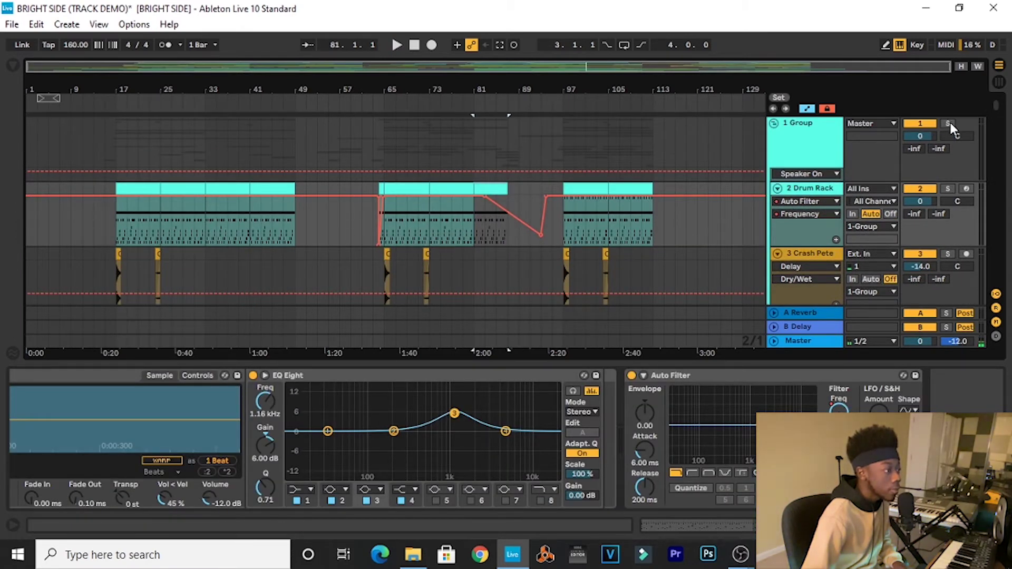
key("space")
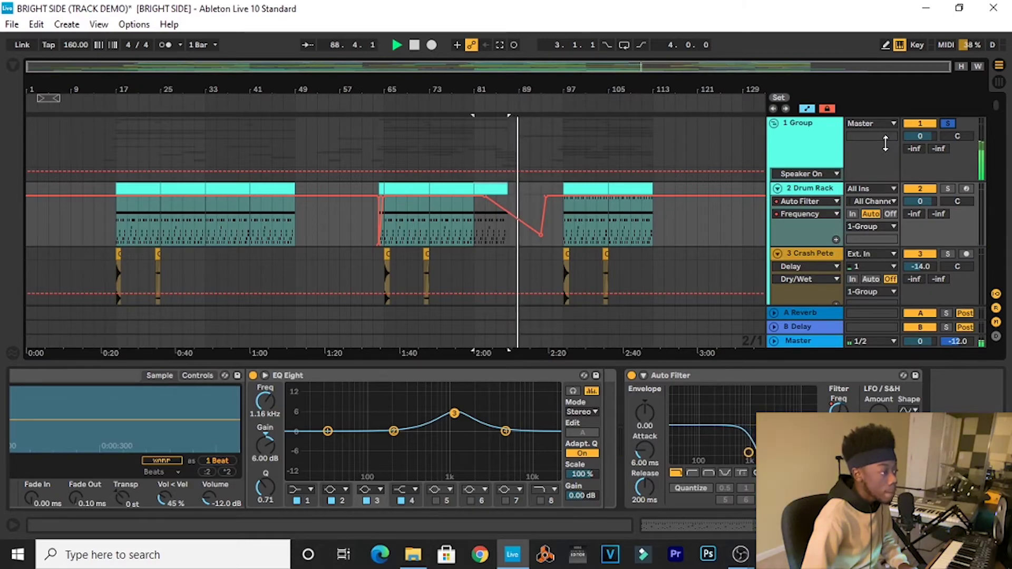
Stop playback and place the insert marker at bar 88 on track 2 Drum Rack, in the gap after its clip.
key("space")
mouse_move(997, 108)
left_mouse_down()
mouse_move(985, 238)
mouse_move(995, 285)
mouse_move(996, 106)
left_mouse_up()
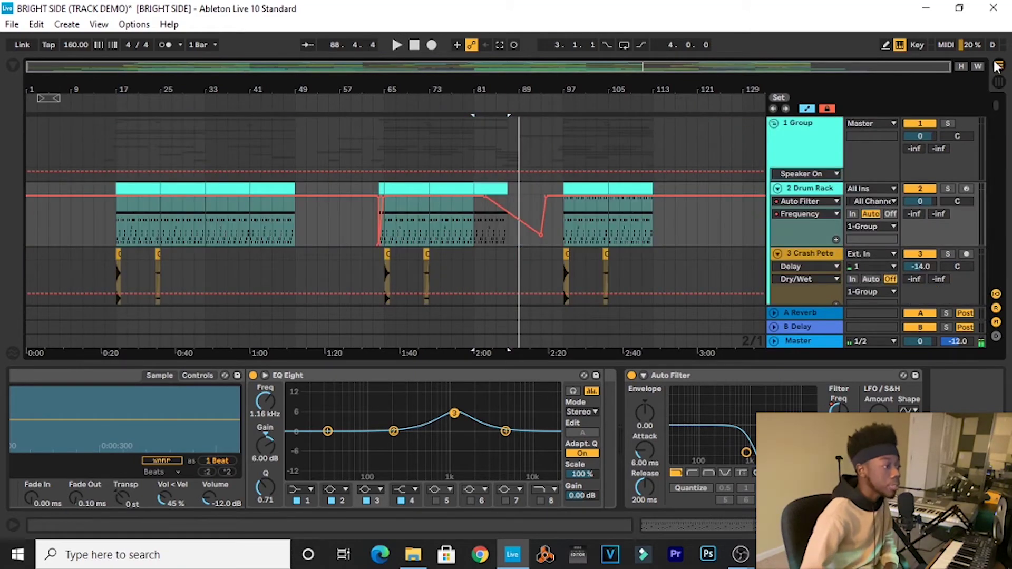
key("z")
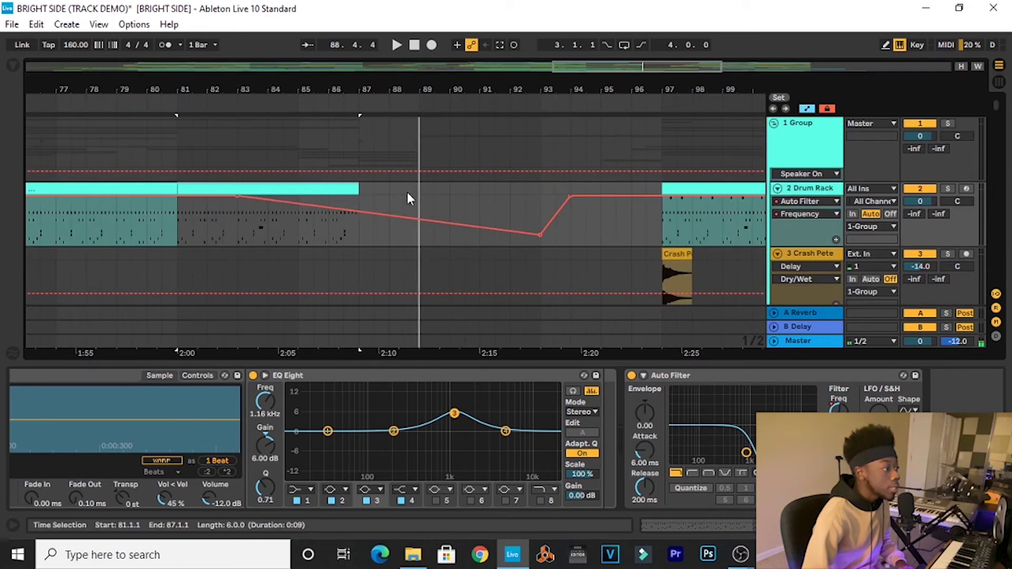
left_click(387, 207)
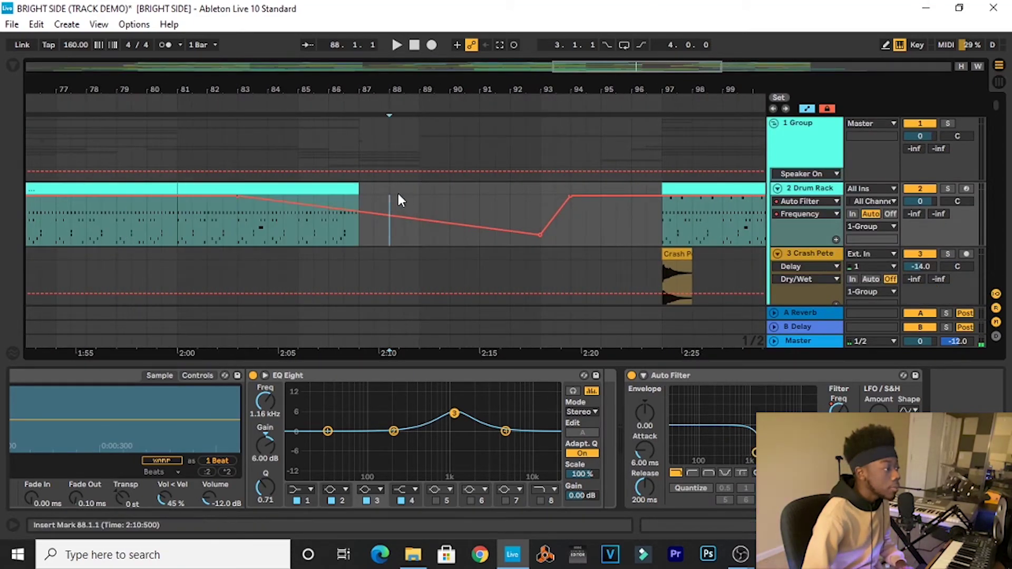
left_click(808, 189)
left_click_drag(540, 86, 524, 74)
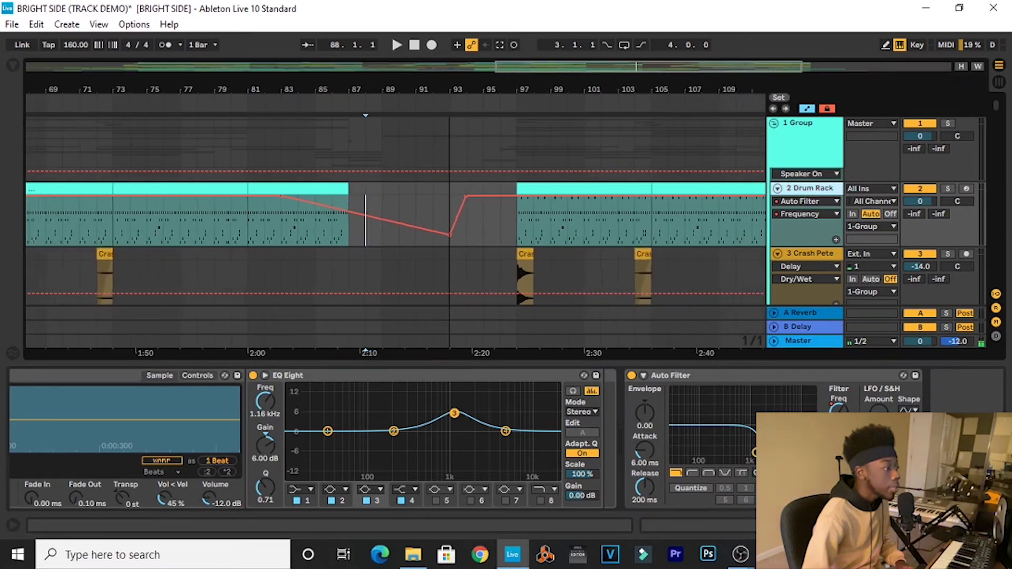
left_click_drag(449, 79, 449, 74)
Select the Guitar Loop 19 clip at bar 89 on track 43 Cymatics and play it soloed.
left_click_drag(998, 109, 991, 223)
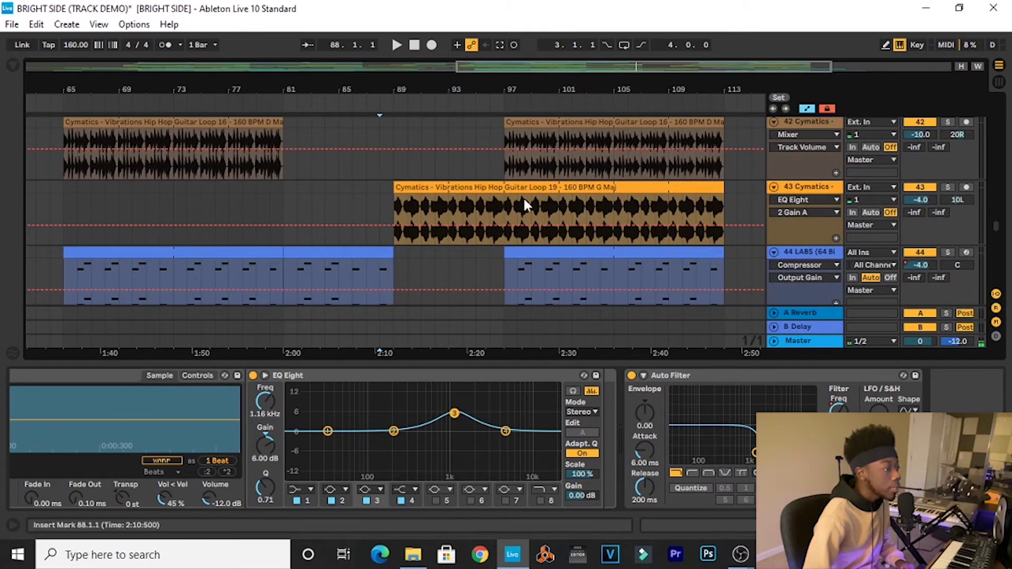
left_click(451, 188)
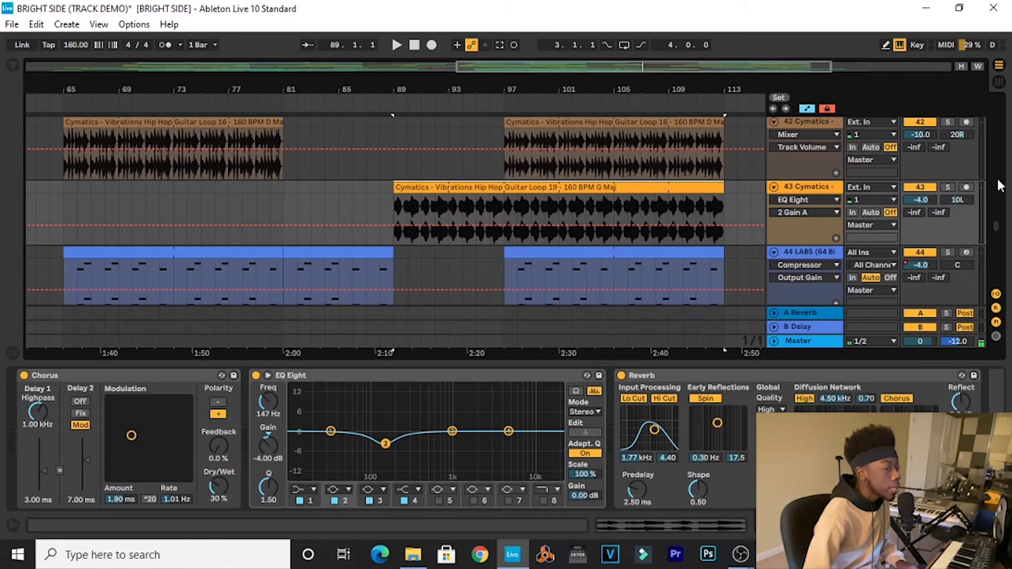
left_click(947, 188)
key("space")
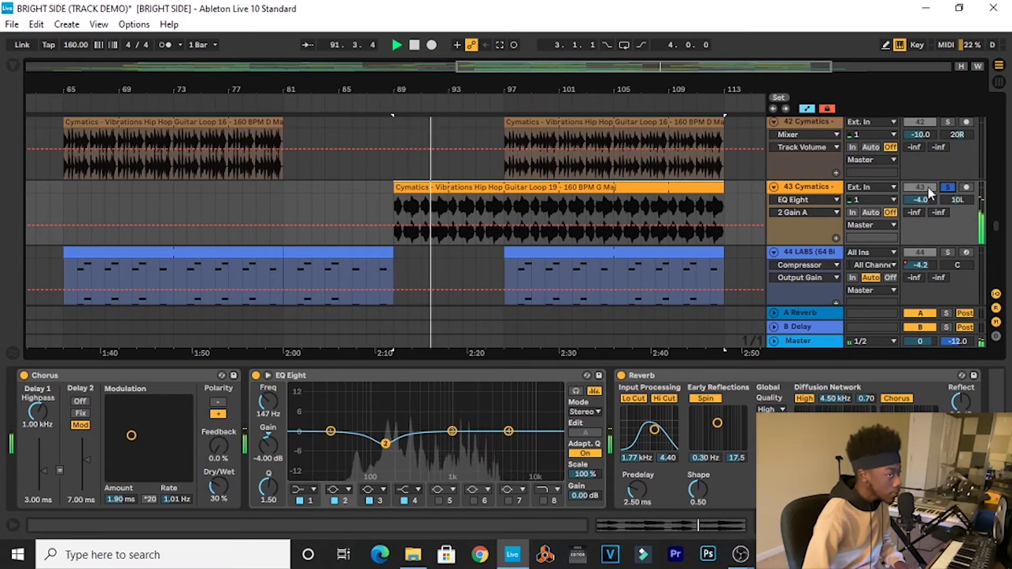
left_click(948, 187)
key("space")
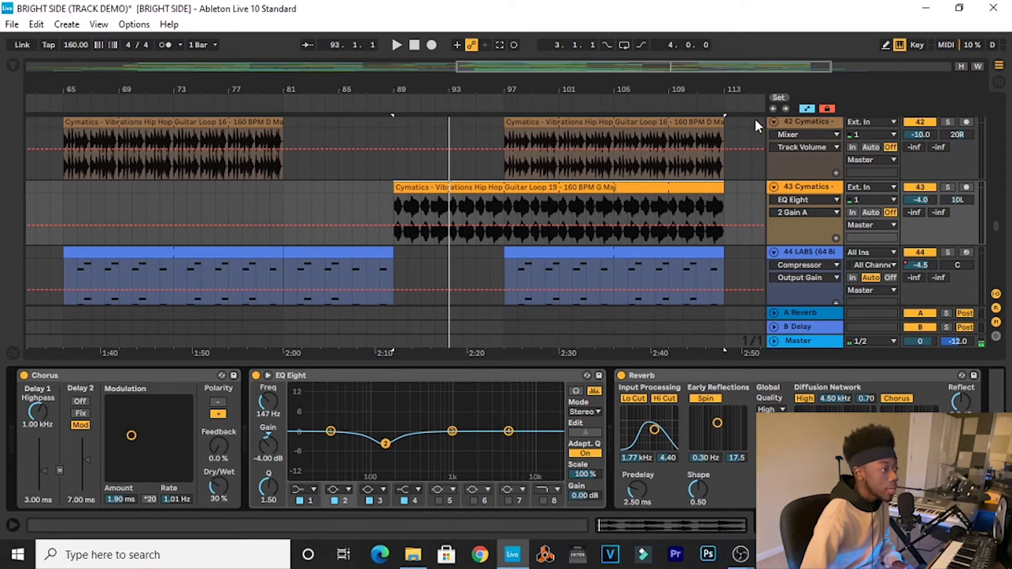
Select the 808 Mob Top Drum Loop 2 clip at bar 89 on track 8 and play it soloed.
left_click(727, 205)
left_click(660, 188)
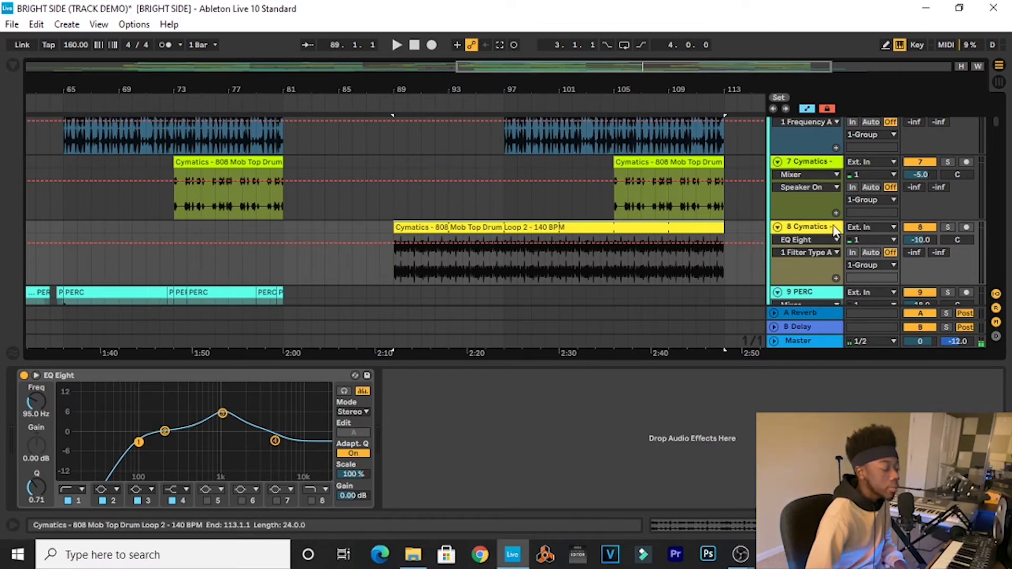
left_click_drag(1001, 119, 1008, 221)
scroll(947, 262, "up", 15)
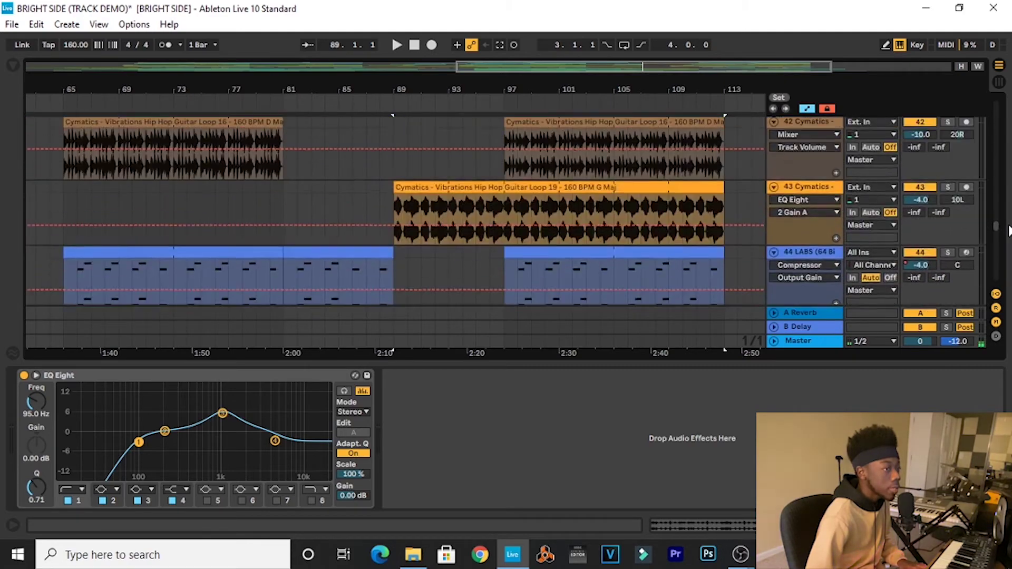
key("space")
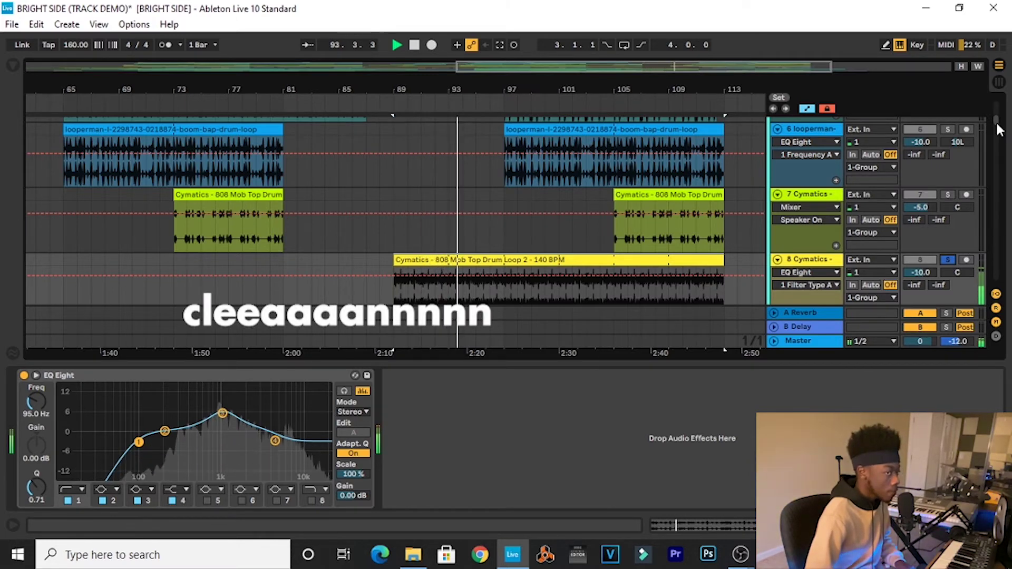
scroll(996, 134, "down", 3)
scroll(997, 133, "down", 3)
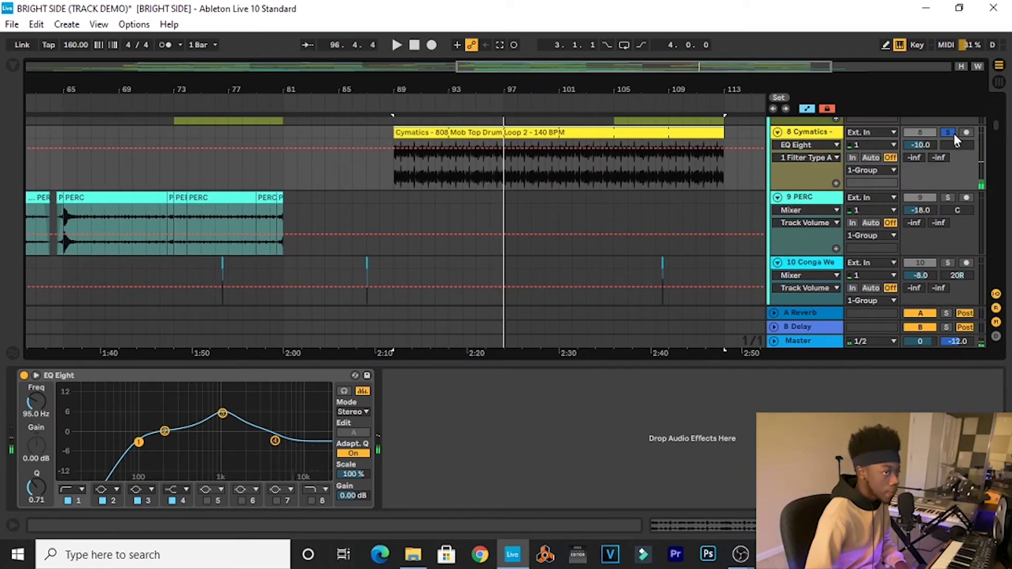
Open the COY_Charm2 vocal clip at bar 89 on track 46 and play it with 45 Group soloed.
left_click_drag(1001, 135, 998, 240)
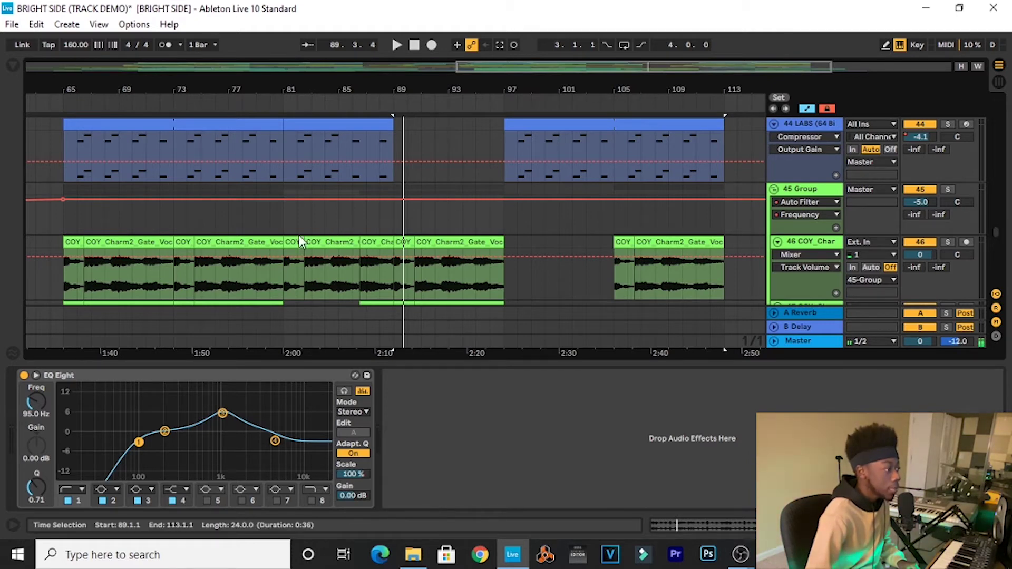
left_click_drag(367, 85, 369, 108)
double_click(406, 241)
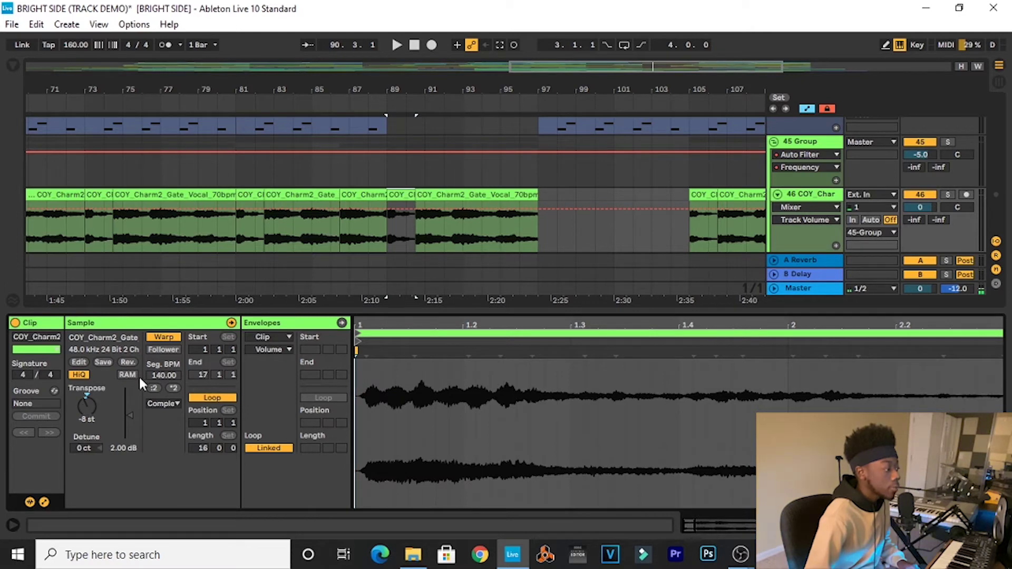
key("space")
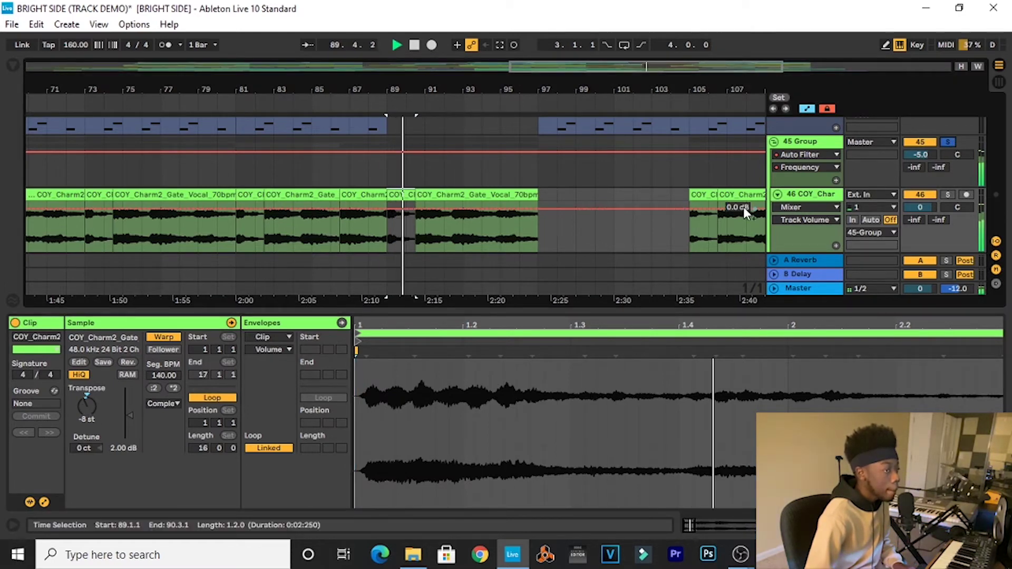
scroll(754, 196, "down", 2)
scroll(765, 186, "down", 1)
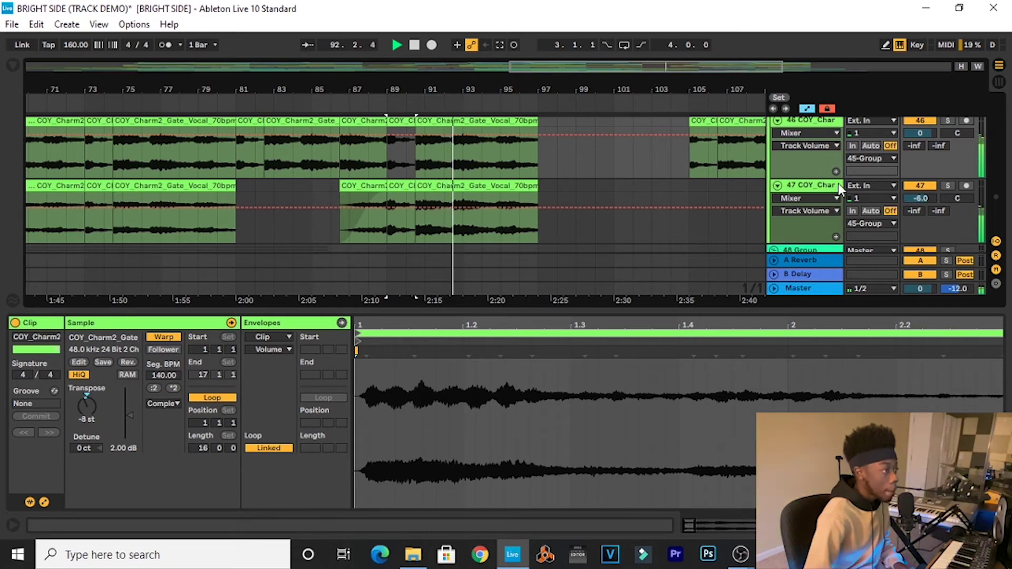
Show the Auto Filter and EQ Eight settings of 45 Group, then unsolo the group and stop playback.
scroll(840, 193, "up", 2)
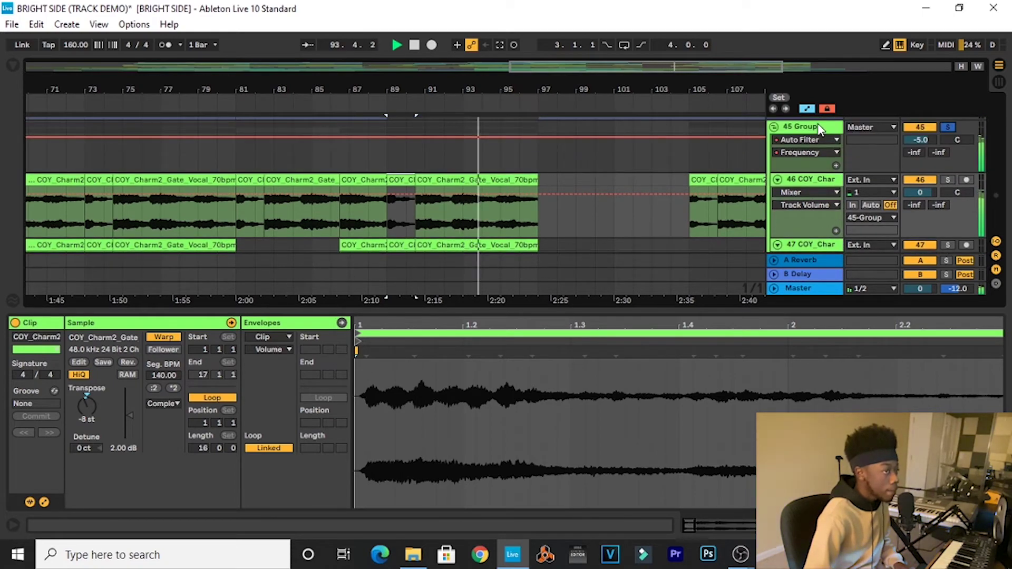
left_click(820, 130)
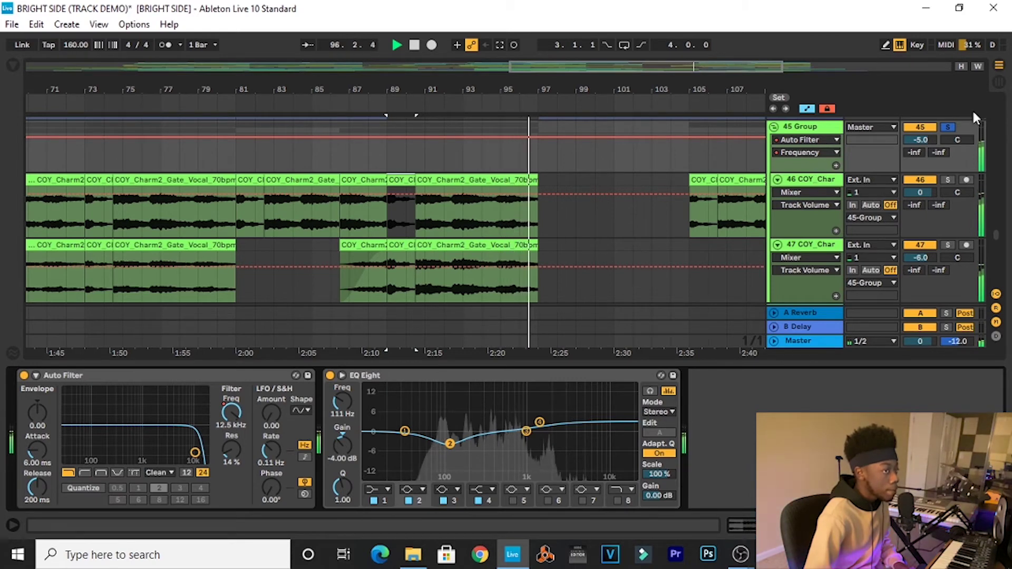
left_click(948, 128)
key("space")
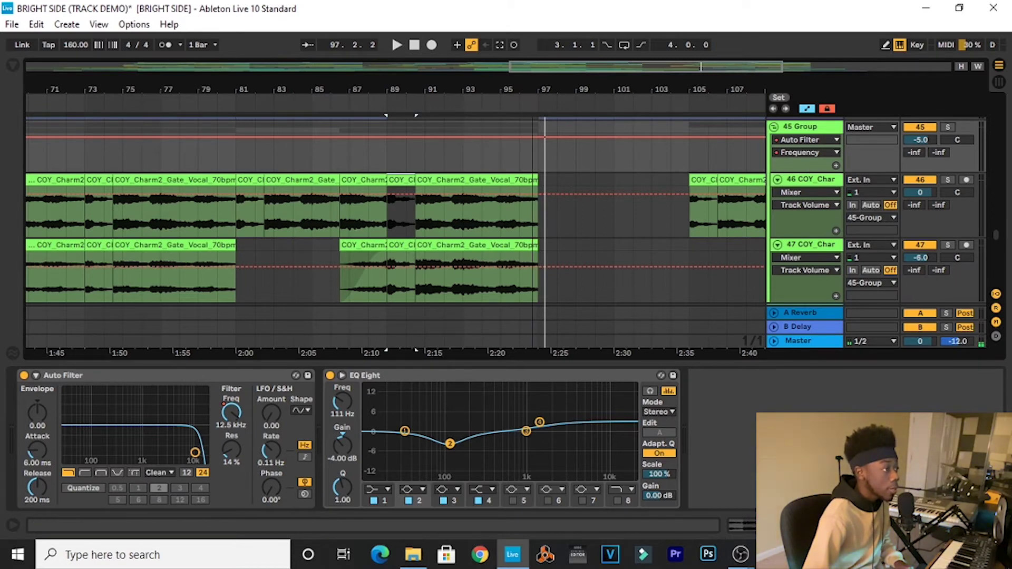
Play the COY_Charm2 vocals from bar 95 on track 46.
scroll(522, 143, "up", 3)
left_click(456, 213)
key("space")
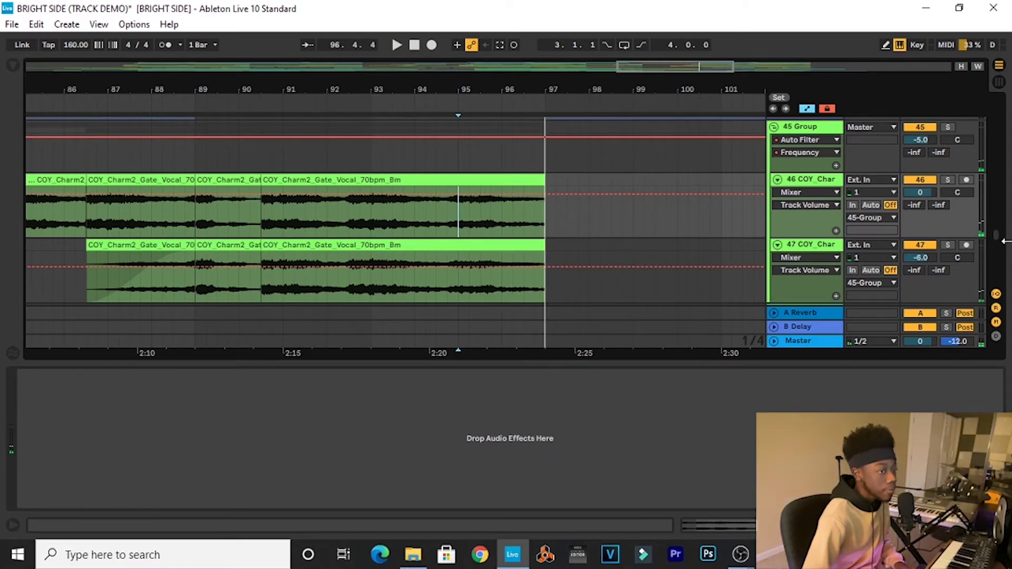
Play the Melody_C#m 140 clip from bar 89 with track 53 soloed.
left_click_drag(997, 235, 997, 243)
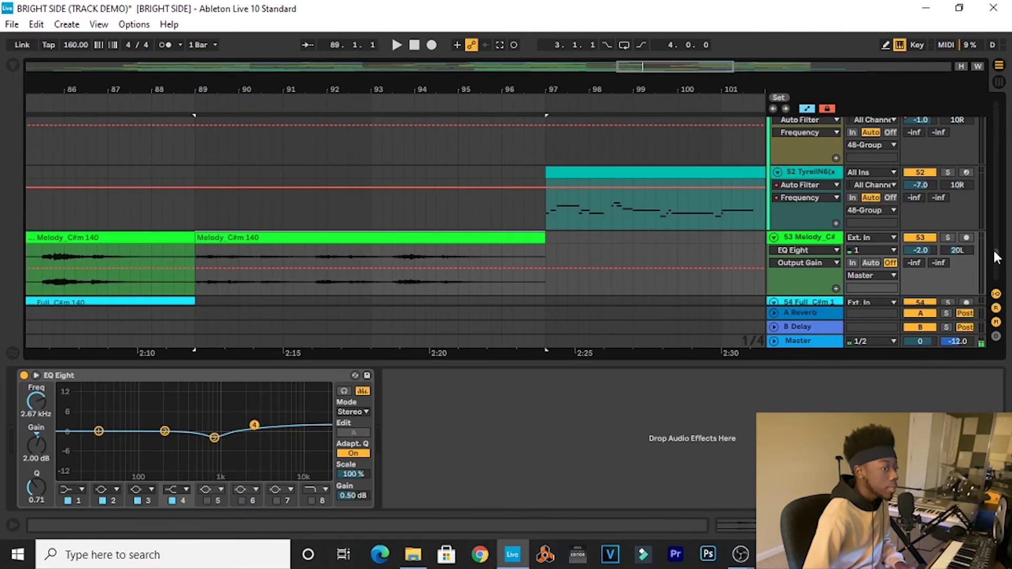
mouse_move(997, 257)
left_mouse_down()
mouse_move(996, 276)
mouse_move(983, 117)
mouse_move(993, 280)
mouse_move(995, 263)
left_mouse_up()
left_click(948, 238)
key("space")
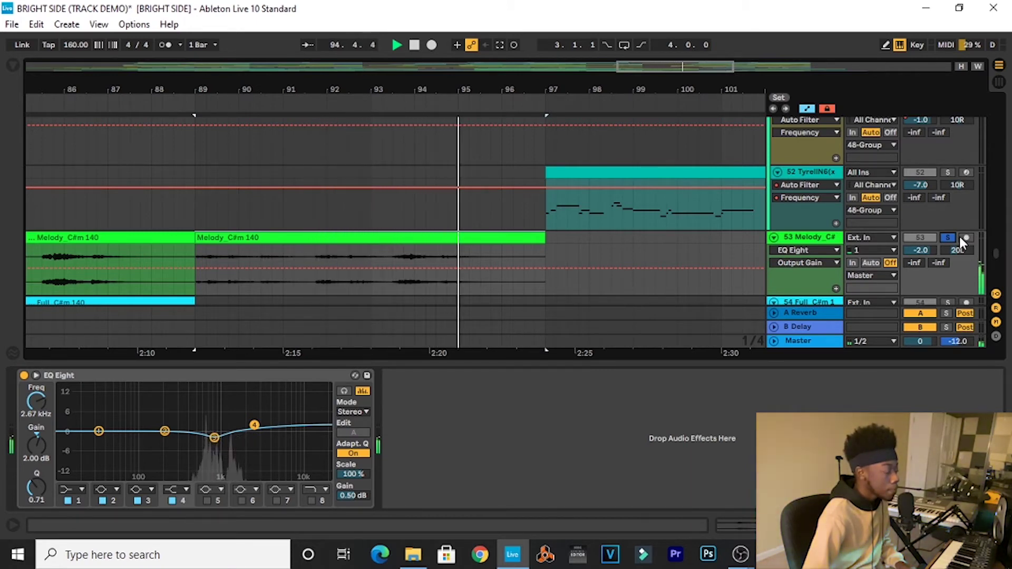
key("space")
Set the start point to bar 96 and play track 17 Hit_05_719 soloed.
left_click_drag(996, 255, 996, 106)
left_click(811, 171)
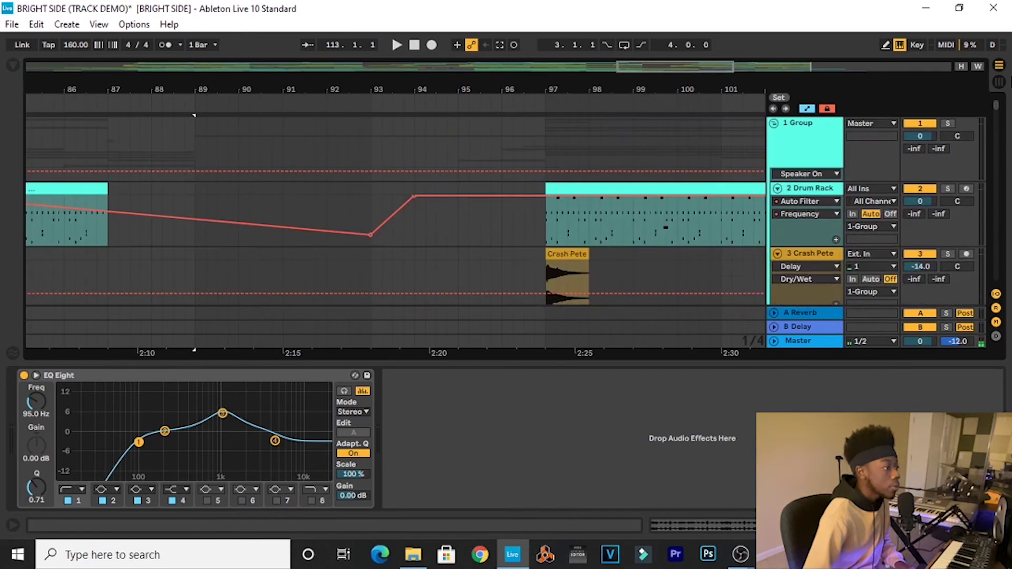
left_click(506, 223)
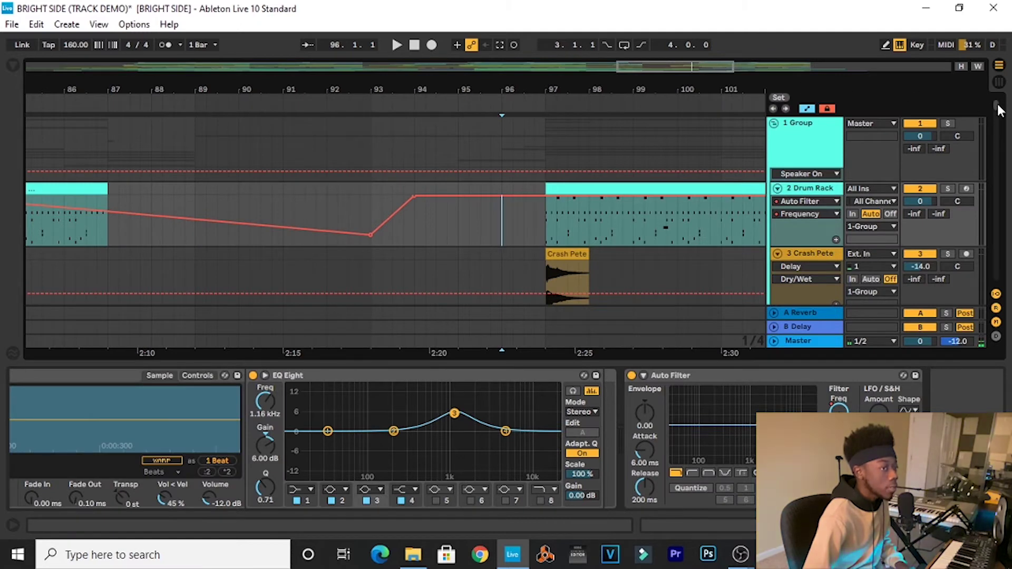
left_click_drag(998, 110, 996, 161)
key("space")
left_click(948, 127)
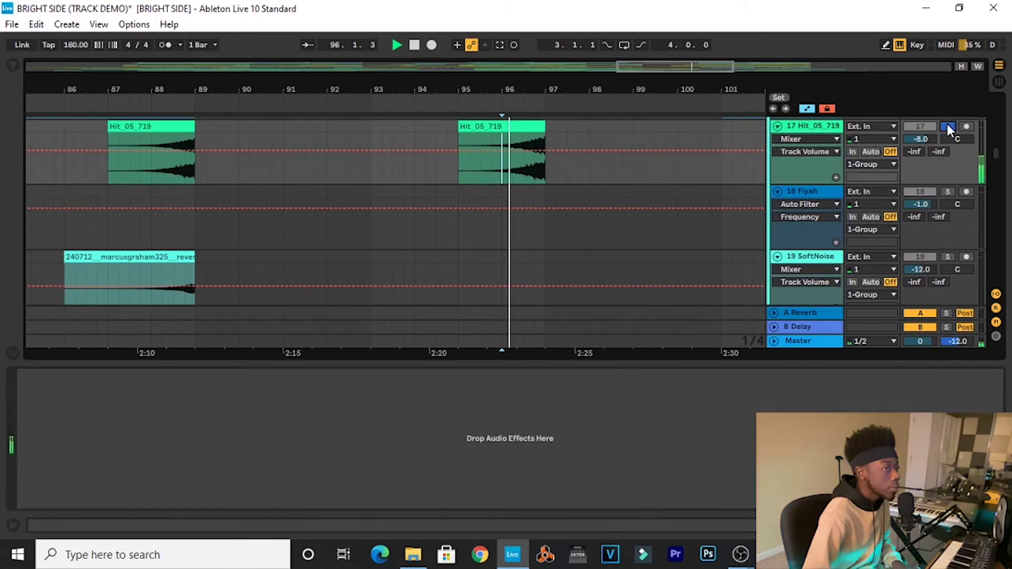
key("space")
scroll(952, 120, "up", 10)
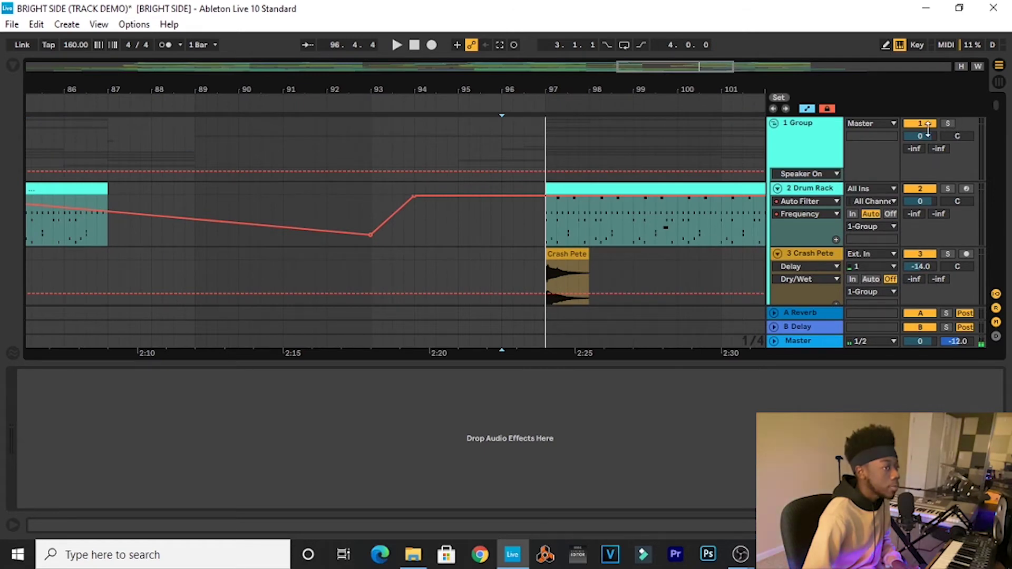
Play from bar 89 with track 53 Melody soloed, then switch the solo to track 41 VFX.
left_click(951, 125)
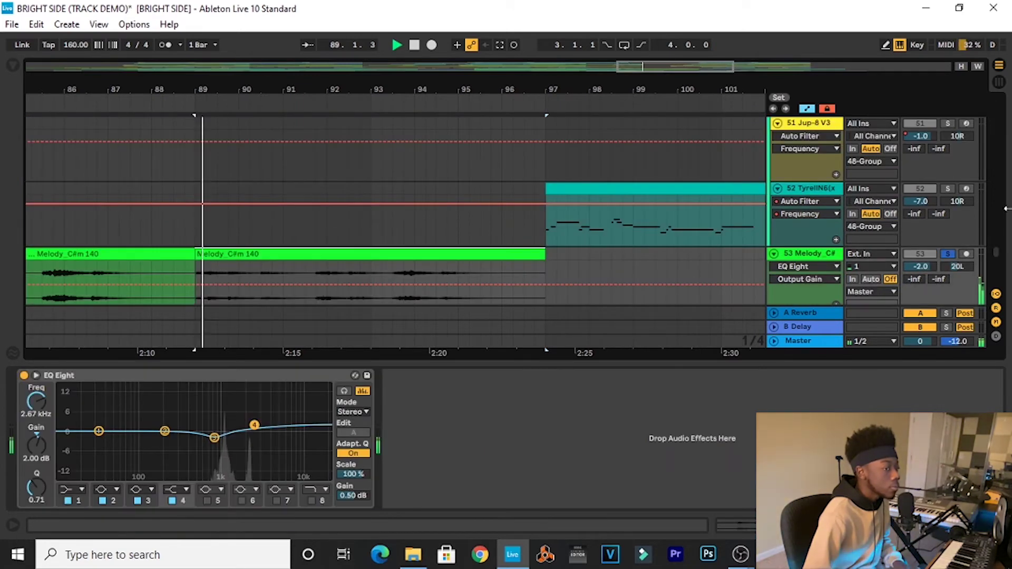
left_click_drag(1000, 255, 996, 221)
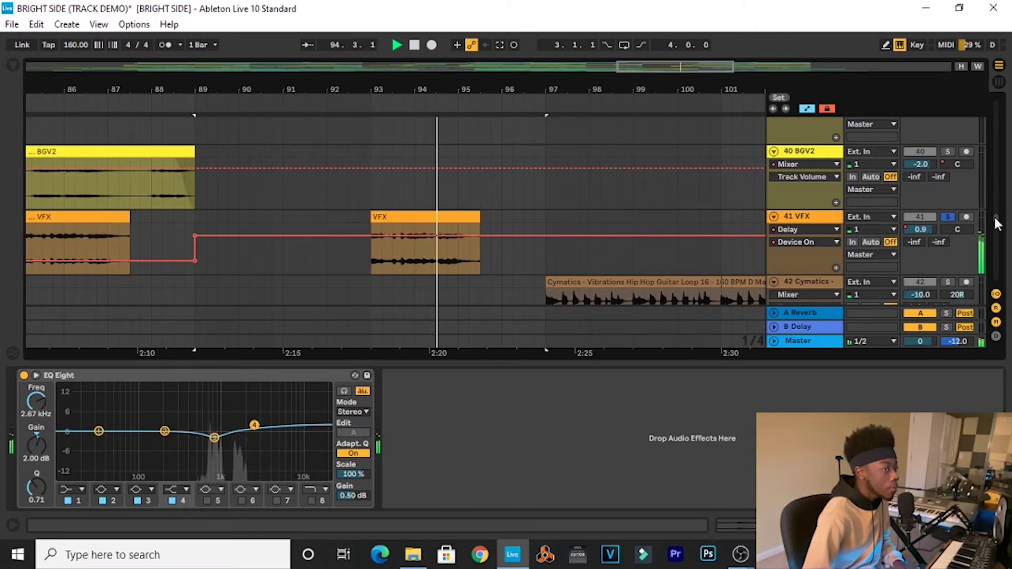
scroll(996, 224, "down", 2)
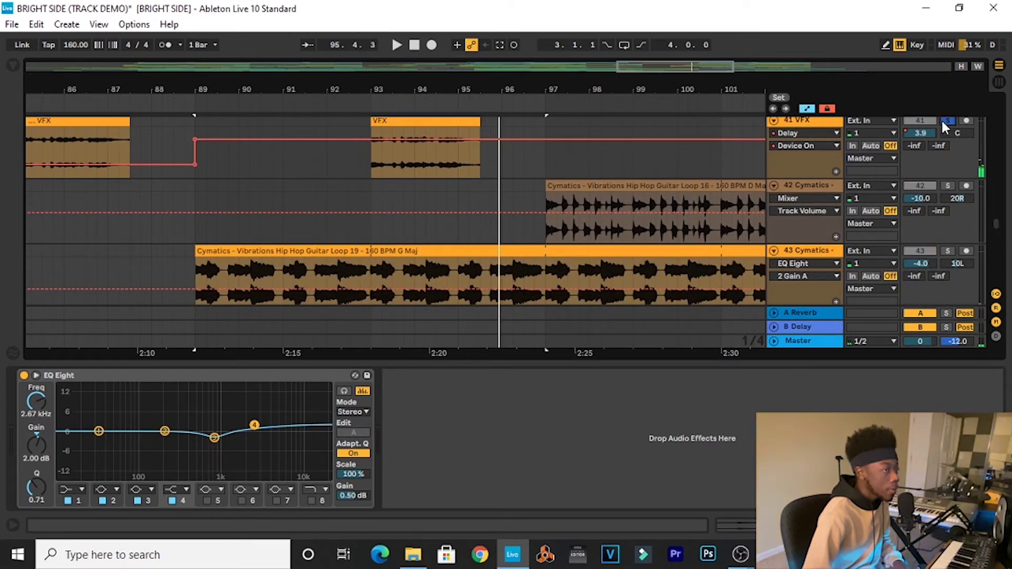
Open the VFX clip at bar 93 and play it with track 41 soloed.
double_click(398, 121)
key("space")
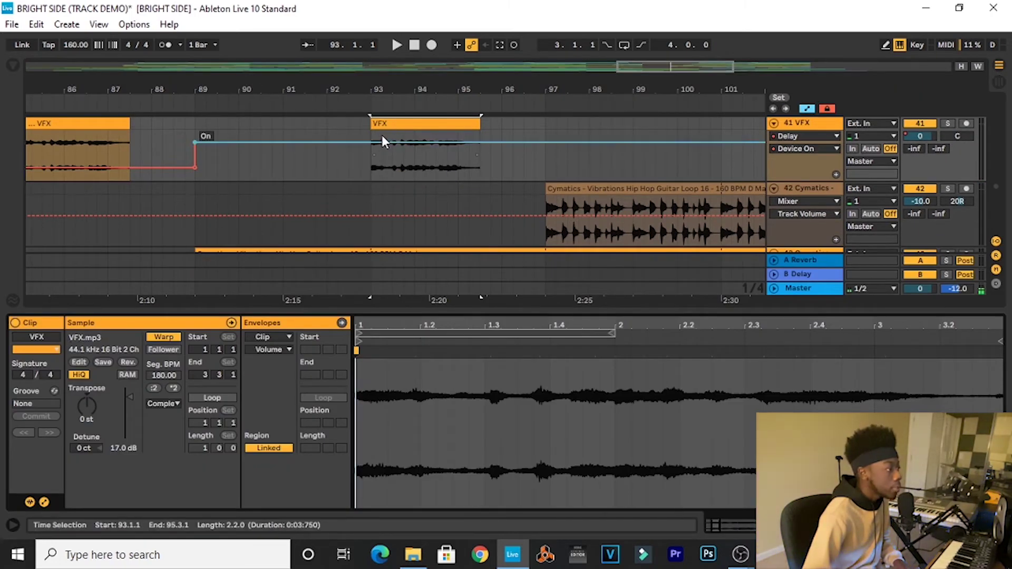
left_click(947, 122)
key("space")
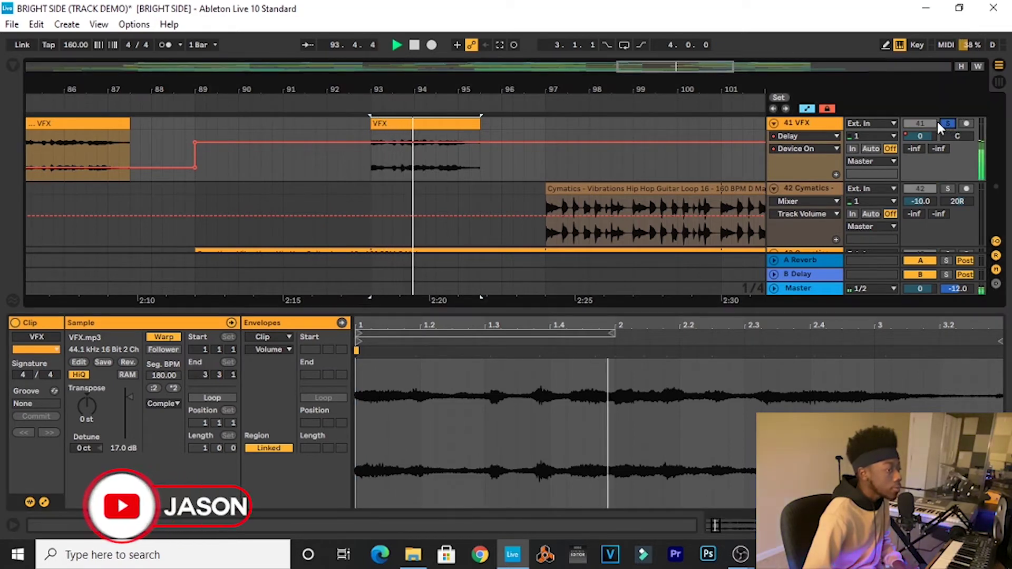
Show track 41 VFX's EQ Eight, Reverb and Delay settings, then stop playback and unsolo the track.
left_click(813, 125)
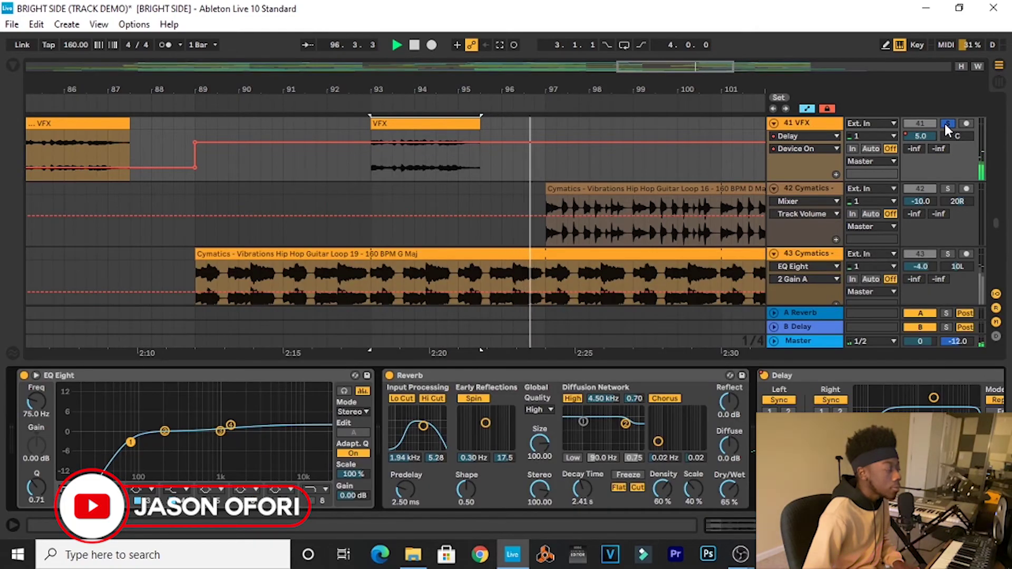
key("space")
left_click(948, 124)
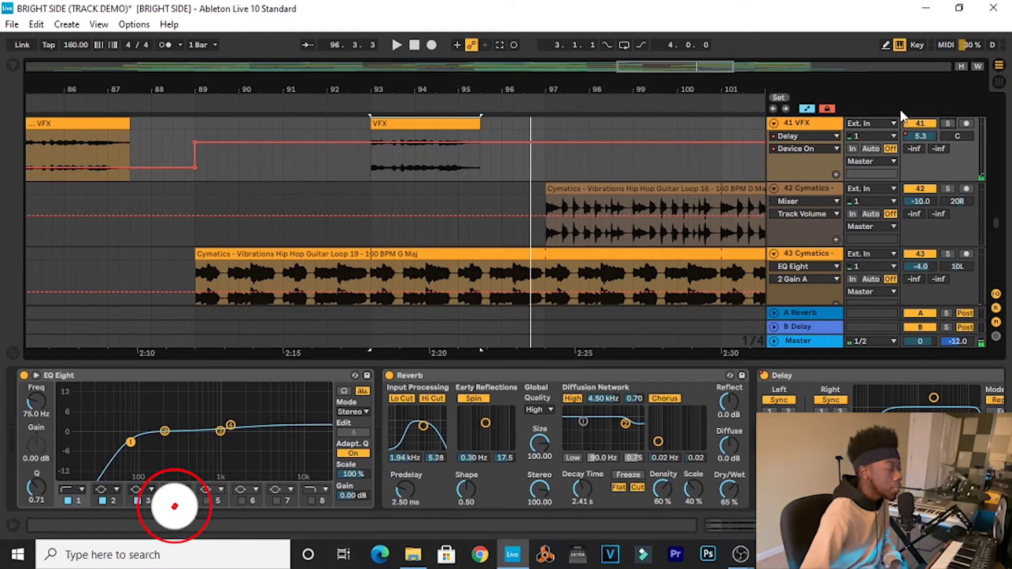
Play the full arrangement from bar 89 and switch off track 60 MIC.
key("minus")
left_click(322, 178)
key("space")
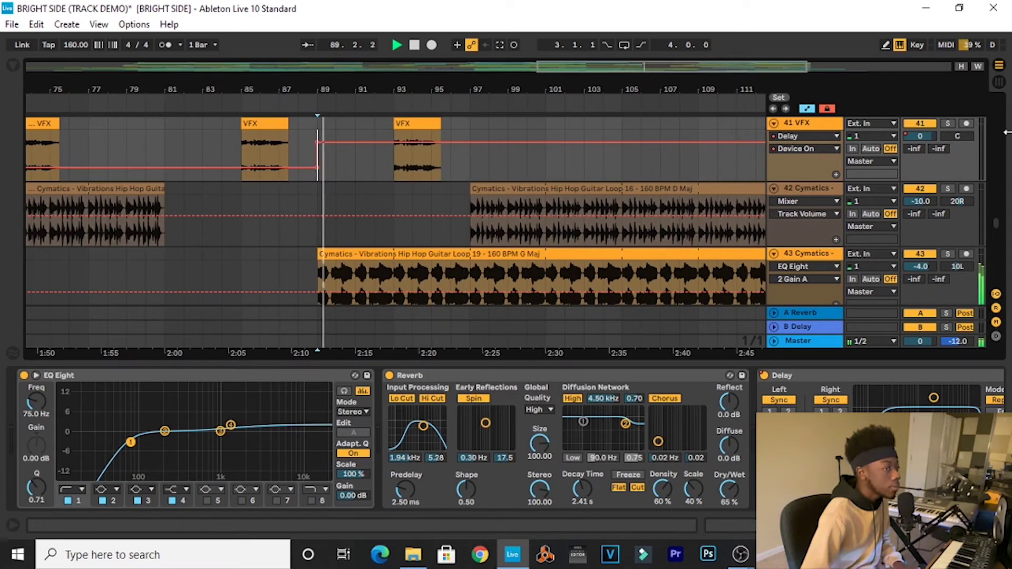
left_click_drag(1000, 224, 986, 297)
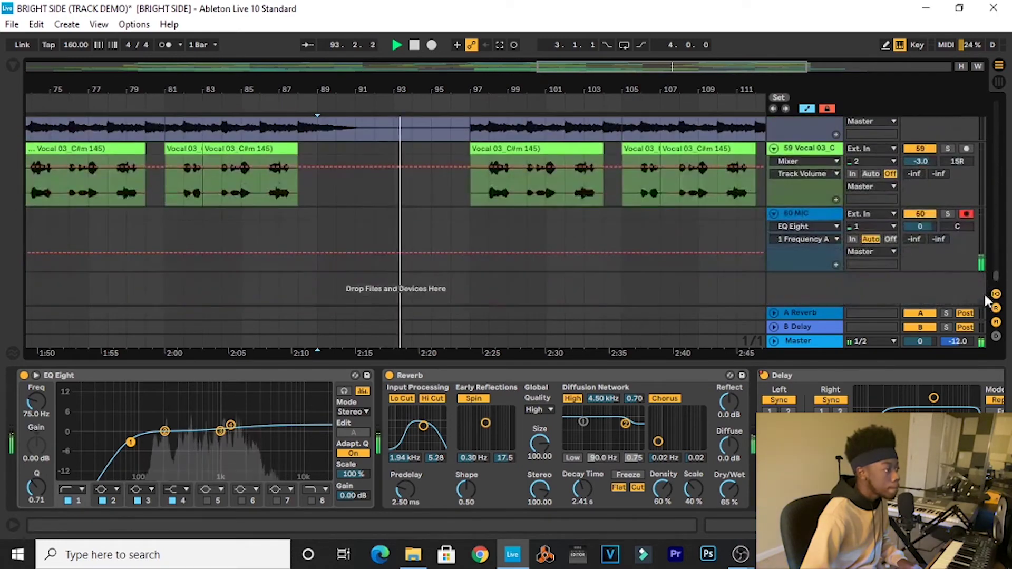
left_click(928, 209)
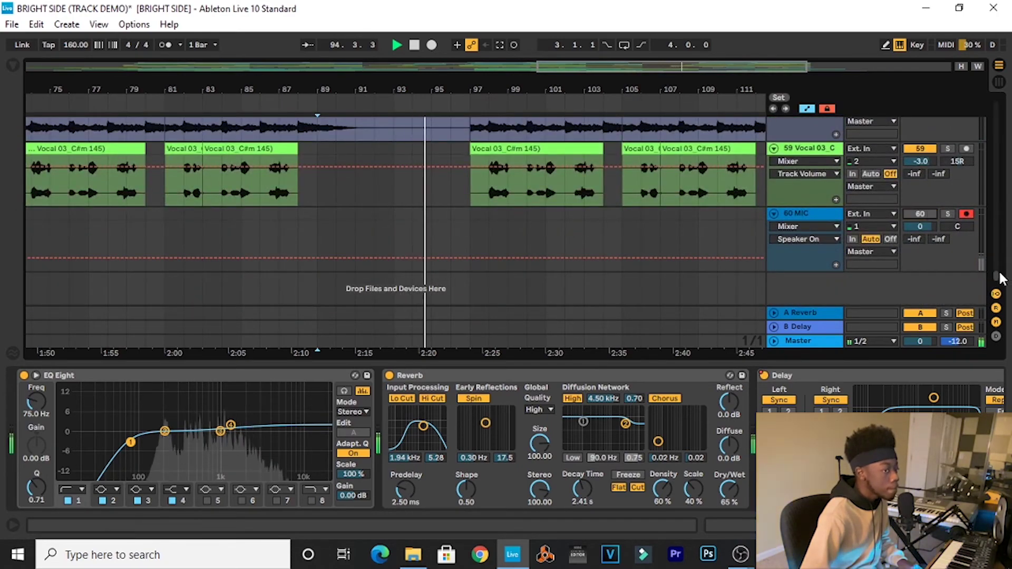
Select the Drum Rack clip at bar 97, then show the devices of tracks 25 BSeven Bass and 26 808 #1.
left_click_drag(1000, 278, 980, 226)
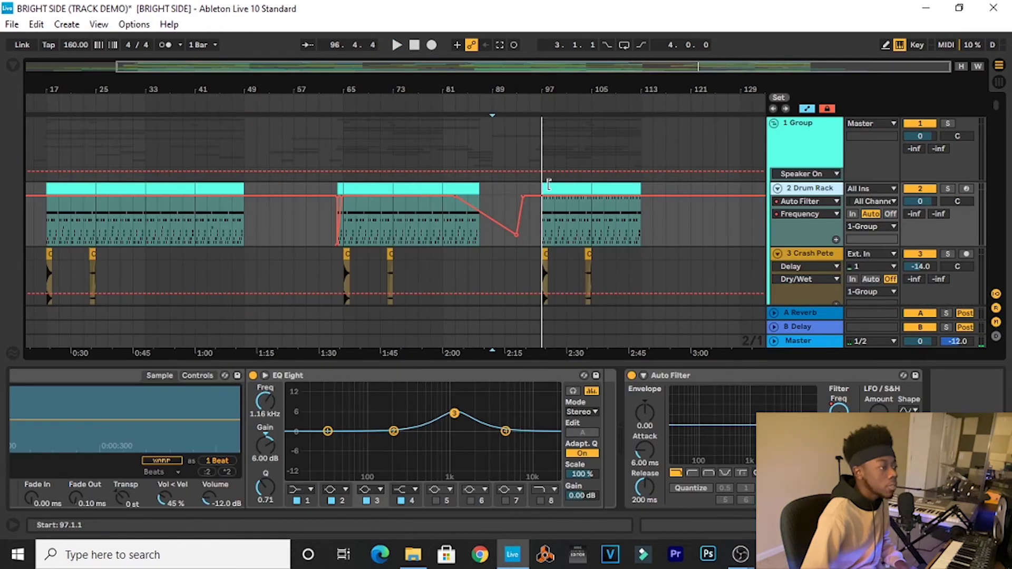
left_click(562, 183)
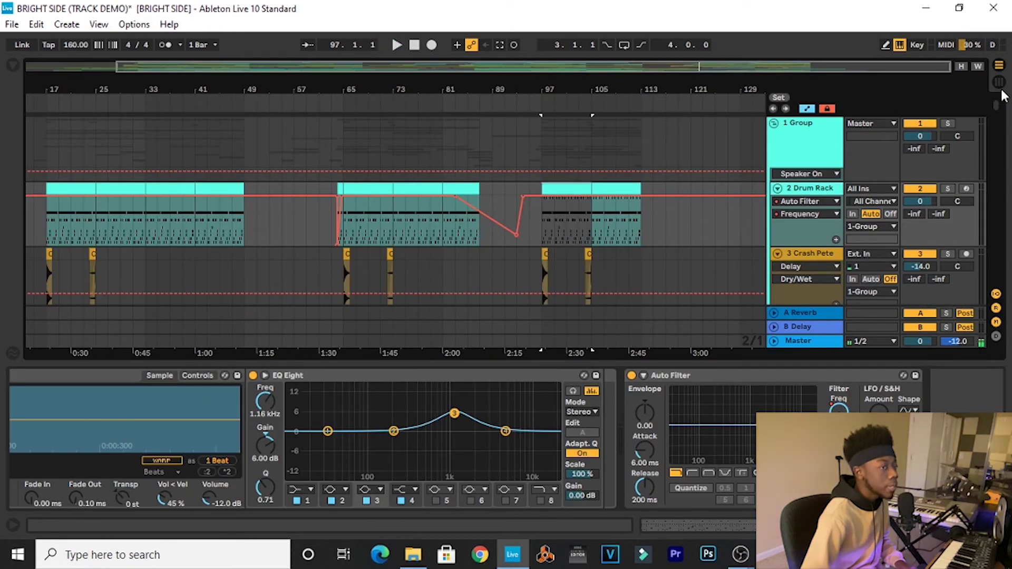
left_click_drag(1002, 94, 1003, 174)
left_click(603, 141)
left_click(825, 200)
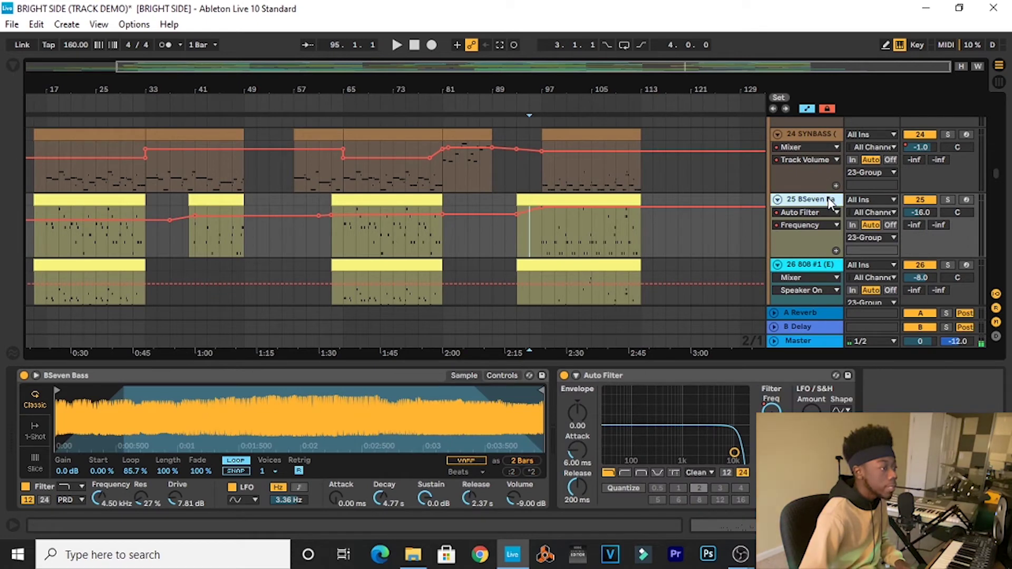
scroll(805, 210, "down", 1)
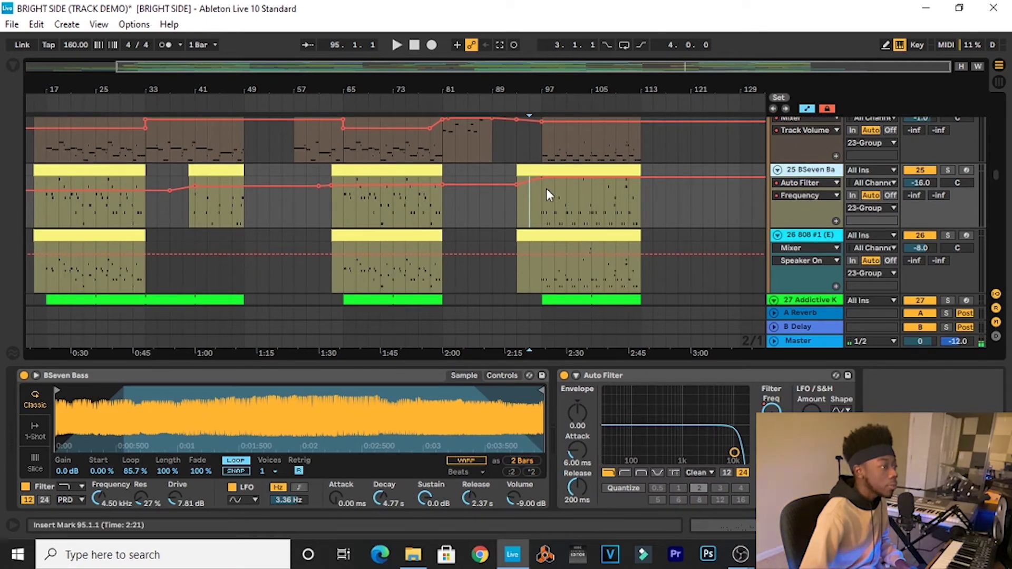
left_click(829, 234)
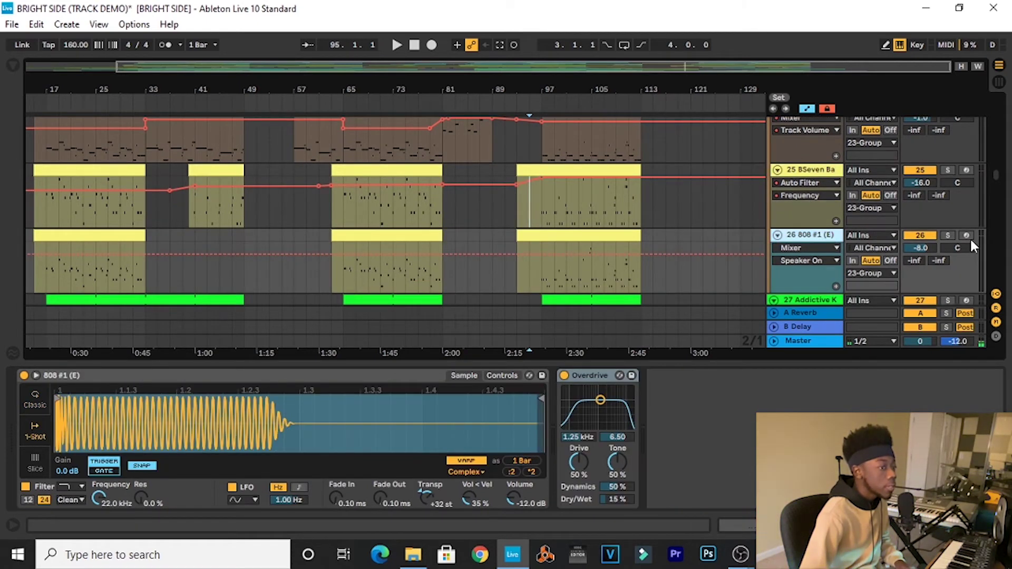
Play track 23 Group soloed from bar 97, view its SYNBASS, BSeven Bass and 808 tracks, then stop playback.
left_click(530, 277)
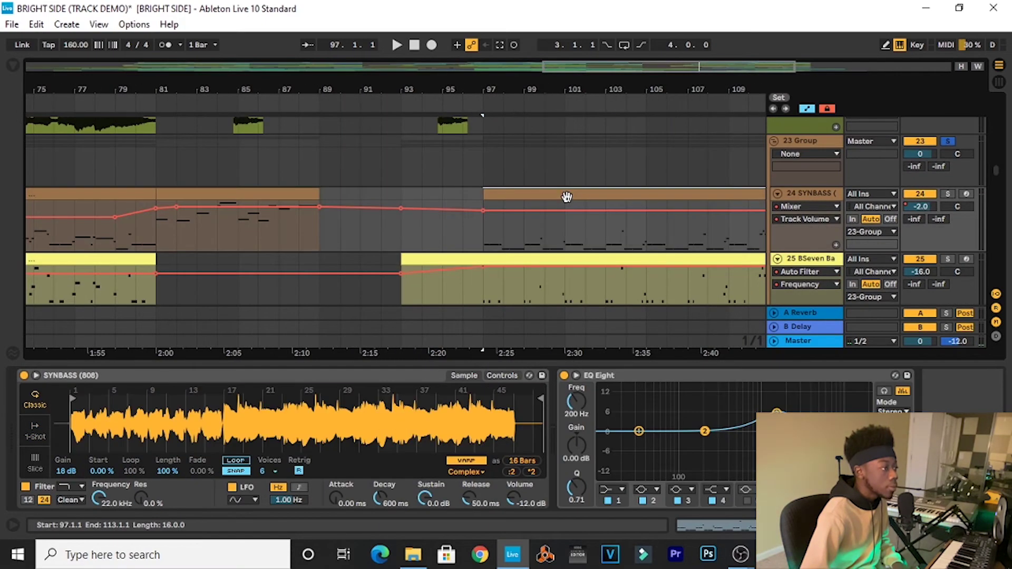
left_click_drag(670, 93, 666, 74)
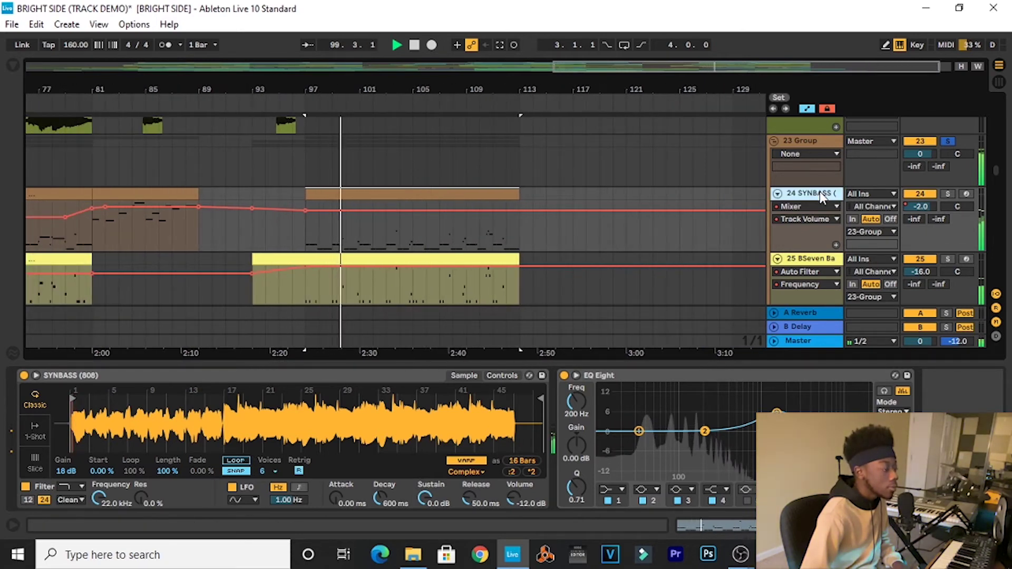
scroll(820, 191, "down", 3)
scroll(808, 198, "down", 5)
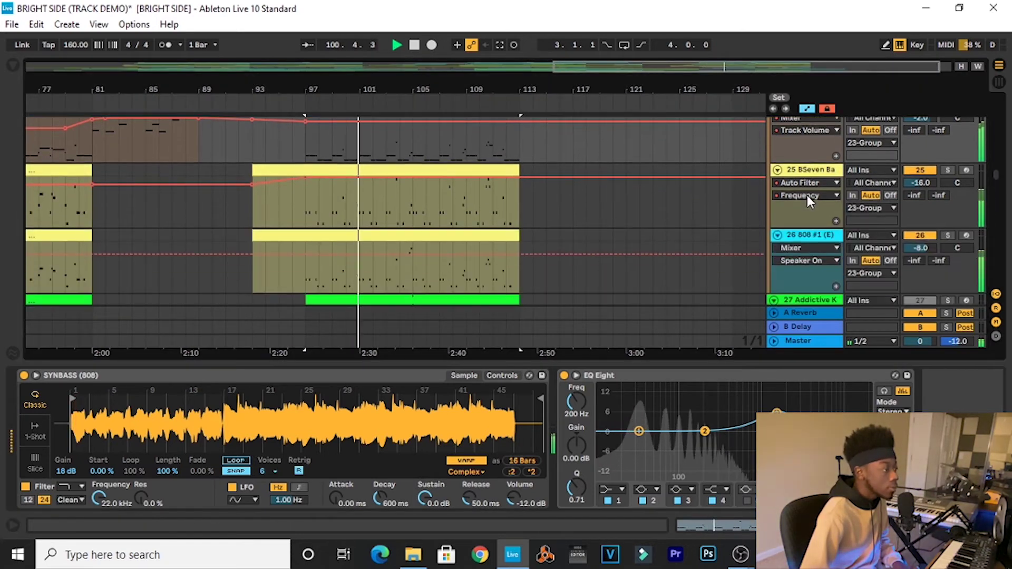
scroll(815, 199, "down", 2)
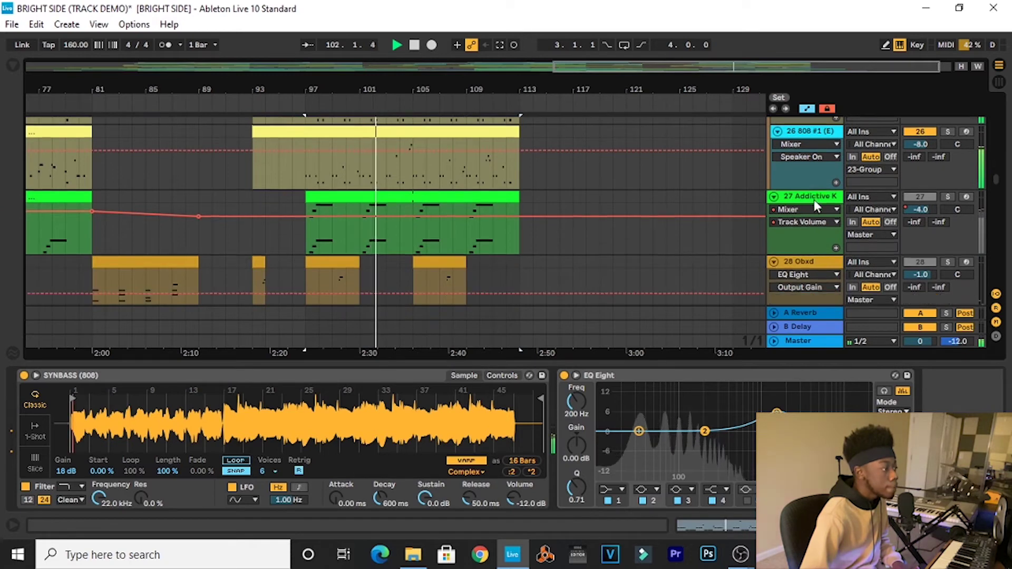
scroll(828, 169, "up", 3)
scroll(827, 161, "up", 5)
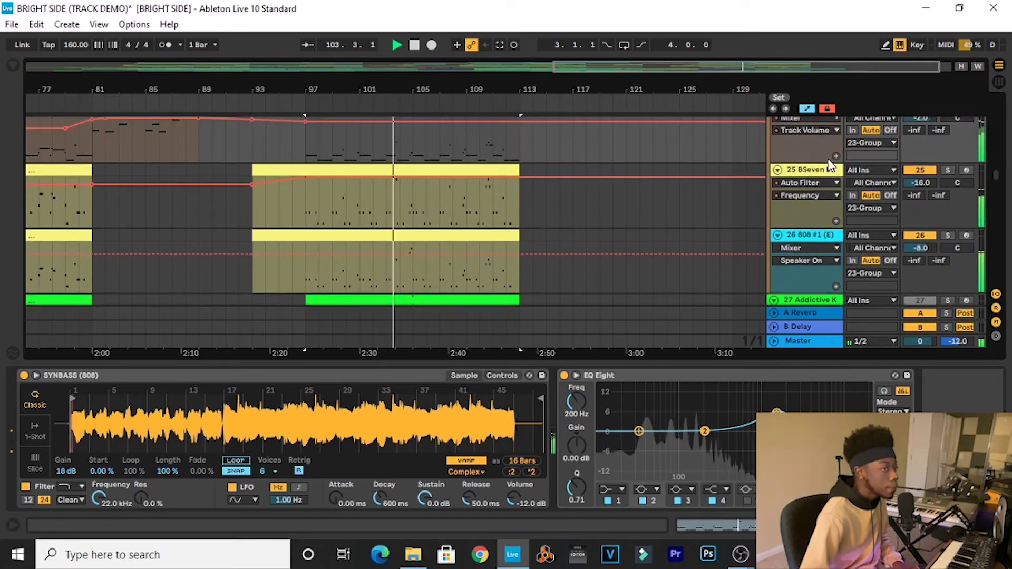
key("space")
Show the device chain of track 27 Addictive Keys and select its clip at bar 97.
scroll(815, 236, "down", 5)
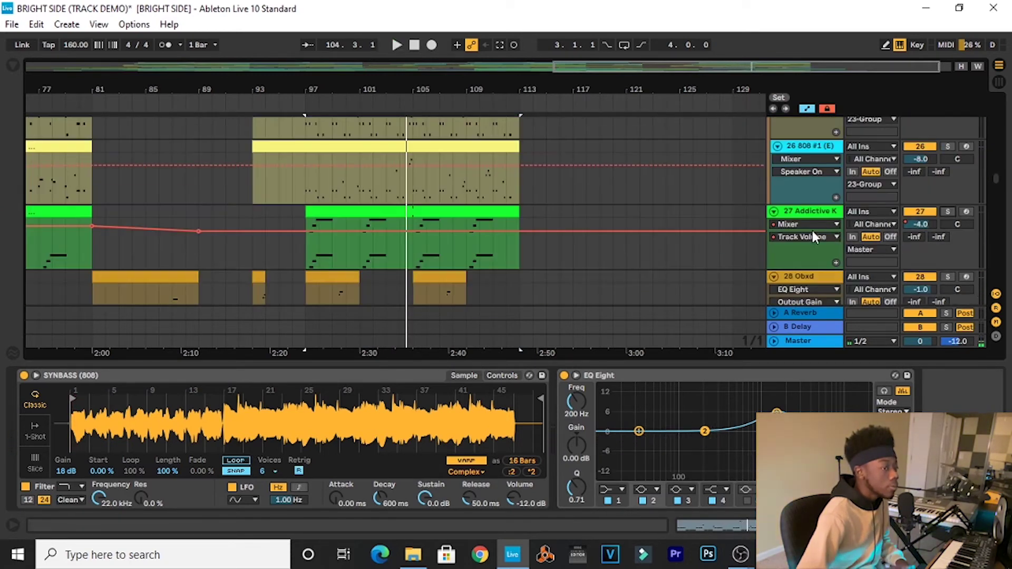
left_click(825, 216)
scroll(833, 212, "down", 1)
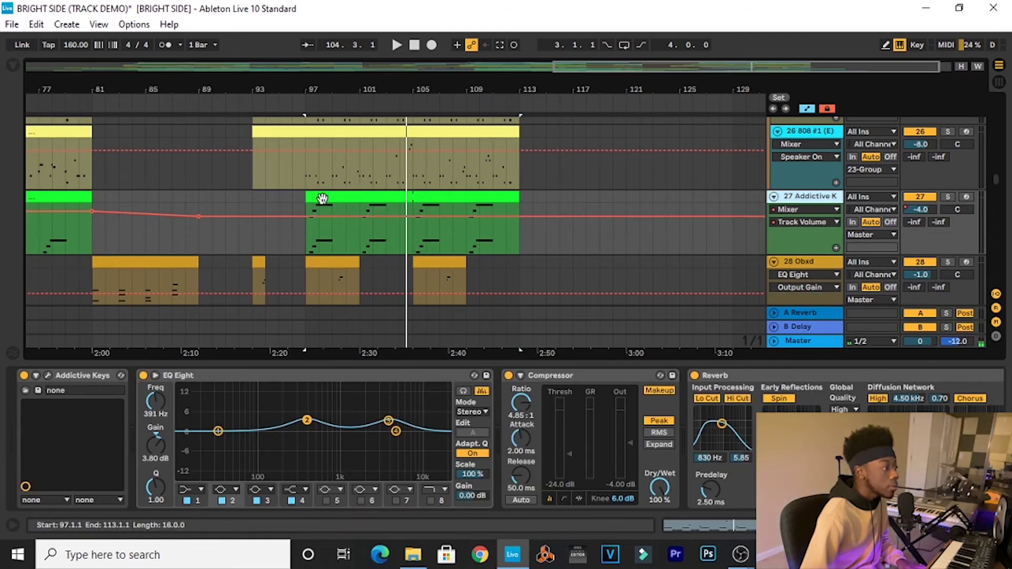
left_click(321, 199)
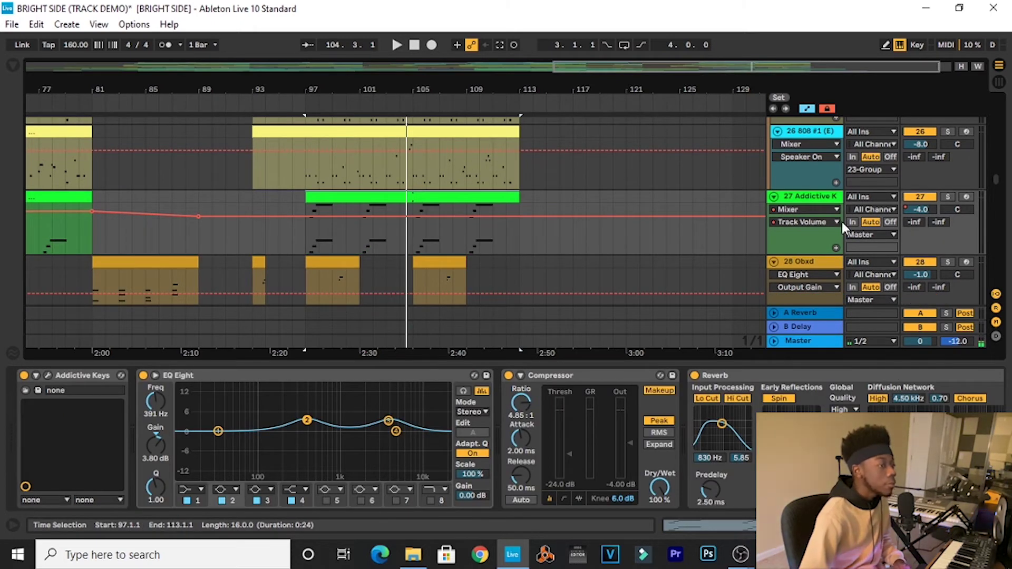
Play from bar 94 with track 1 Group soloed and view the drum and effect tracks inside it.
mouse_move(1001, 185)
left_mouse_down()
mouse_move(1002, 100)
mouse_move(1010, 186)
left_mouse_up()
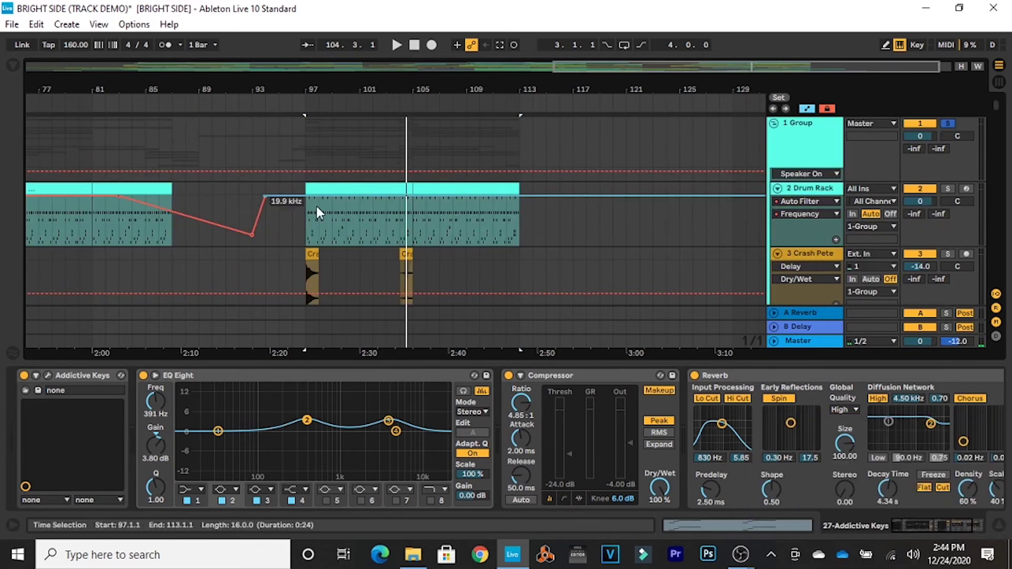
left_click_drag(316, 207, 270, 223)
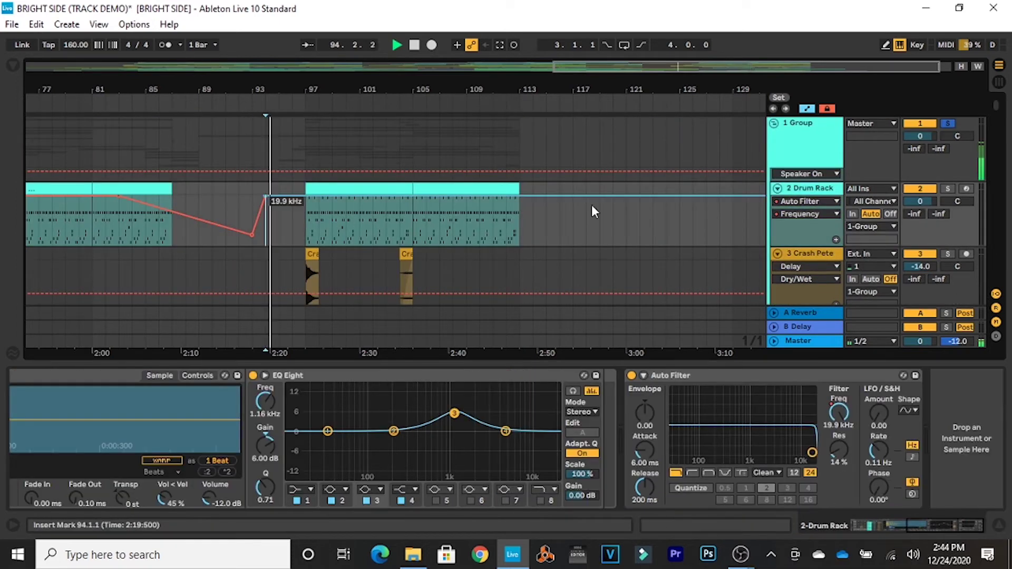
left_click_drag(997, 108, 1002, 154)
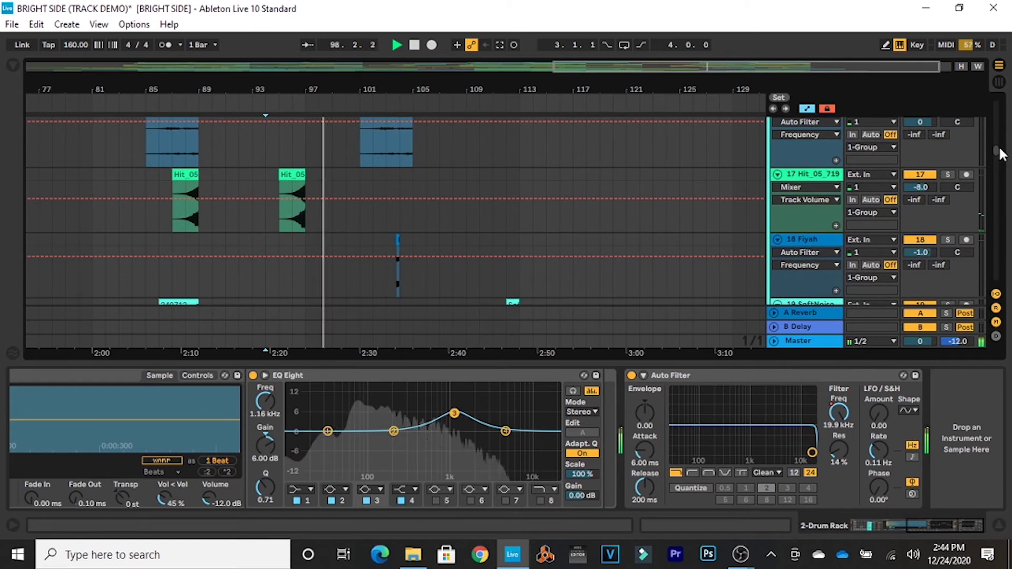
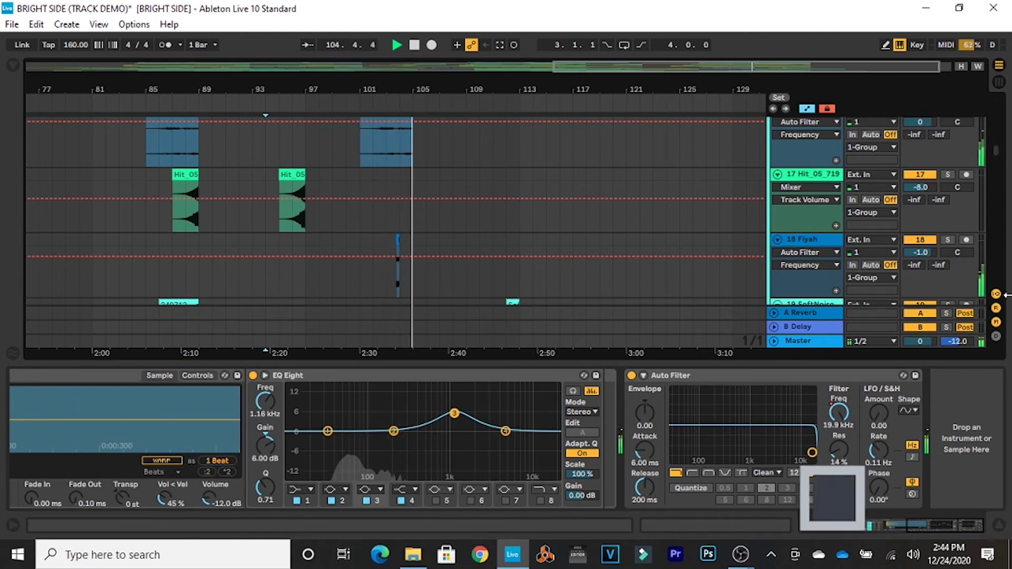
Show the sample chains in track 2's Drum Rack, then open its MIDI clip at bar 97 and stop playback.
left_click(876, 527)
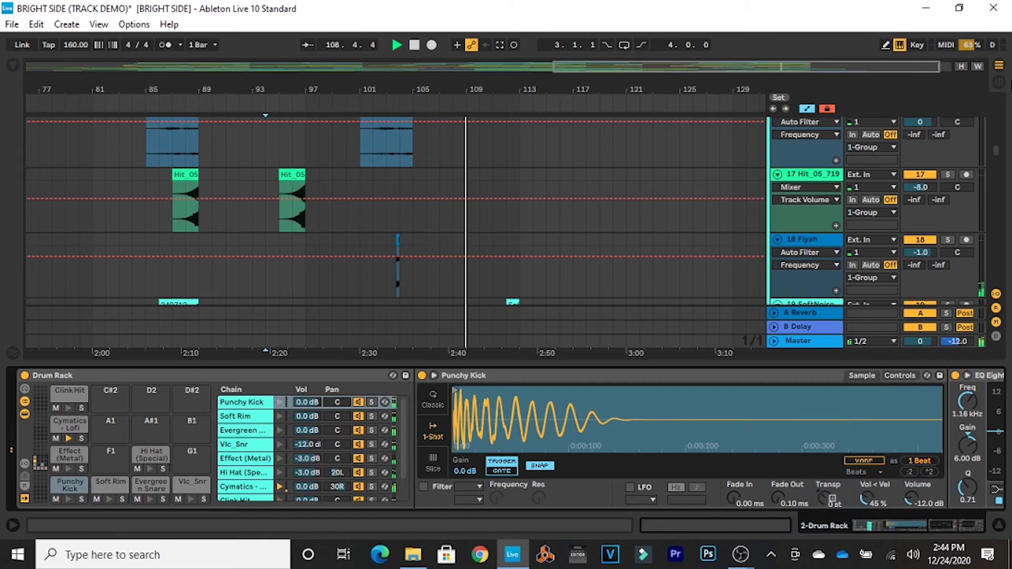
scroll(887, 131, "up", 15)
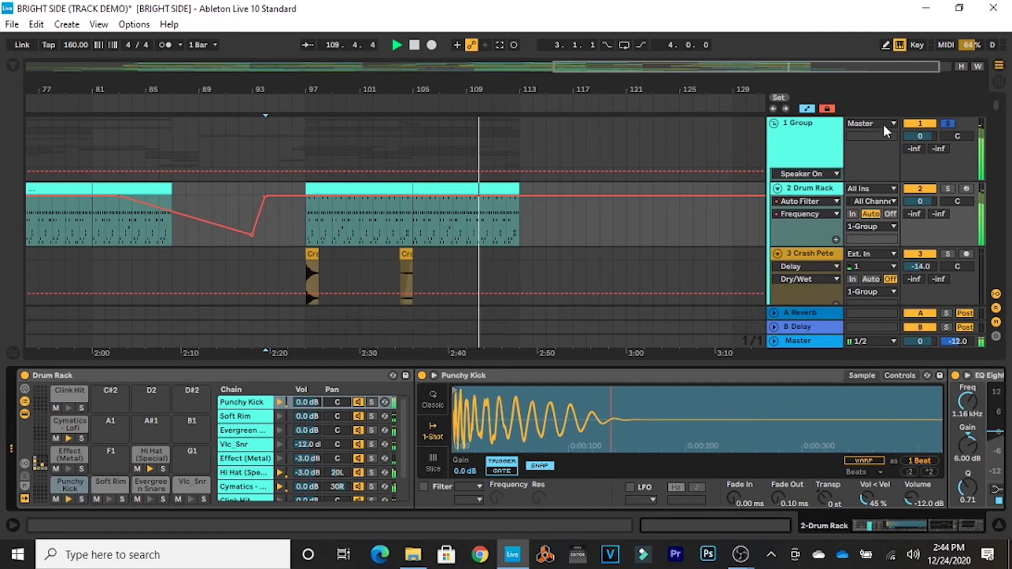
left_click(378, 186)
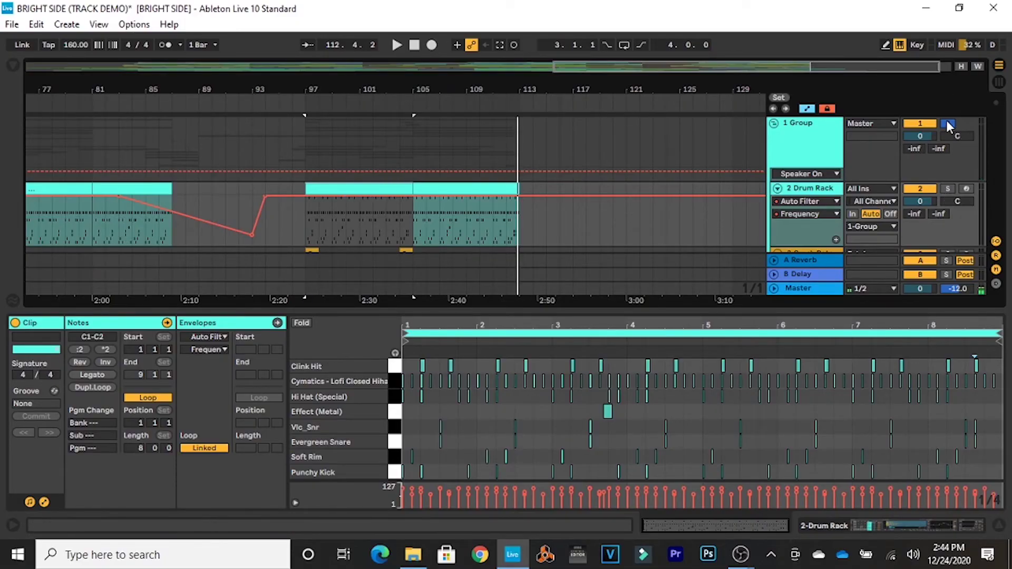
Return to track 2 Drum Rack's devices and set the start point to bar 96.
scroll(945, 156, "down", 10)
left_click_drag(1000, 232, 996, 91)
double_click(827, 190)
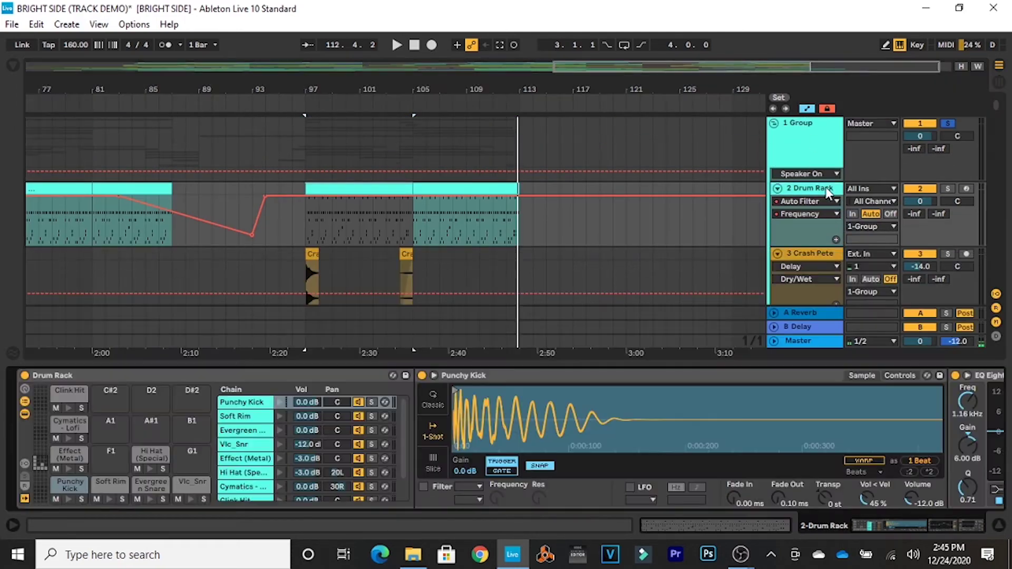
left_click(284, 220)
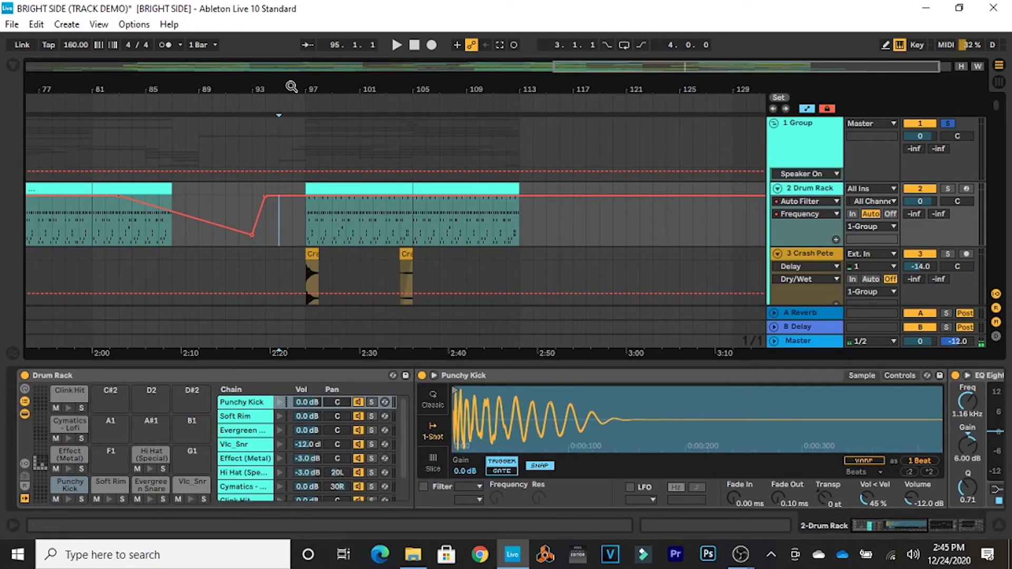
left_click_drag(292, 87, 293, 122)
mouse_move(999, 106)
left_mouse_down()
mouse_move(996, 235)
mouse_move(995, 105)
left_mouse_up()
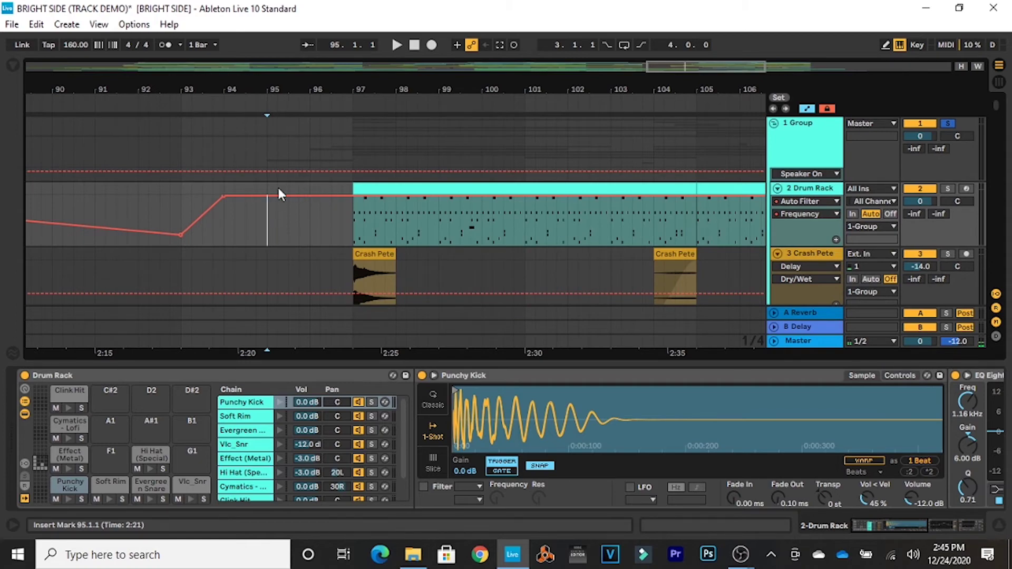
left_click(308, 216)
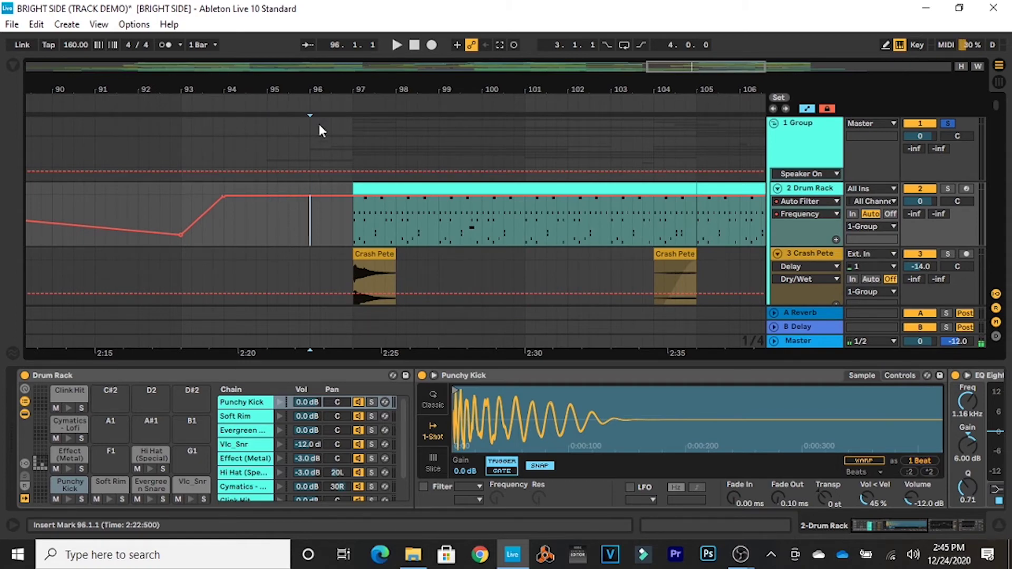
Open the Drum Rack clip at bar 97, view its notes and play it with track 2 soloed, then stop.
mouse_move(995, 105)
left_mouse_down()
mouse_move(992, 148)
mouse_move(995, 105)
left_mouse_up()
left_click(370, 187)
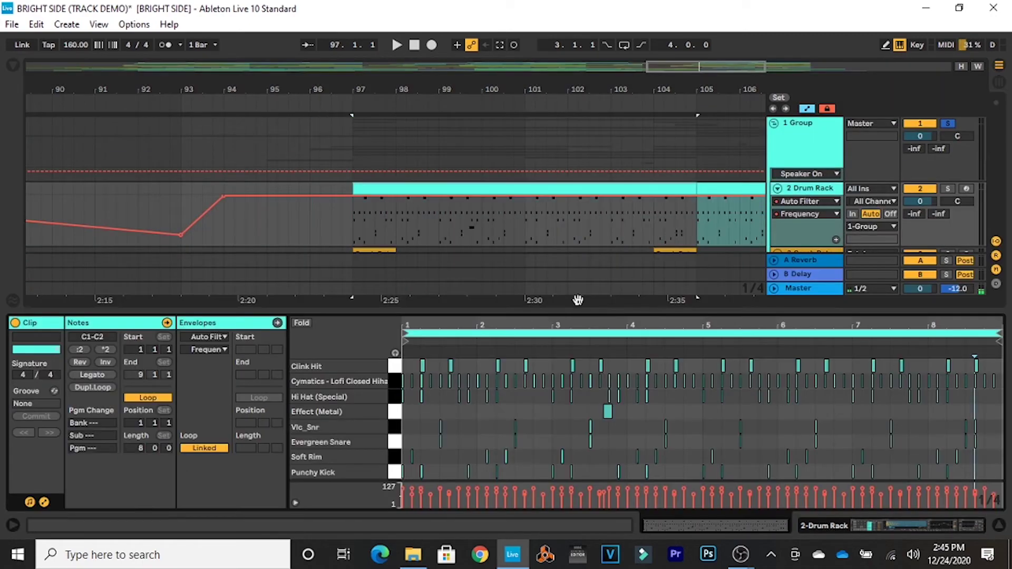
left_click_drag(408, 325, 408, 374)
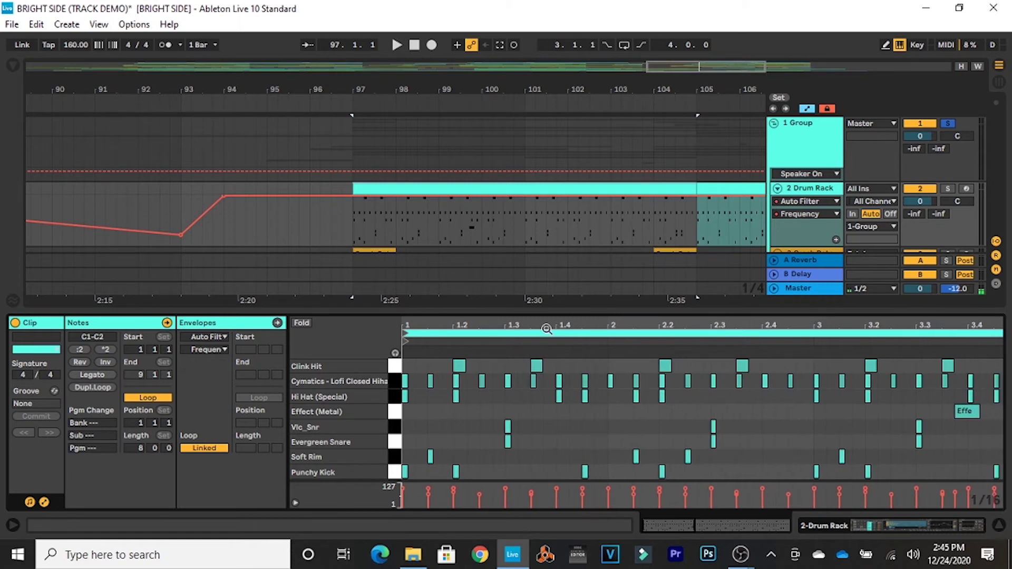
left_click(947, 188)
key("space")
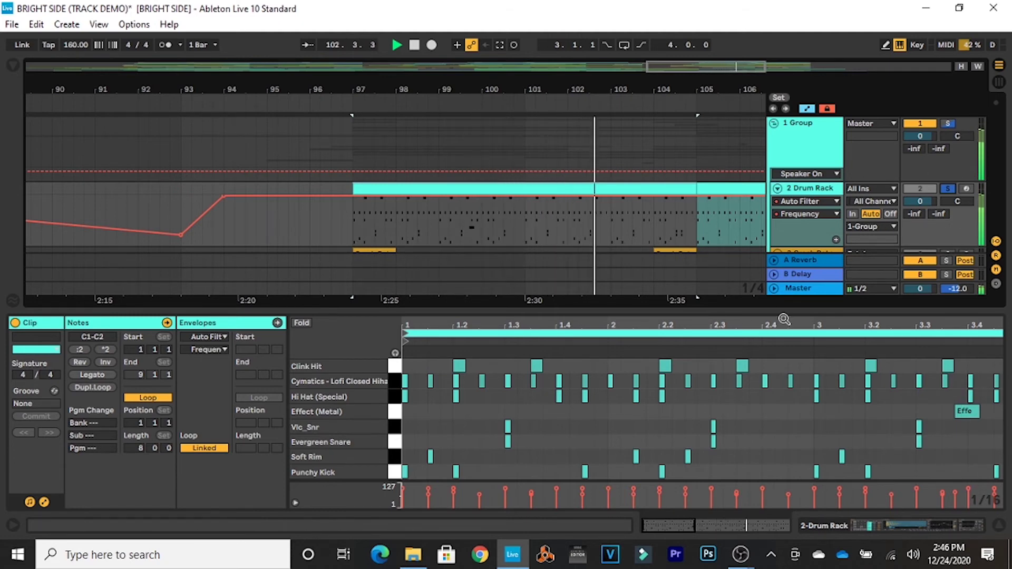
left_click_drag(784, 322, 784, 287)
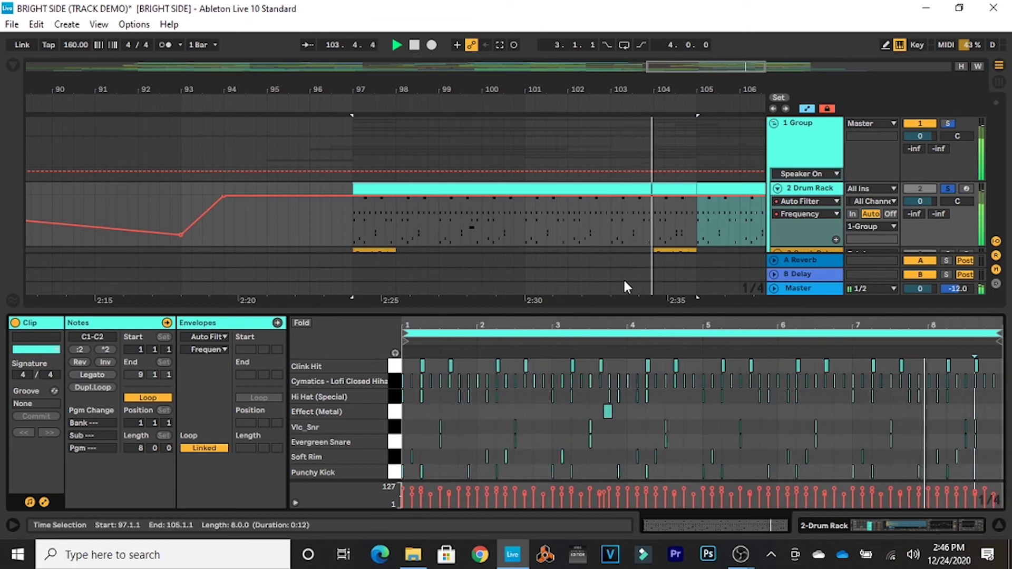
key("space")
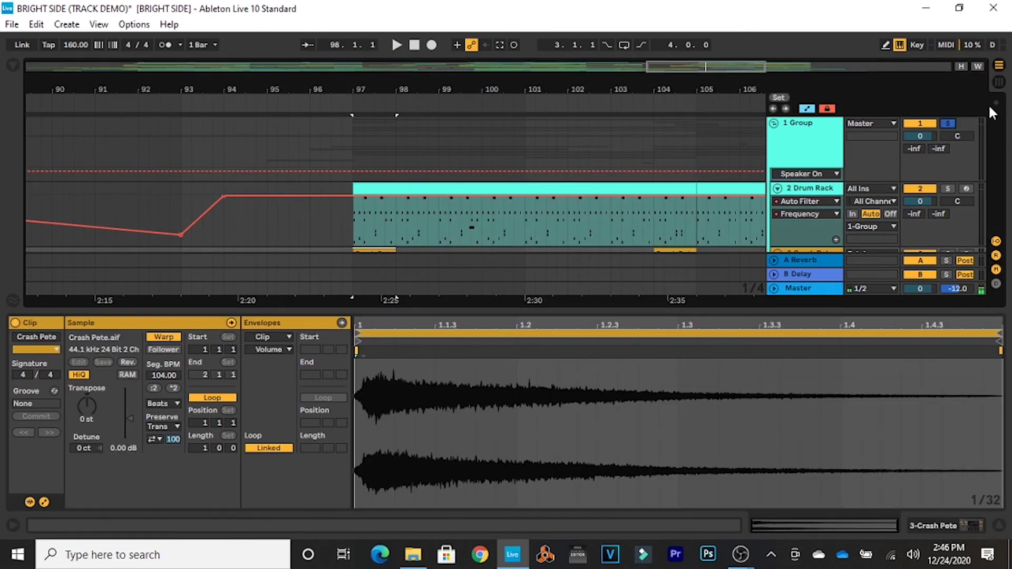
Show the EQ Eight of track 6, the looperman boom-bap drum loop, with its whole clip from bar 97 in view.
scroll(1002, 118, "down", 5)
scroll(1001, 119, "up", 2)
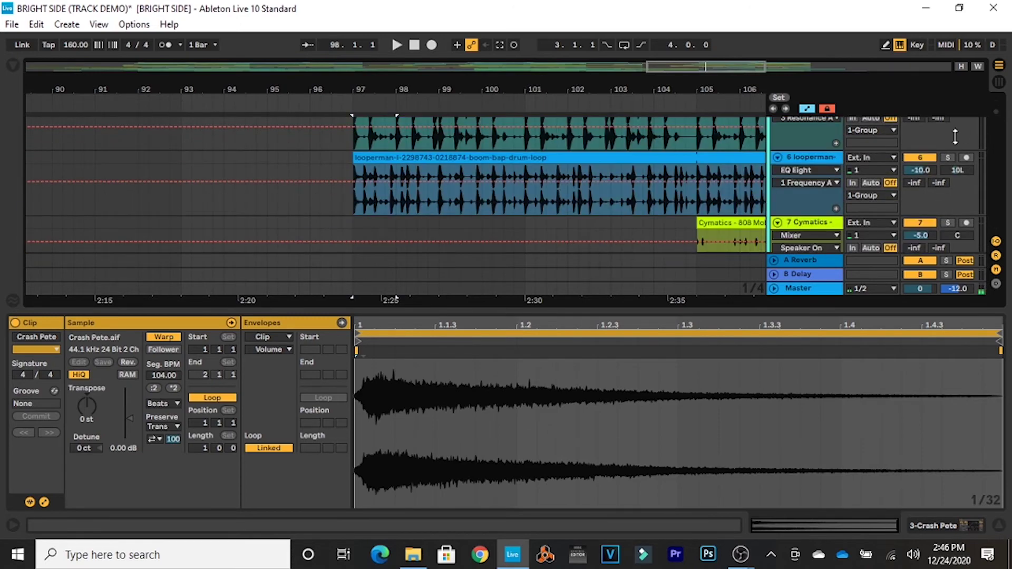
left_click(825, 160)
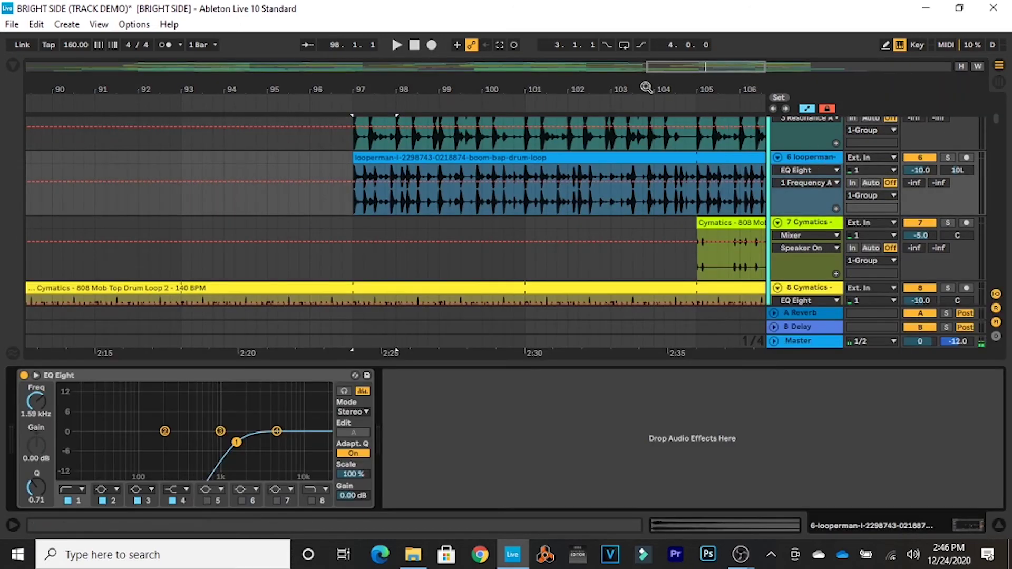
key("minus")
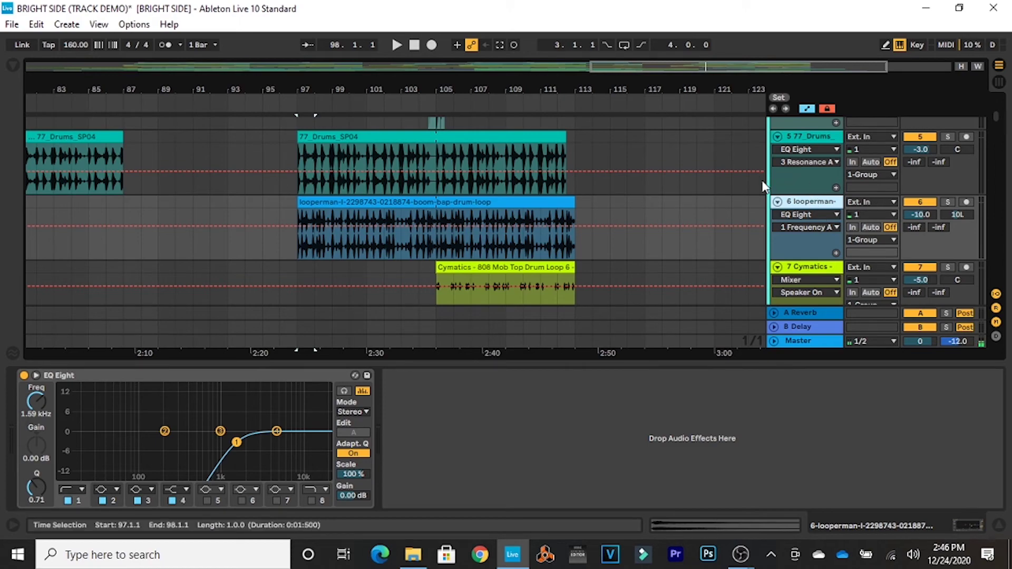
Look over the clips of tracks 9 to 18, from PERC down to Fiyah, between bars 97 and 113.
scroll(996, 118, "down", 5)
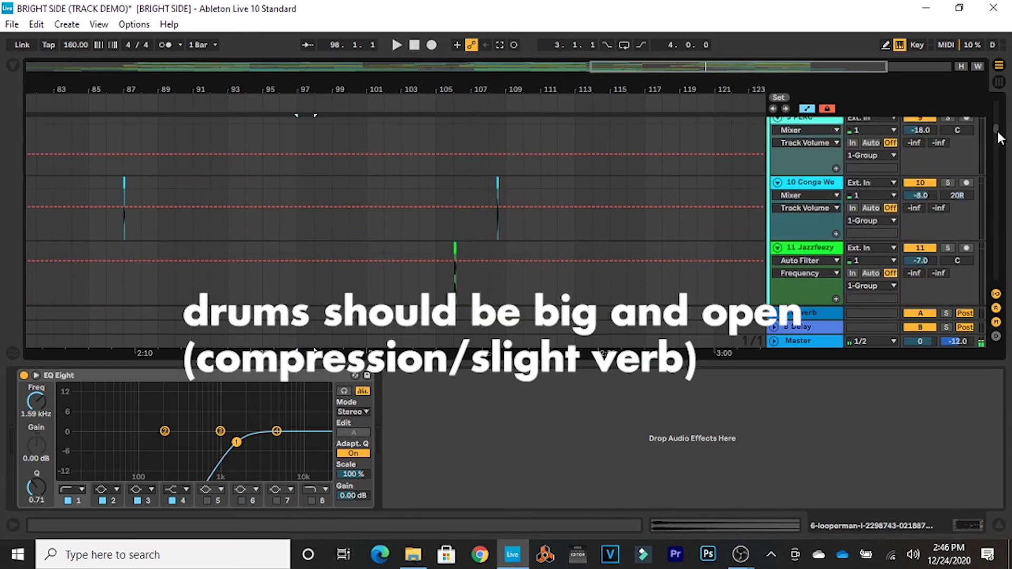
left_click_drag(1000, 138, 1000, 146)
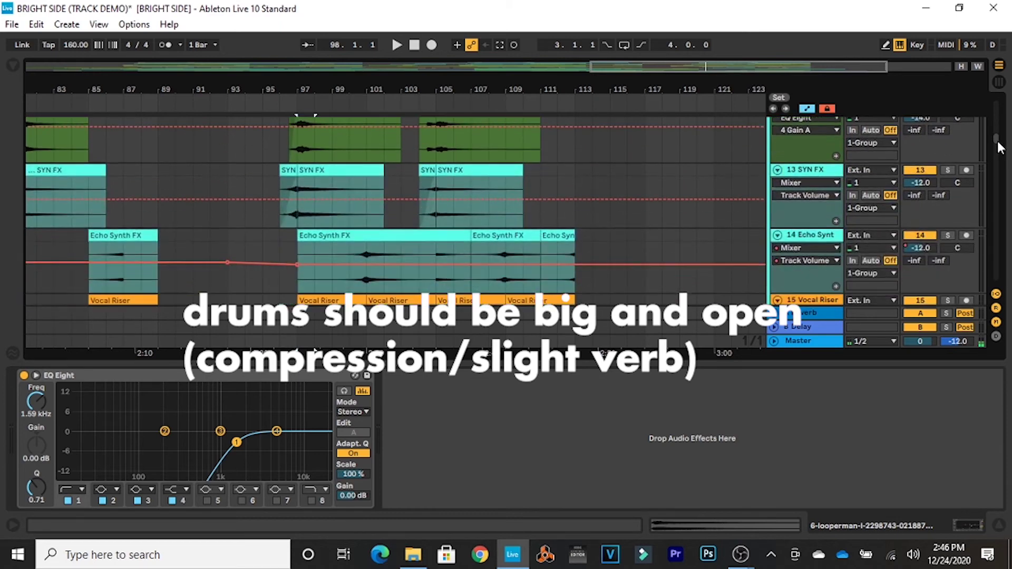
left_click(317, 162)
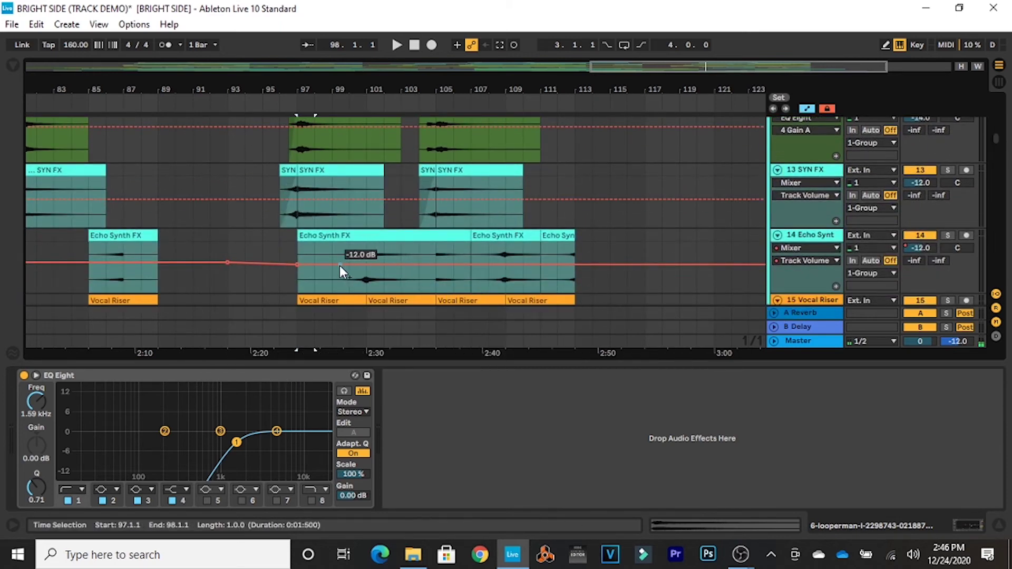
scroll(324, 249, "down", 3)
scroll(308, 254, "down", 3)
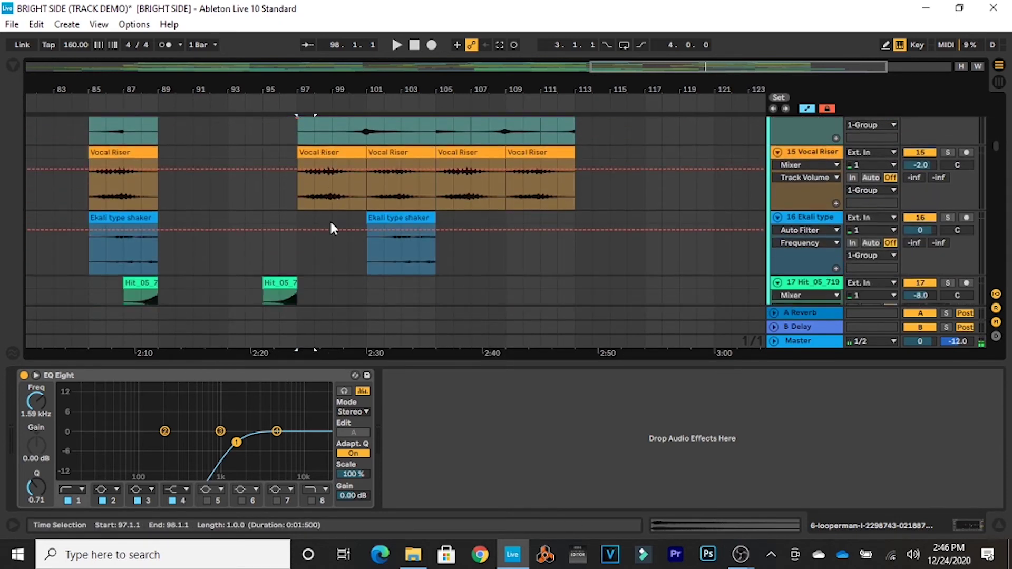
scroll(430, 257, "down", 3)
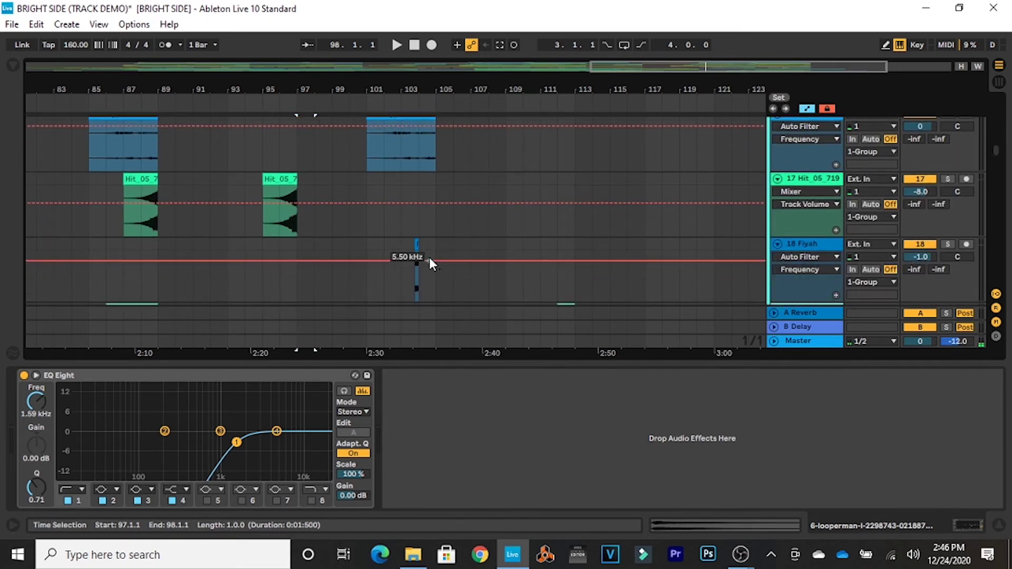
View the Fiyah clip on track 18 up close near bar 103.4 and show that track's device chain.
left_click(440, 164)
key("plus")
key("plus")
key("plus")
key("plus")
key("plus")
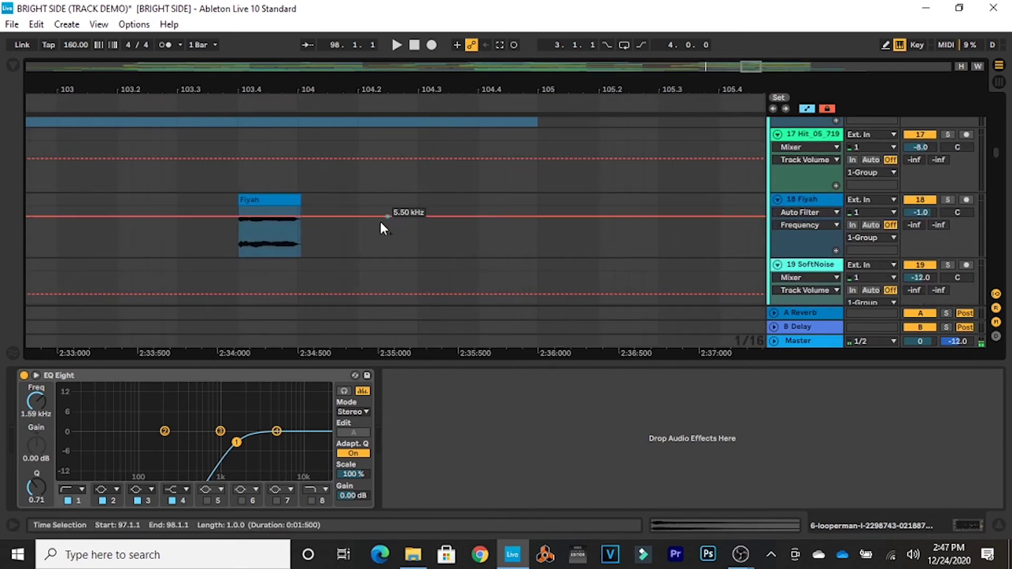
left_click_drag(324, 239, 168, 200)
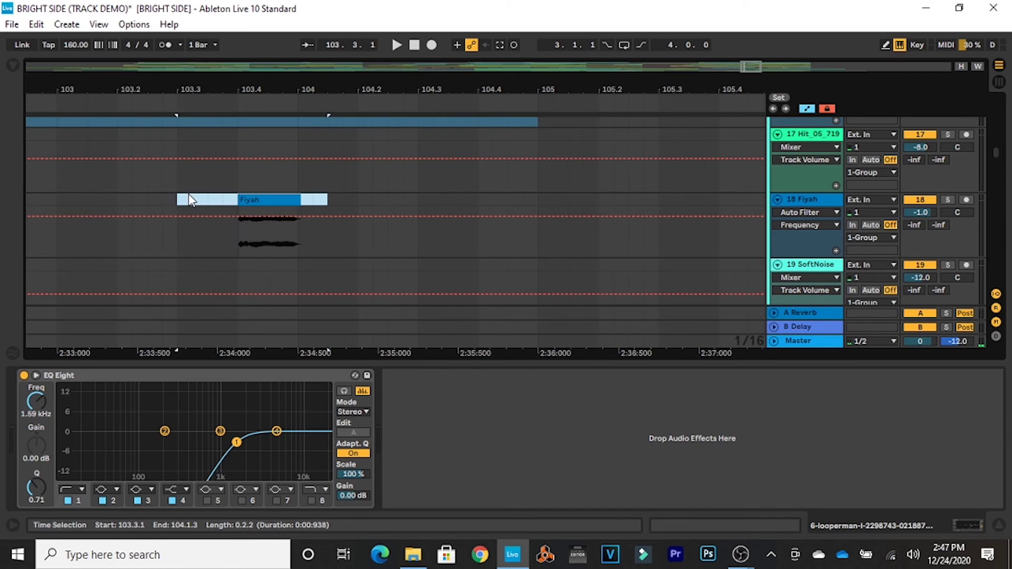
left_click(199, 245)
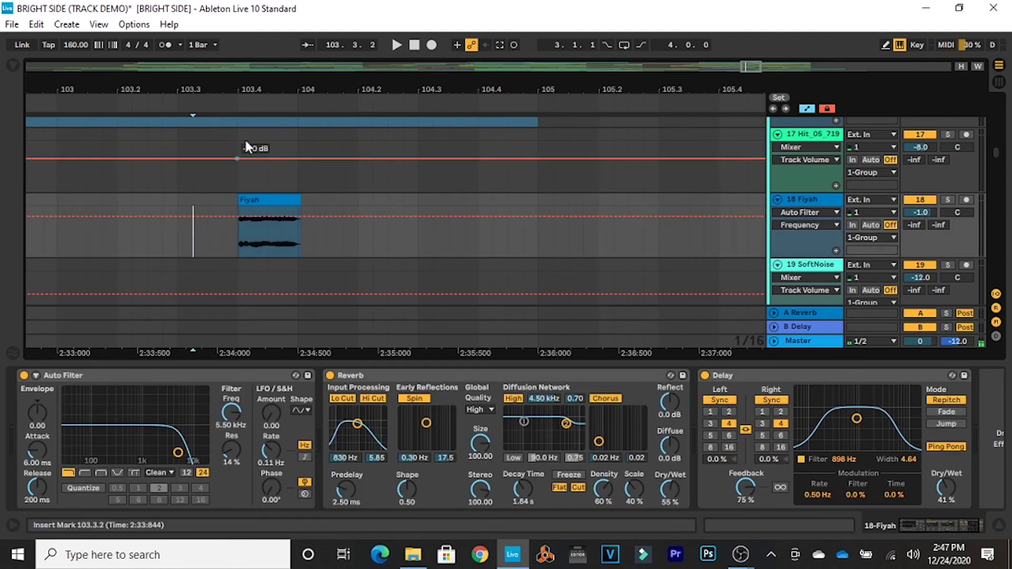
Play the arrangement from bar 97 to bar 113 while looking over the percussion and FX tracks, then stop.
left_click_drag(263, 86, 276, 45)
left_click(204, 240)
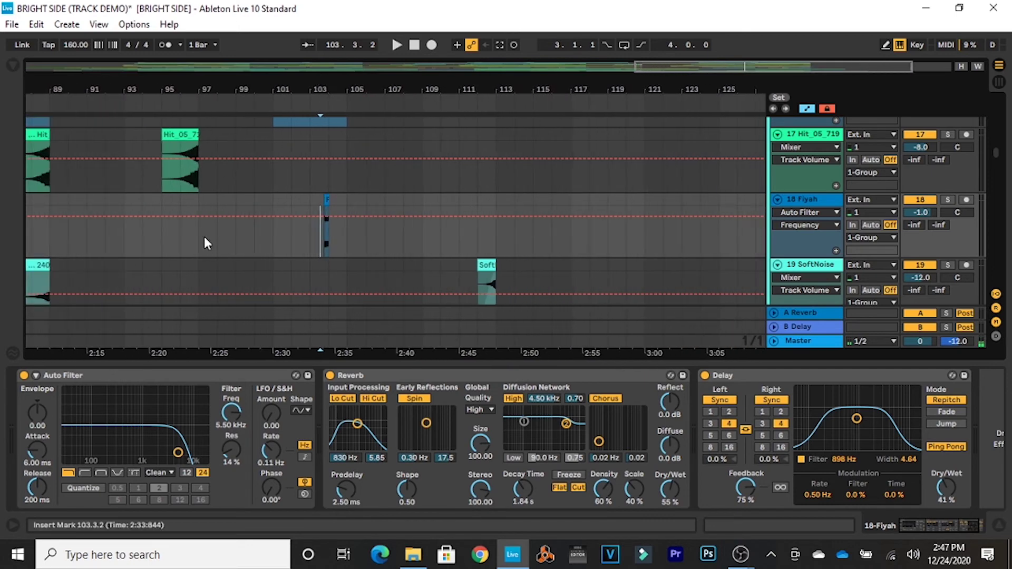
key("space")
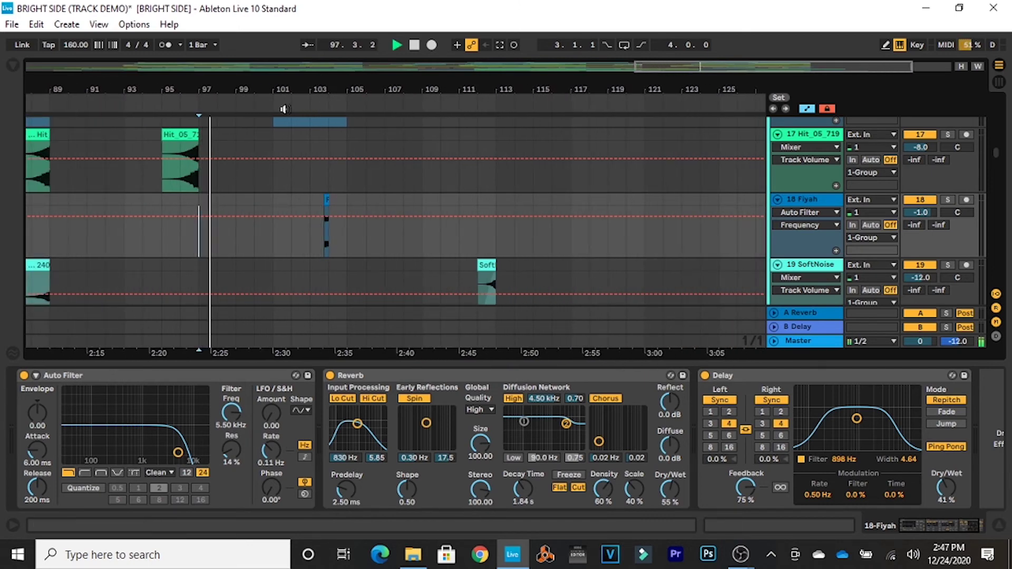
left_click_drag(331, 86, 377, 83)
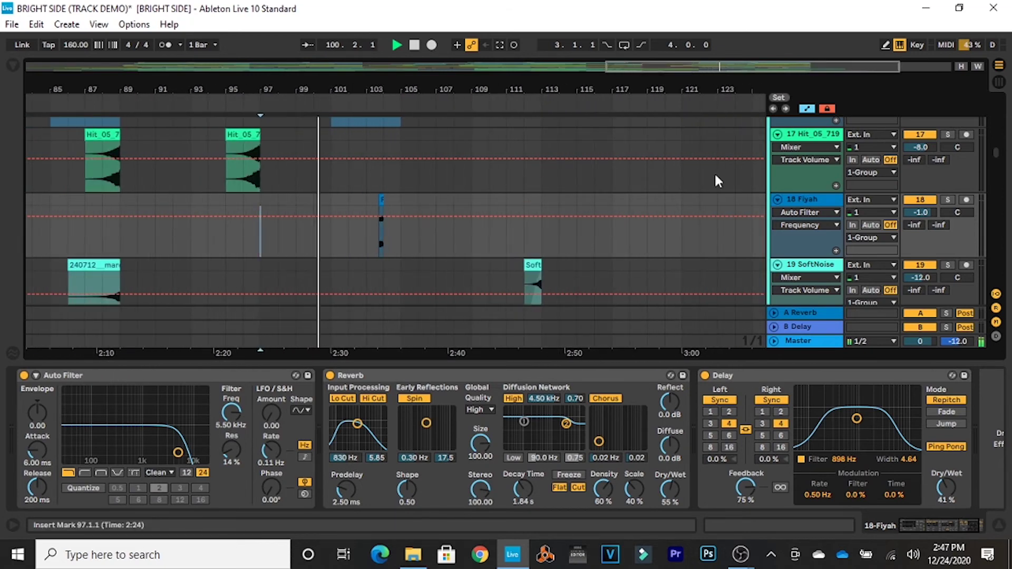
scroll(714, 175, "up", 5)
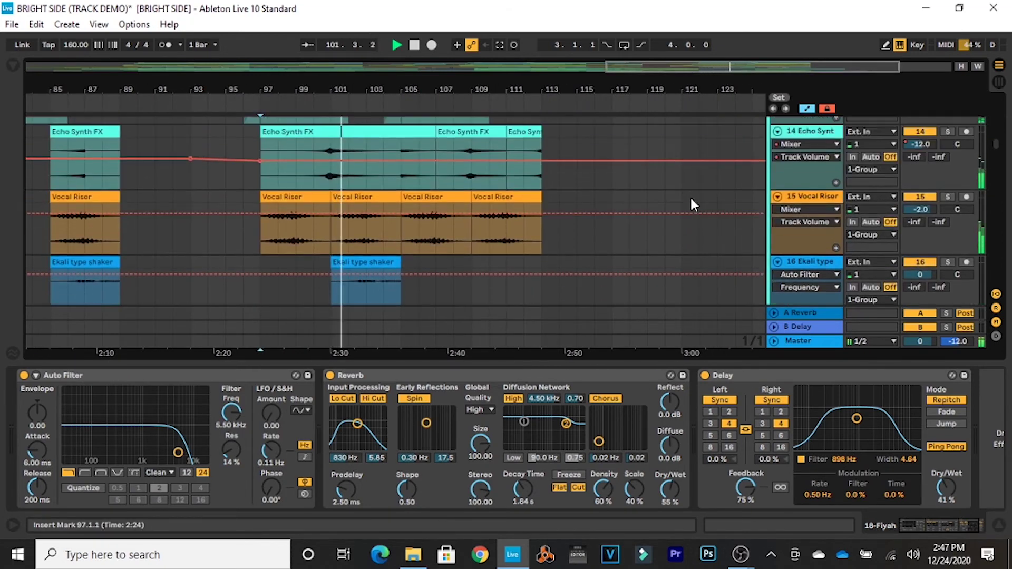
scroll(685, 196, "down", 4)
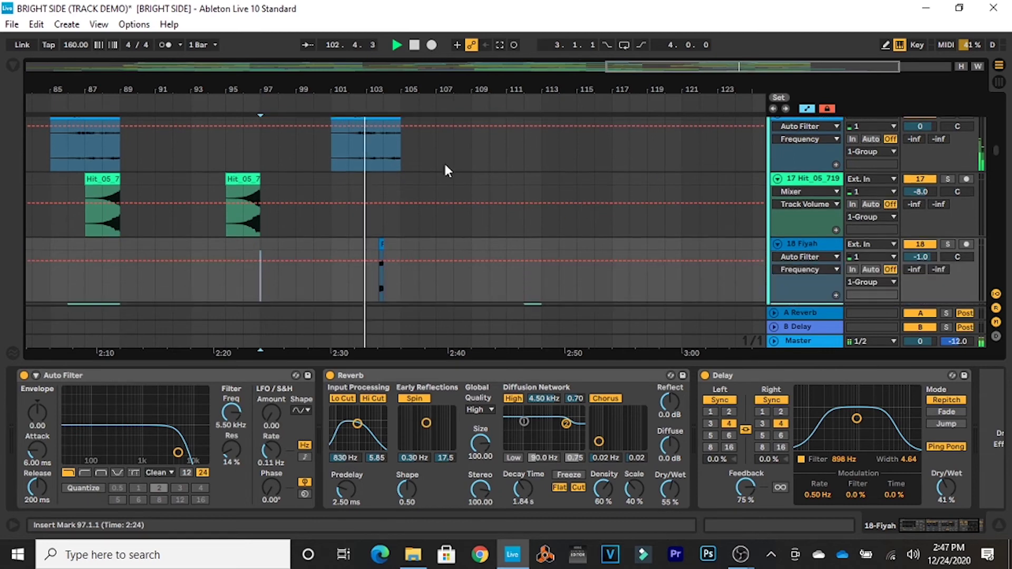
mouse_move(396, 87)
left_mouse_down()
mouse_move(396, 169)
mouse_move(395, 68)
mouse_move(395, 79)
left_mouse_up()
scroll(998, 153, "up", 1)
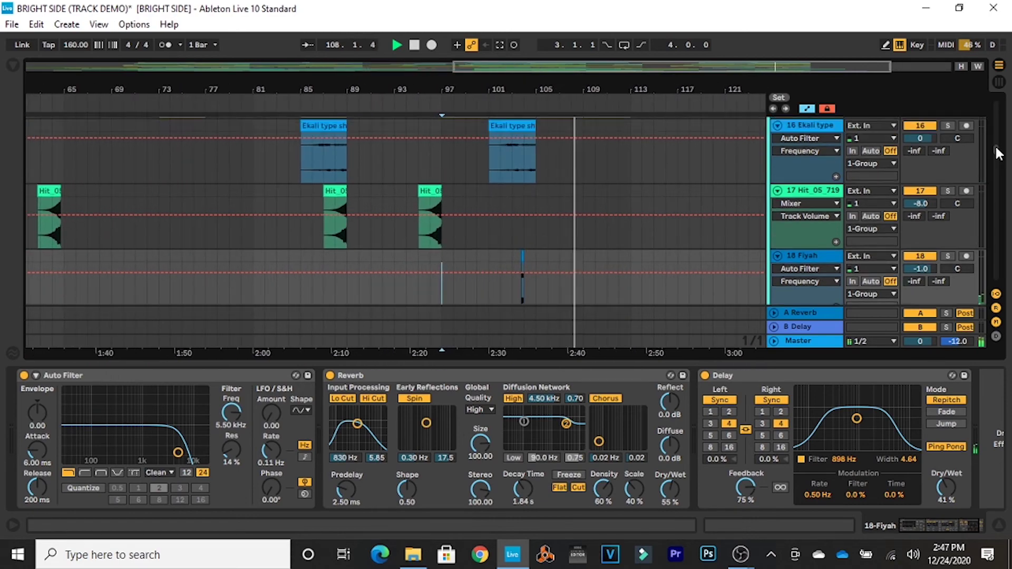
left_click_drag(998, 153, 991, 132)
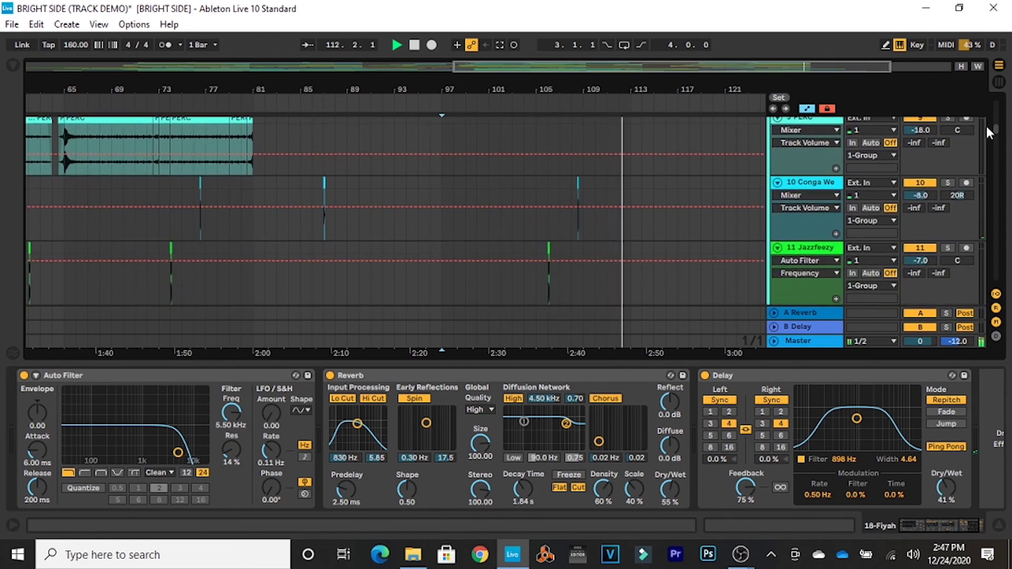
scroll(990, 133, "down", 1)
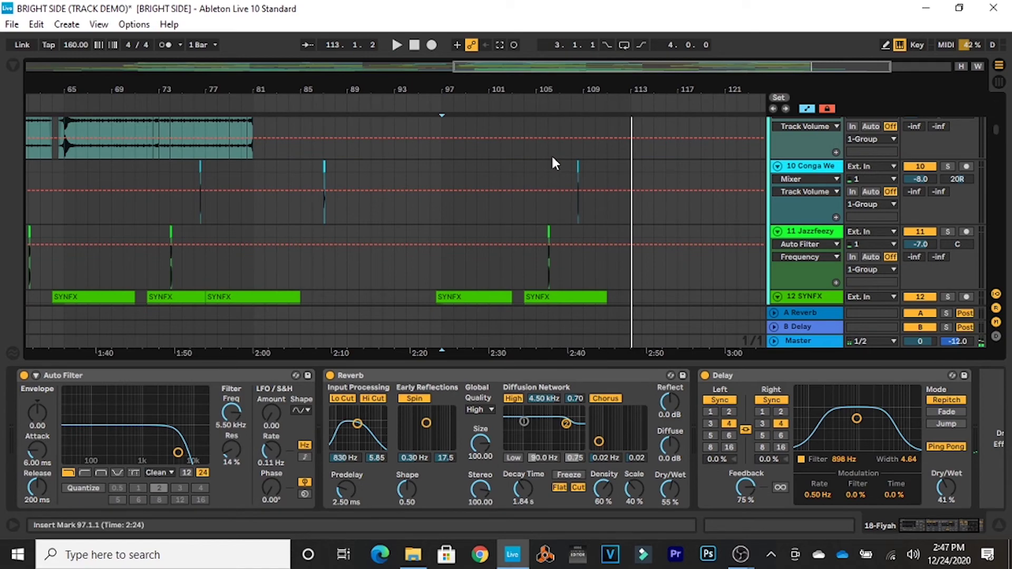
Show the devices of track 10, Conga, then play the Fiyah clip on track 18 and stop.
left_click_drag(560, 94, 818, 188)
scroll(775, 173, "down", 2)
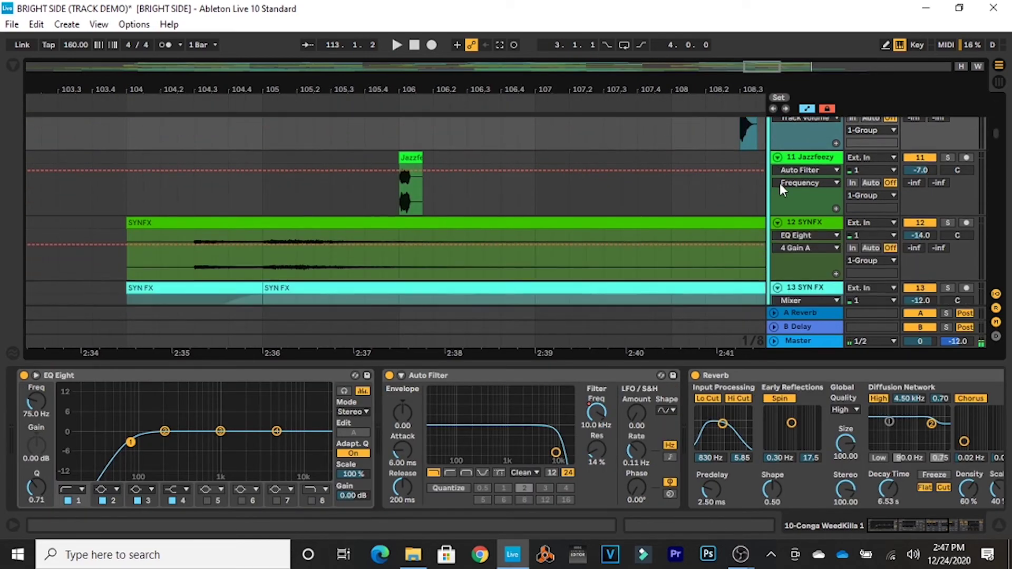
left_click_drag(615, 97, 615, 92)
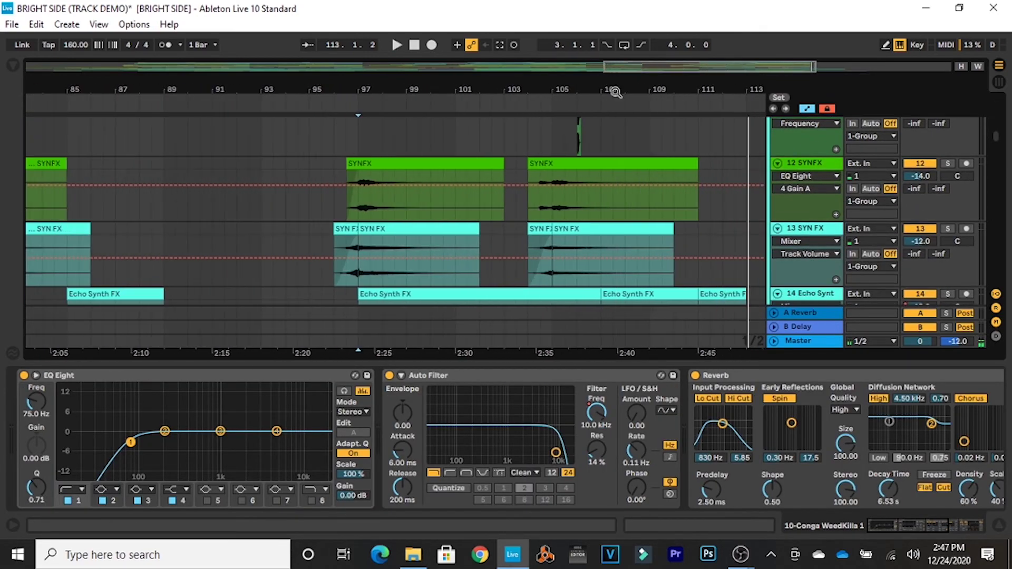
scroll(796, 238, "down", 5)
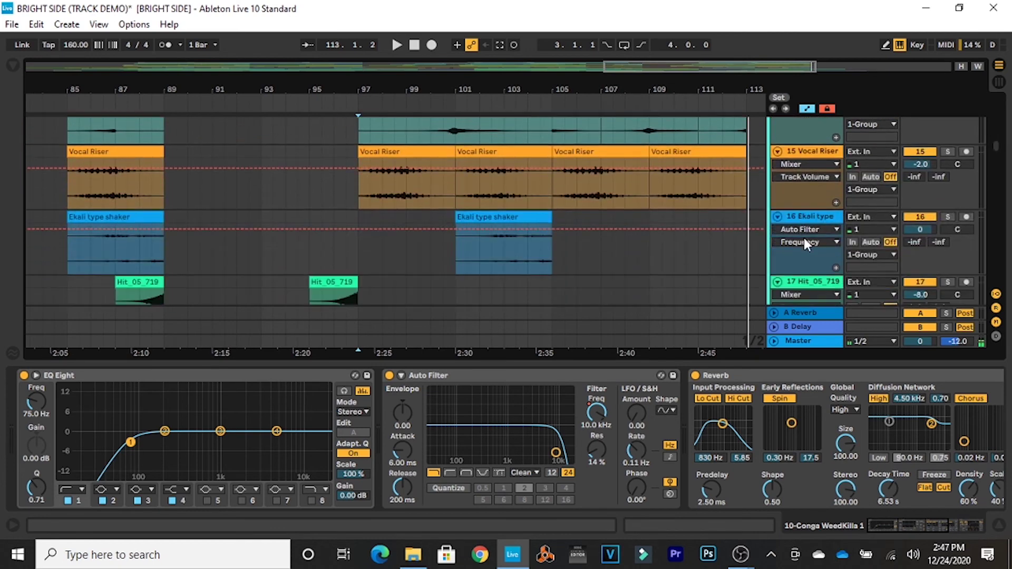
scroll(805, 242, "down", 3)
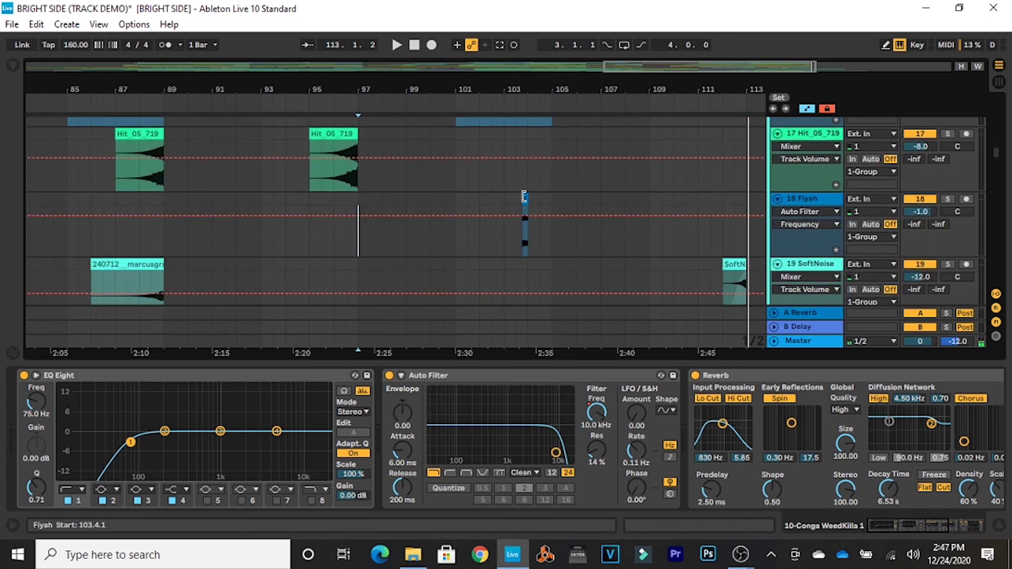
left_click(524, 198)
key("space")
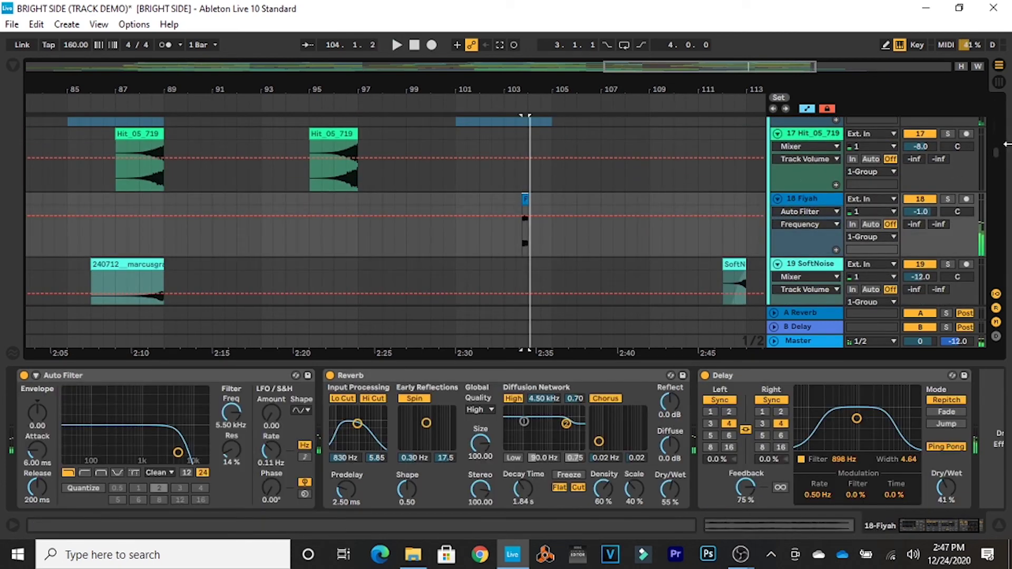
Select the Jazzfeezy vocal clip at bar 106, play it with track 11 soloed, then stop and unsolo the track.
left_click_drag(1003, 154, 993, 131)
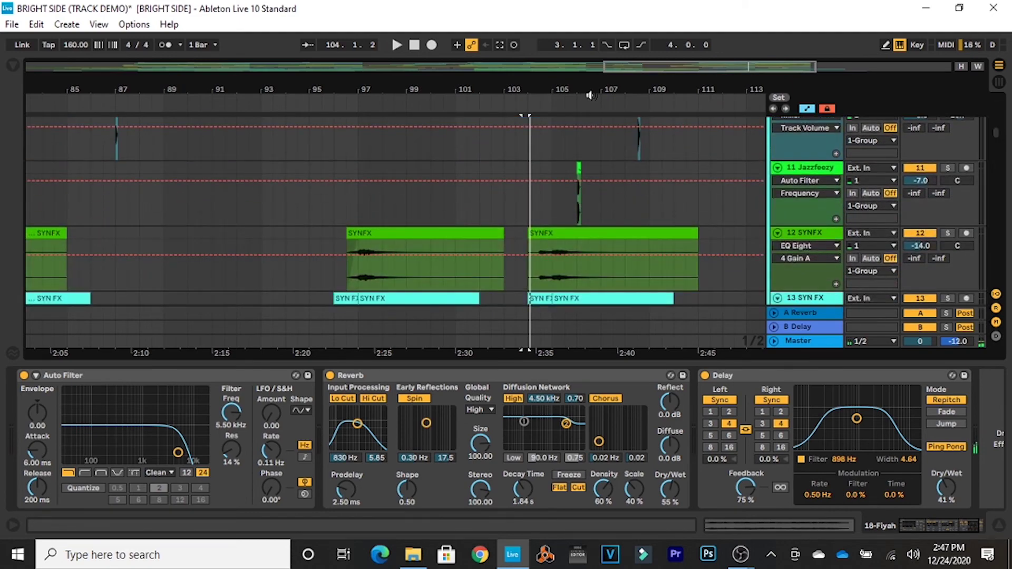
left_click_drag(588, 91, 588, 103)
left_click(499, 168)
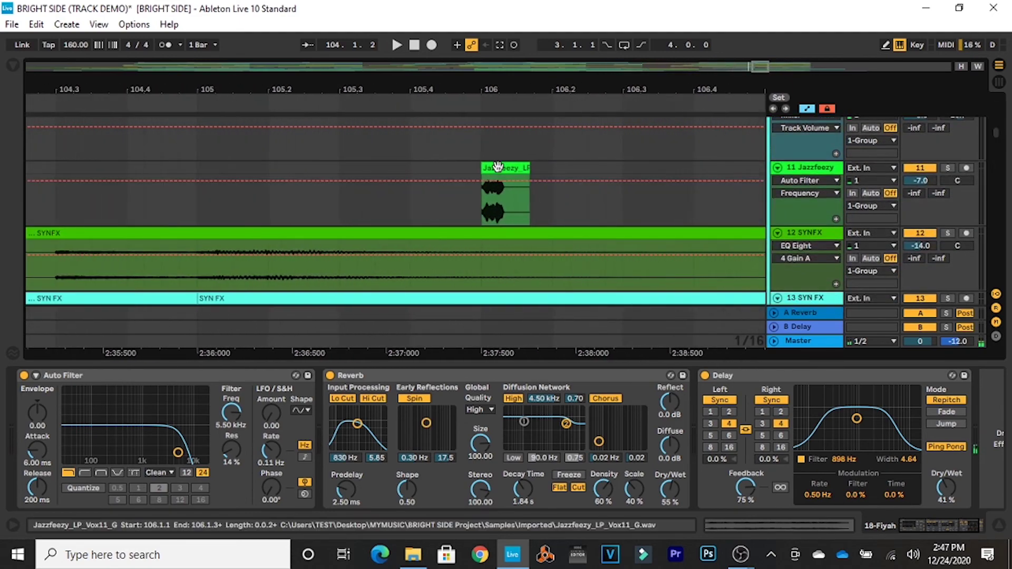
left_click(947, 167)
key("space")
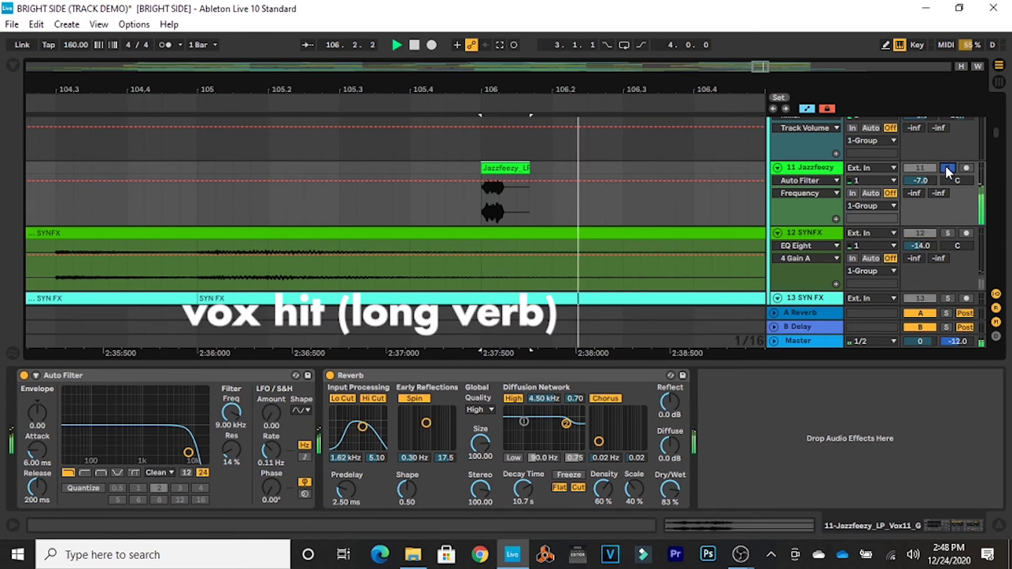
key("minus")
key("minus")
key("minus")
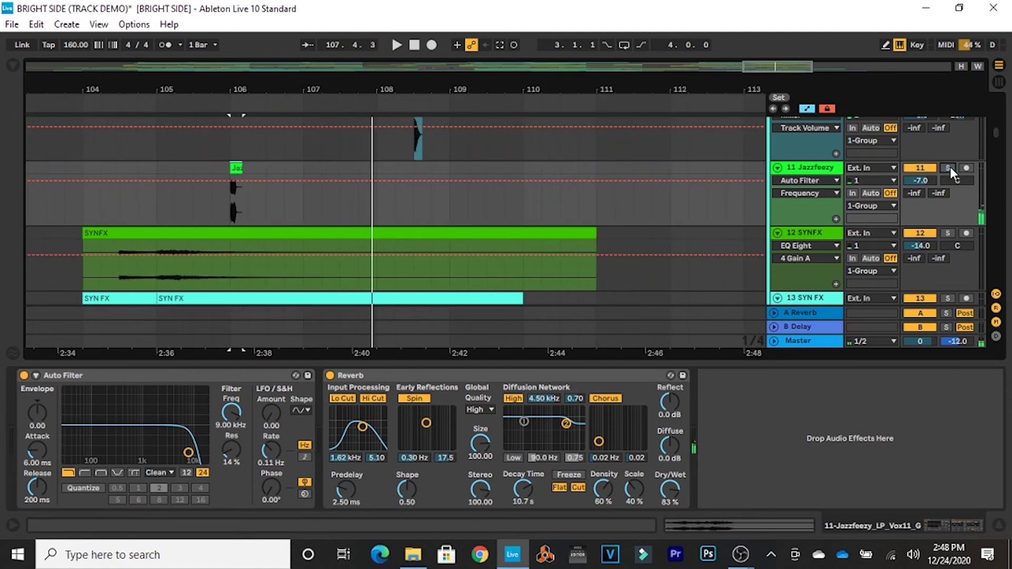
Play the conga hit from 108.2.3 with track 10 soloed, then stop, unsolo it and place the start marker at bar 107.
left_click_drag(1001, 134, 956, 139)
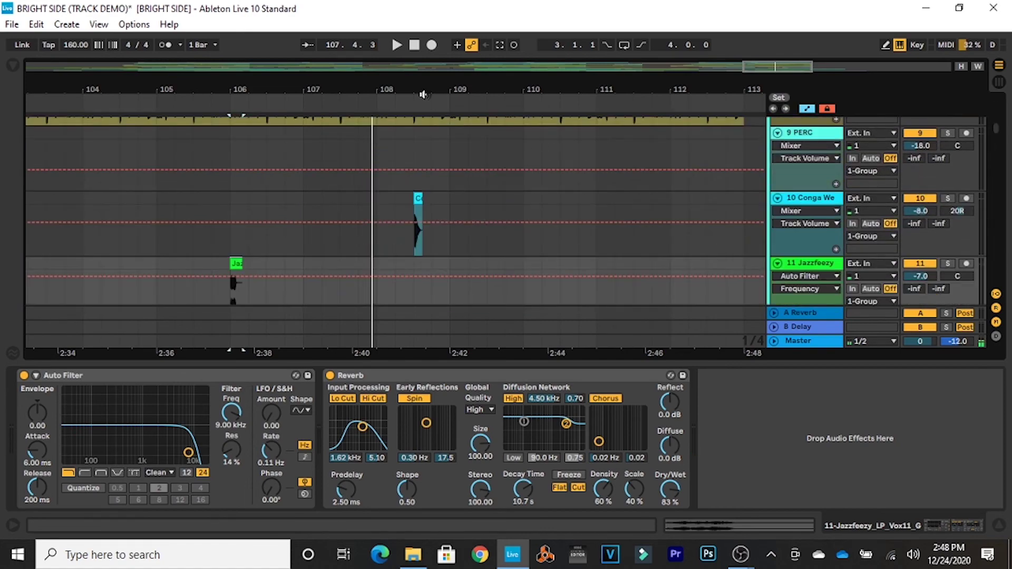
left_click_drag(424, 95, 248, 94)
left_click(369, 221)
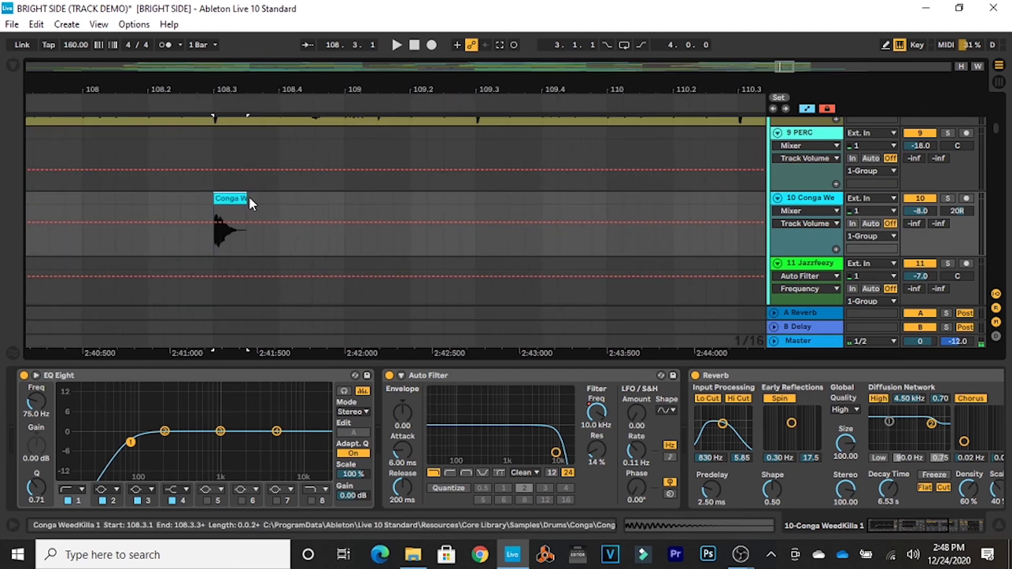
left_click(181, 205)
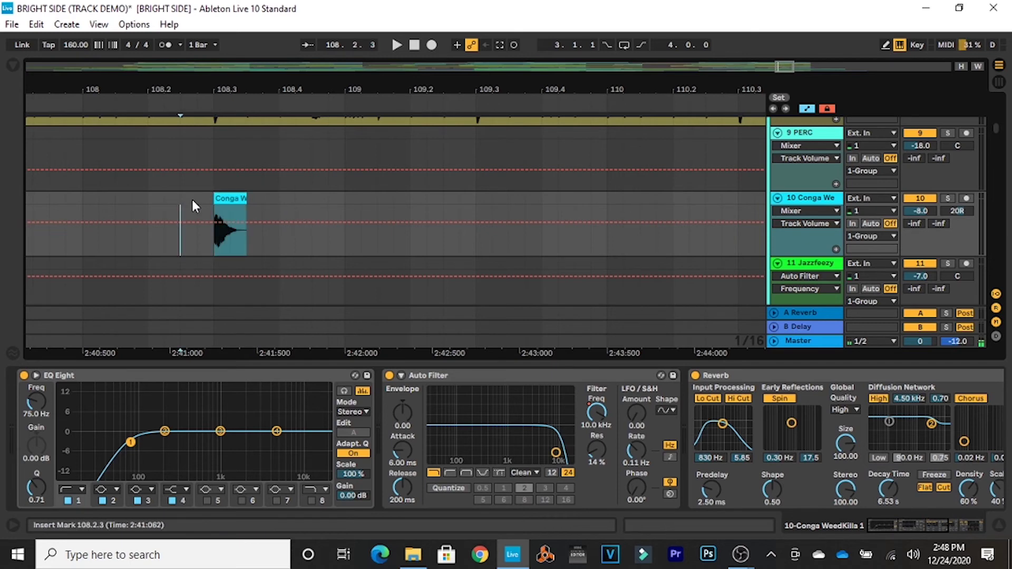
key("space")
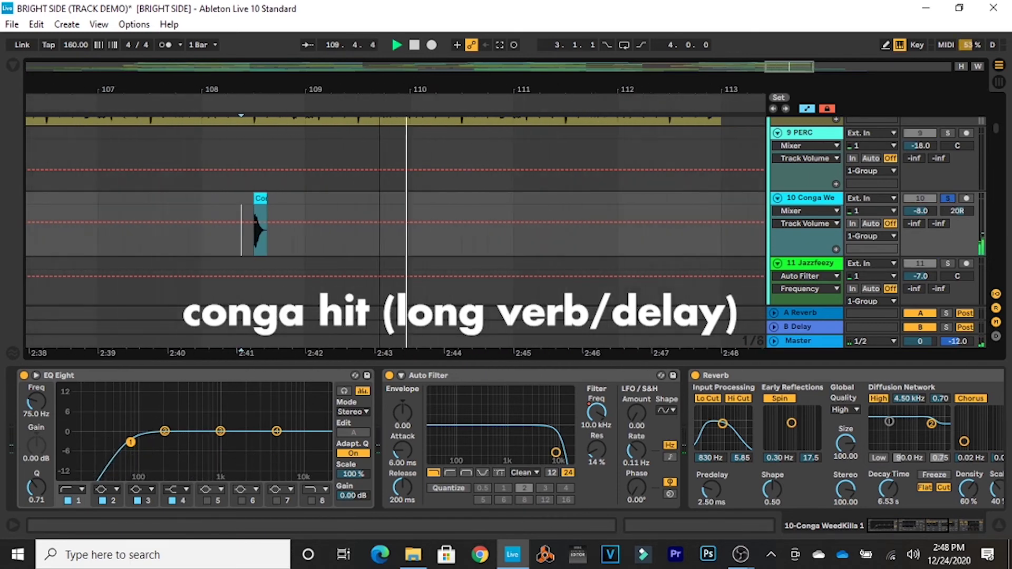
key("minus")
key("minus")
key("minus")
key("minus")
key("space")
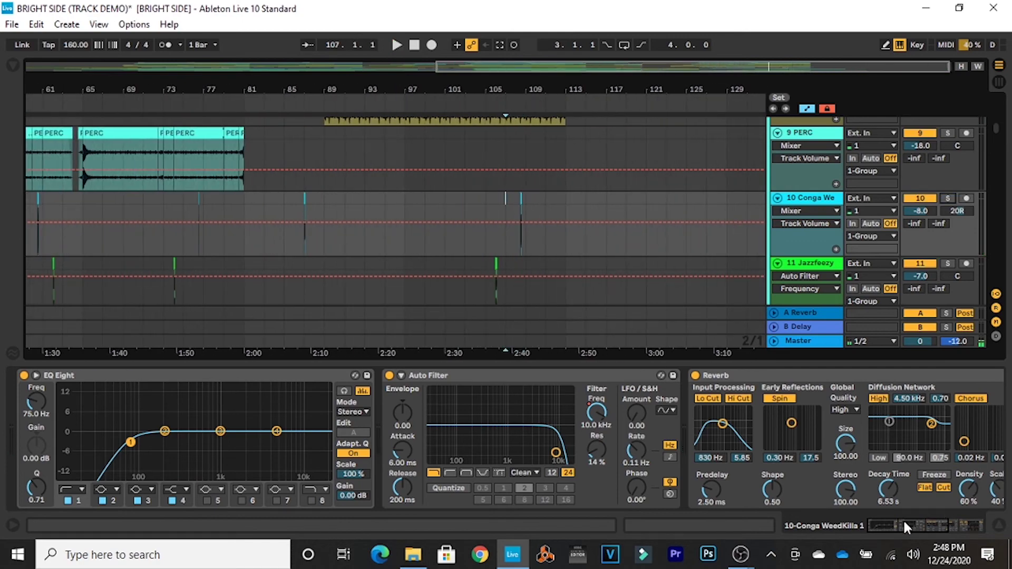
Show the EQ Eight of track 9, PERC, then bring the drum group from bar 97 into view.
left_click_drag(903, 519, 969, 512)
scroll(997, 83, "up", 10)
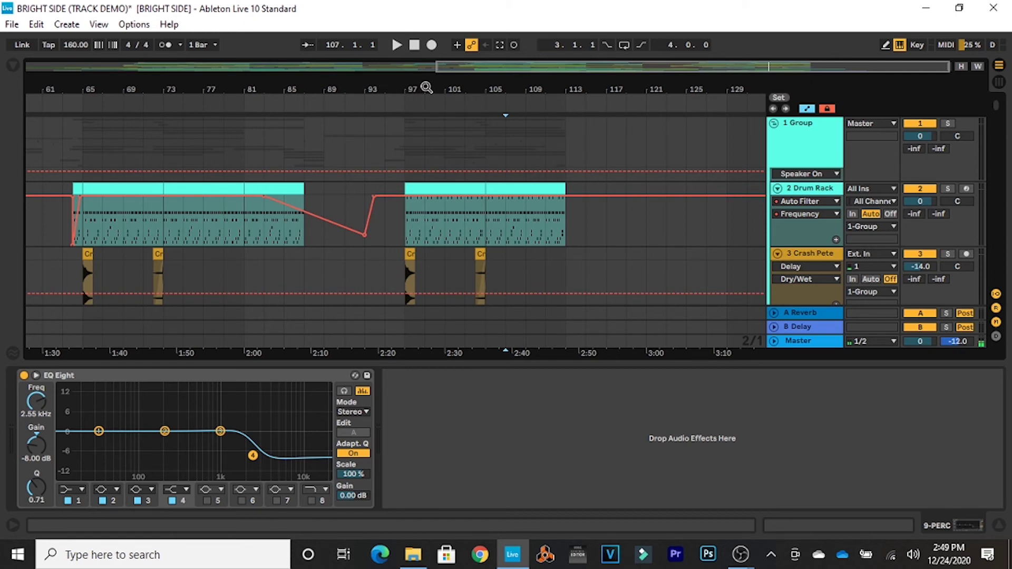
left_click_drag(426, 88, 551, 122)
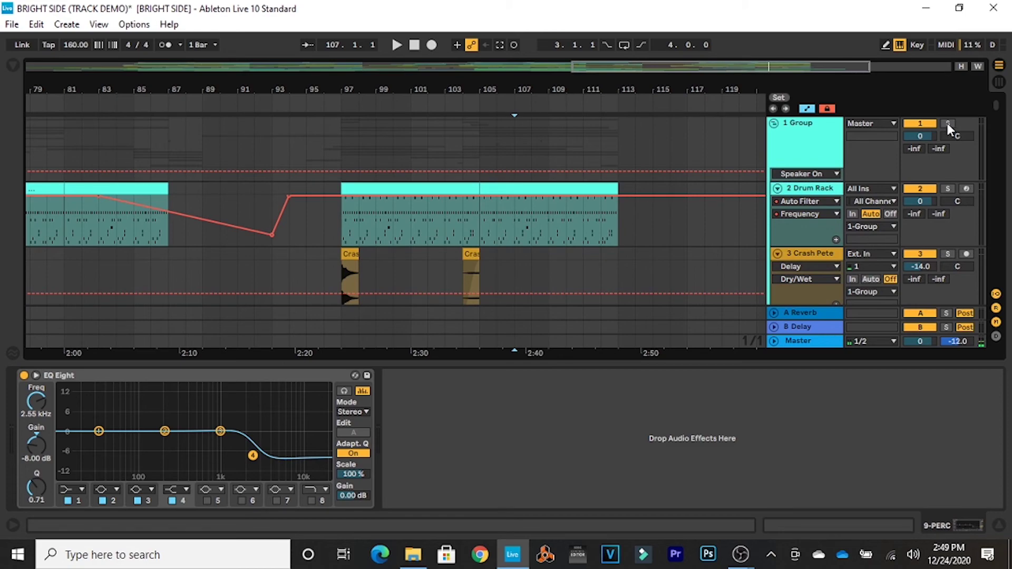
Play the full arrangement from bar 92 and turn off track 60, MIC.
left_click(248, 211)
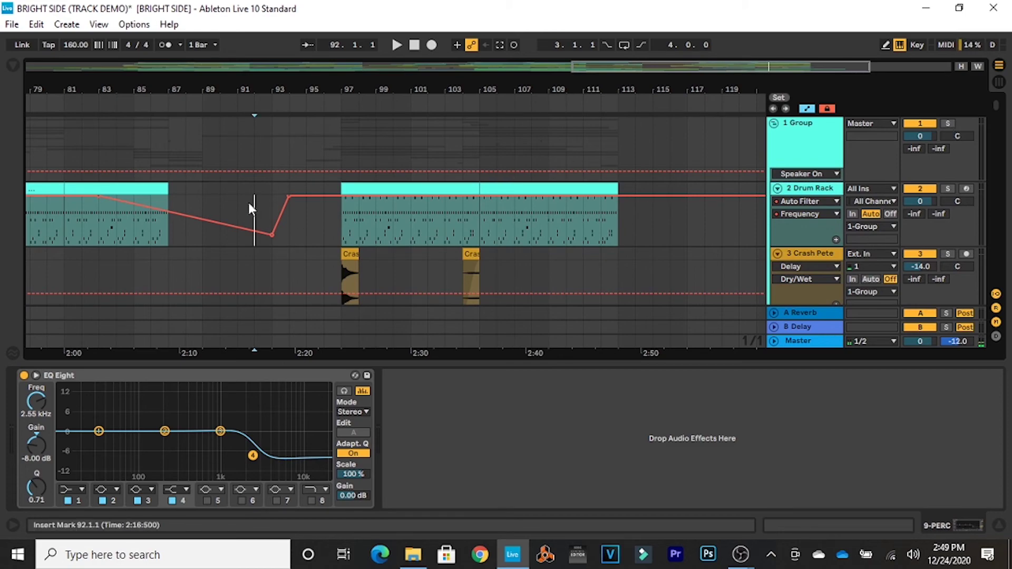
key("space")
left_click_drag(996, 105, 1000, 278)
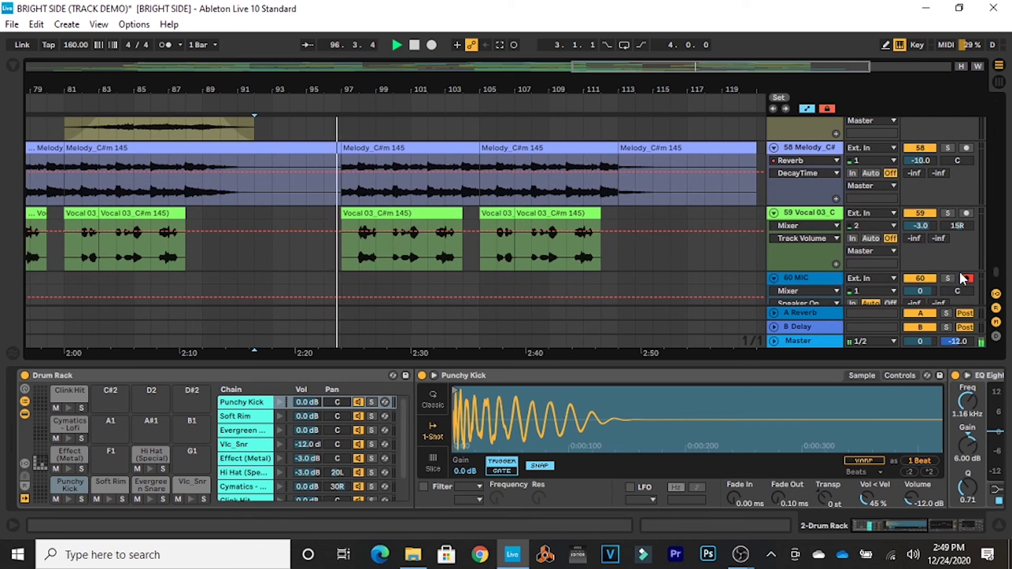
left_click(927, 279)
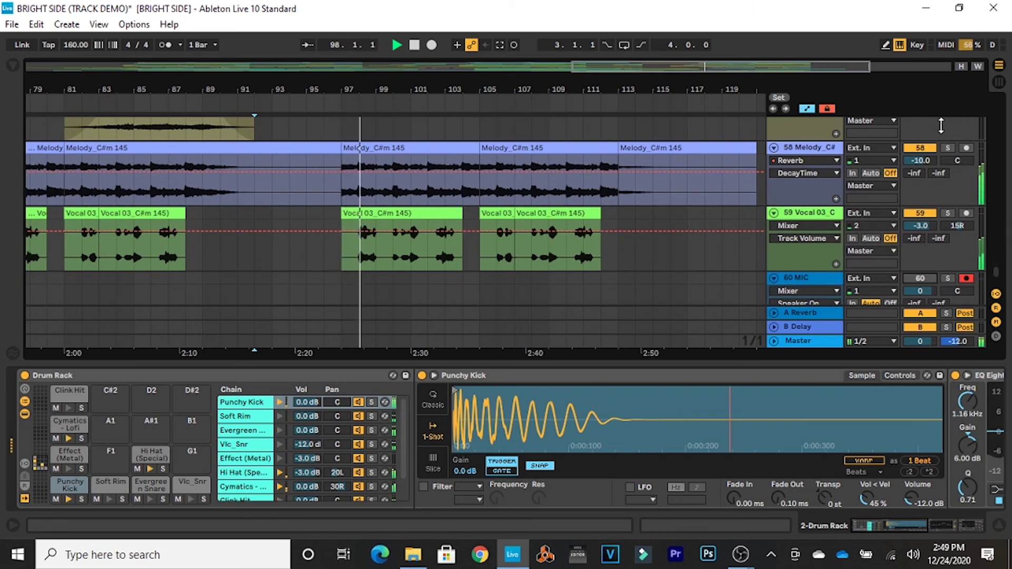
Solo track 59 Vocal 03, track 58 Melody and track 56 High Vocals in turn during playback, then unsolo them.
left_click(947, 213)
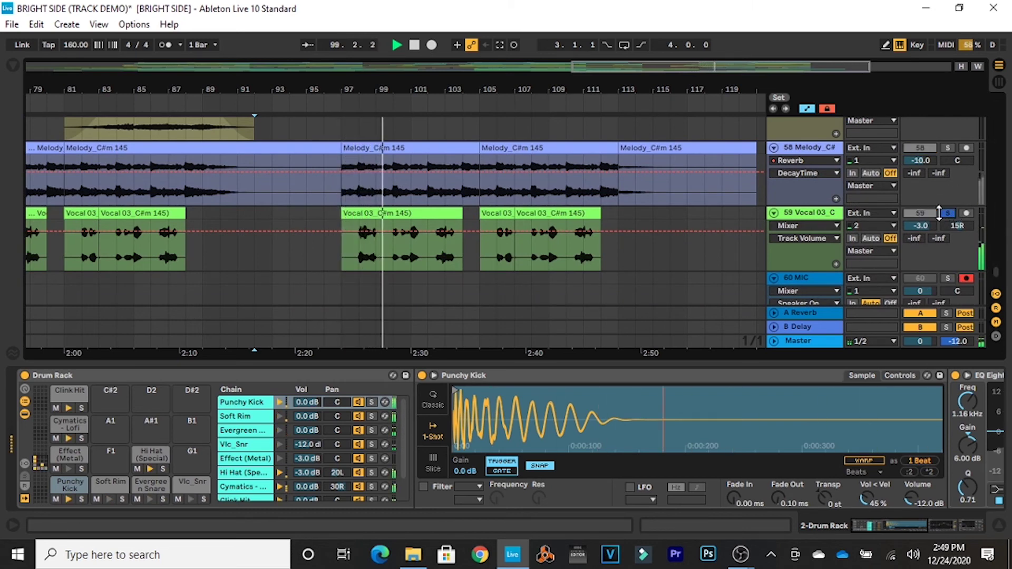
left_click(948, 148)
scroll(997, 263, "down", 4)
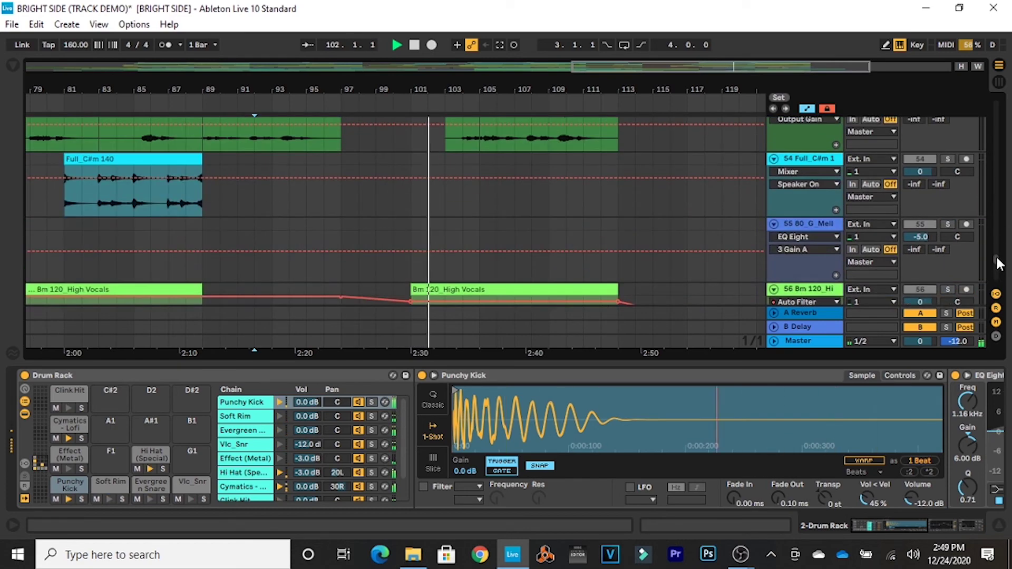
left_click(947, 241)
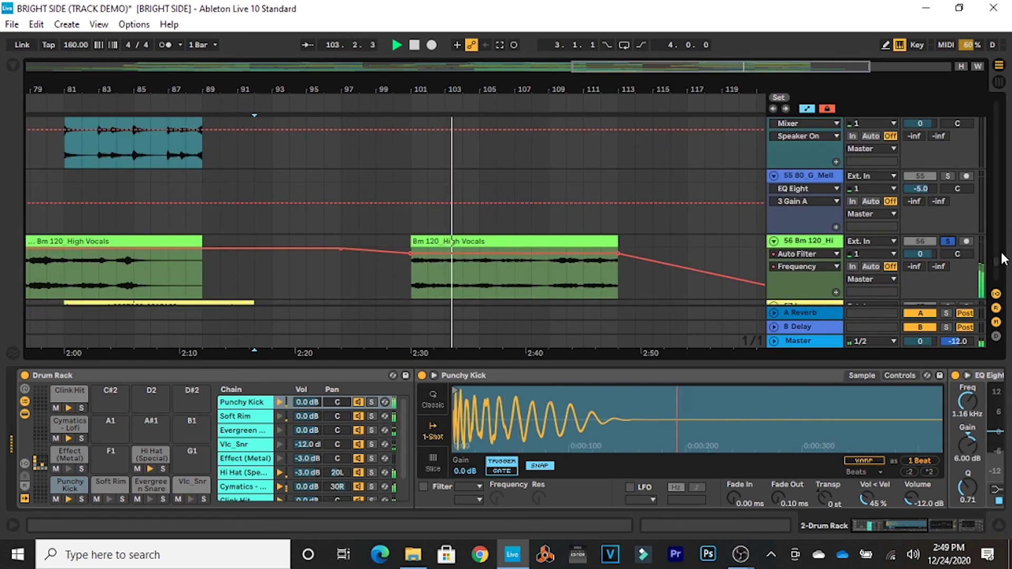
scroll(956, 258, "up", 1)
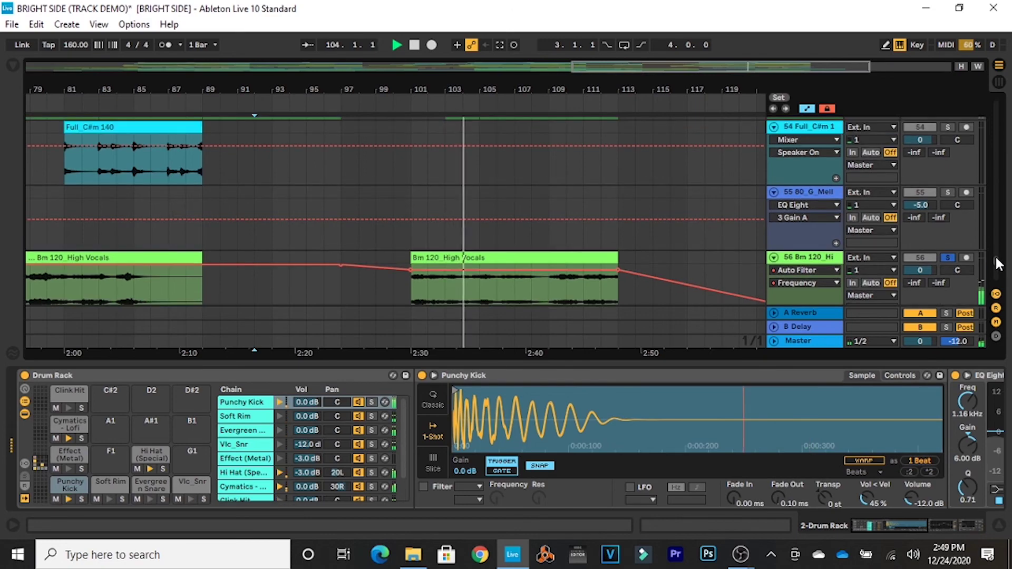
left_click(949, 259)
scroll(998, 266, "up", 3)
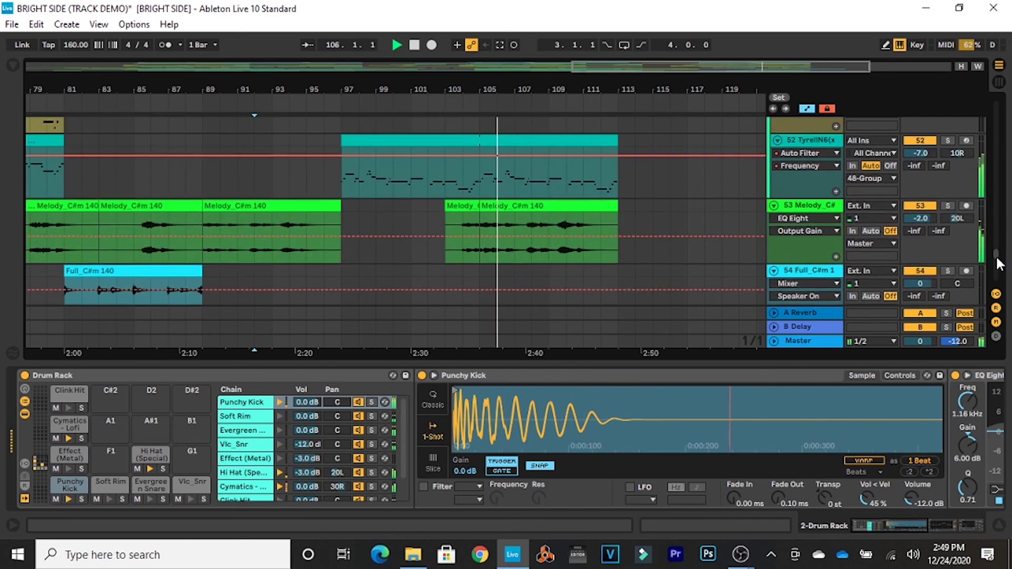
Bring vocal tracks 31 and 32 into view, stop playback and restart it from bar 97.
left_click_drag(998, 264, 998, 203)
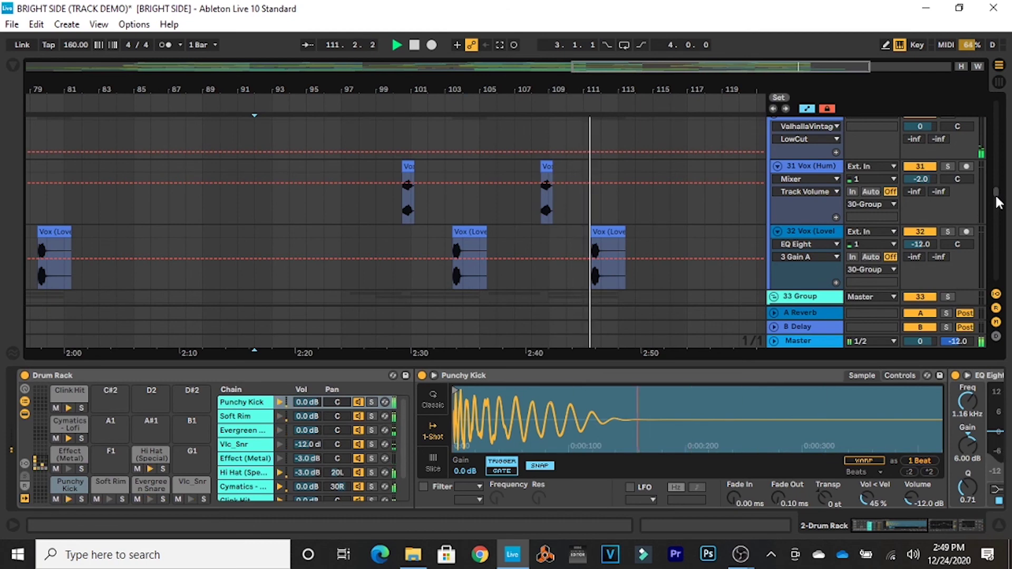
scroll(996, 200, "down", 3)
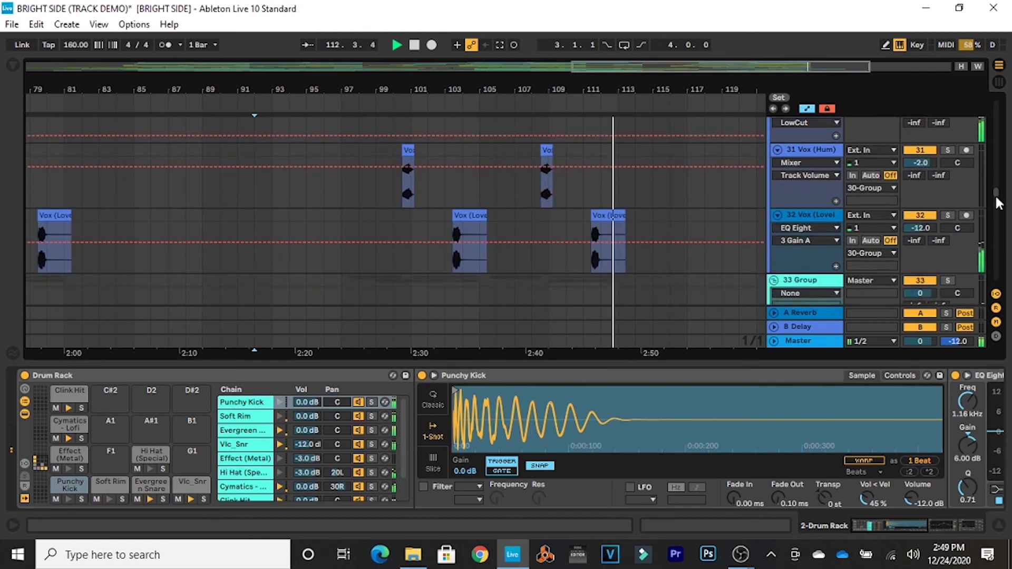
key("space")
left_click_drag(383, 89, 478, 158)
left_click(477, 165)
key("space")
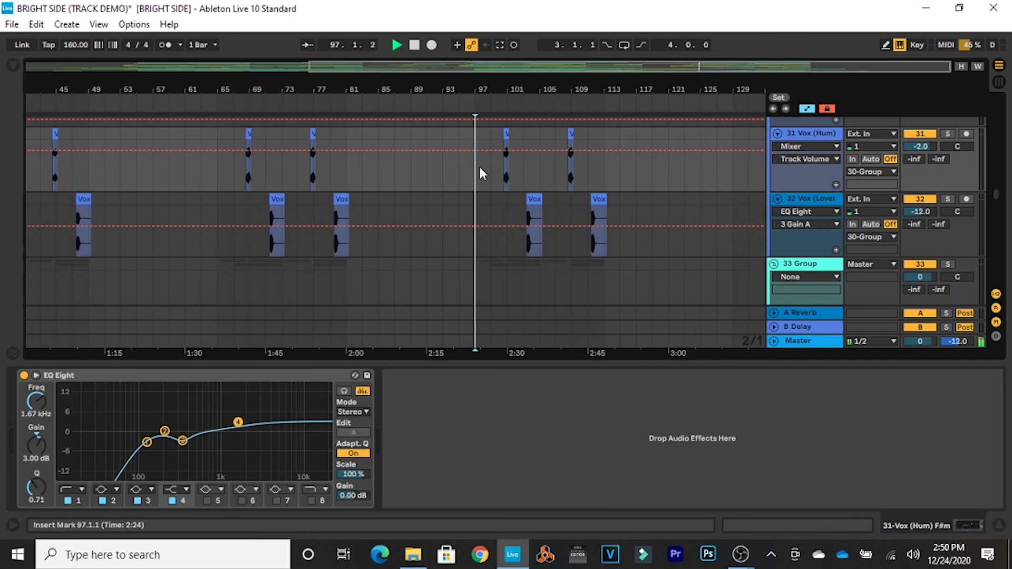
Solo track 31, Vox (Hum), and track 32, Vox, in turn as their clips play, unsoloing each.
left_click(947, 133)
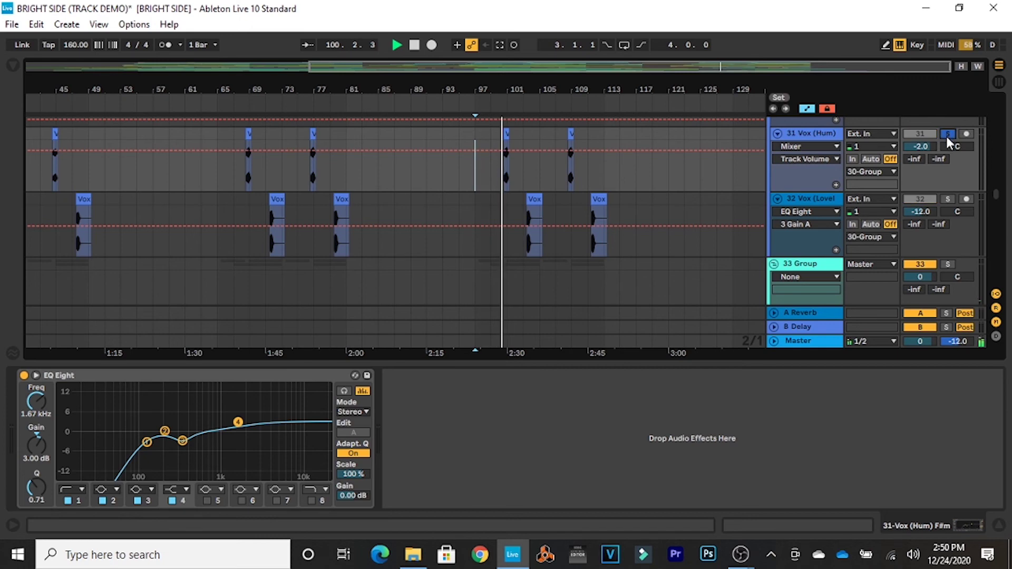
left_click(947, 133)
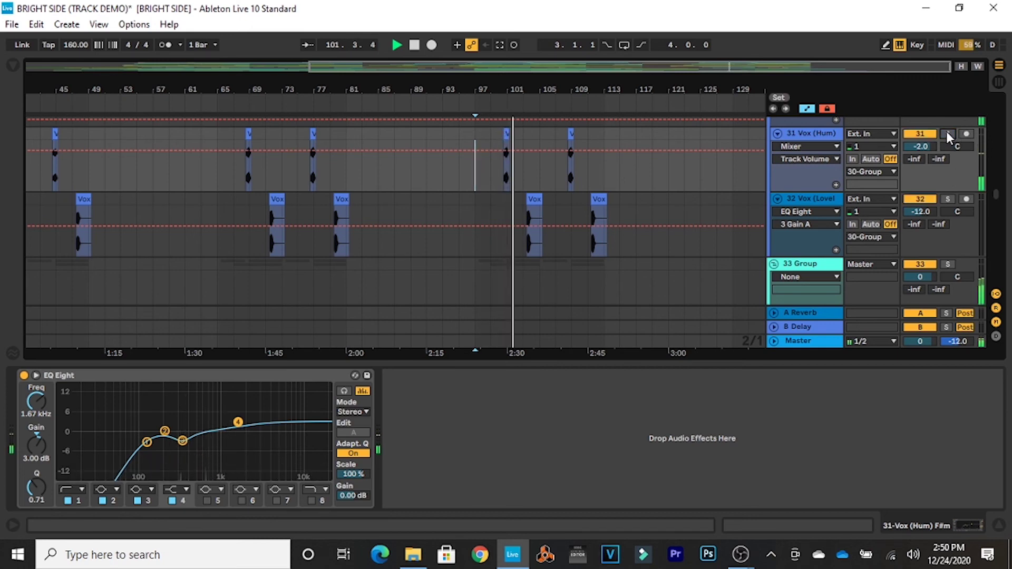
left_click(947, 198)
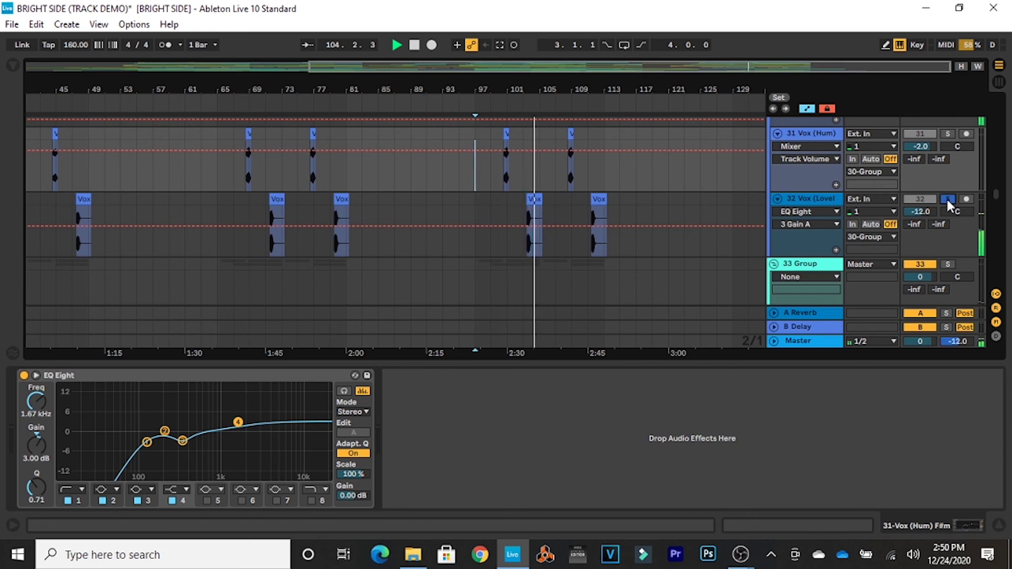
left_click(948, 198)
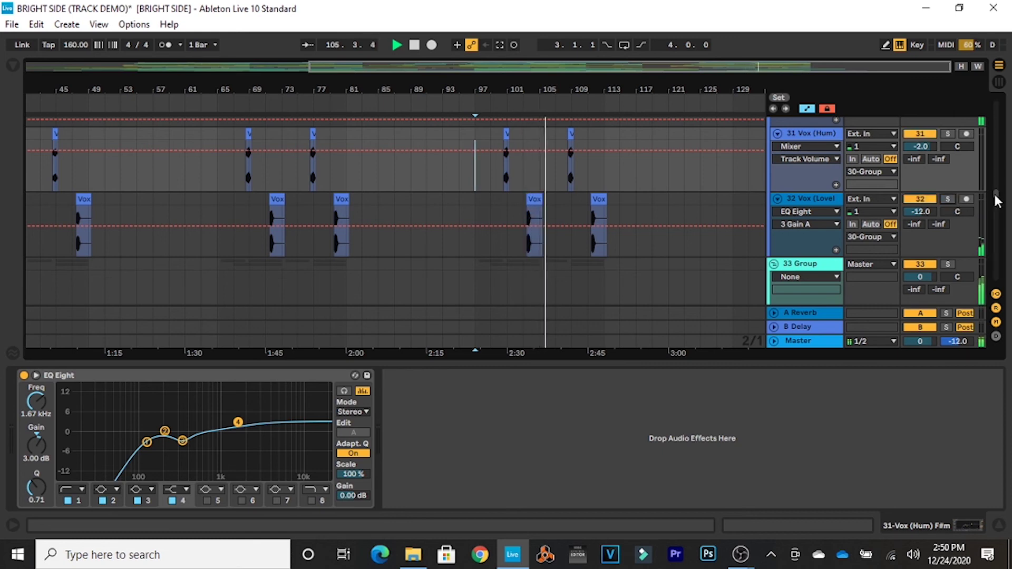
Solo and unsolo track 28 Obxd, track 27 Addictive K and track 26 808 #1 in turn during playback.
left_click_drag(995, 192, 995, 179)
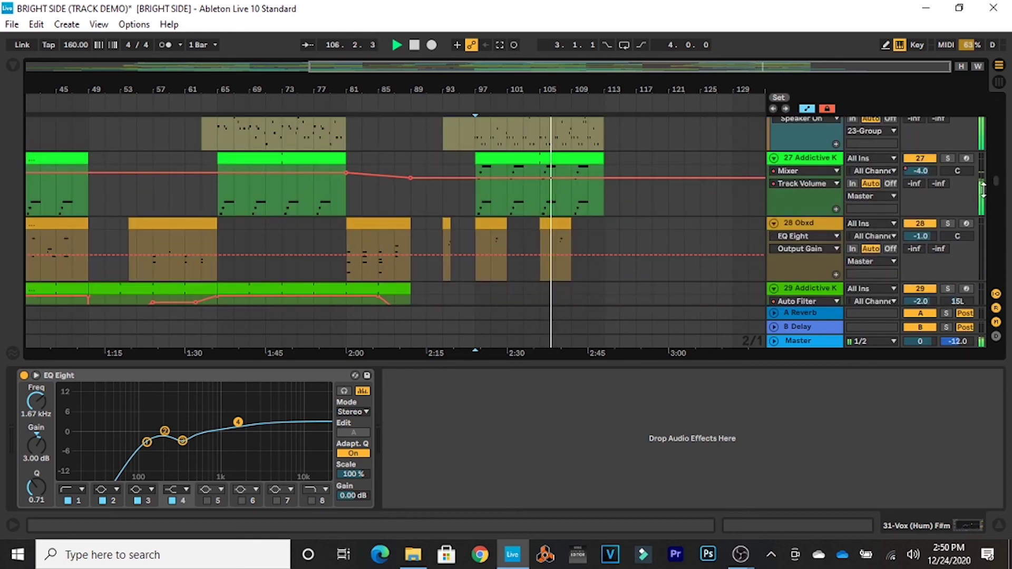
left_click(947, 223)
left_click(946, 223)
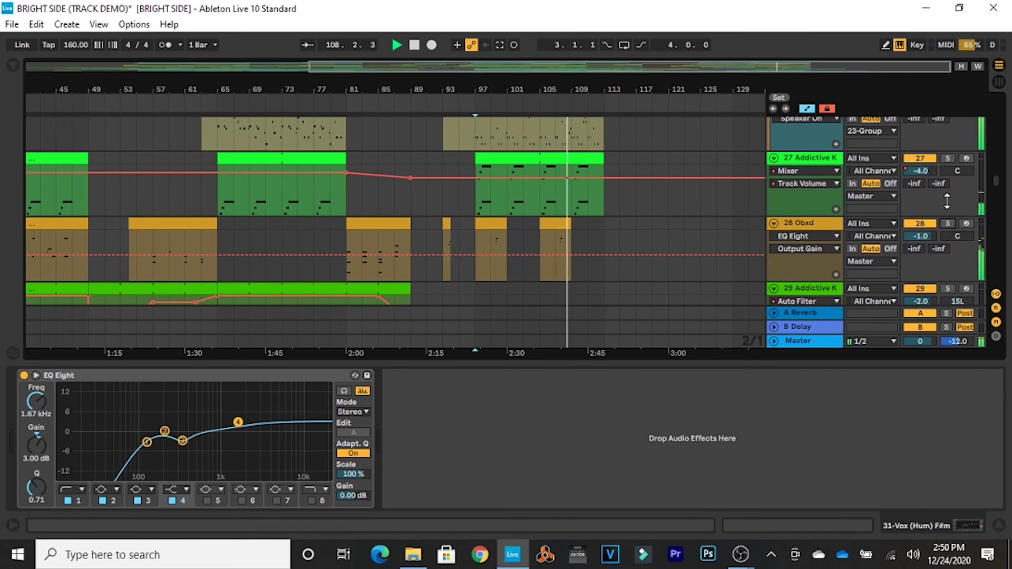
scroll(944, 190, "up", 1)
left_click(949, 185)
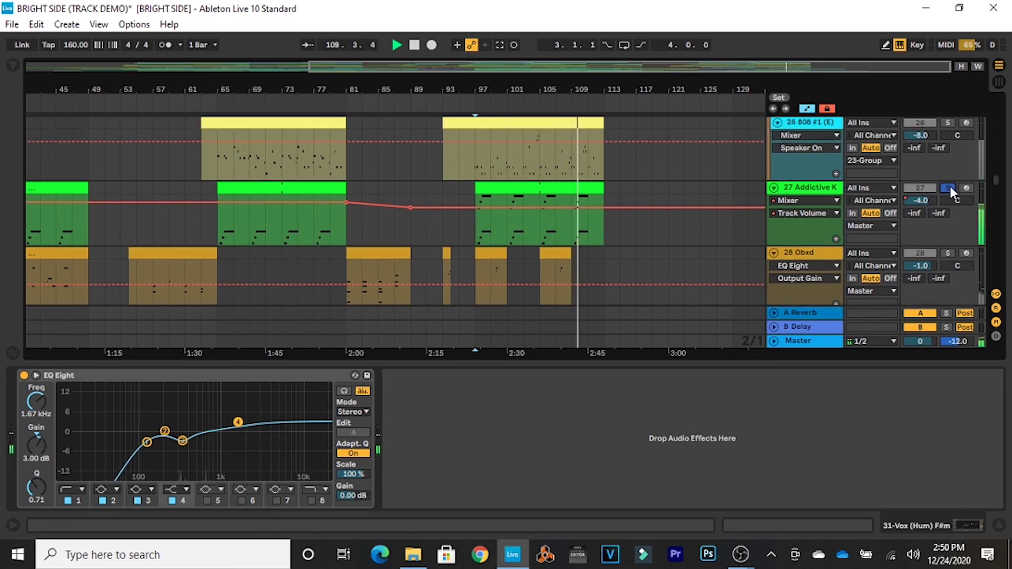
left_click(950, 186)
scroll(927, 179, "up", 2)
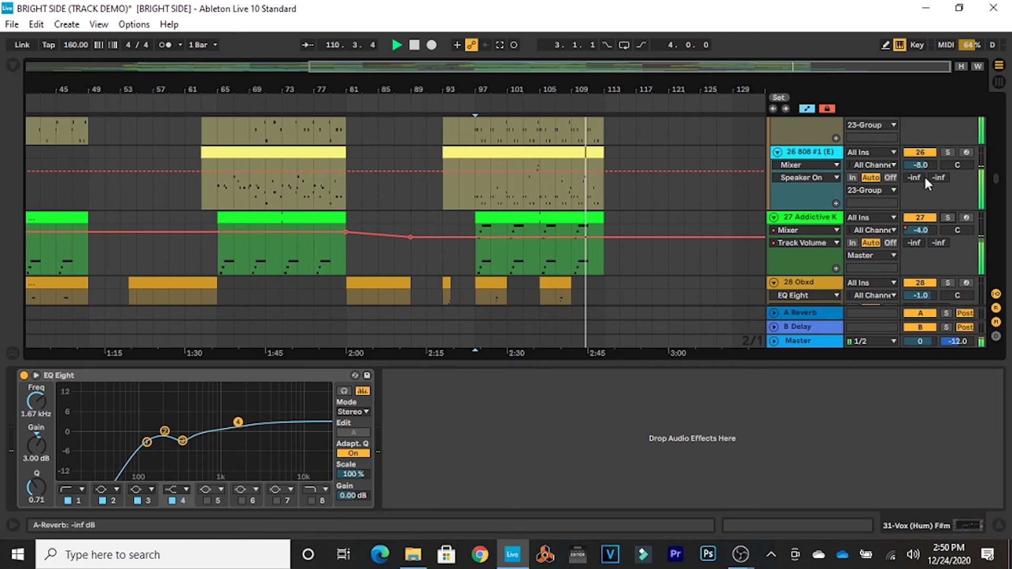
left_click(950, 152)
left_click(950, 152)
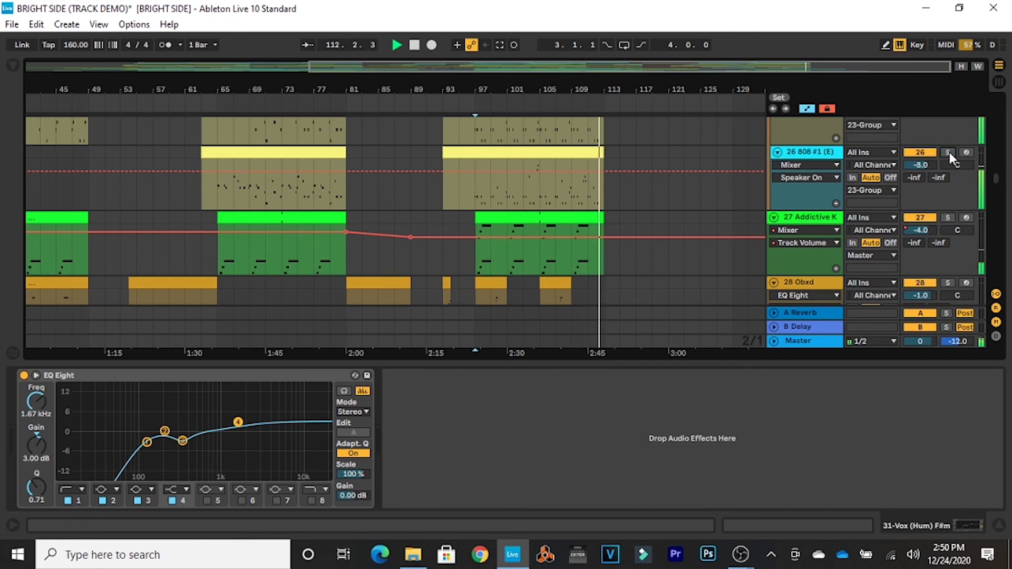
Show the devices of track 2, Drum Rack, and look through the arrangement's tracks, ending at tracks 42 to 44.
left_click_drag(996, 179, 986, 97)
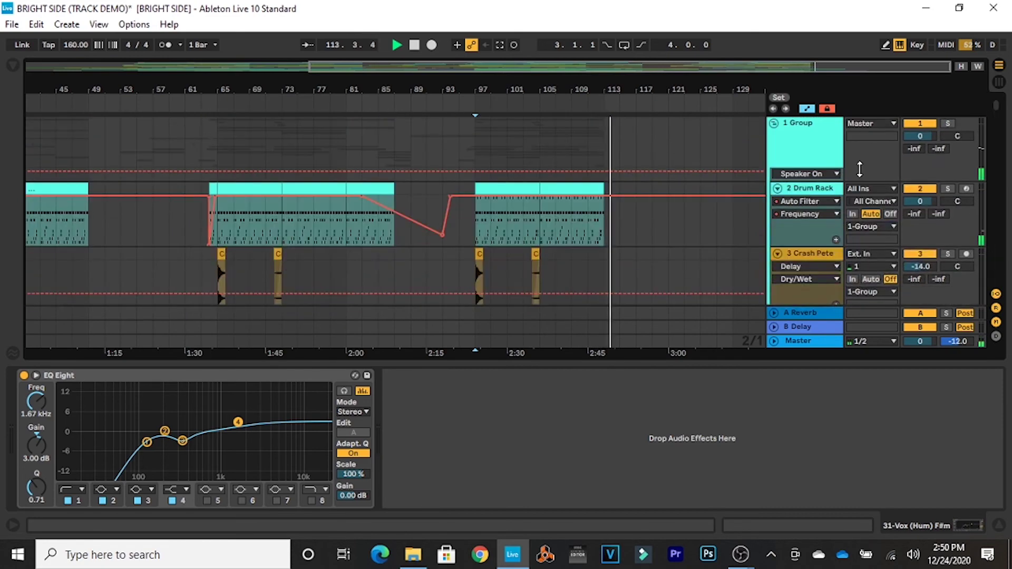
left_click(836, 190)
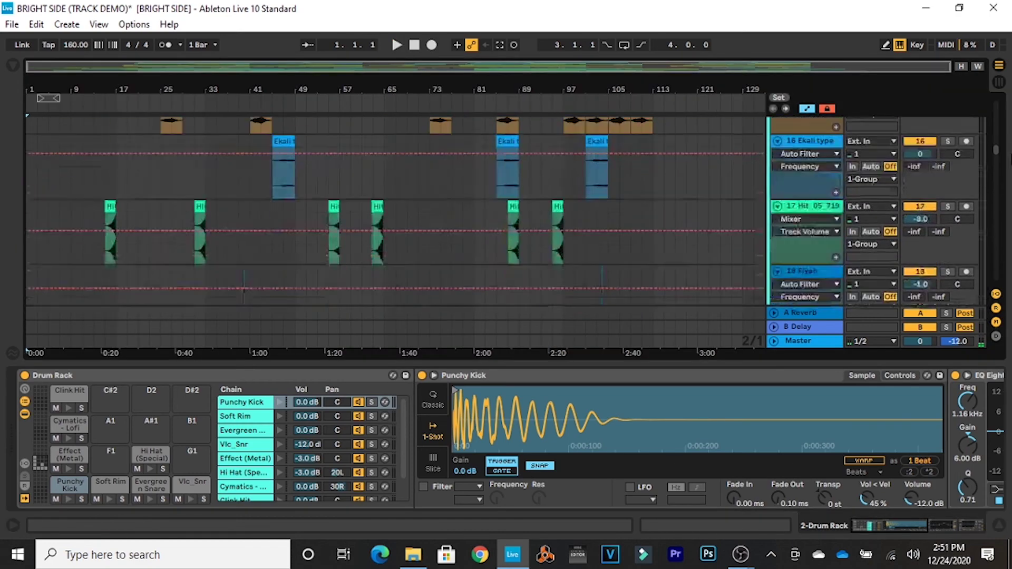
scroll(395, 211, "down", 10)
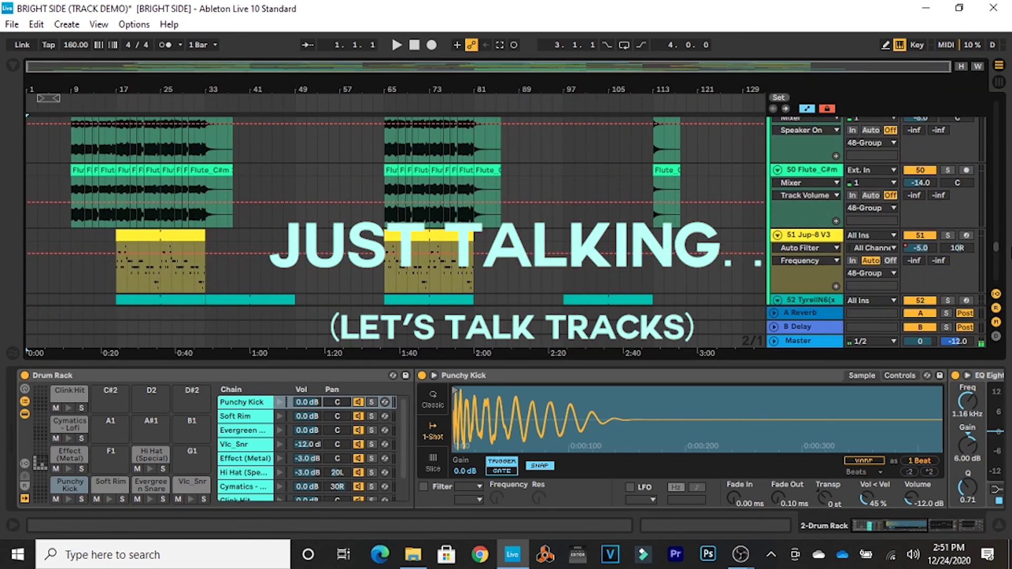
scroll(1004, 232, "up", 8)
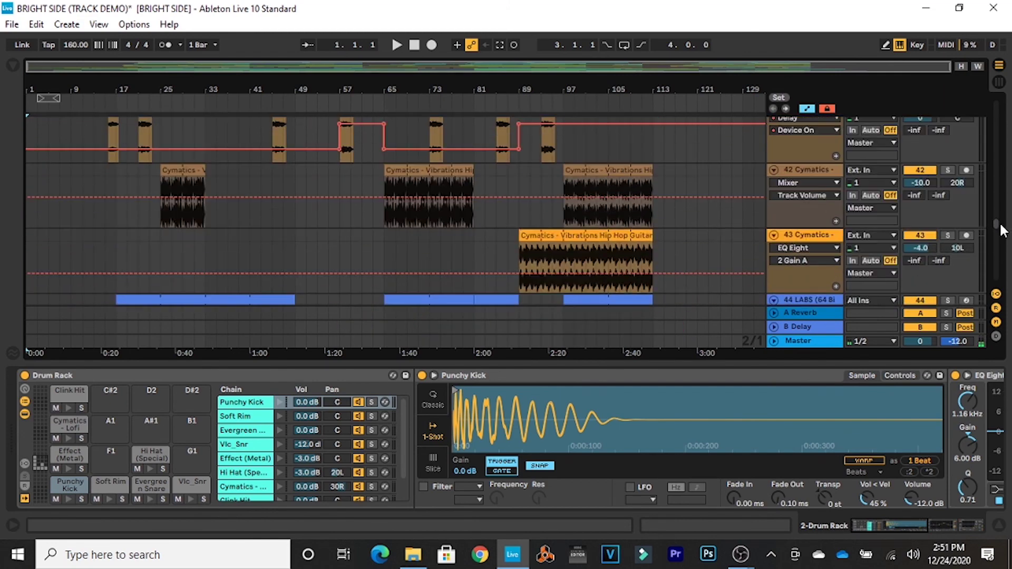
scroll(1003, 232, "down", 2)
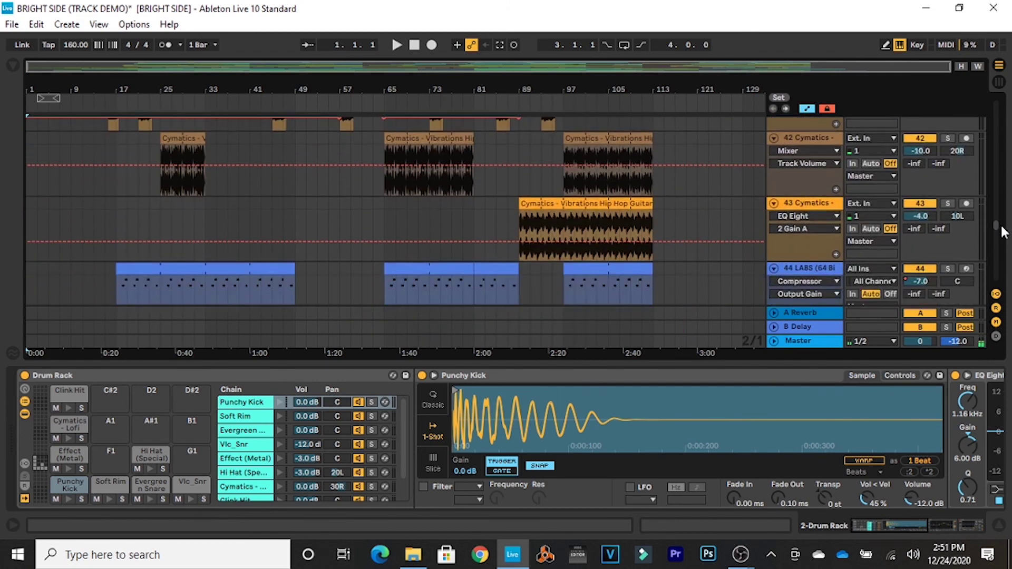
scroll(1004, 232, "down", 1)
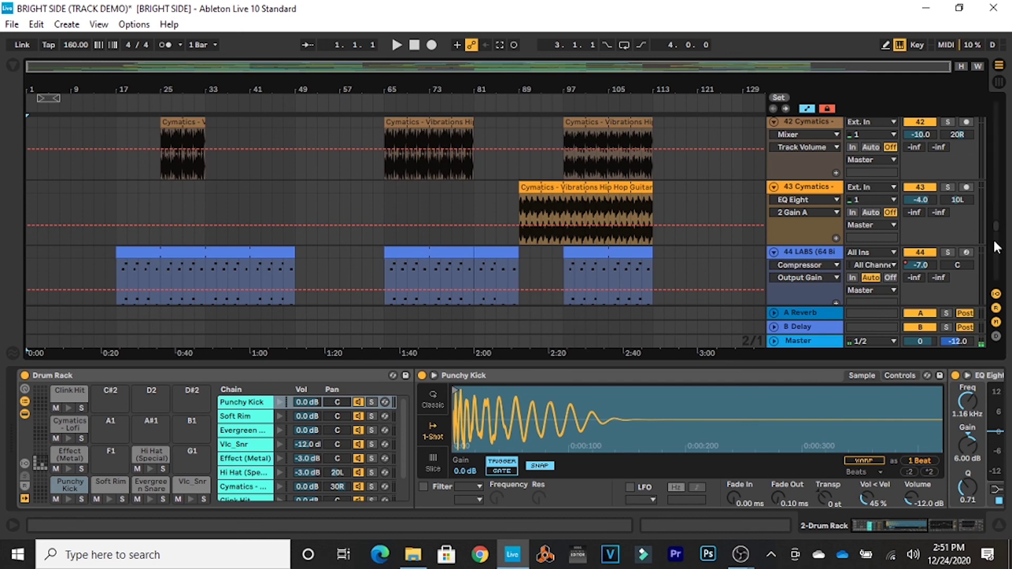
mouse_move(418, 555)
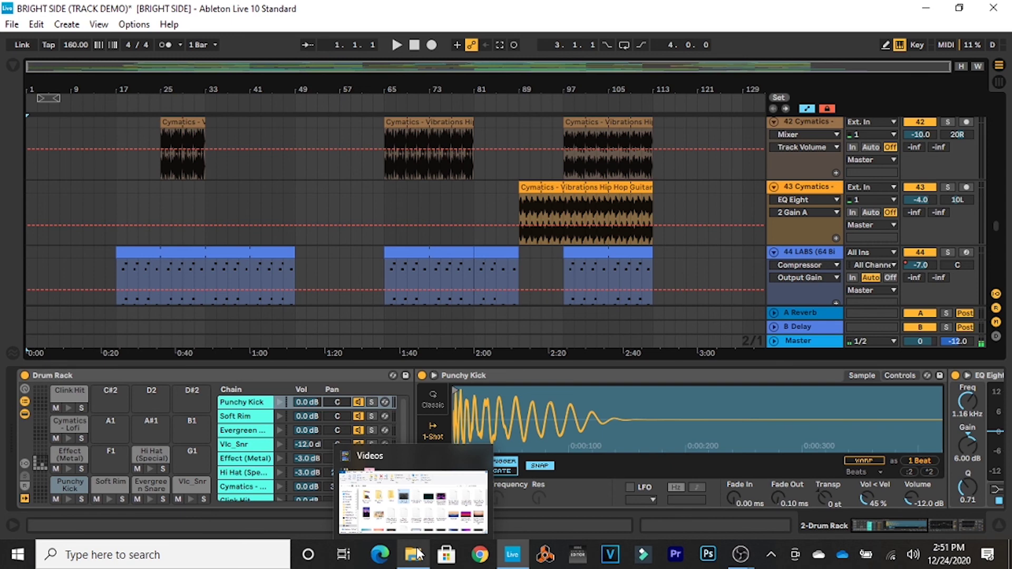
left_click(418, 555)
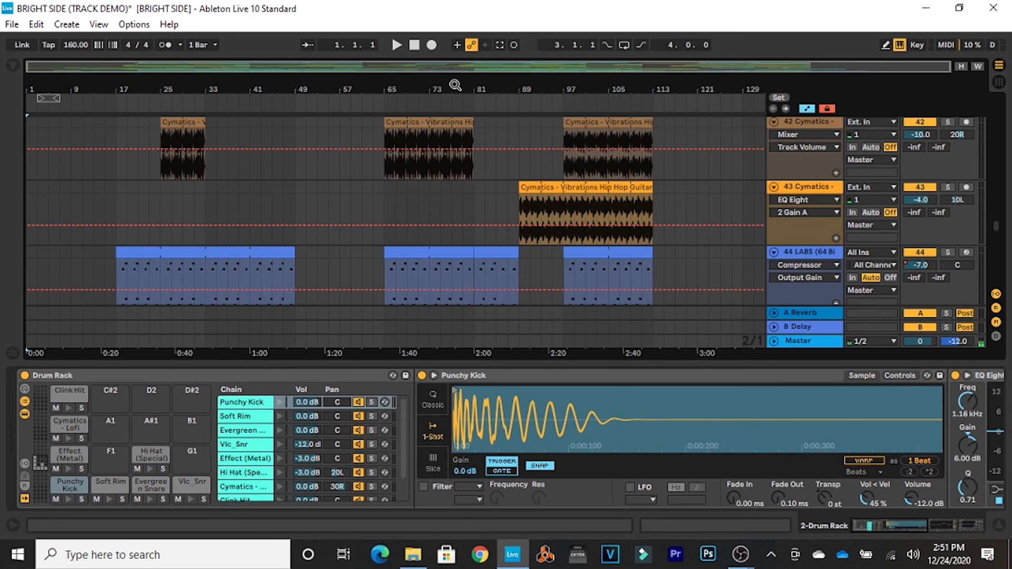
Place the start marker at 1.1.1 on the Drum Rack track and save the Live Set.
left_click_drag(994, 226, 990, 87)
left_click(721, 159)
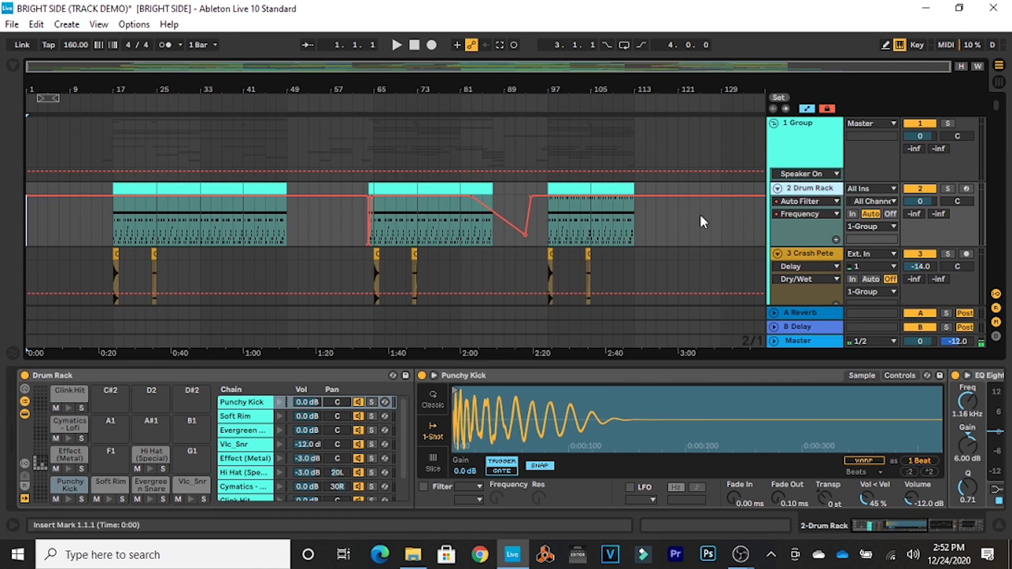
mouse_move(524, 93)
left_mouse_down()
mouse_move(523, 160)
mouse_move(523, 93)
left_mouse_up()
key("ctrl+s")
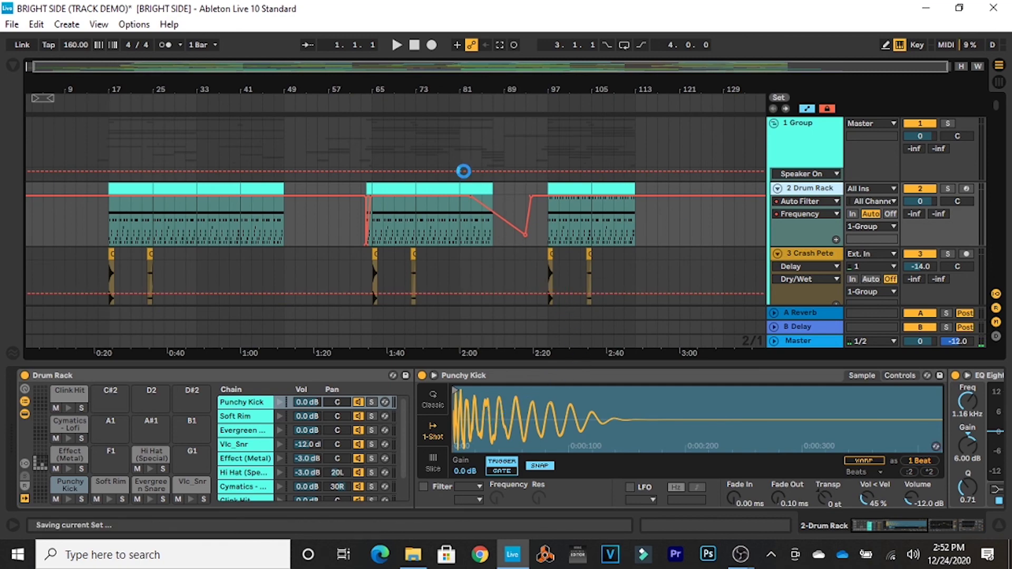
mouse_move(991, 100)
left_mouse_down()
mouse_move(984, 268)
mouse_move(1004, 249)
mouse_move(997, 105)
left_mouse_up()
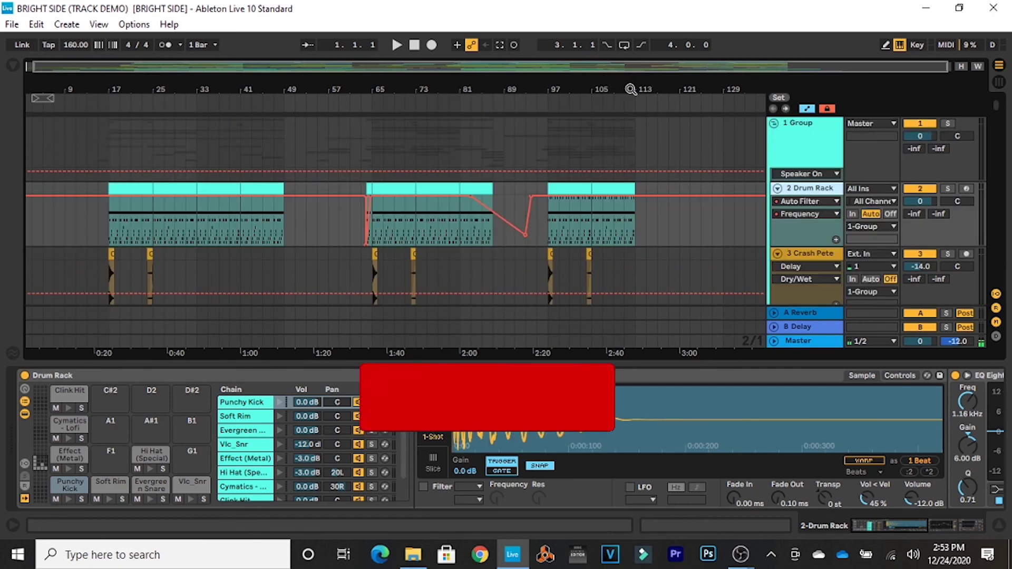
left_click_drag(611, 89, 605, 148)
left_click_drag(659, 121, 660, 80)
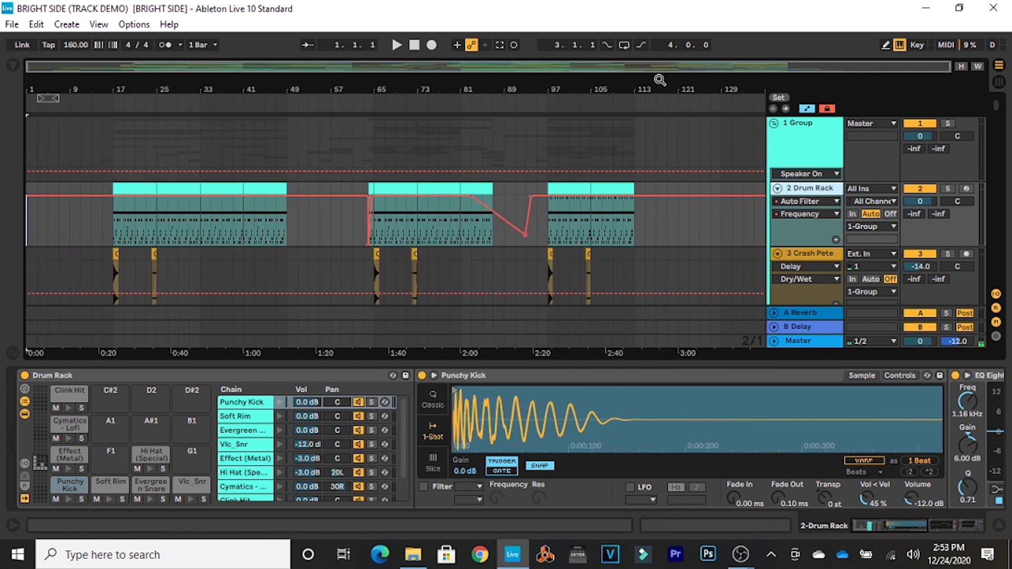